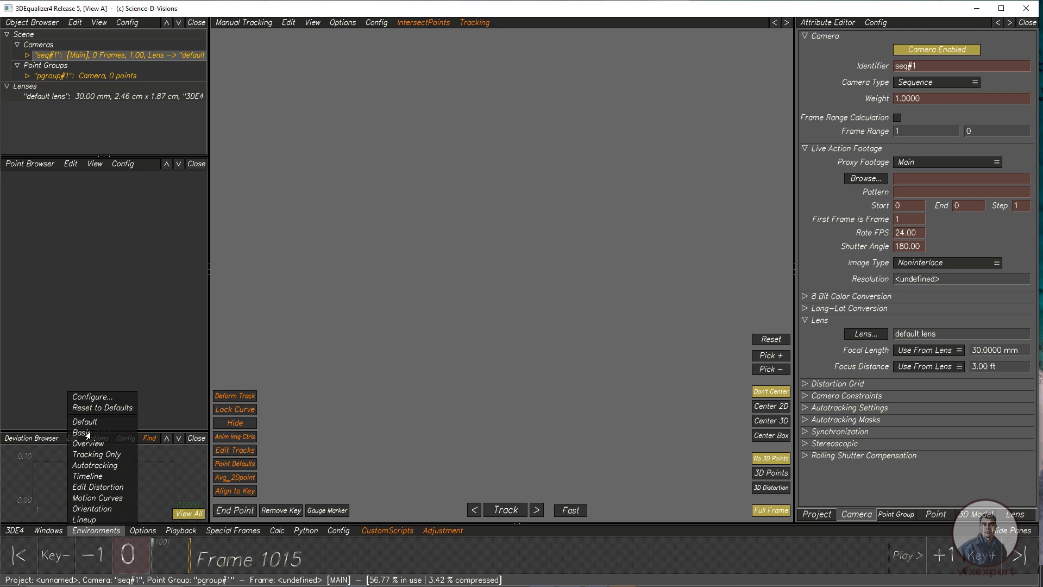
# Switch to the Basic environment and load the man_fight.01001.png [1001-1274] sequence from the Matchmove folder as the camera's footage.
pyautogui.click(86, 433)
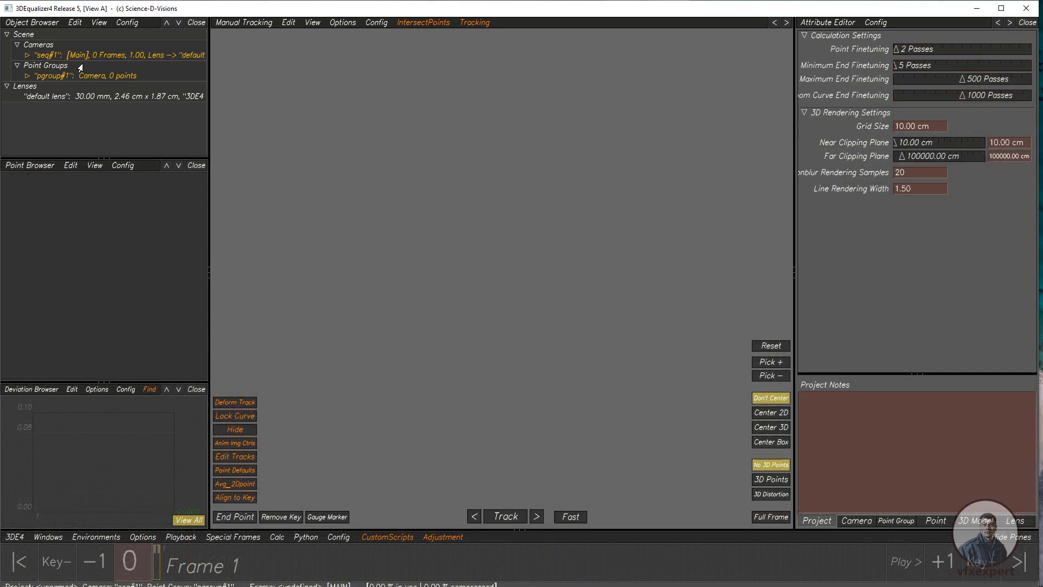
pyautogui.click(108, 57)
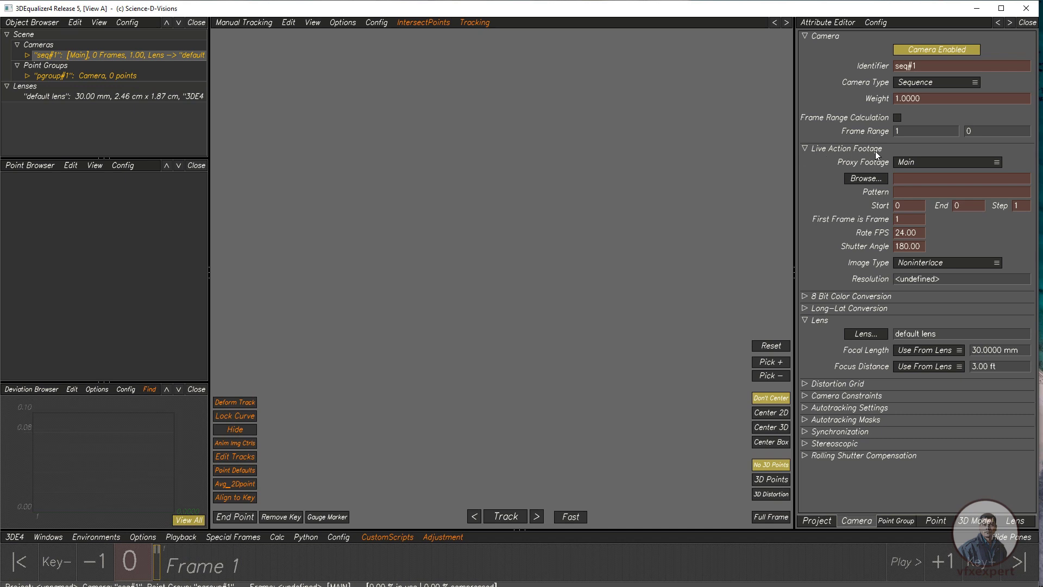
pyautogui.click(866, 178)
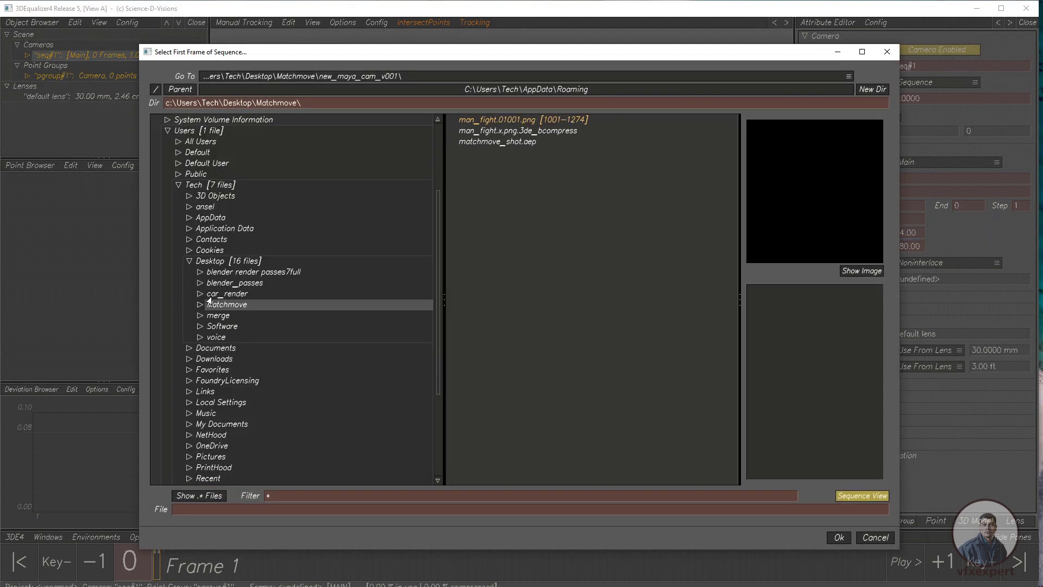
pyautogui.click(523, 120)
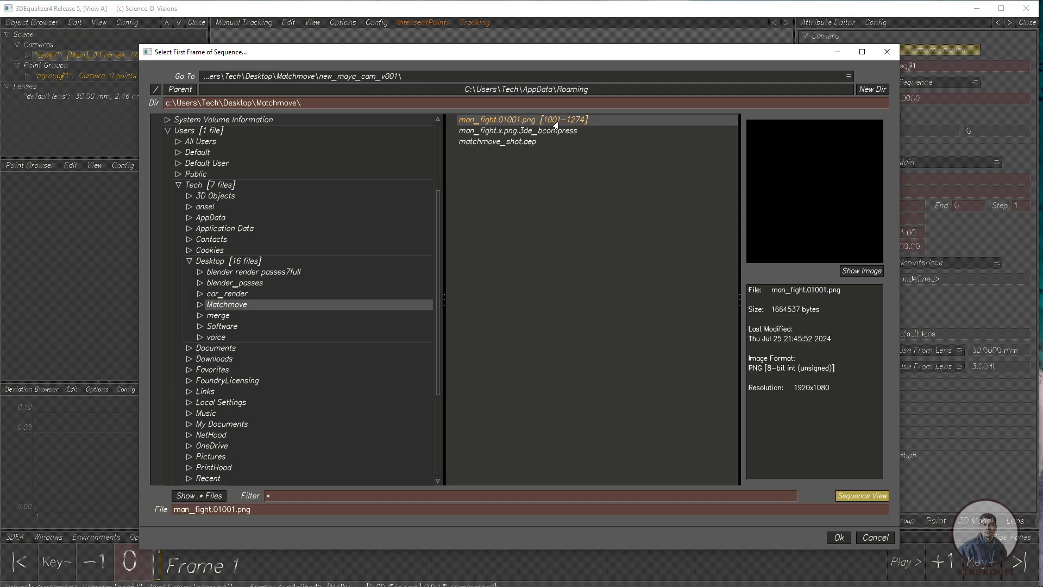
pyautogui.click(838, 538)
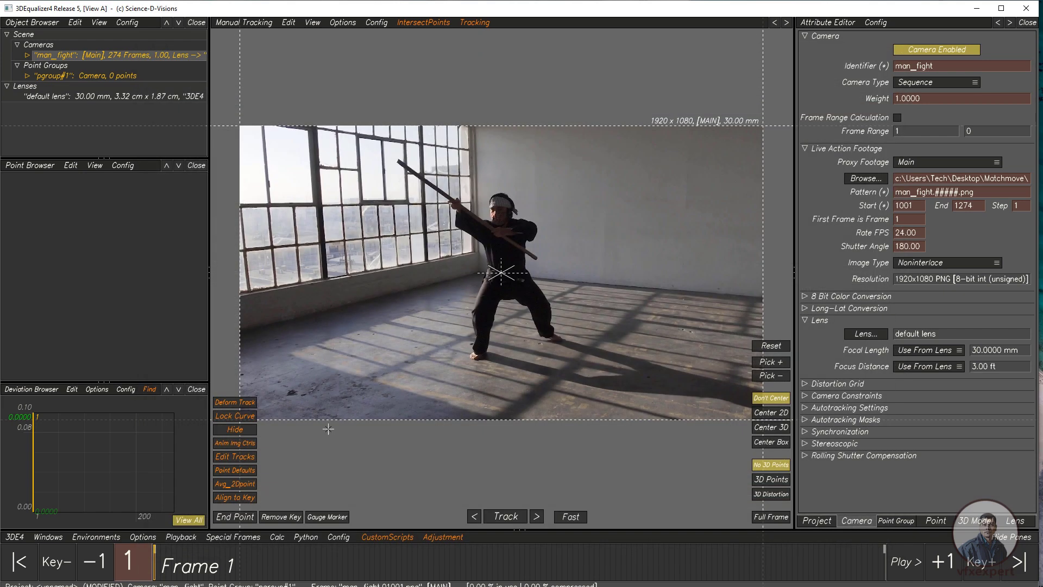
pyautogui.click(182, 537)
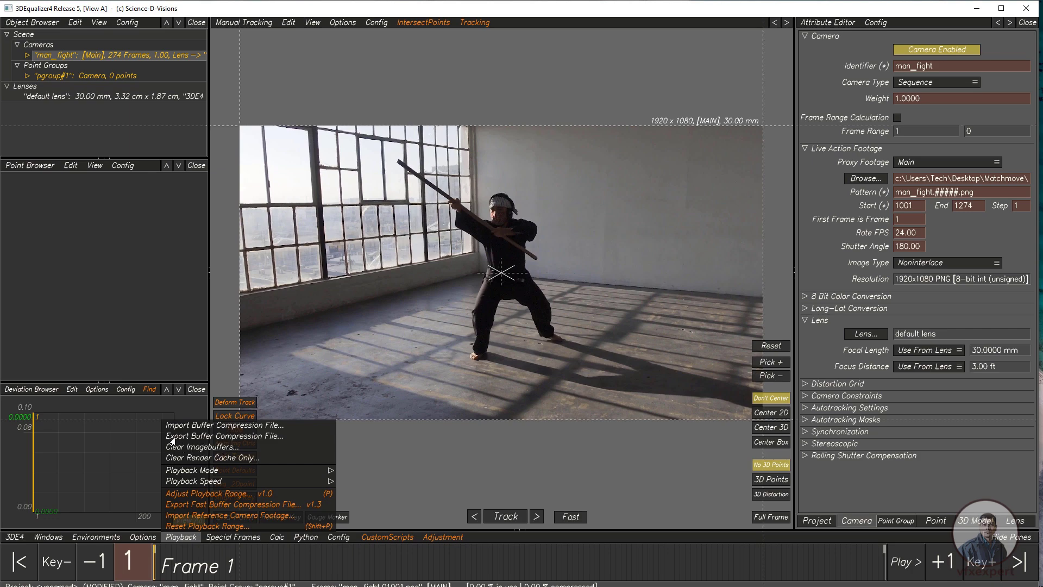
pyautogui.click(205, 436)
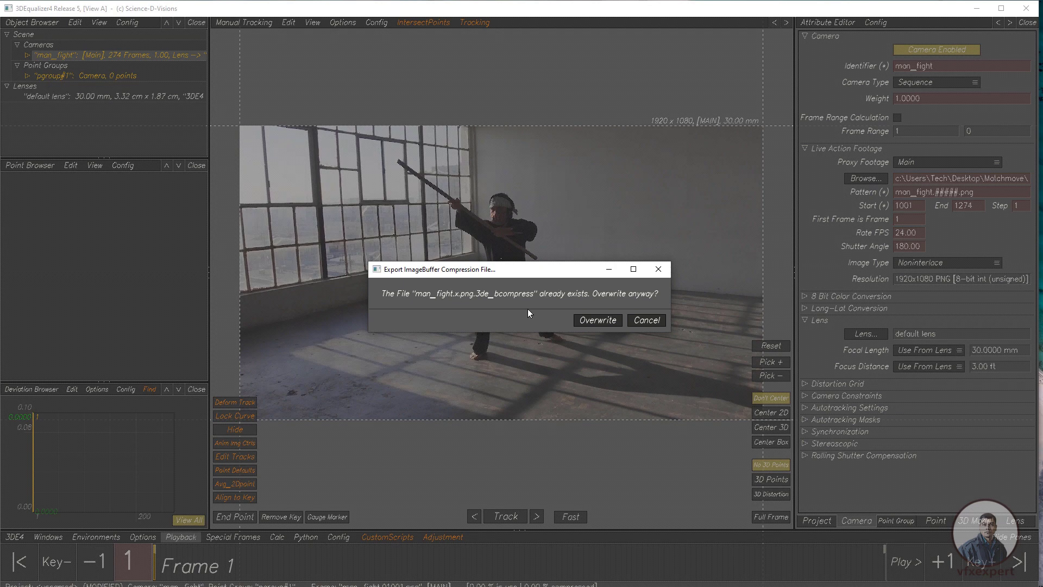
pyautogui.click(643, 320)
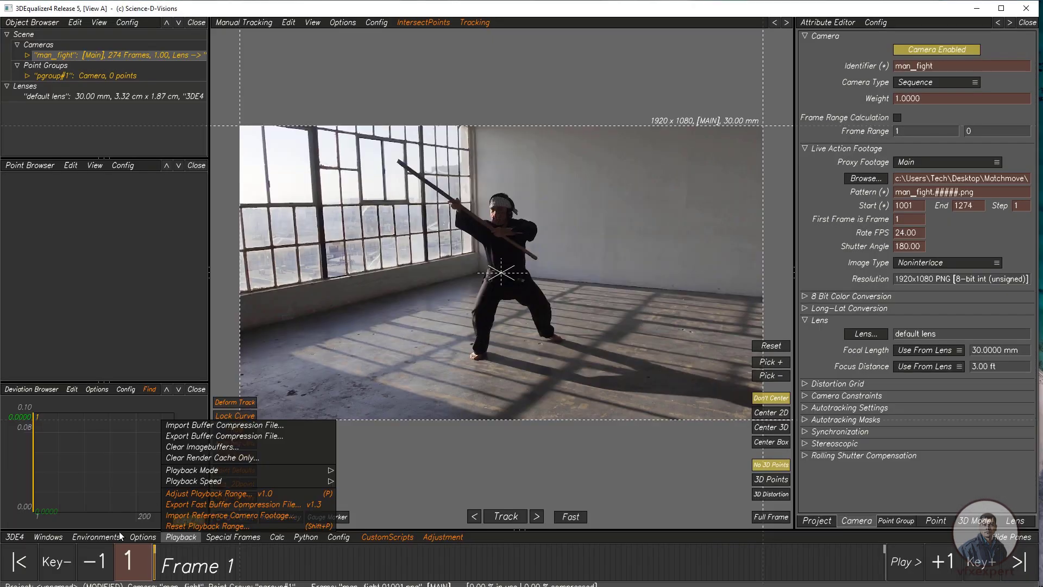
# Import the existing buffer compression file for the footage, play the shot, and return to the first frame.
pyautogui.click(222, 426)
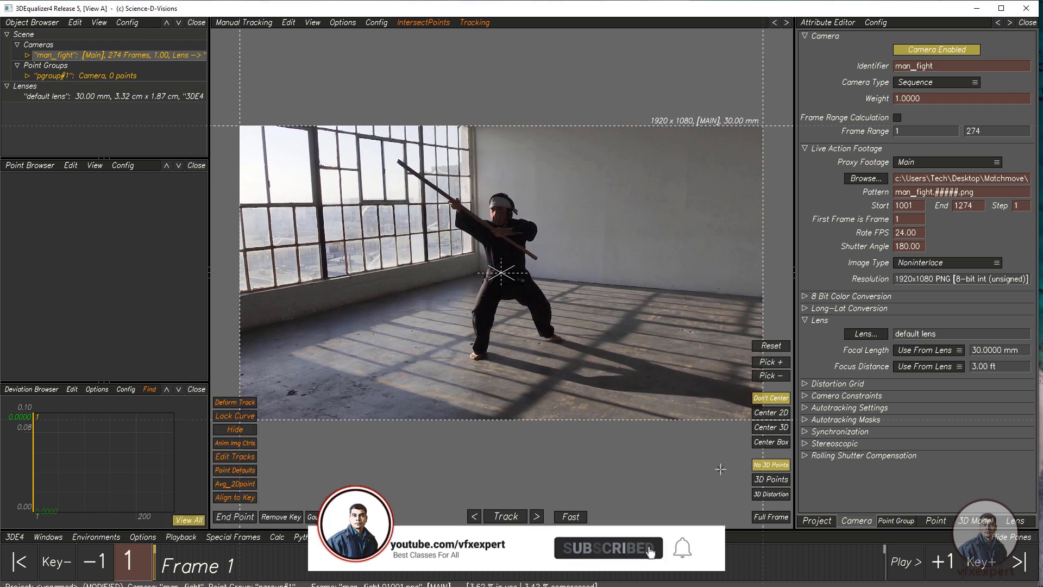
pyautogui.click(909, 565)
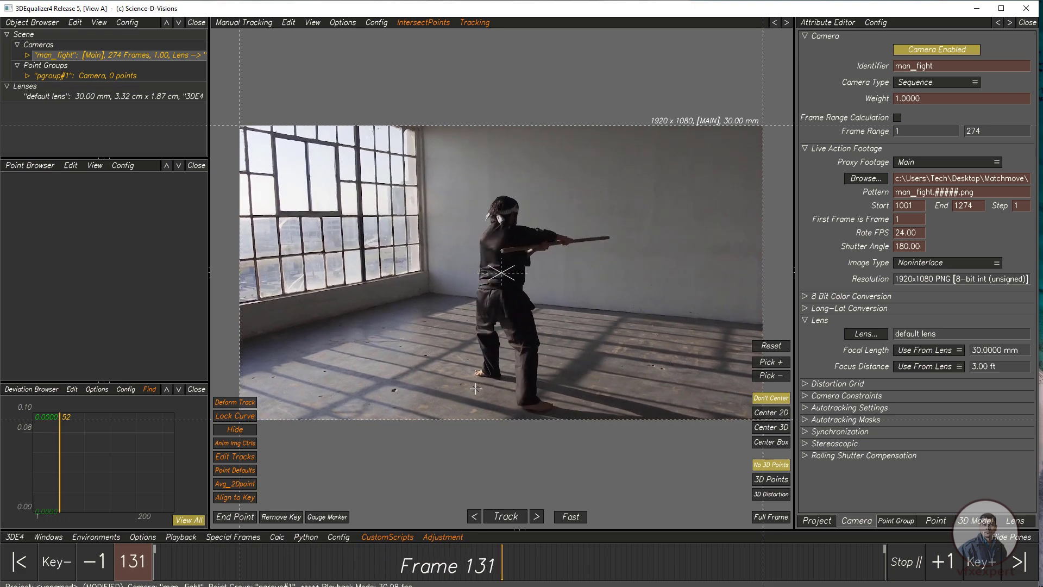
pyautogui.press('Home')
pyautogui.keyDown('ctrl'); pyautogui.moveTo(426, 299); pyautogui.dragTo(462, 315, button='right'); pyautogui.keyUp('ctrl')
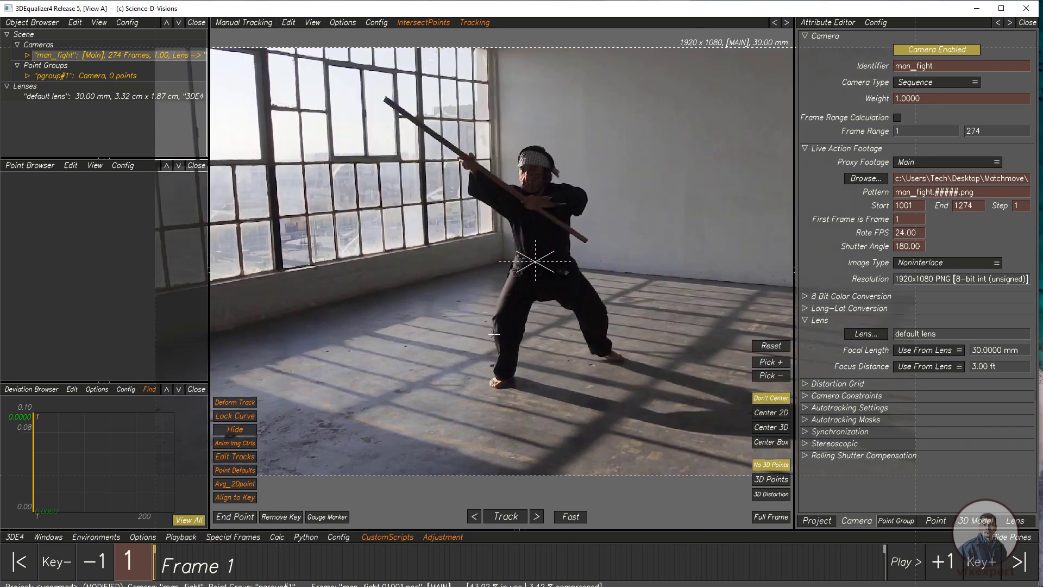
pyautogui.keyDown('ctrl'); pyautogui.moveTo(522, 355); pyautogui.dragTo(469, 364, button='middle'); pyautogui.keyUp('ctrl')
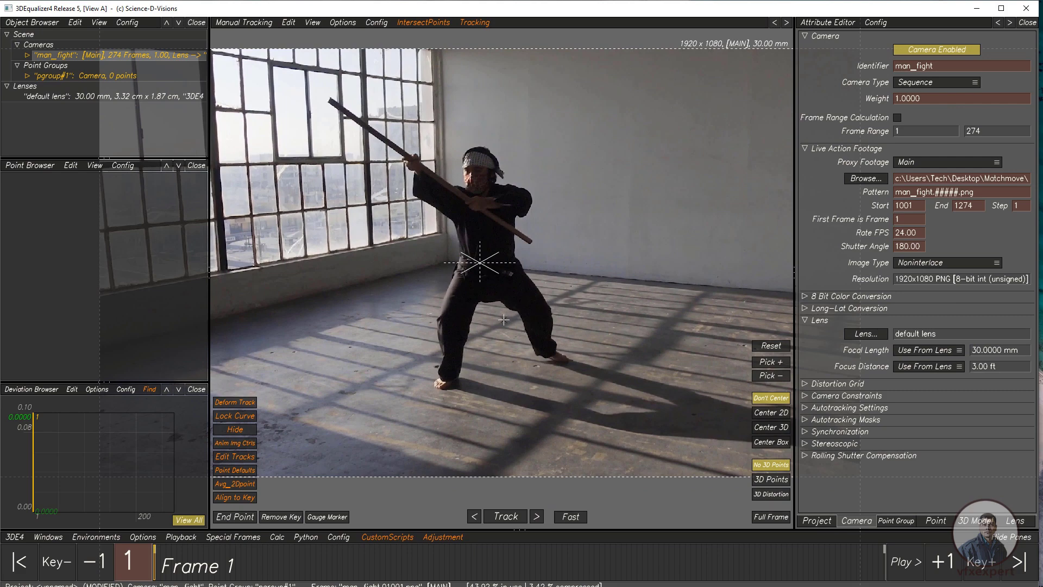
pyautogui.press('f')
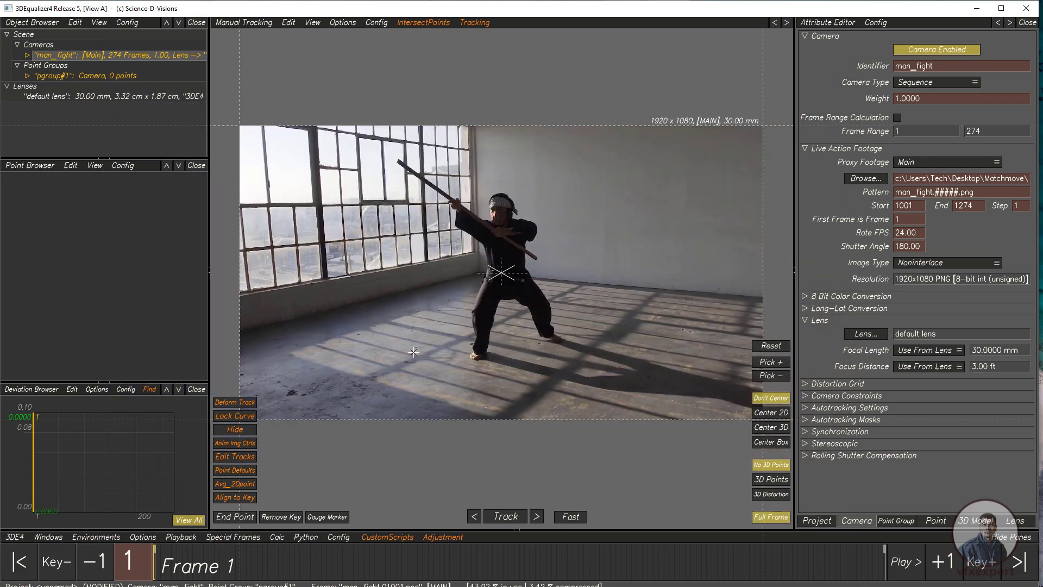
pyautogui.keyDown('ctrl'); pyautogui.moveTo(420, 355); pyautogui.dragTo(435, 376, button='middle'); pyautogui.keyUp('ctrl')
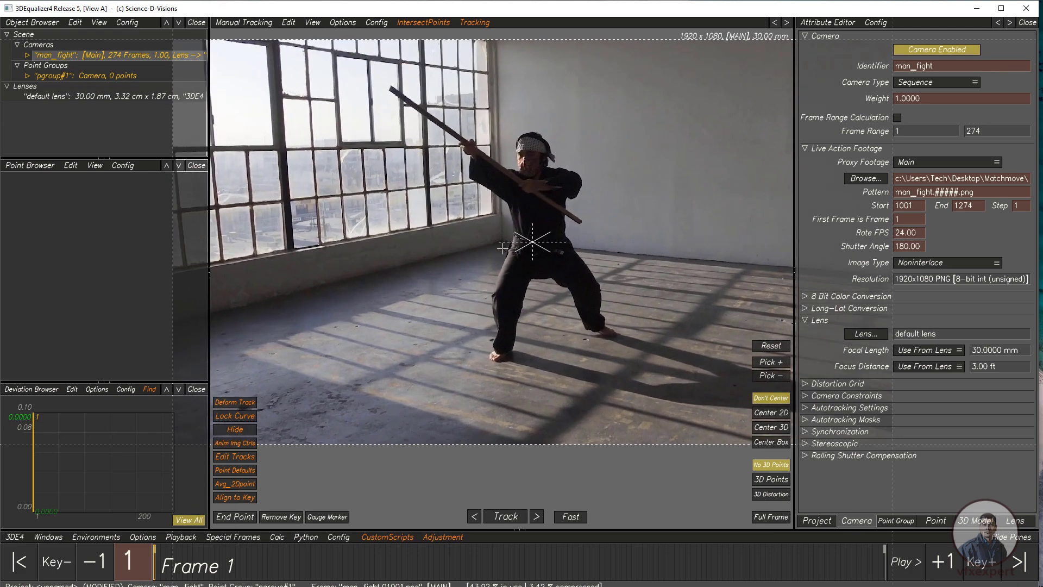
pyautogui.scroll(3, 386, 346)
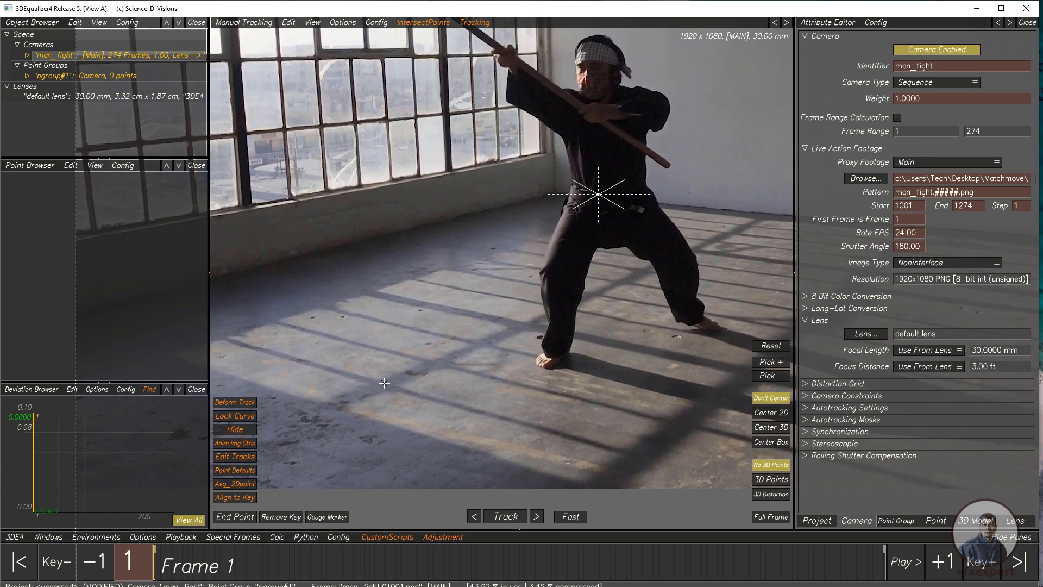
# Enable the image controls for the footage and reset its color controls to their defaults, leaving them enabled.
pyautogui.click(49, 536)
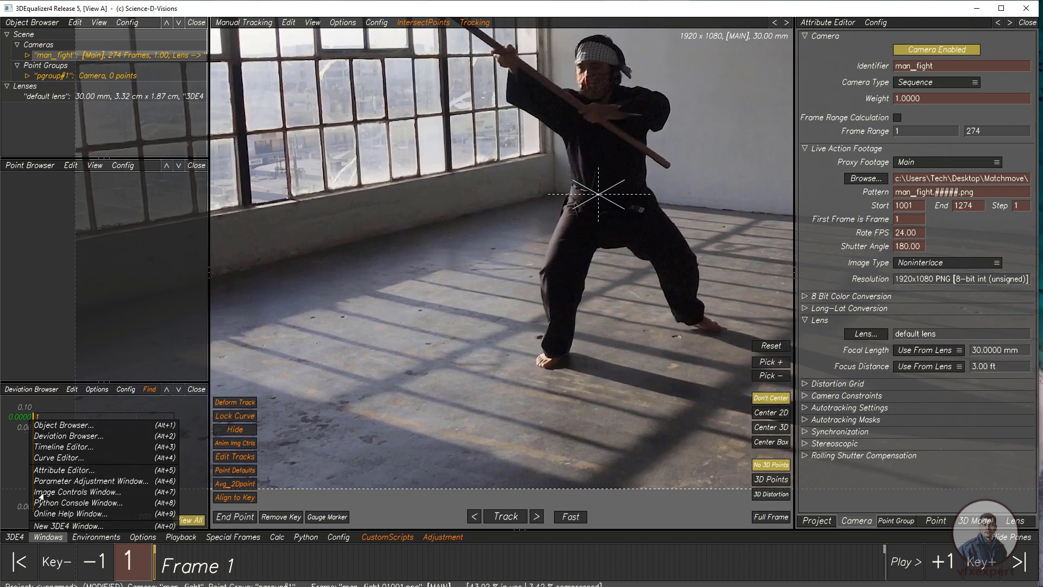
pyautogui.click(93, 495)
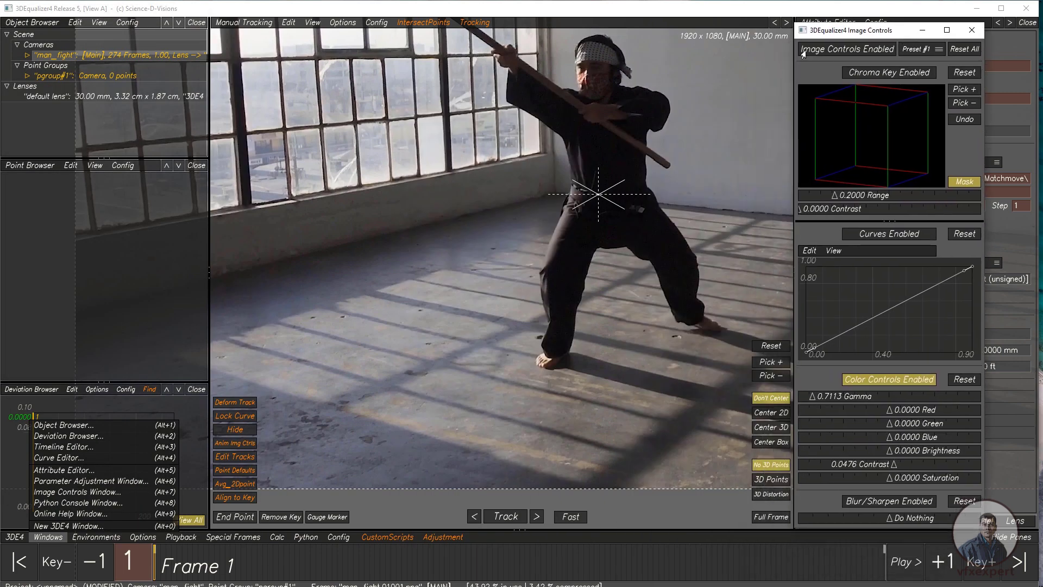
pyautogui.click(827, 51)
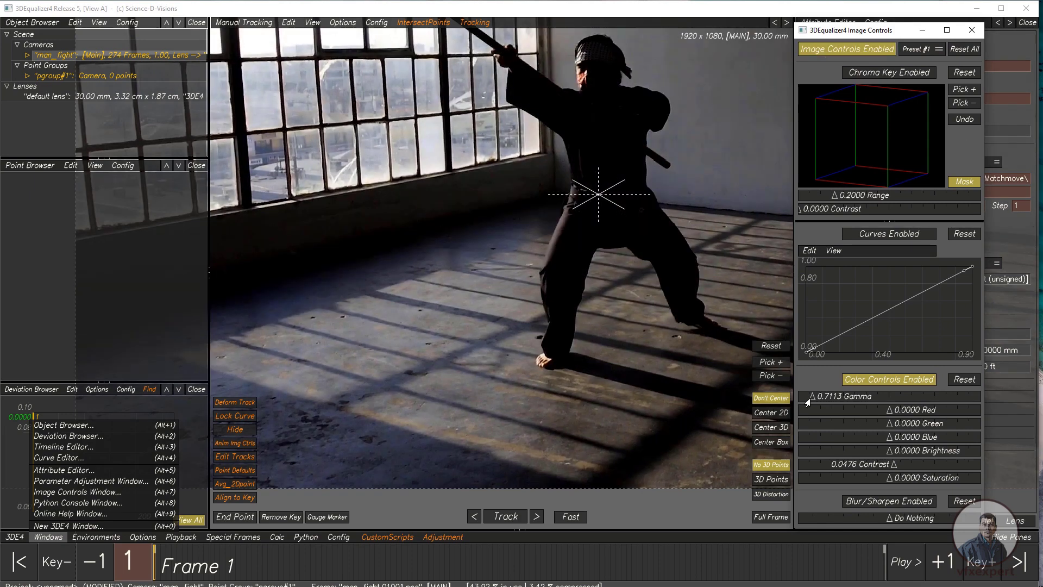
pyautogui.click(885, 383)
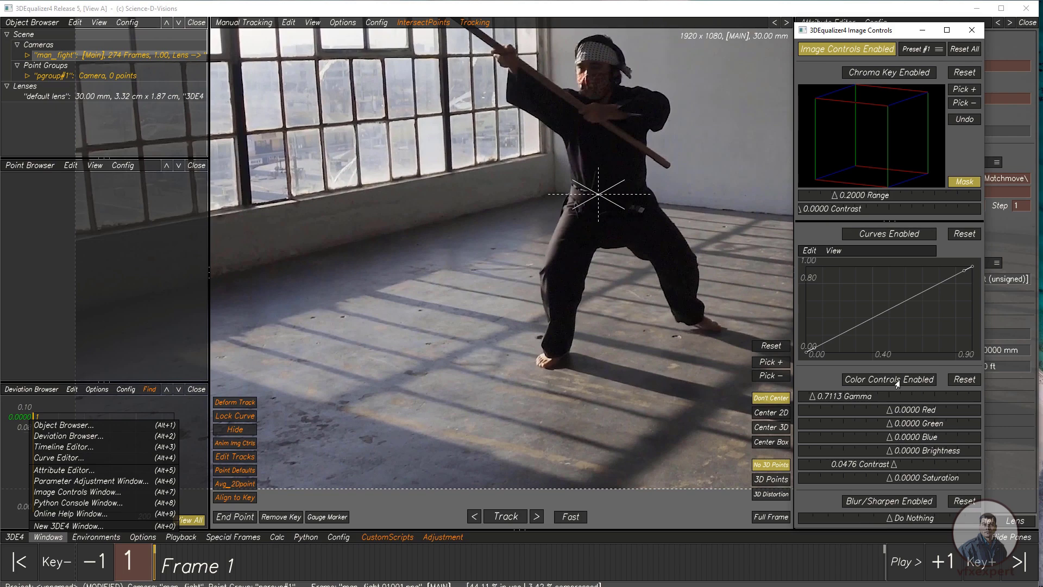
pyautogui.click(961, 380)
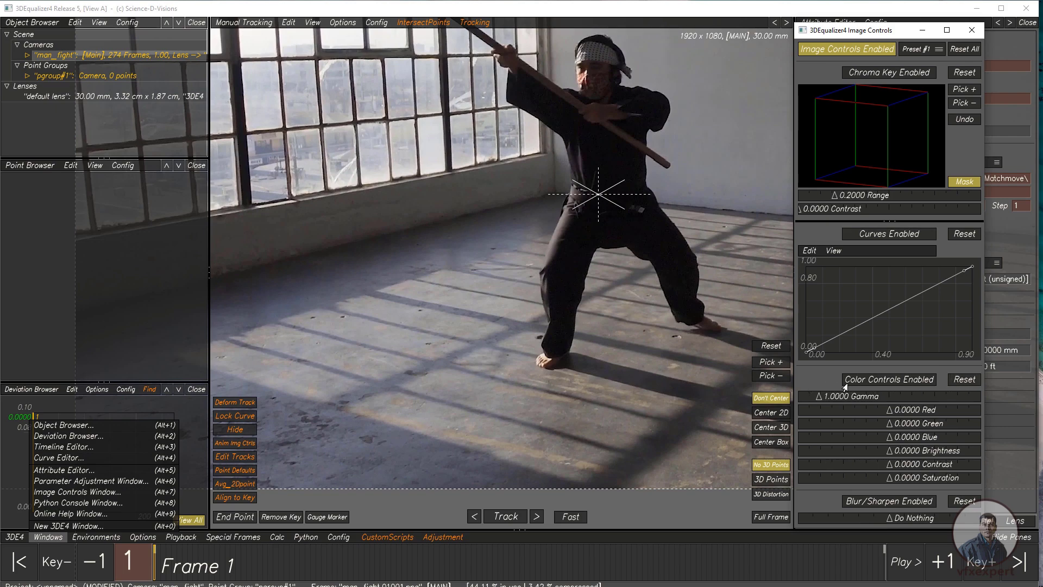
pyautogui.click(879, 384)
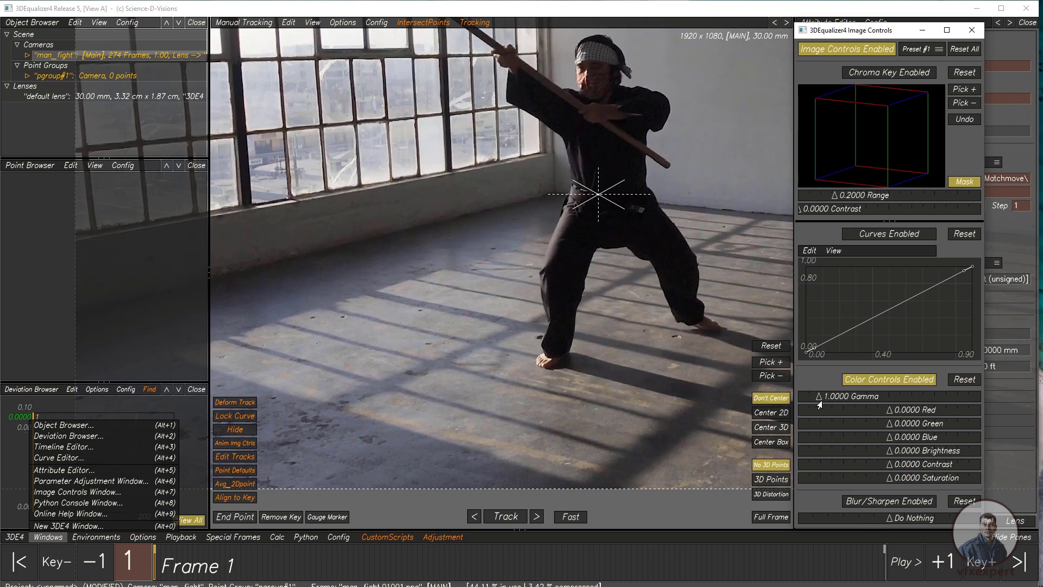
# Set the footage's gamma to about 0.7583 and contrast to about 0.0536, compare with the original image, and minimize the image controls.
pyautogui.moveTo(819, 405); pyautogui.dragTo(814, 401)
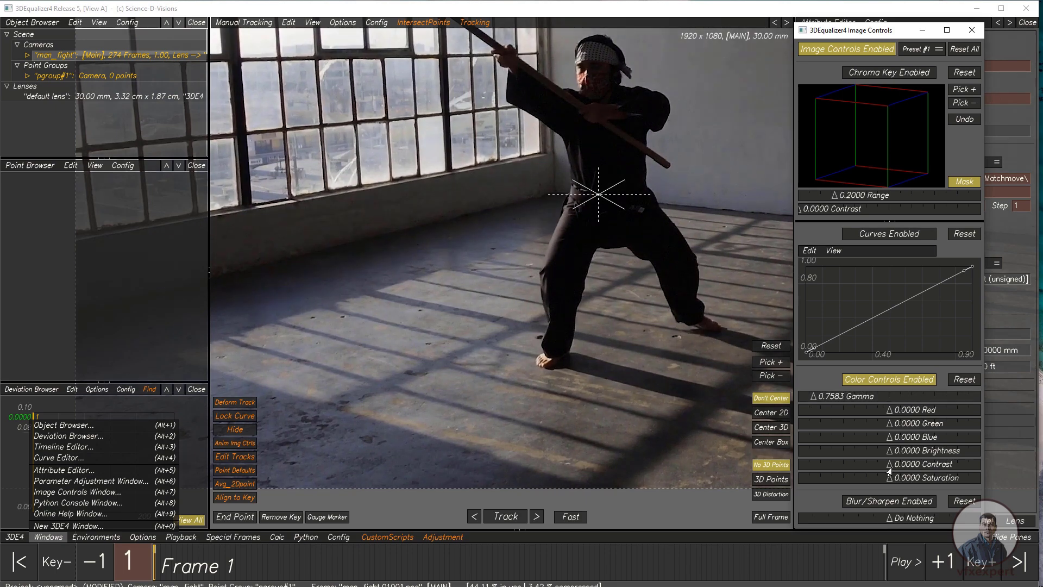
pyautogui.moveTo(889, 470); pyautogui.dragTo(893, 470)
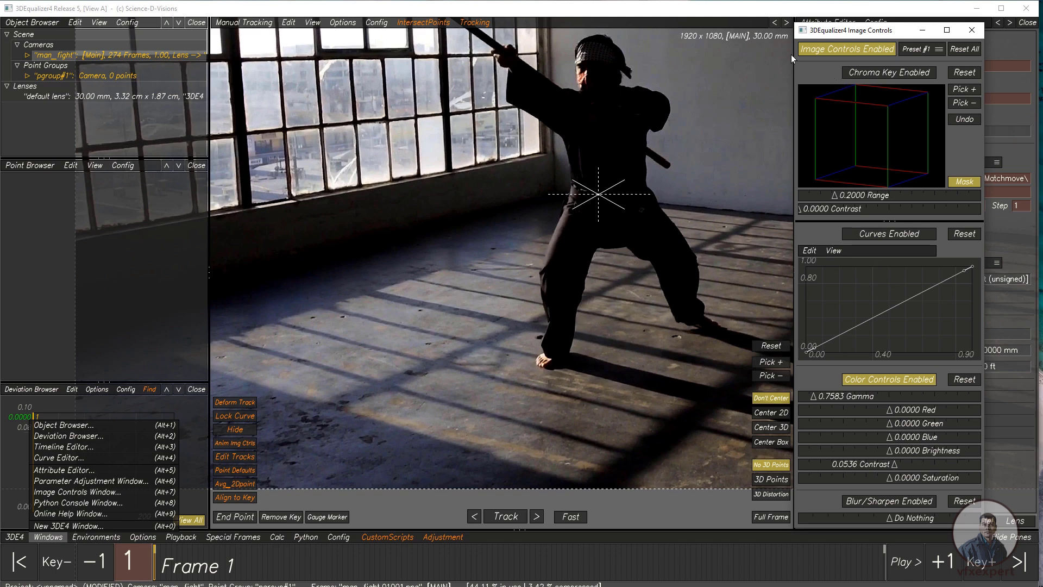
pyautogui.click(831, 53)
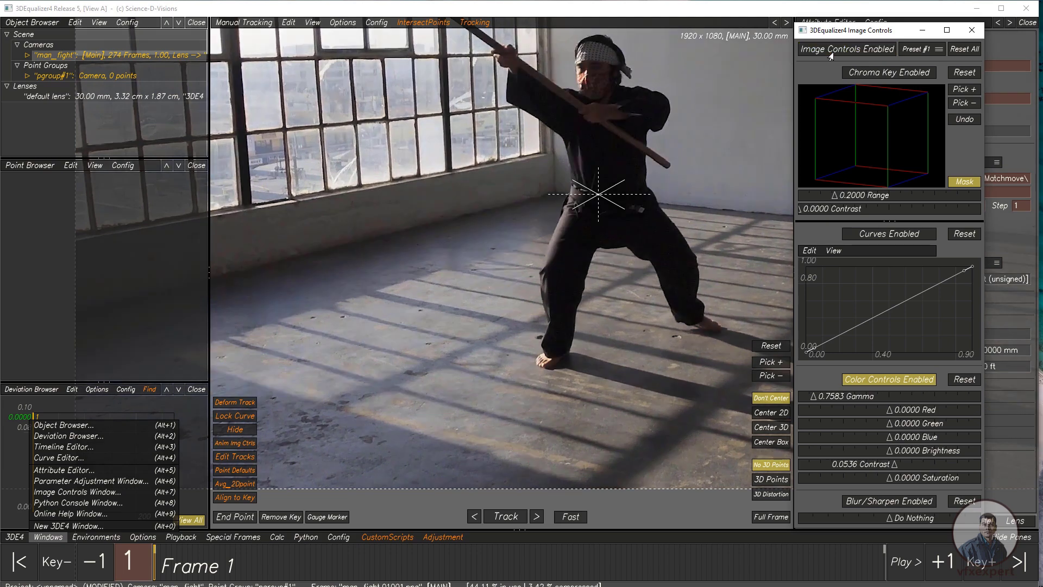
pyautogui.click(827, 52)
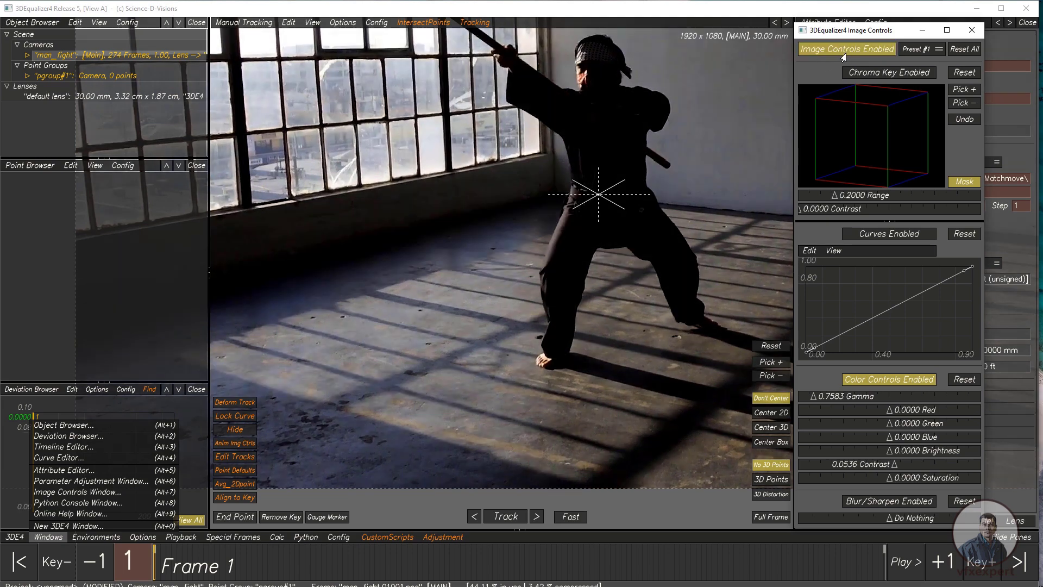
pyautogui.click(922, 31)
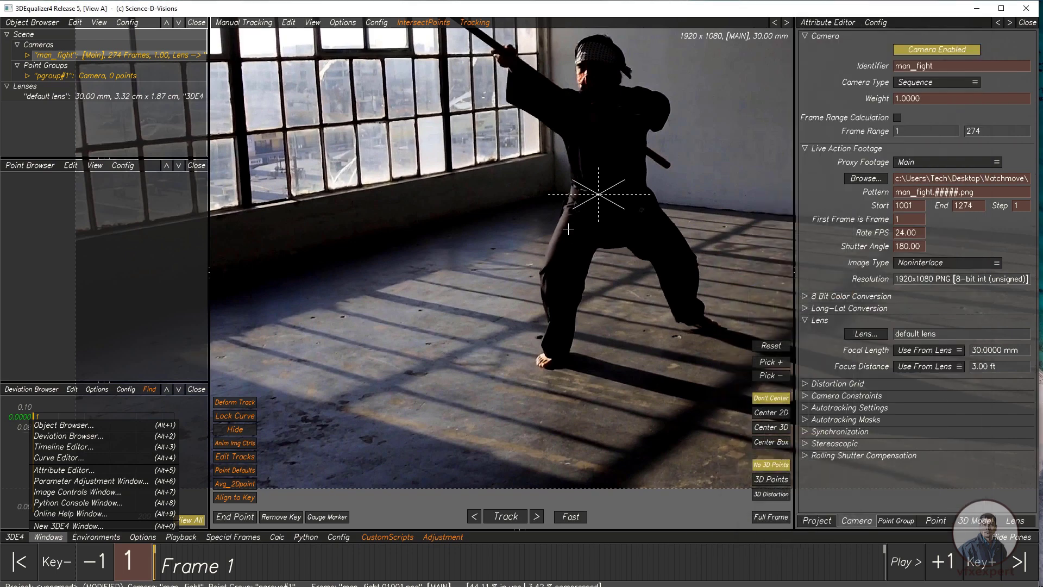
pyautogui.click(48, 538)
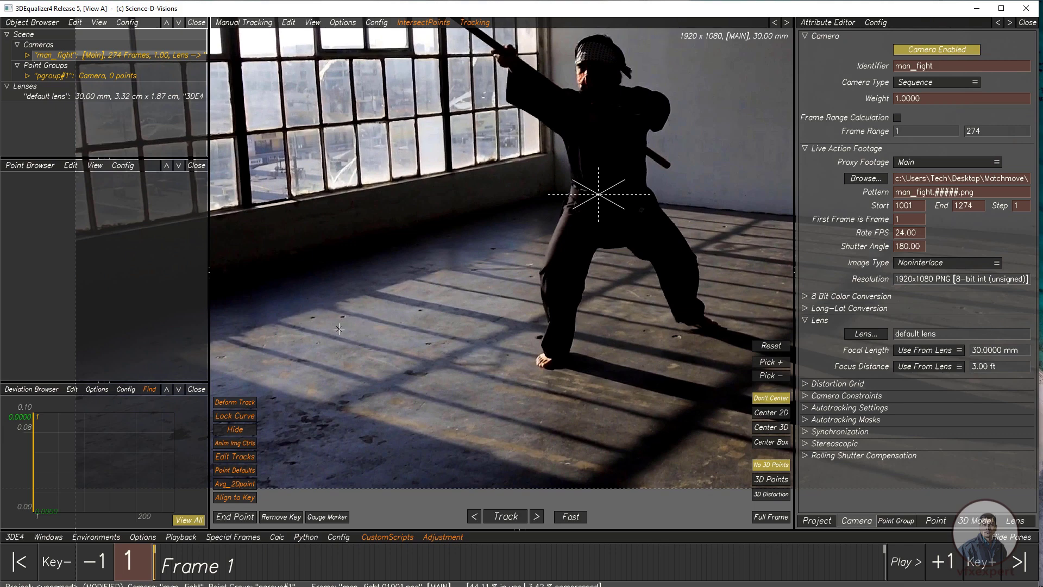
# Create a tracking point on the small dark mark in the sunlit floor area at frame 1 and refine its placement.
pyautogui.moveTo(314, 320); pyautogui.dragTo(331, 344, button='right')
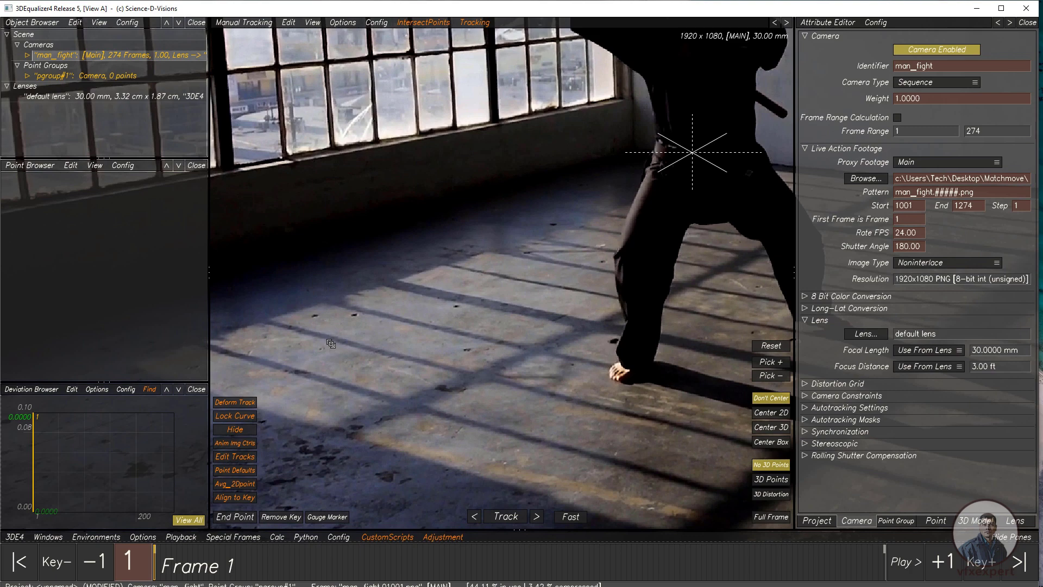
pyautogui.moveTo(517, 368); pyautogui.dragTo(470, 382, button='right')
pyautogui.moveTo(471, 382); pyautogui.dragTo(411, 370, button='middle')
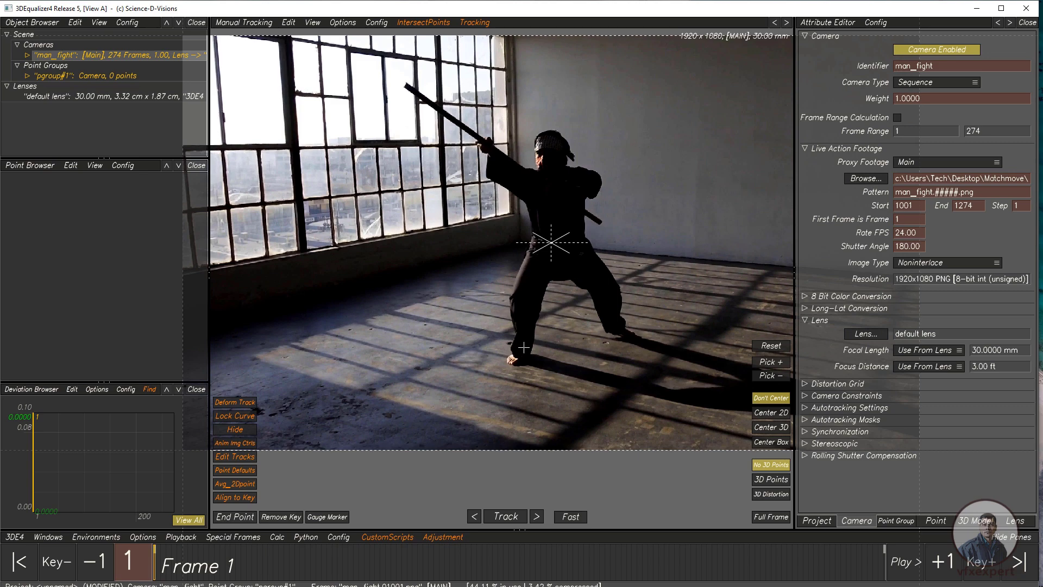
pyautogui.moveTo(370, 353); pyautogui.dragTo(384, 387, button='middle')
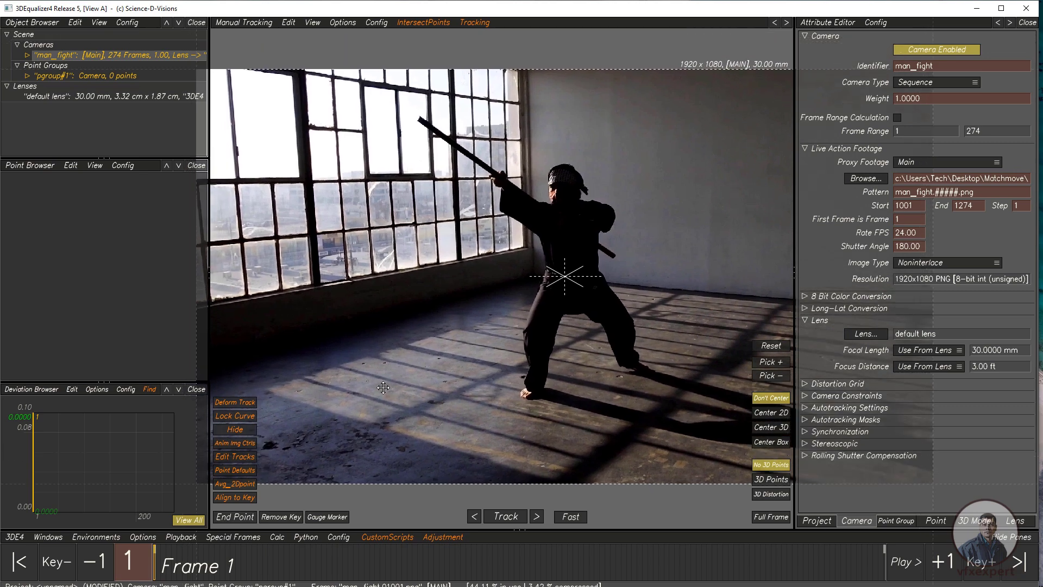
pyautogui.moveTo(350, 401); pyautogui.dragTo(367, 433, button='right')
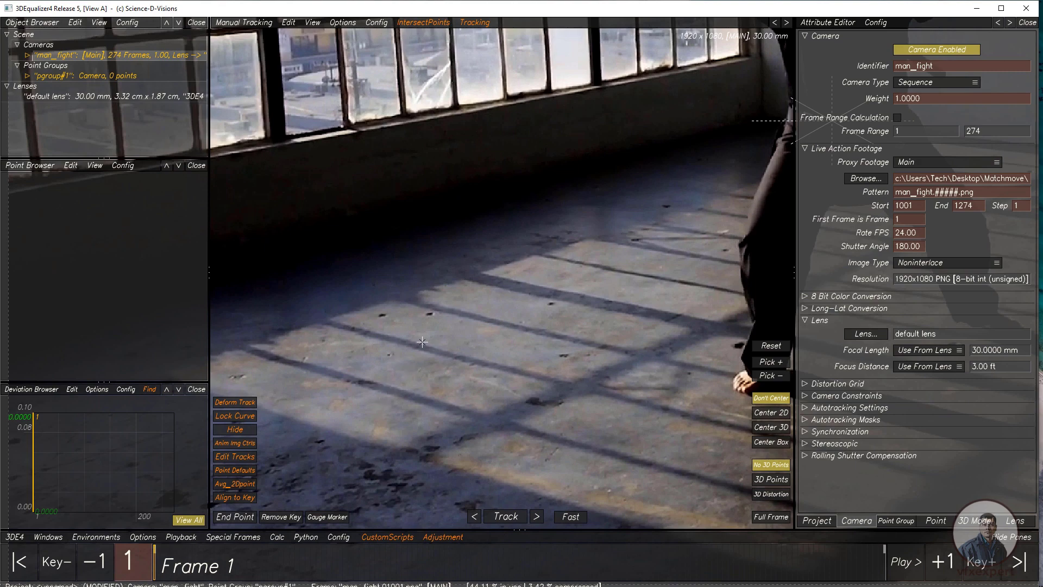
pyautogui.keyDown('ctrl'); pyautogui.click(390, 353); pyautogui.keyUp('ctrl')
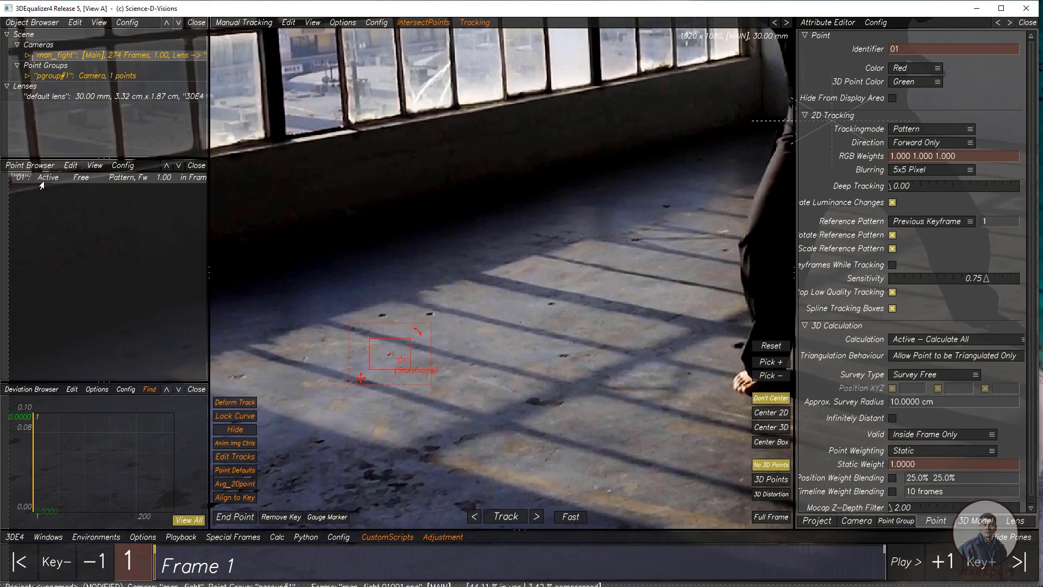
pyautogui.scroll(1, 377, 401)
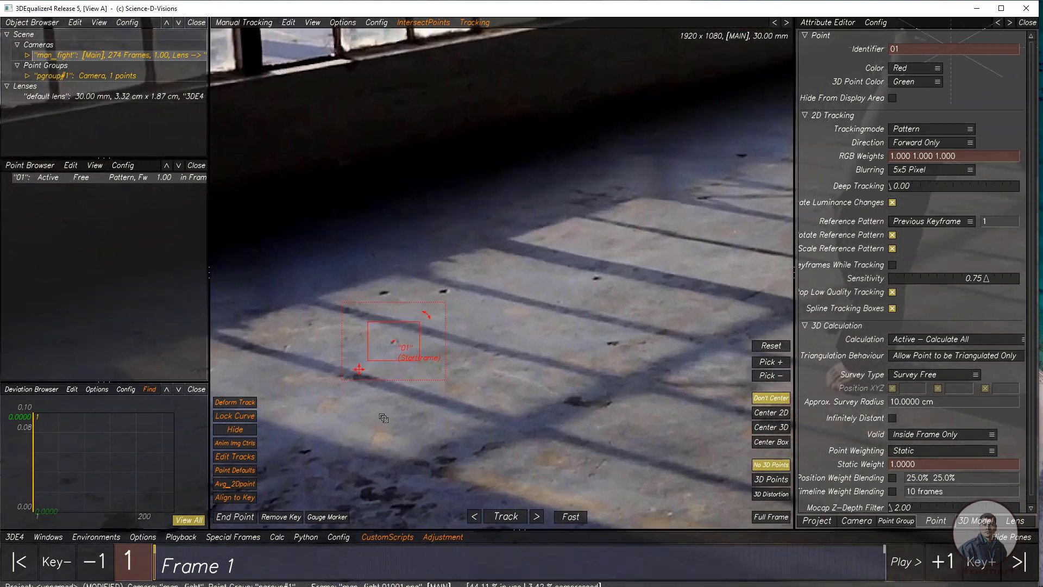
pyautogui.moveTo(393, 343); pyautogui.dragTo(389, 338)
pyautogui.scroll(2, 354, 367)
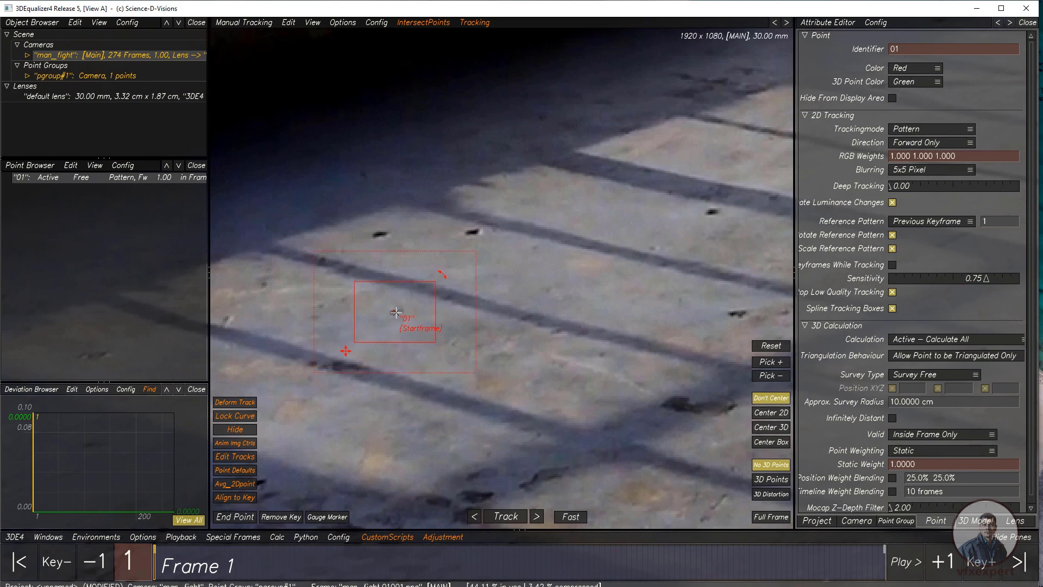
pyautogui.click(394, 313)
pyautogui.click(394, 313)
# Shrink the point's inner pattern box so it fits more tightly around the dark floor mark.
pyautogui.moveTo(156, 565); pyautogui.dragTo(154, 565)
pyautogui.moveTo(430, 338); pyautogui.dragTo(419, 333)
pyautogui.moveTo(353, 282); pyautogui.dragTo(364, 295)
pyautogui.moveTo(422, 334); pyautogui.dragTo(417, 331)
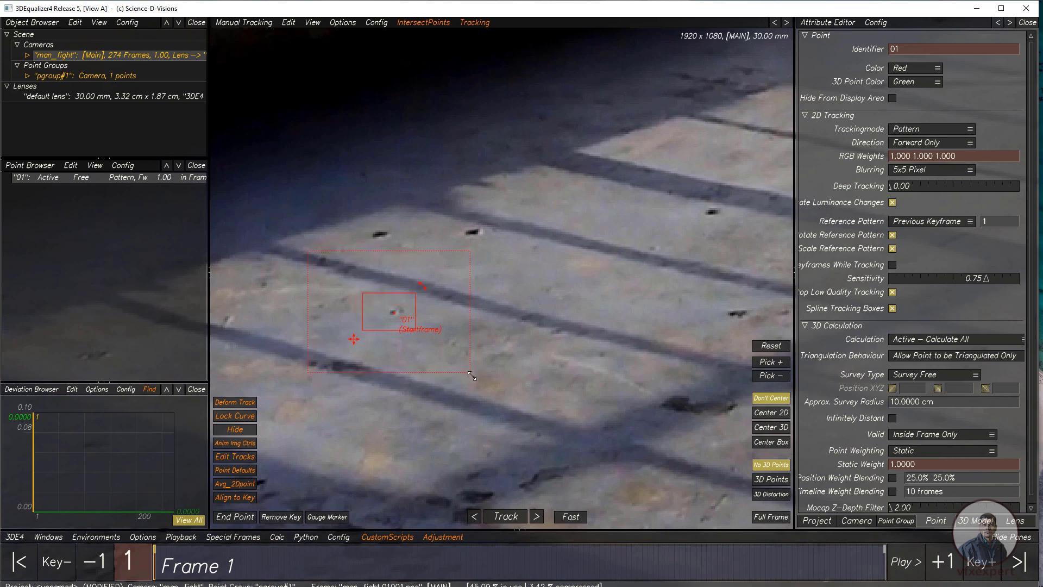
# Enlarge the point's outer search box slightly and track it forward to frame 29 with the tracking speed switched to Slow.
pyautogui.moveTo(471, 374); pyautogui.dragTo(480, 386)
pyautogui.scroll(-3, 542, 453)
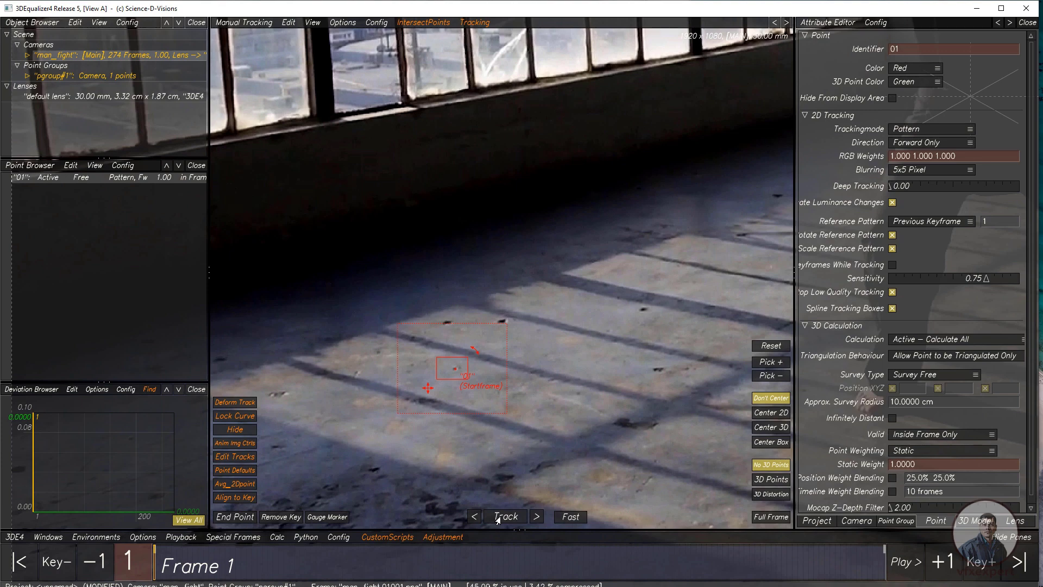
pyautogui.click(567, 519)
pyautogui.click(506, 518)
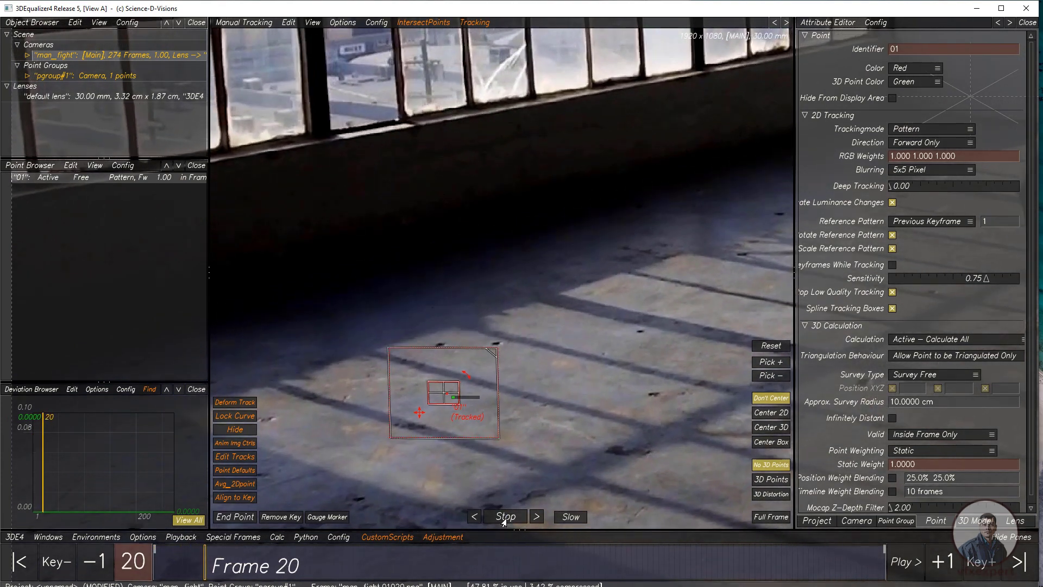
pyautogui.click(504, 518)
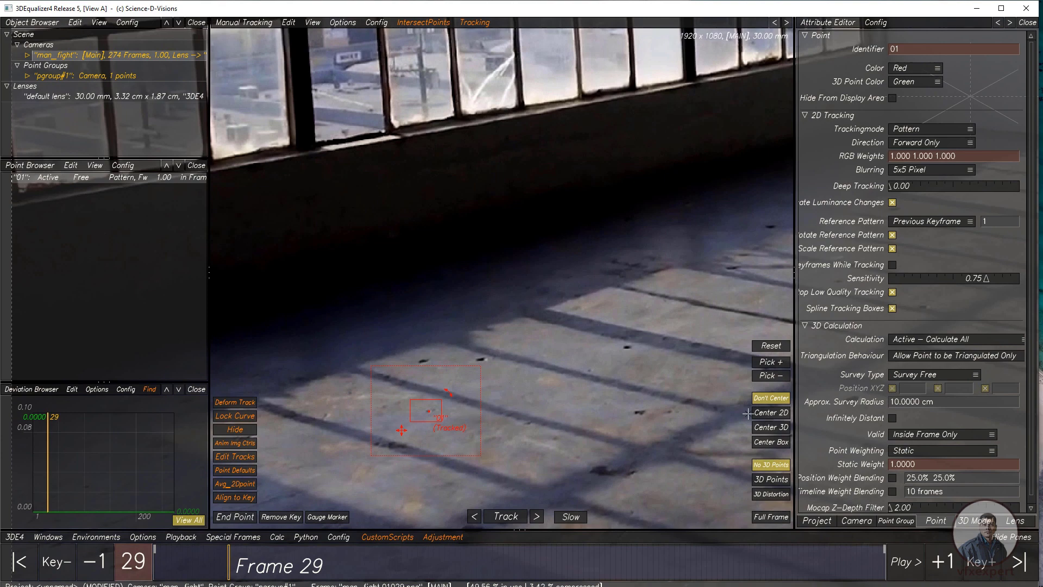
# Center the view on the 2D point and continue tracking it forward to frame 57.
pyautogui.click(770, 413)
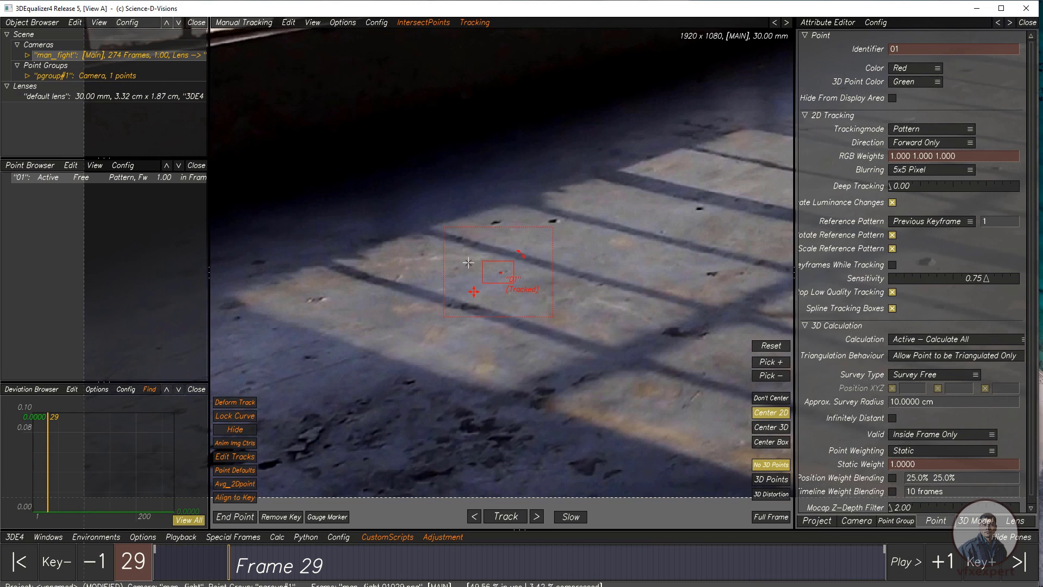
pyautogui.click(516, 520)
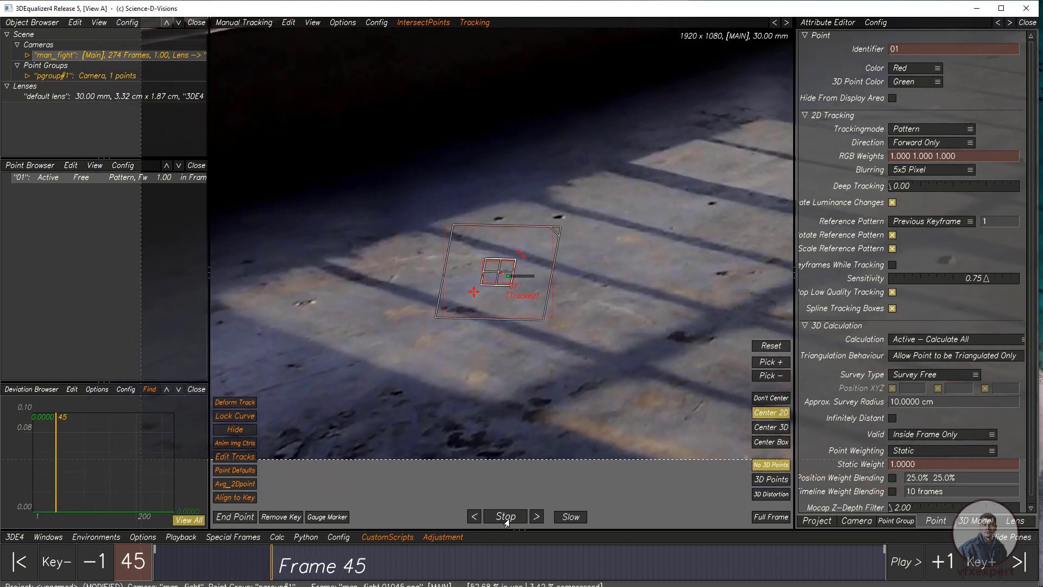
pyautogui.click(506, 517)
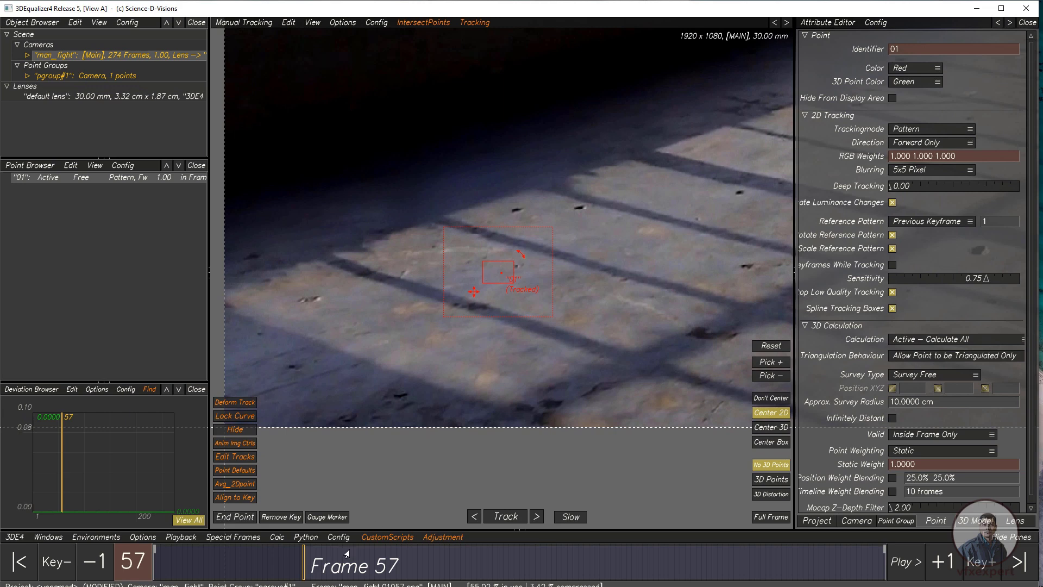
# Return to frame 47, enlarge the pattern box around the floor mark, and track the point forward to frame 85.
pyautogui.moveTo(300, 561); pyautogui.dragTo(275, 566)
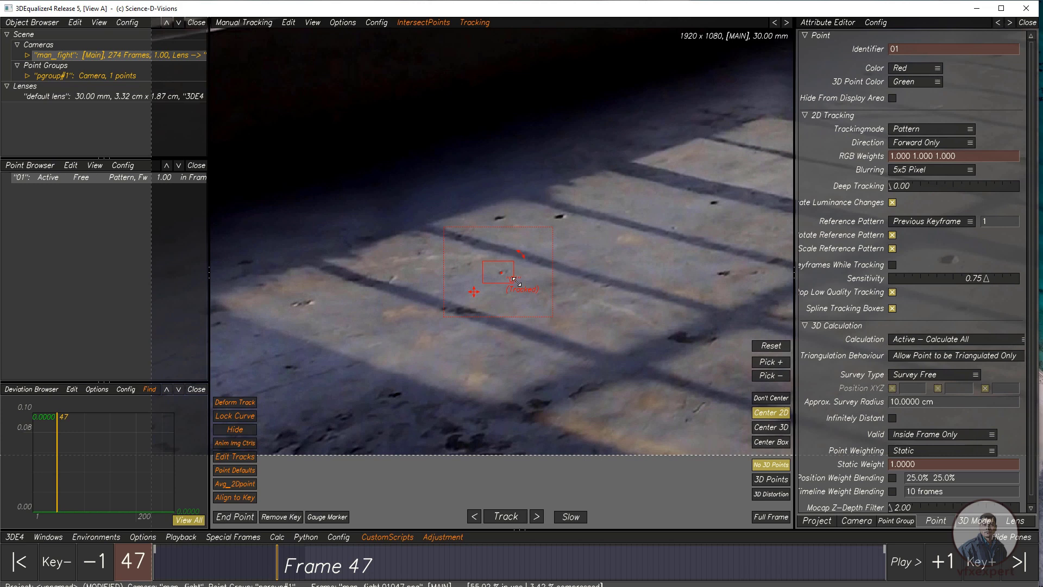
pyautogui.moveTo(512, 285); pyautogui.dragTo(518, 290)
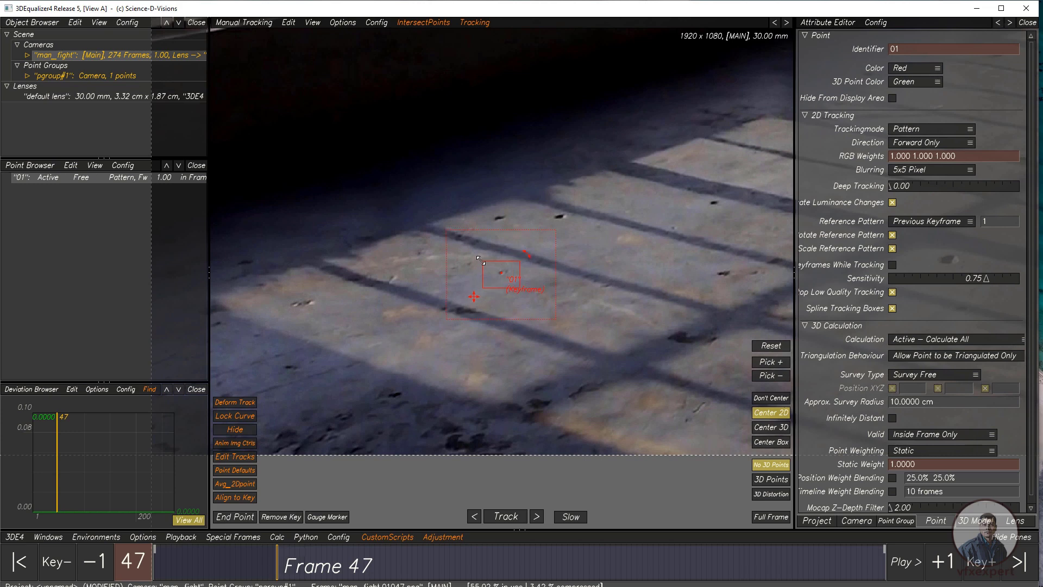
pyautogui.moveTo(480, 260); pyautogui.dragTo(478, 256)
pyautogui.moveTo(265, 567); pyautogui.dragTo(277, 567)
pyautogui.click(536, 519)
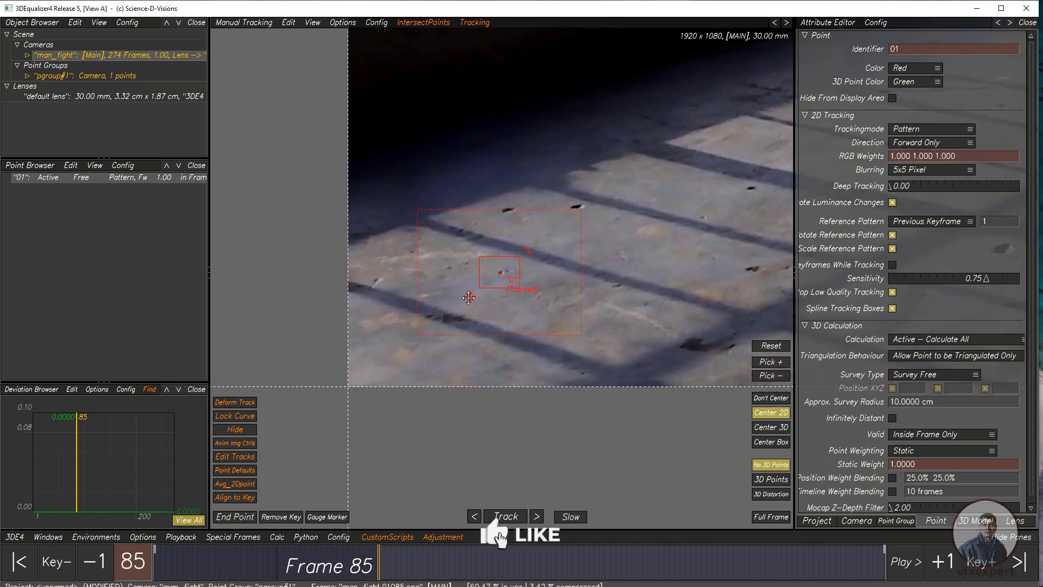
# At frame 85, shift and enlarge the pattern box away from the approaching image edge and resume tracking until the mark leaves the frame.
pyautogui.moveTo(468, 297); pyautogui.dragTo(541, 304)
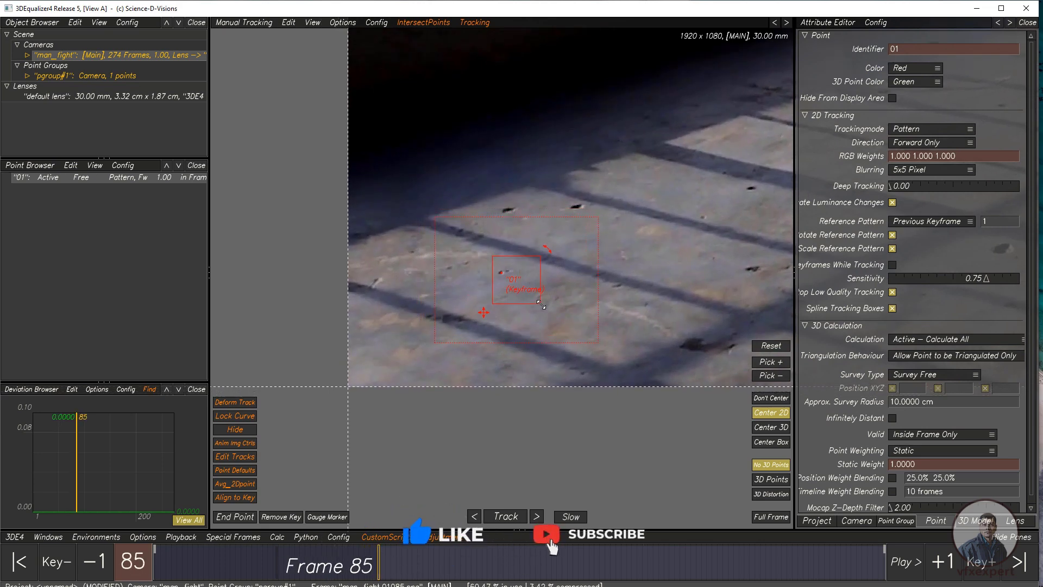
pyautogui.press('t')
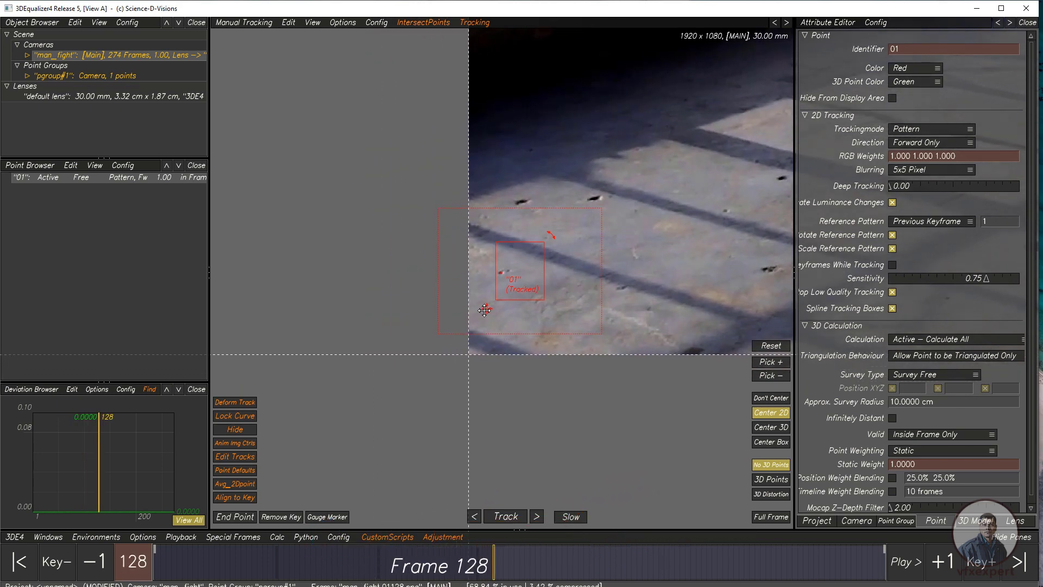
# Step back to frame 141, where the mark is still inside the image, and end the point's track there.
pyautogui.press('Left')
pyautogui.press('Left')
pyautogui.press('Left')
pyautogui.press('Left')
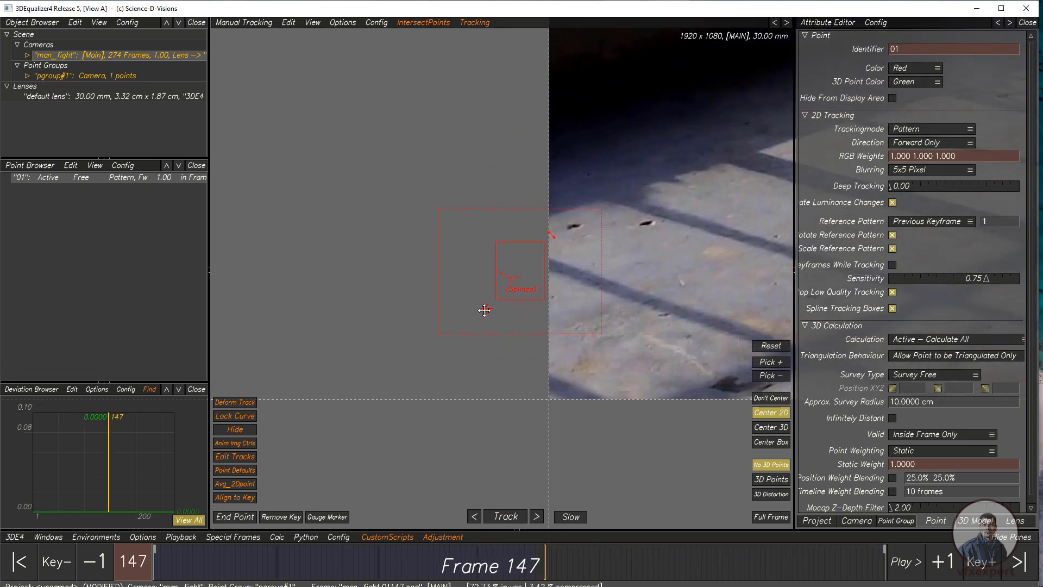
pyautogui.press('Left')
pyautogui.press('Left')
pyautogui.press('Left')
pyautogui.press('Left')
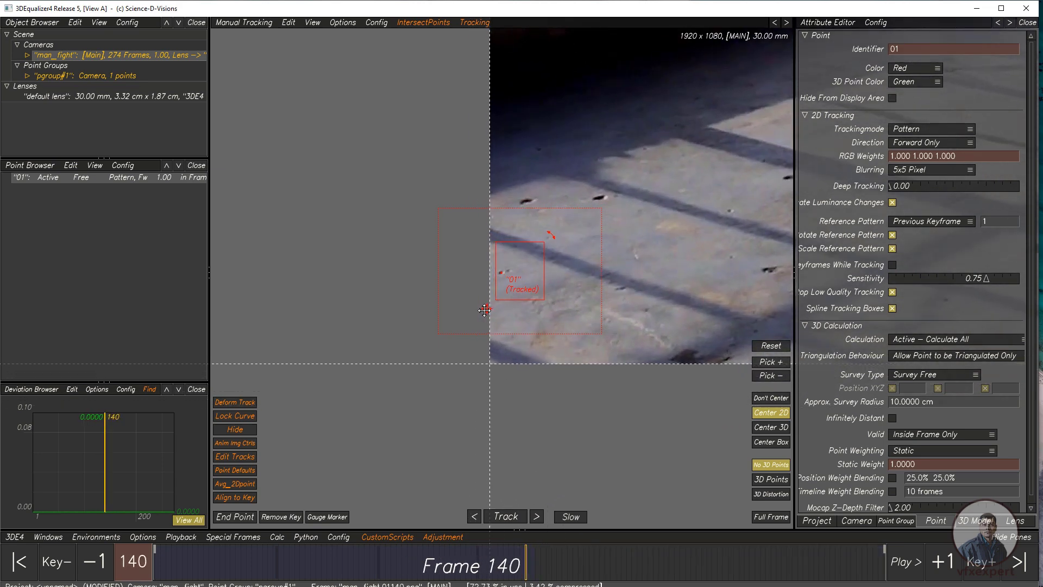
pyautogui.press('Right')
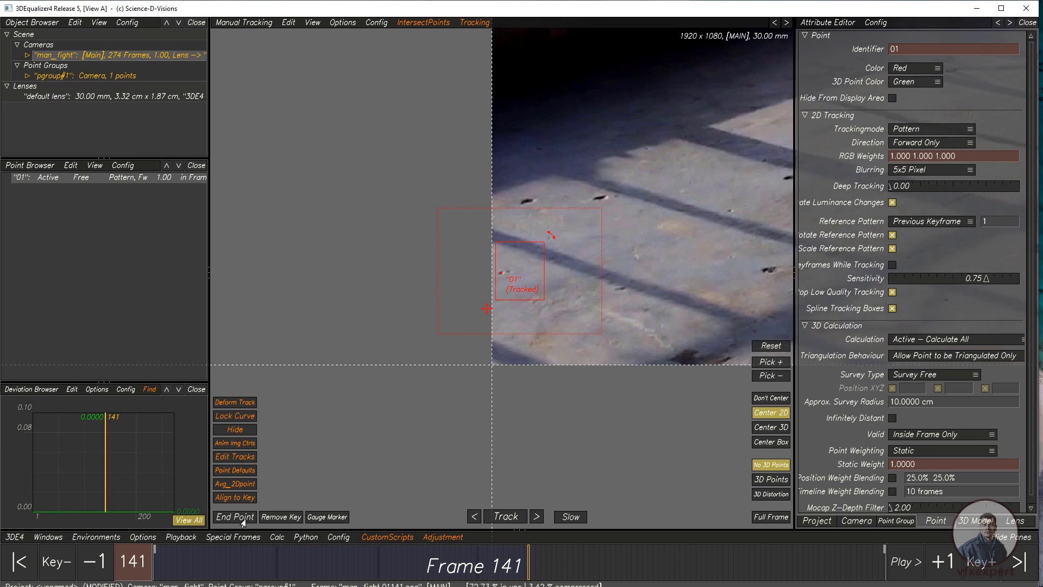
# Create a second tracking point at frame 130 on the small dark mark in the middle of the sunlit floor.
pyautogui.moveTo(530, 570); pyautogui.dragTo(168, 565)
pyautogui.moveTo(655, 303); pyautogui.dragTo(480, 257, button='middle')
pyautogui.scroll(3, 543, 312)
pyautogui.moveTo(554, 334); pyautogui.dragTo(482, 295, button='right')
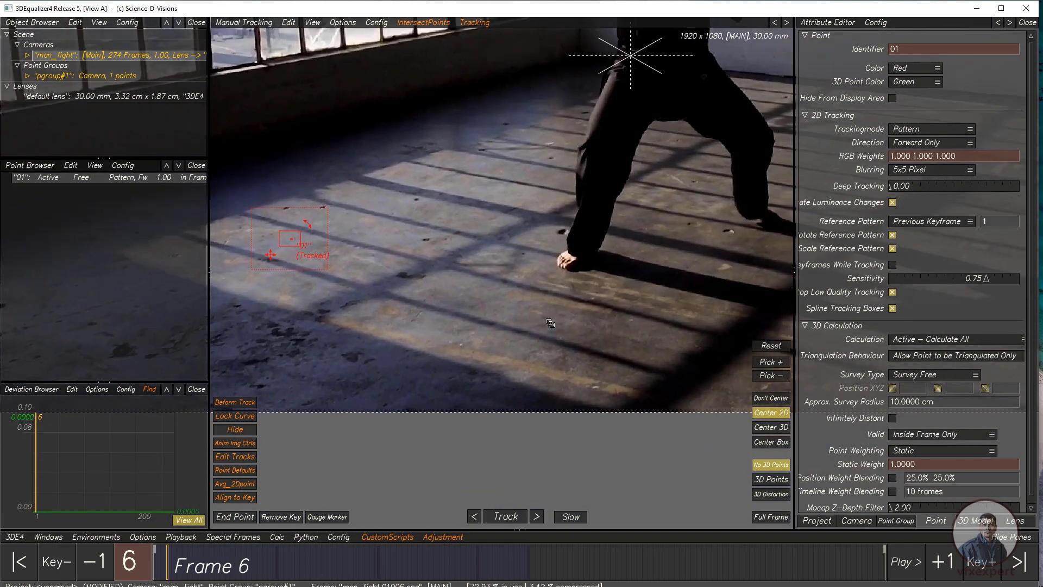
pyautogui.moveTo(483, 295); pyautogui.dragTo(547, 330, button='middle')
pyautogui.moveTo(456, 226); pyautogui.dragTo(511, 251, button='right')
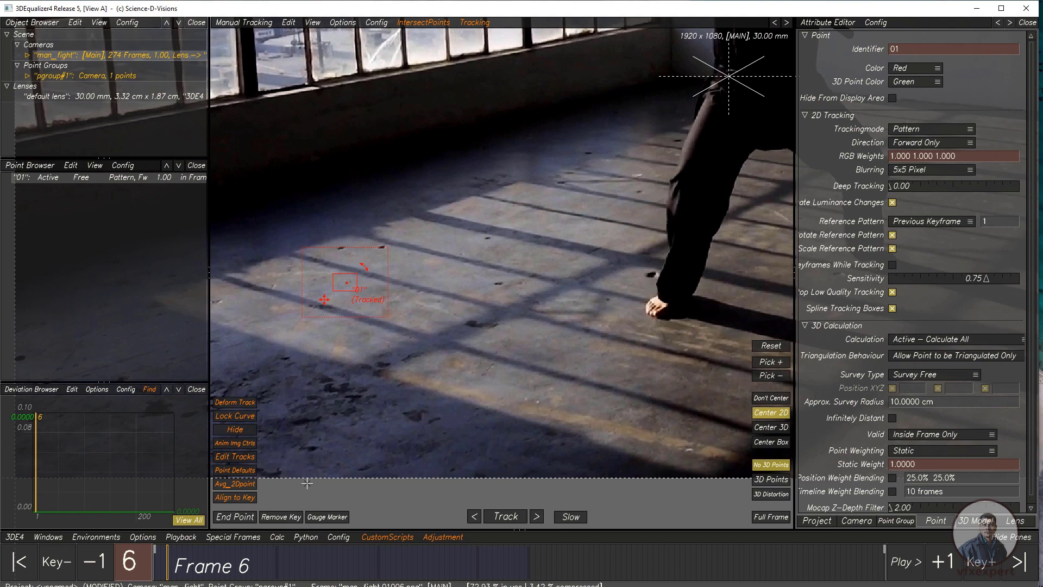
pyautogui.moveTo(301, 566); pyautogui.dragTo(486, 568)
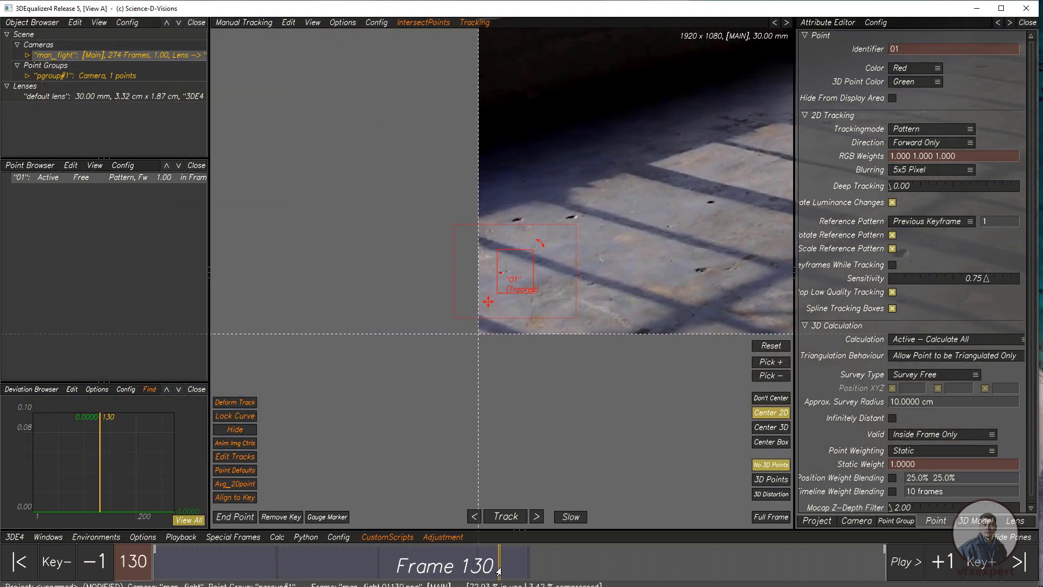
pyautogui.moveTo(735, 246); pyautogui.dragTo(536, 280, button='middle')
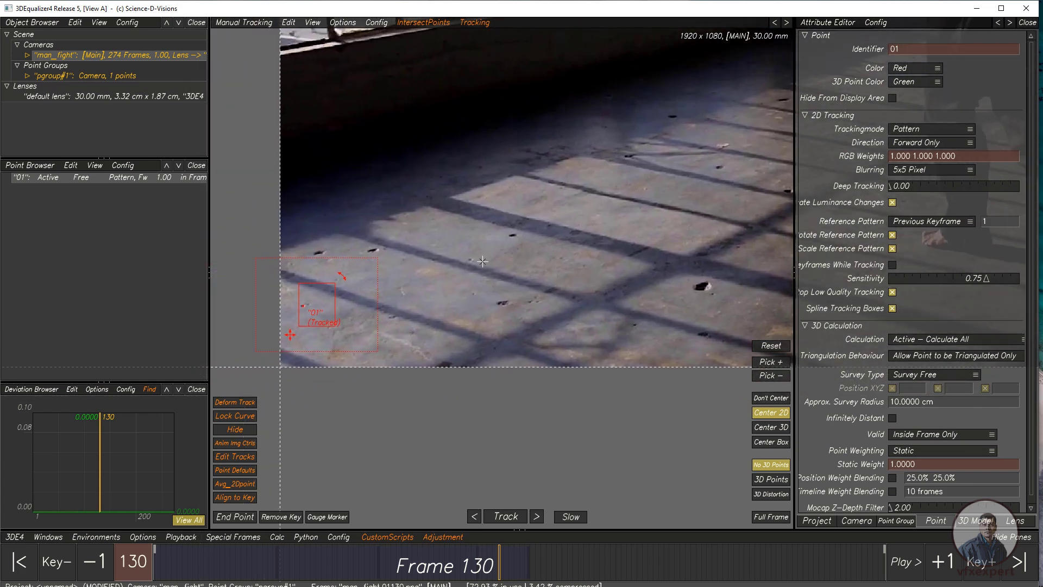
pyautogui.moveTo(491, 271); pyautogui.dragTo(484, 234, button='right')
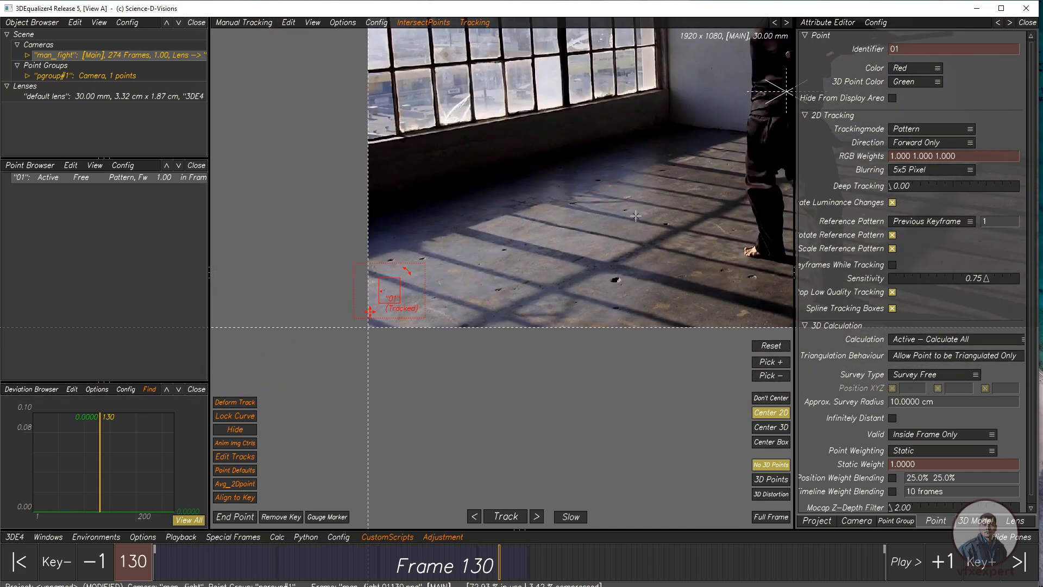
pyautogui.moveTo(638, 210); pyautogui.dragTo(650, 216, button='right')
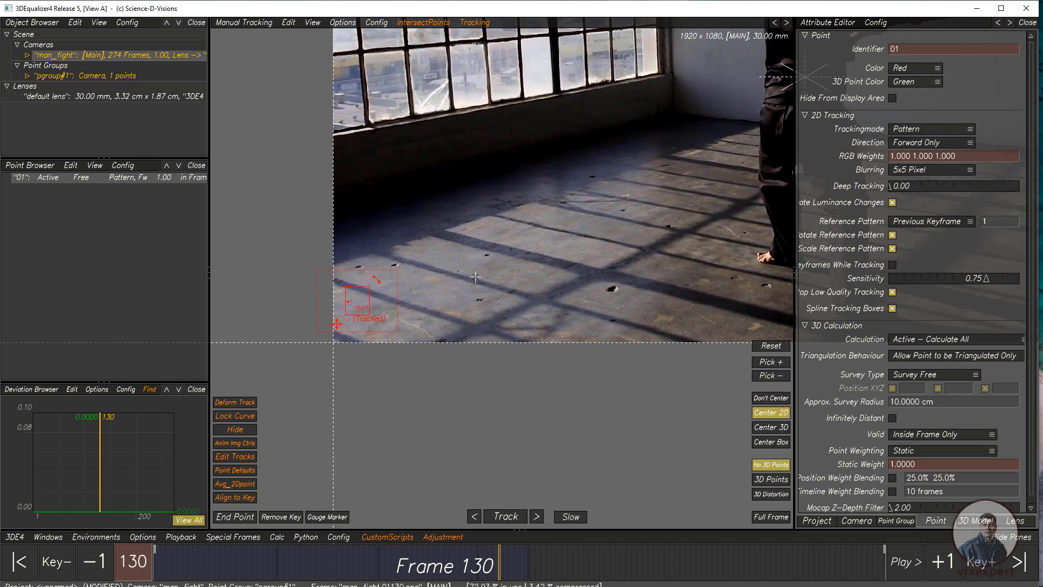
pyautogui.moveTo(475, 277); pyautogui.dragTo(495, 261, button='right')
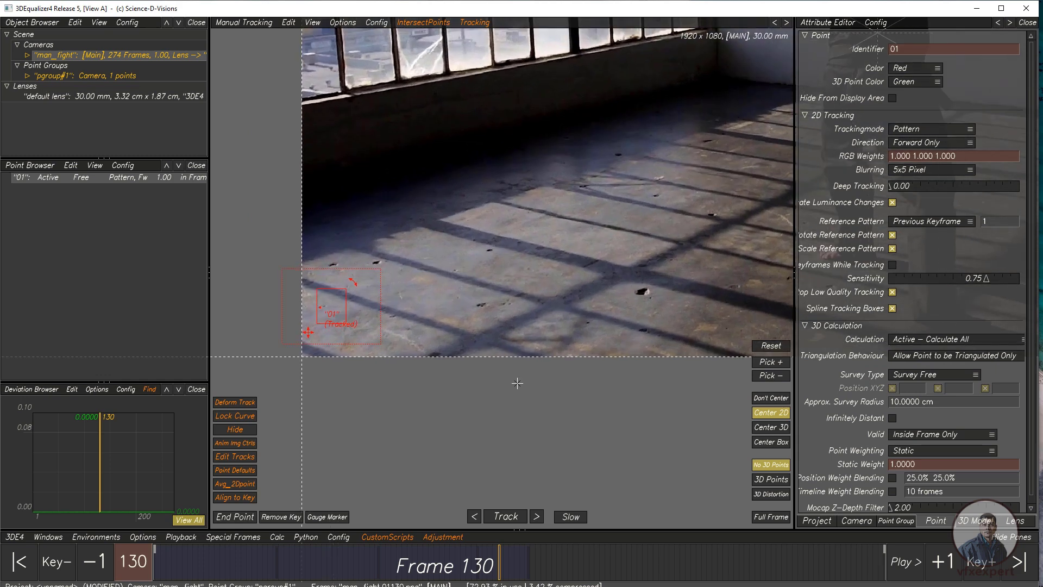
pyautogui.keyDown('ctrl'); pyautogui.click(490, 251); pyautogui.keyUp('ctrl')
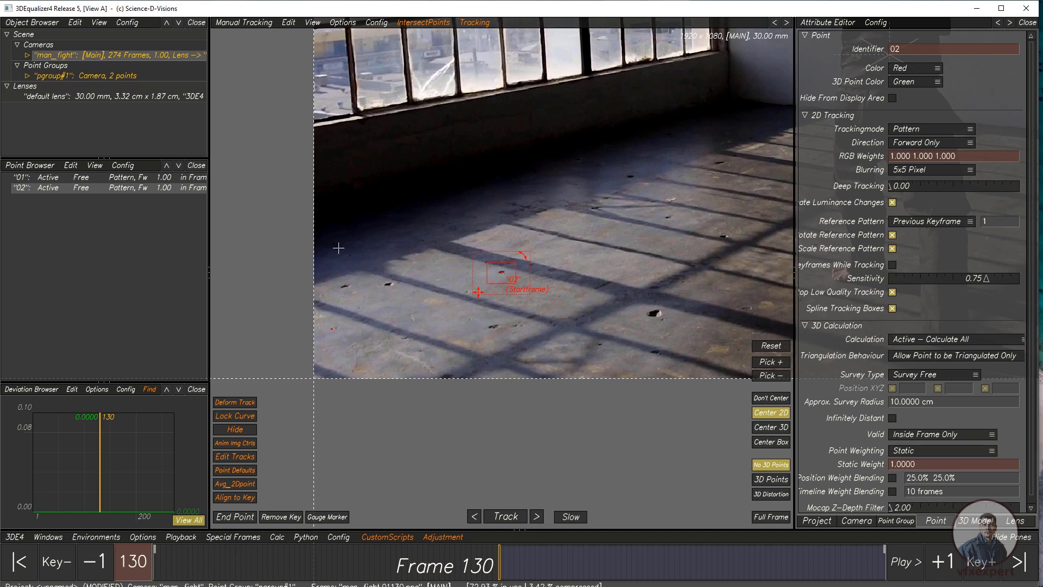
# Tighten point 02's pattern box around the dark floor mark and enlarge its search box.
pyautogui.moveTo(901, 48); pyautogui.dragTo(861, 47)
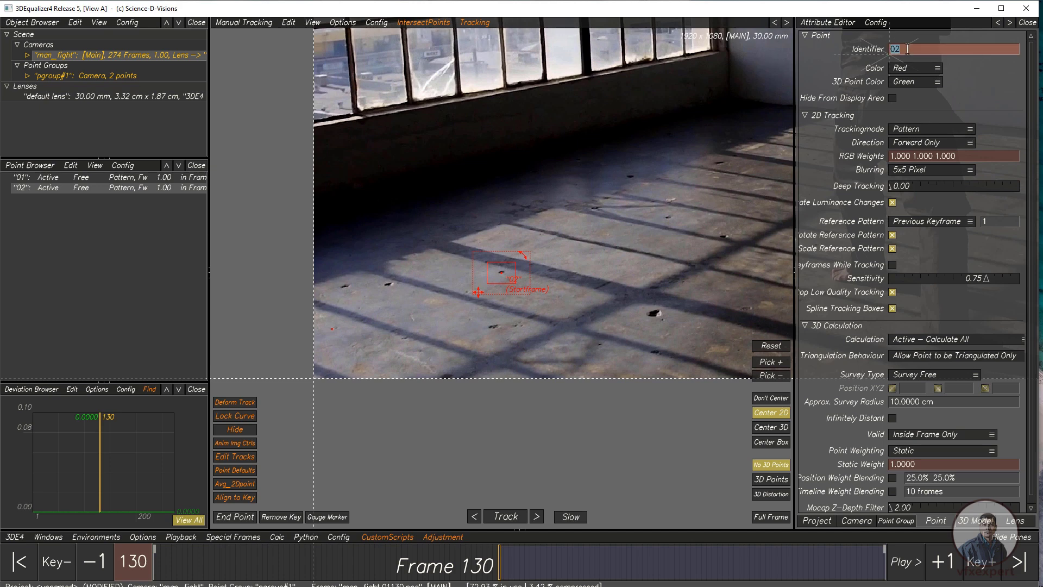
pyautogui.rightClick(485, 308)
pyautogui.click(460, 302)
pyautogui.moveTo(460, 302)
pyautogui.mouseDown(button='middle')
pyautogui.moveTo(473, 306)
pyautogui.moveTo(464, 308)
pyautogui.mouseUp(button='middle')
pyautogui.scroll(4, 468, 312)
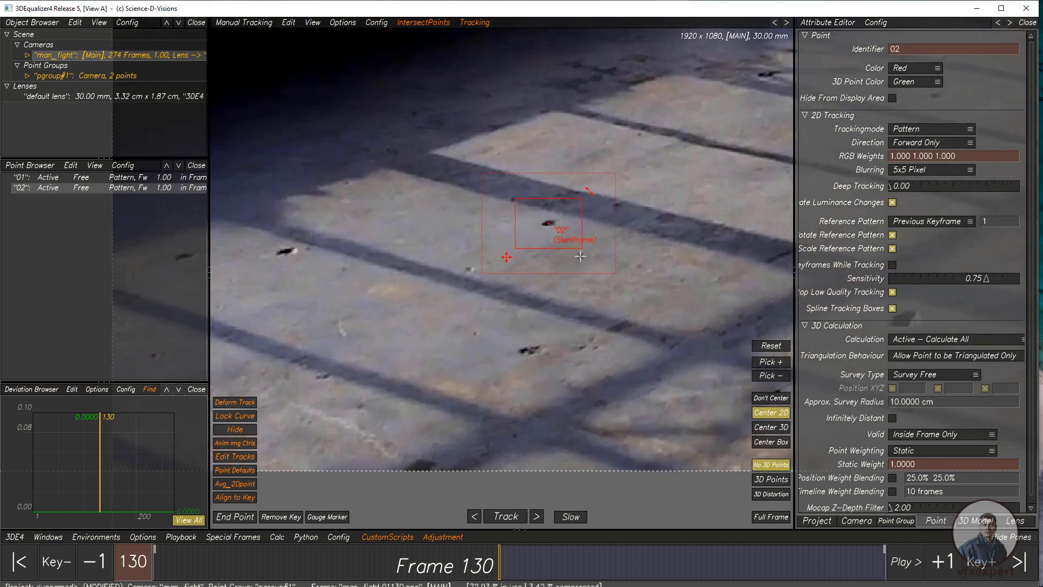
pyautogui.moveTo(582, 249); pyautogui.dragTo(566, 240)
pyautogui.moveTo(513, 197)
pyautogui.mouseDown()
pyautogui.moveTo(520, 203)
pyautogui.moveTo(496, 189)
pyautogui.moveTo(505, 194)
pyautogui.mouseUp()
pyautogui.scroll(-2, 553, 400)
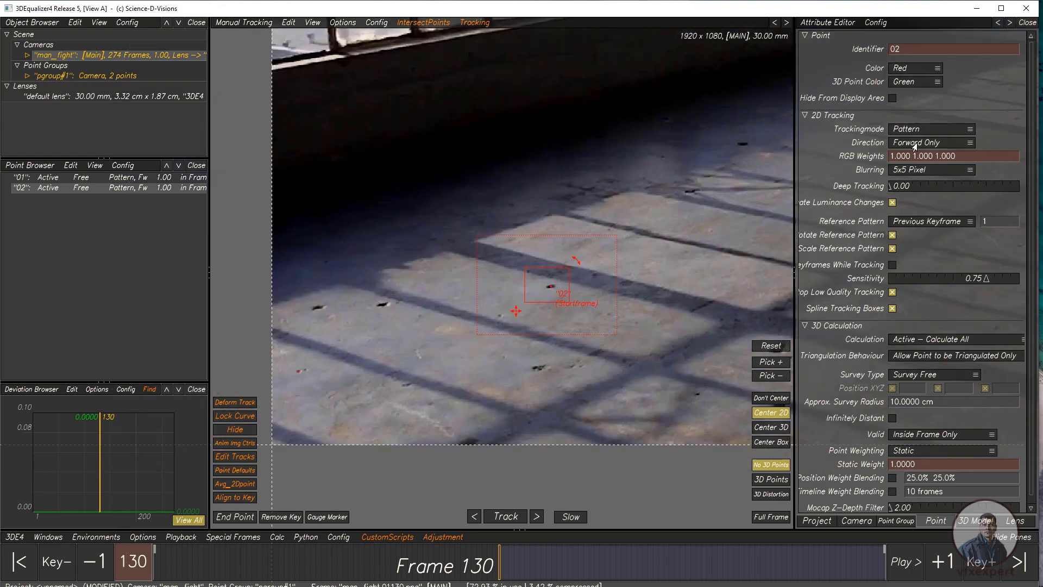
# Track point 02 forward from frame 130, enlarging its pattern box at frame 158 before resuming through the rest of the shot.
pyautogui.click(505, 516)
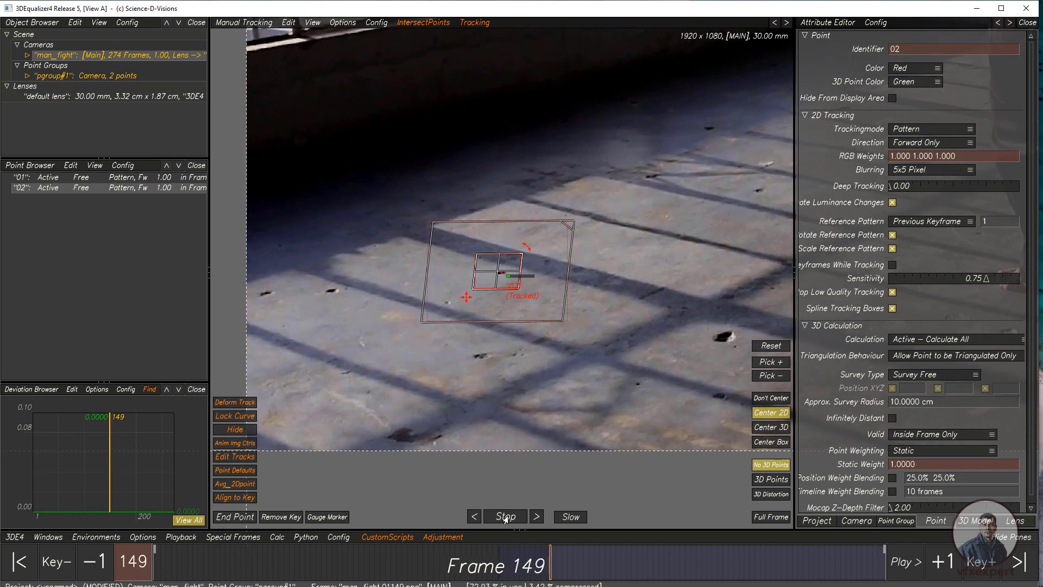
pyautogui.click(507, 519)
pyautogui.moveTo(518, 287); pyautogui.dragTo(523, 289)
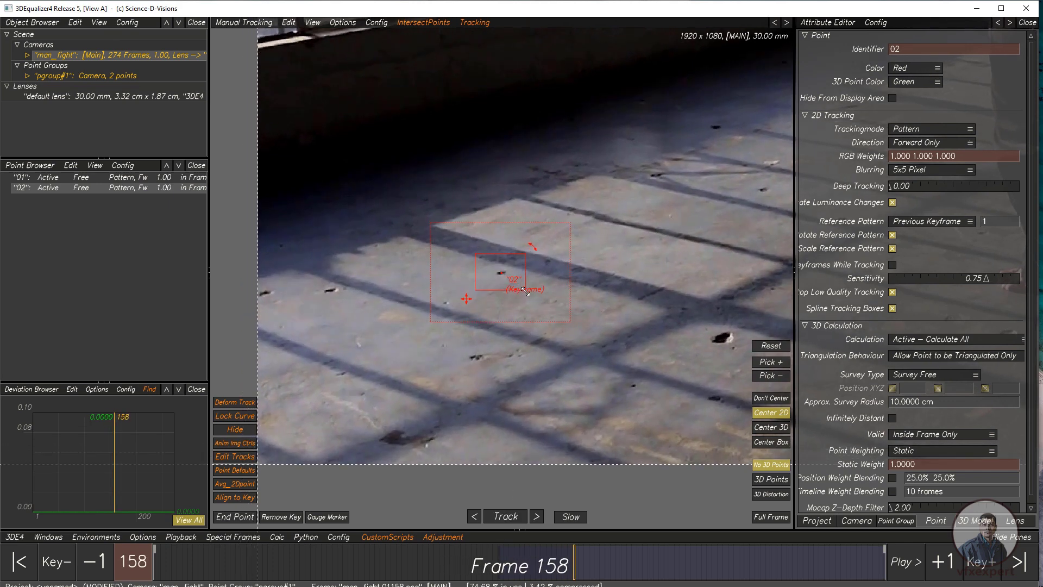
pyautogui.click(506, 516)
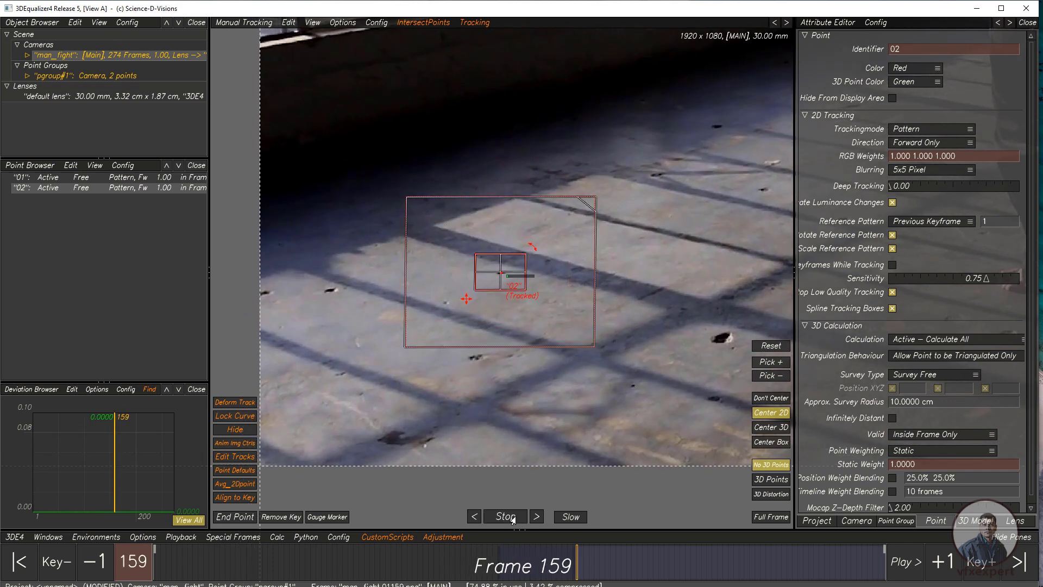
pyautogui.click(508, 517)
pyautogui.click(508, 517)
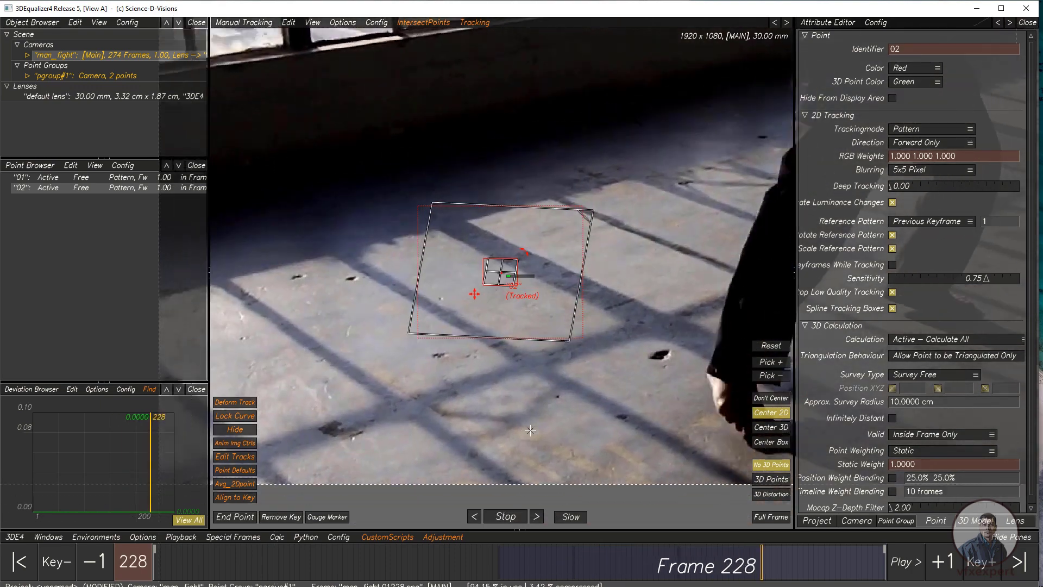
# At frame 130, set point 02's tracking direction to Backward Only and remove its end point on that frame.
pyautogui.click(513, 568)
pyautogui.moveTo(488, 569); pyautogui.dragTo(497, 575)
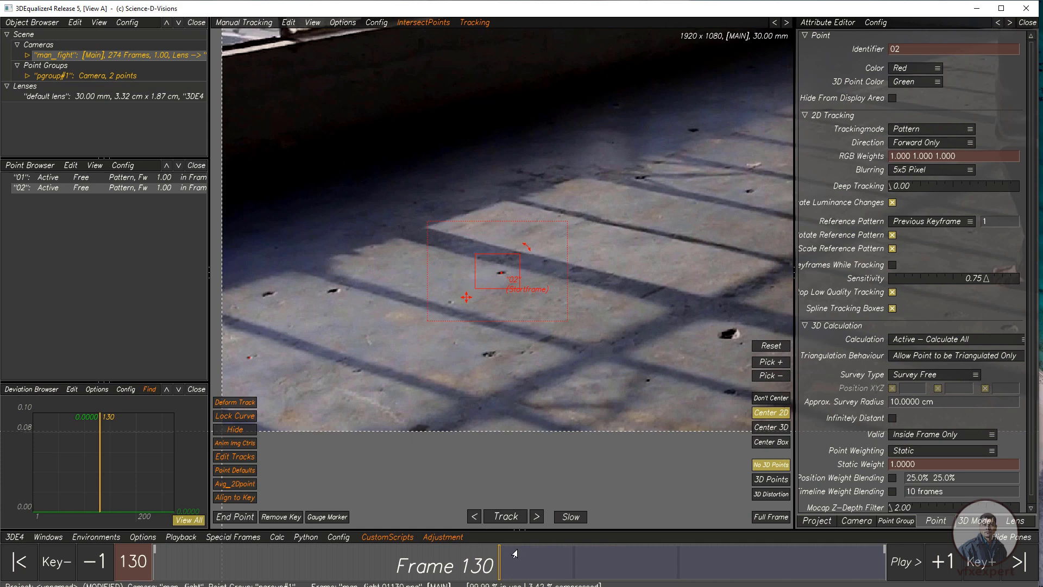
pyautogui.click(507, 558)
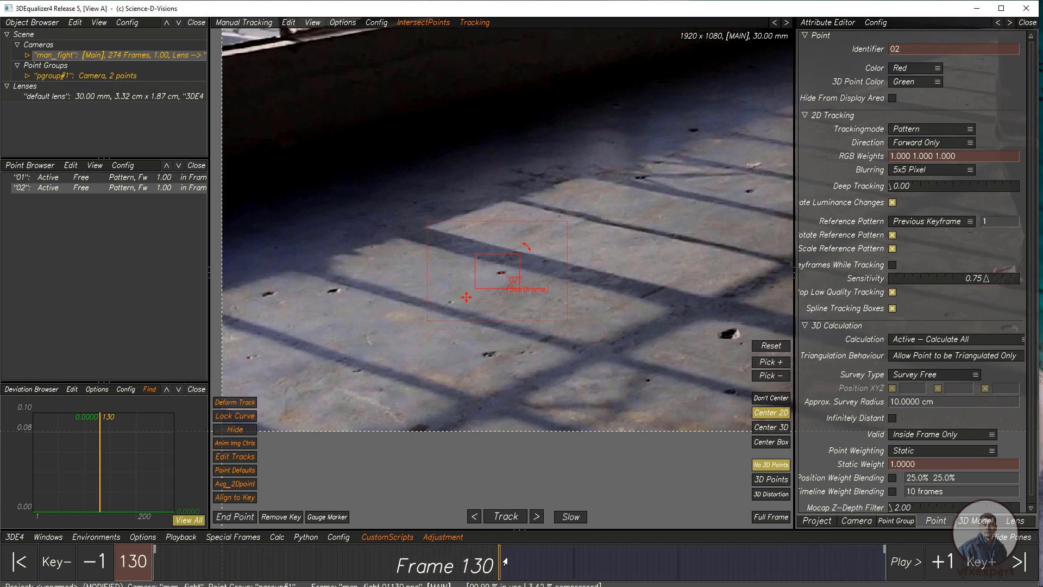
pyautogui.click(921, 146)
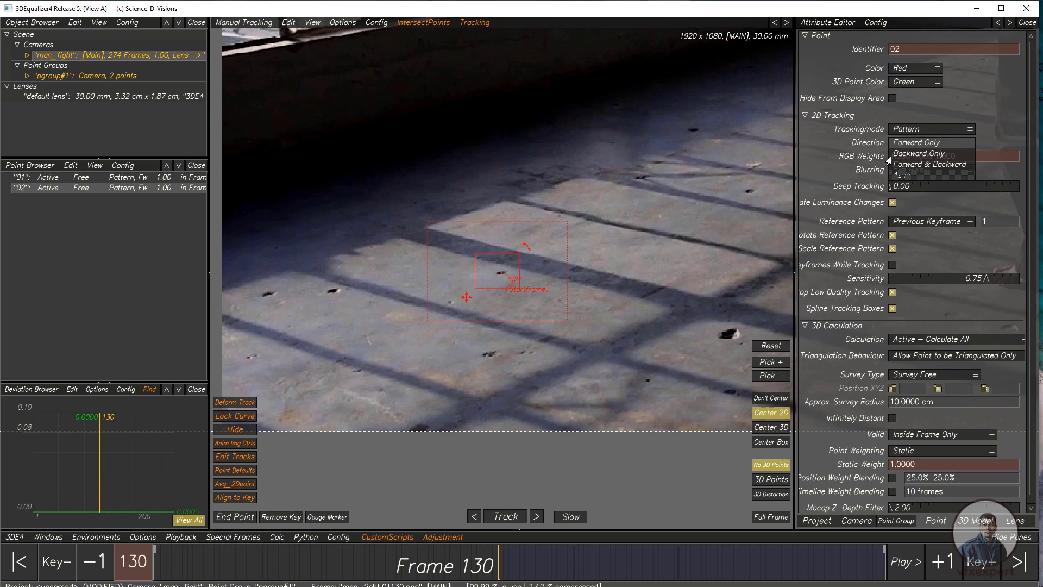
pyautogui.click(919, 155)
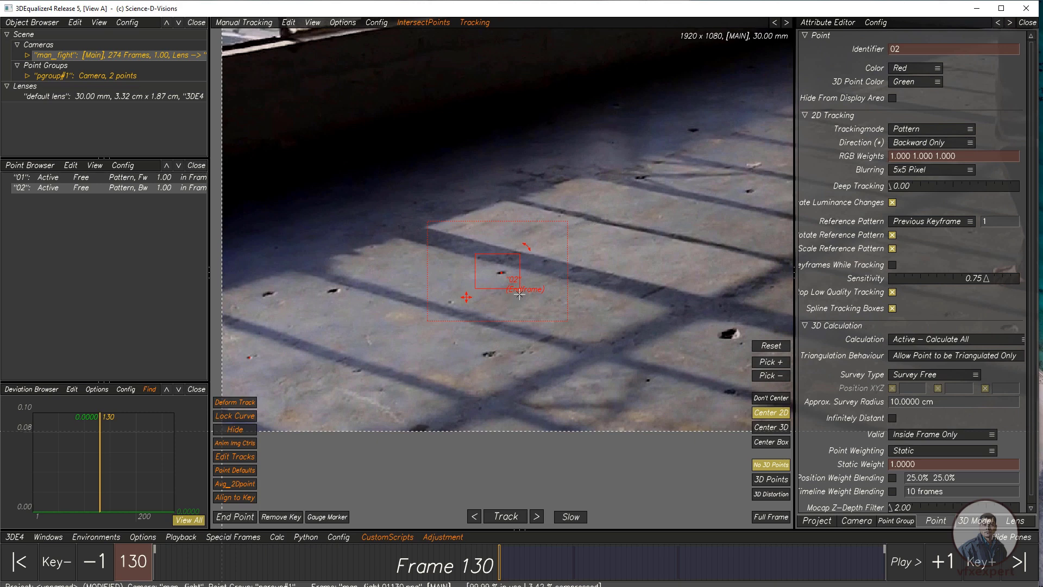
pyautogui.click(506, 517)
pyautogui.scroll(1, 559, 318)
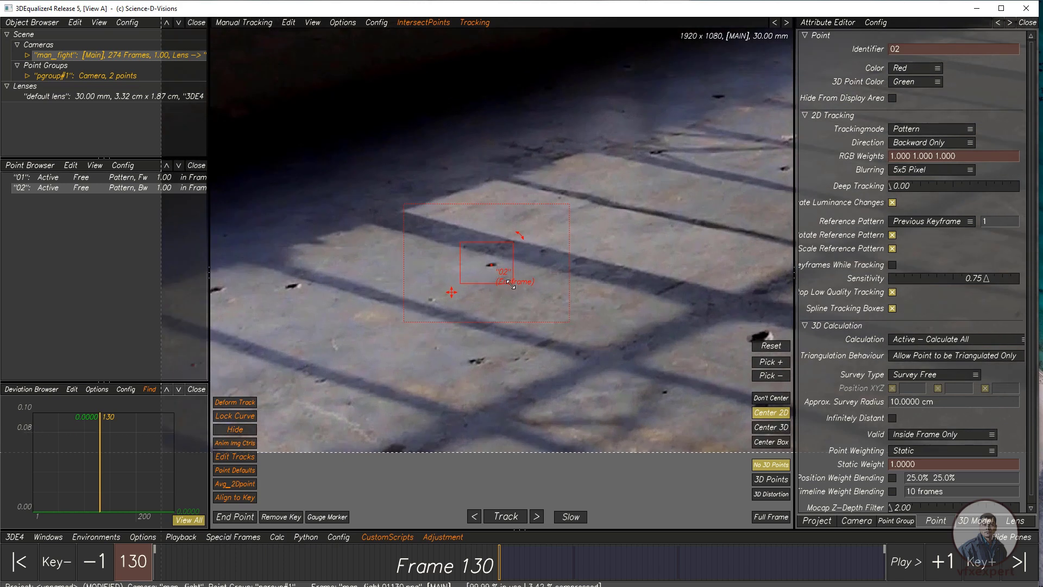
pyautogui.click(243, 520)
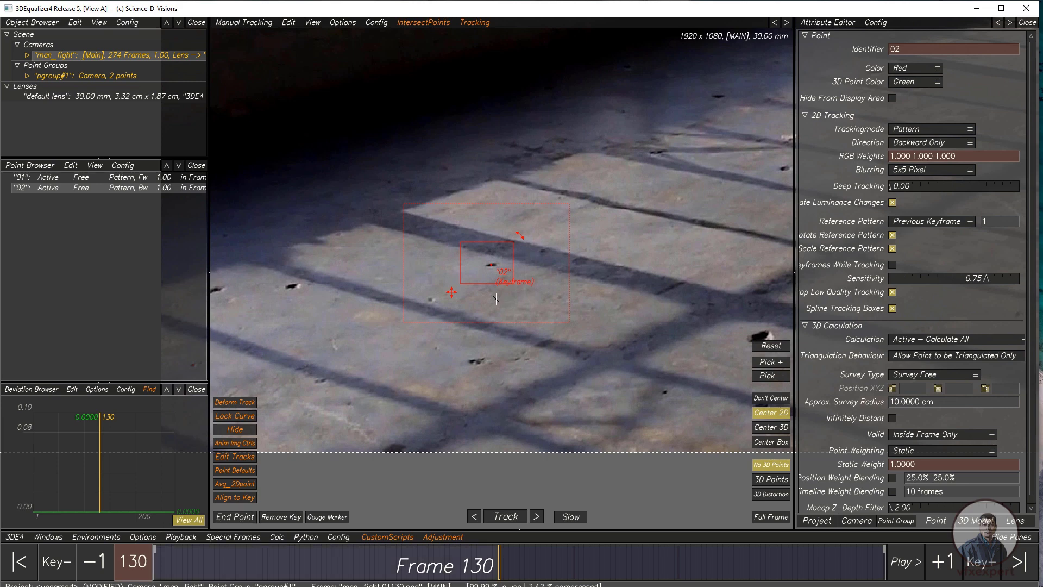
# Track point 02 backward from frame 130 to frame 1.
pyautogui.click(500, 518)
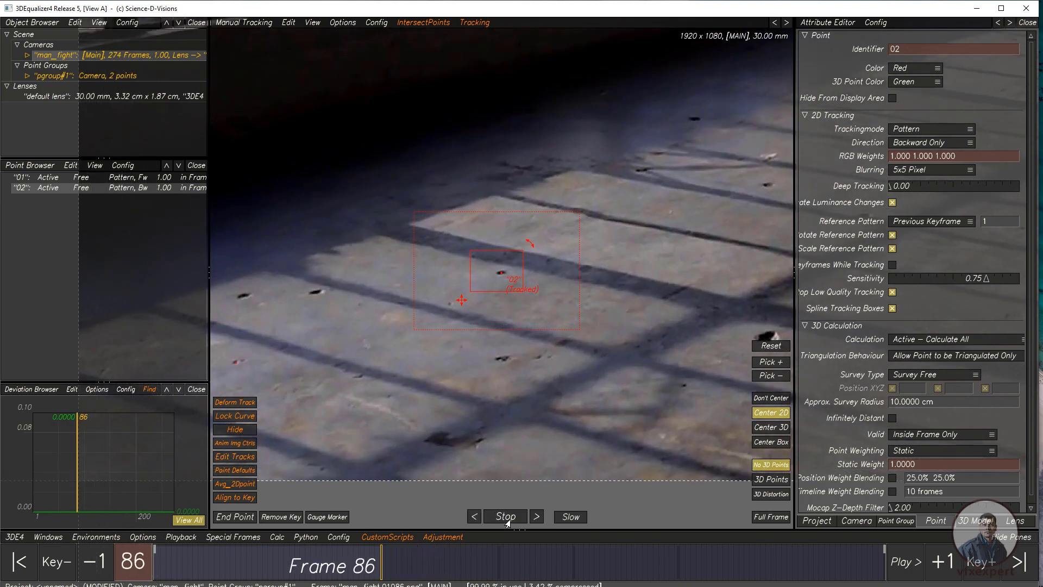
pyautogui.click(505, 517)
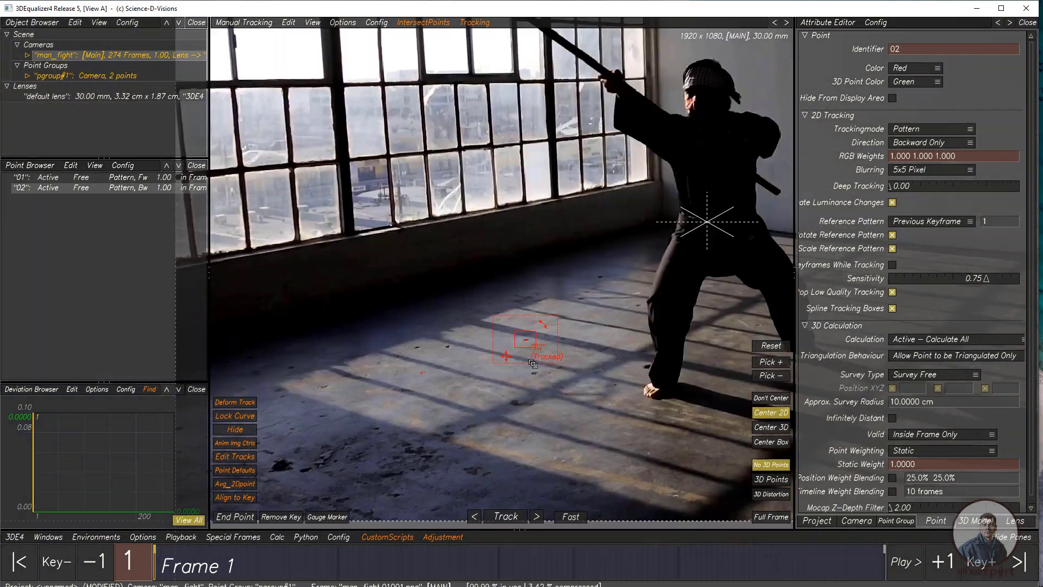
# At frame 274, disable the image controls and create a third tracking point on the floor in front of the back wall.
pyautogui.scroll(-1, 533, 363)
pyautogui.moveTo(698, 436); pyautogui.dragTo(447, 381, button='middle')
pyautogui.scroll(1, 529, 373)
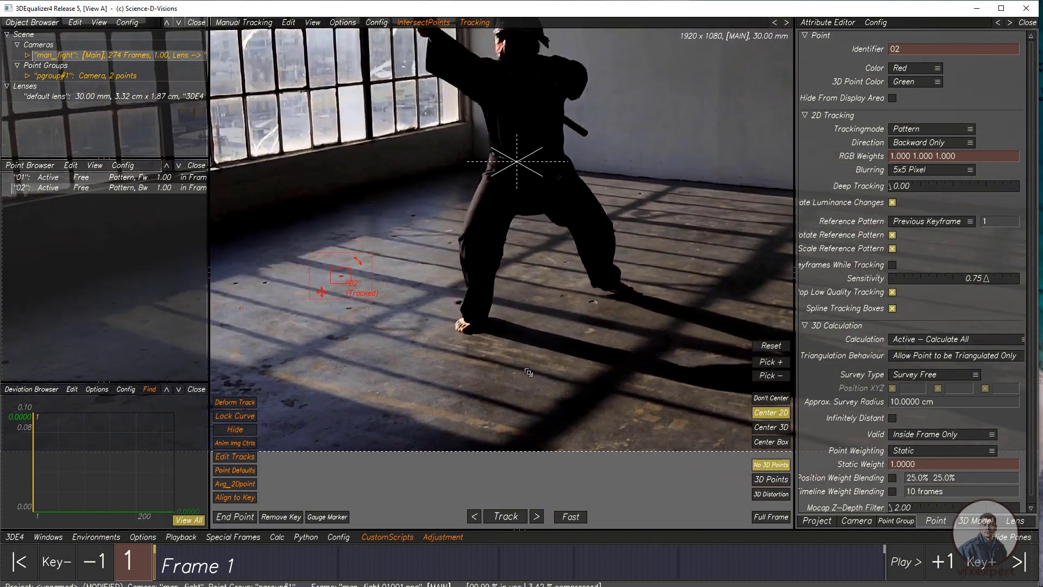
pyautogui.scroll(3, 666, 350)
pyautogui.moveTo(666, 354); pyautogui.dragTo(442, 372, button='middle')
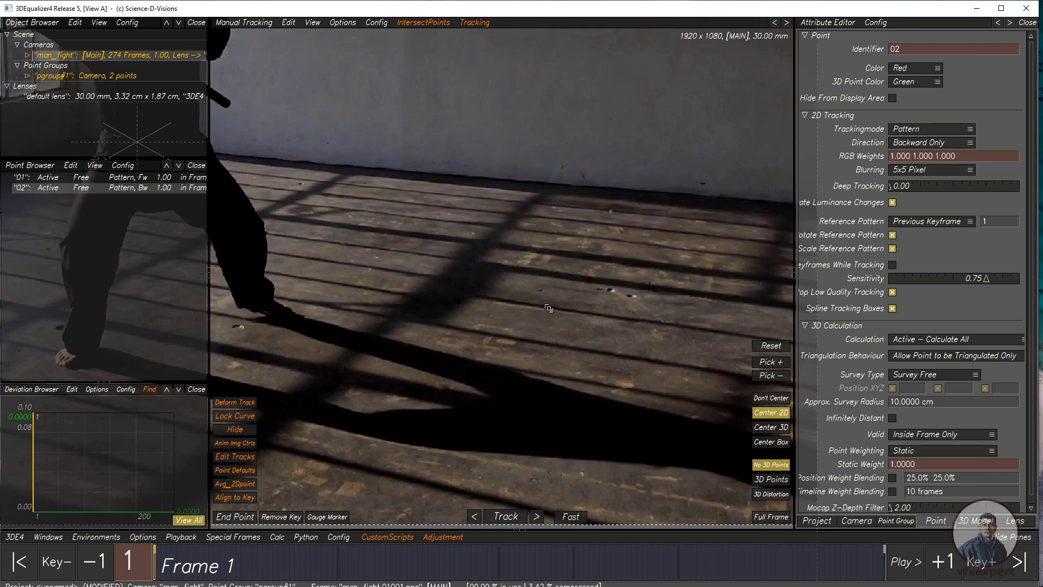
pyautogui.scroll(1, 548, 308)
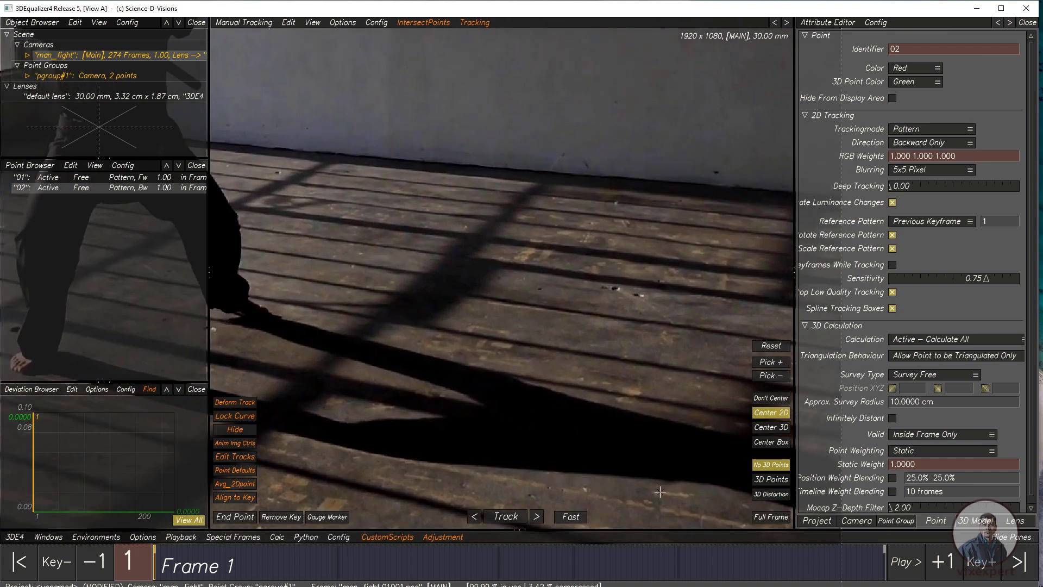
pyautogui.moveTo(861, 572); pyautogui.dragTo(891, 572)
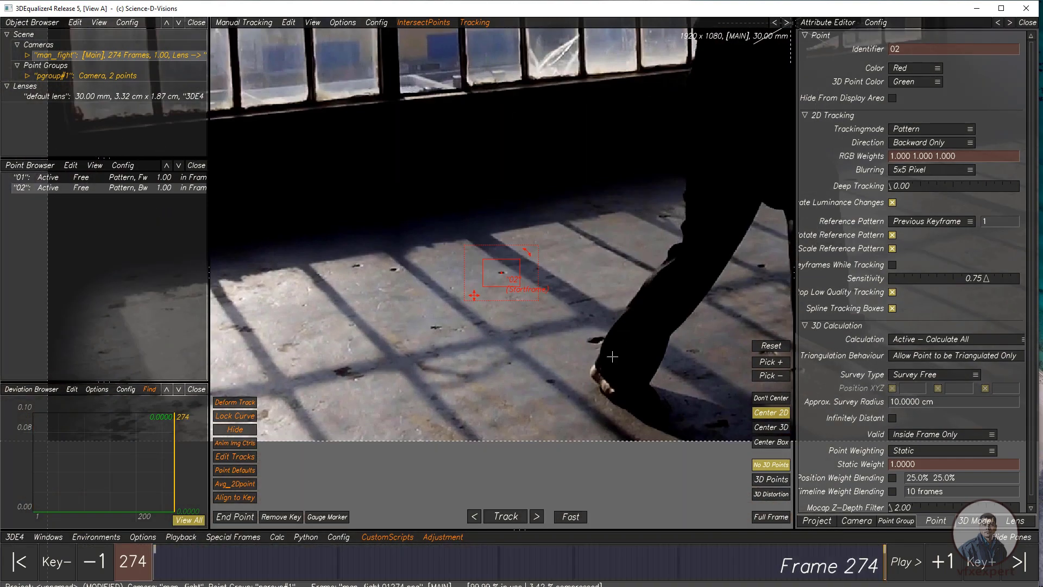
pyautogui.moveTo(614, 356); pyautogui.dragTo(286, 363, button='middle')
pyautogui.moveTo(655, 321); pyautogui.dragTo(401, 292, button='middle')
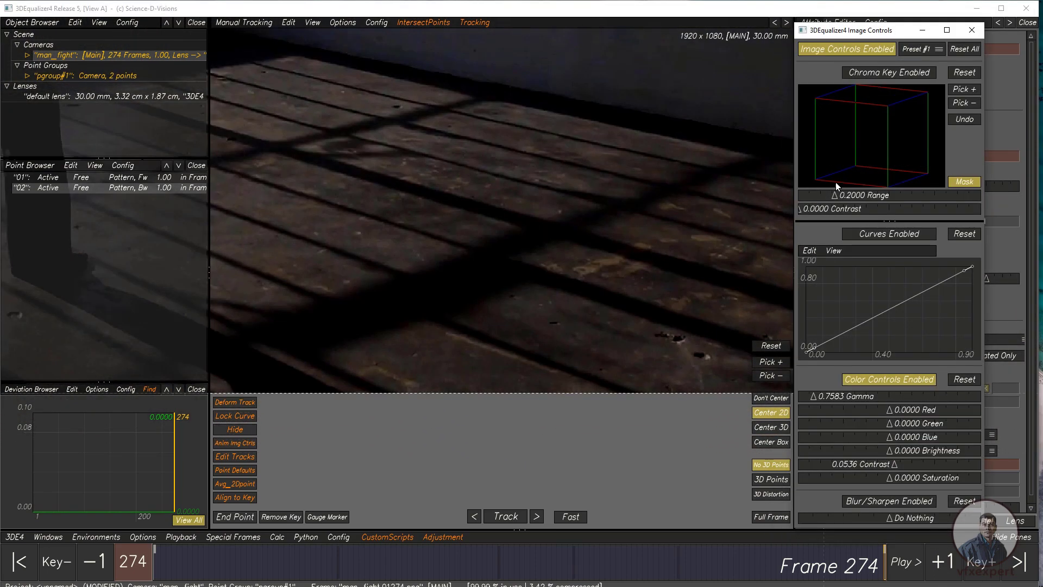
pyautogui.click(845, 52)
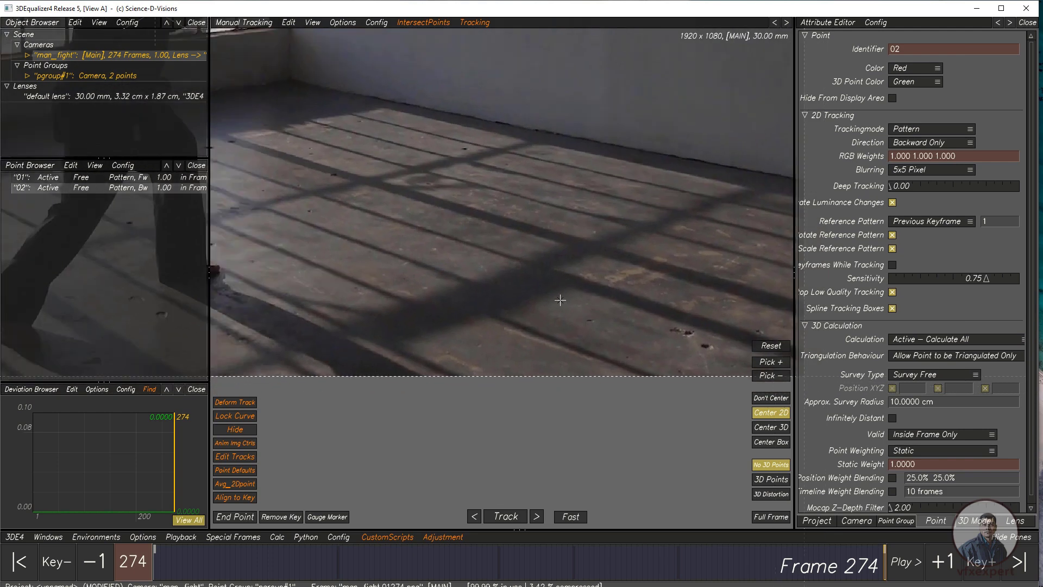
pyautogui.keyDown('ctrl'); pyautogui.click(557, 299); pyautogui.keyUp('ctrl')
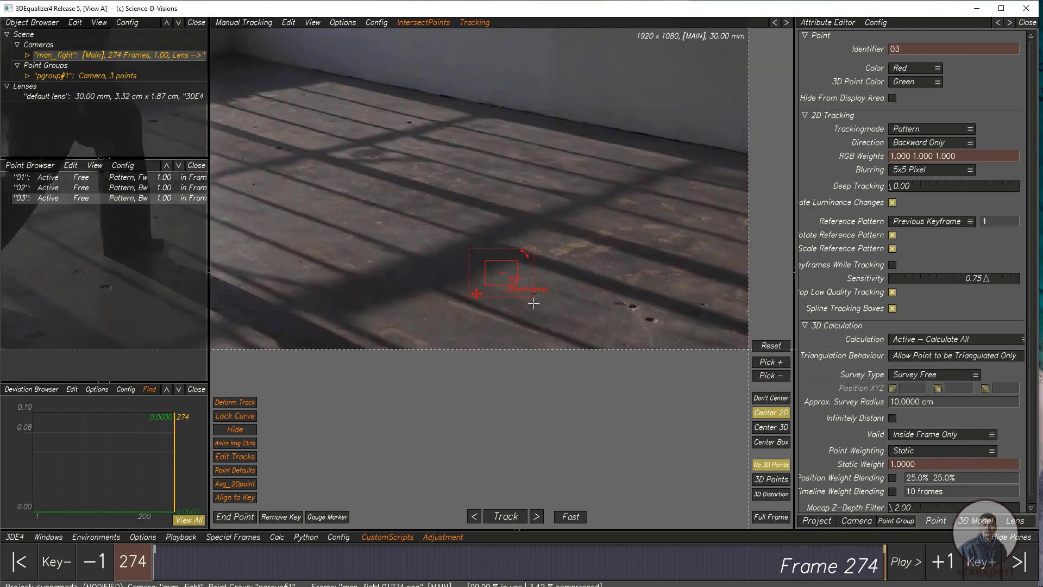
# Tighten point 03's pattern box, enlarge its search box, and track it backward from frame 274.
pyautogui.moveTo(516, 286); pyautogui.dragTo(488, 263)
pyautogui.click(506, 516)
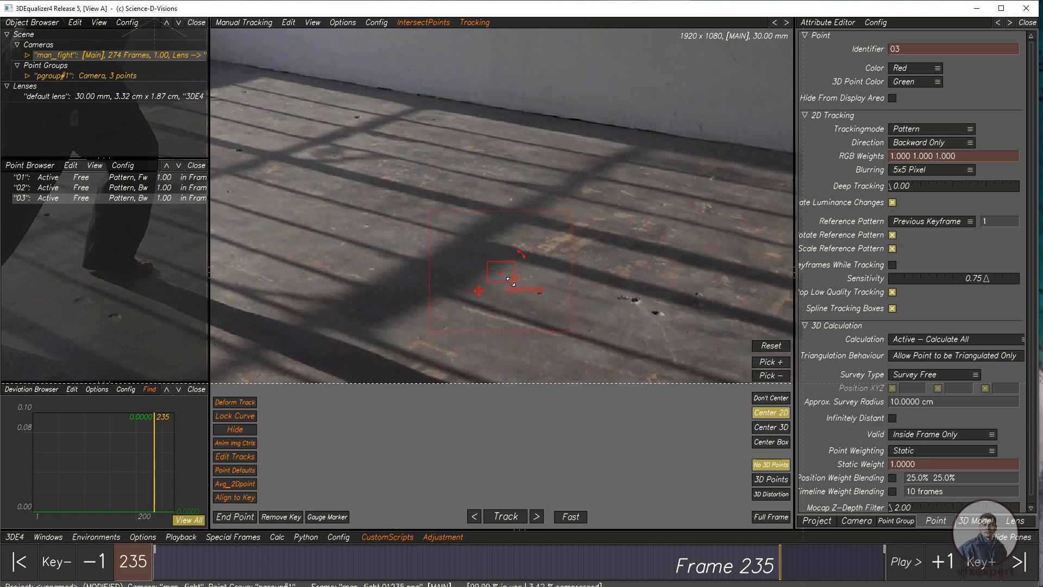
pyautogui.press('t')
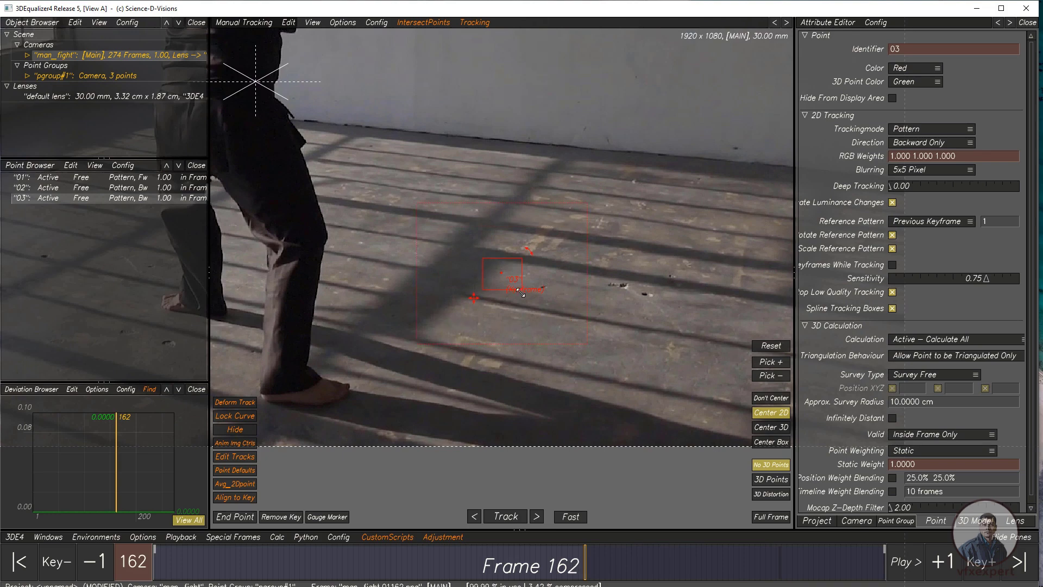
pyautogui.press('t')
pyautogui.press('t')
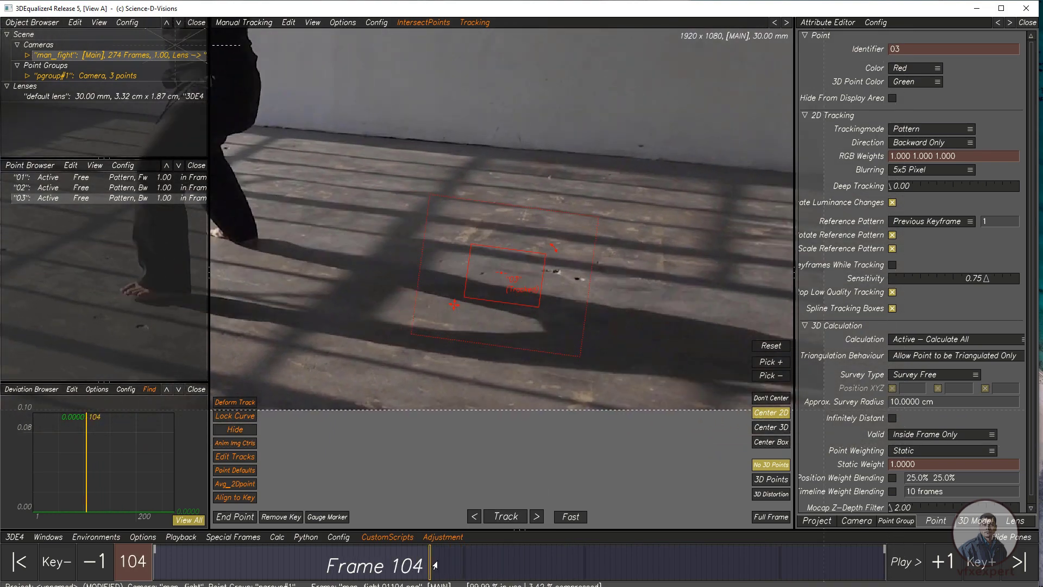
# Return to frame 117, readjust point 03's pattern and search boxes, and turn the image controls back on.
pyautogui.moveTo(432, 564); pyautogui.dragTo(465, 565)
pyautogui.moveTo(539, 308); pyautogui.dragTo(531, 297)
pyautogui.moveTo(580, 356); pyautogui.dragTo(594, 372)
pyautogui.hotkey('alt', 'Tab')
pyautogui.click(836, 45)
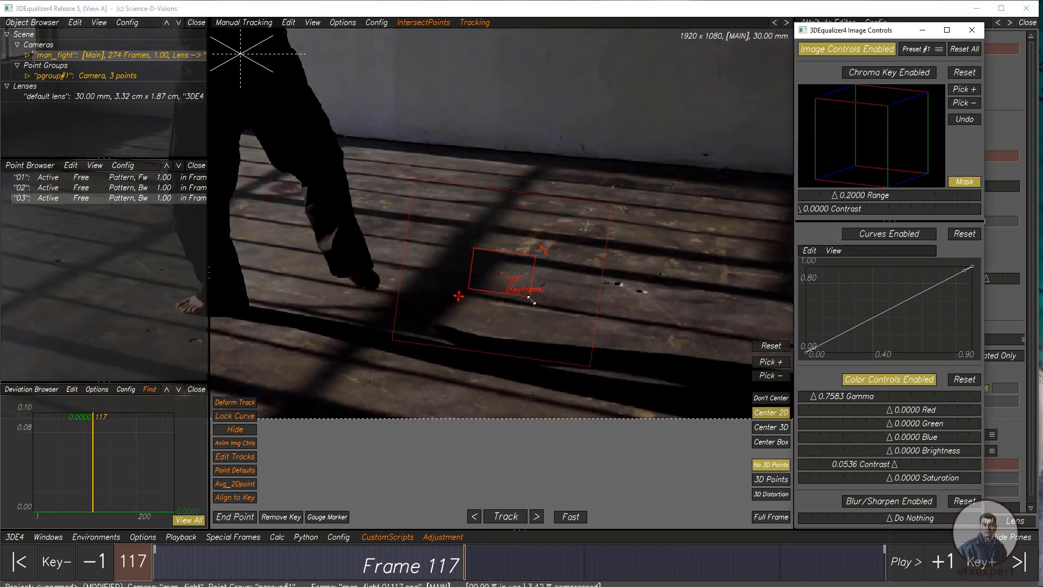
pyautogui.moveTo(530, 297); pyautogui.dragTo(535, 301)
# Resume tracking point 03 backward from frame 117 to frame 1, repositioning its tracking box along the way.
pyautogui.click(475, 516)
pyautogui.scroll(2, 492, 326)
pyautogui.moveTo(417, 560); pyautogui.dragTo(464, 563)
pyautogui.scroll(-2, 526, 319)
pyautogui.press('t')
pyautogui.moveTo(455, 301); pyautogui.dragTo(461, 280)
pyautogui.press('t')
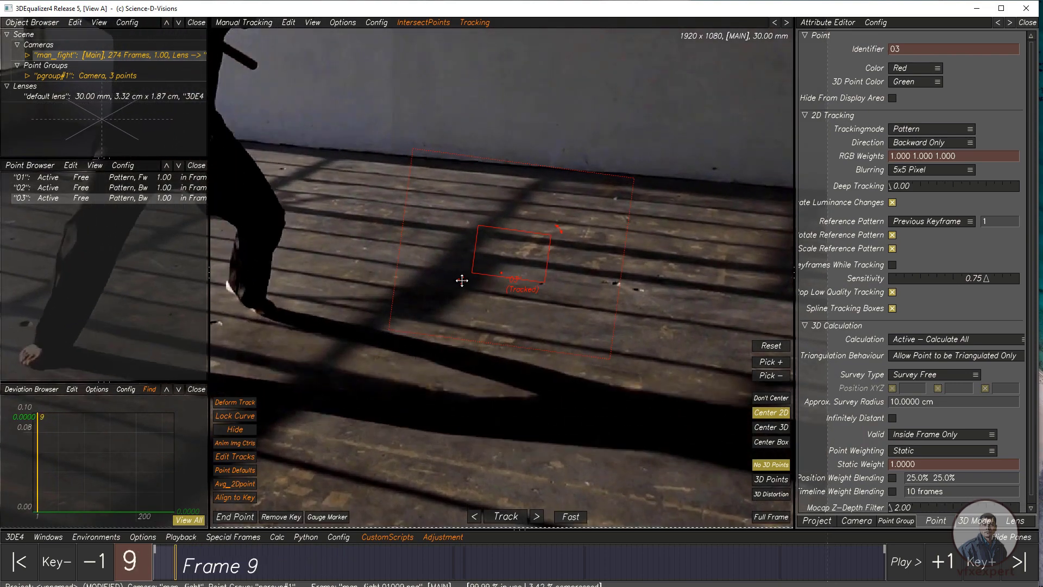
# Disable the image controls, minimize their window, and fit the full frame in the tracking view.
pyautogui.keyDown('alt'); pyautogui.moveTo(526, 390); pyautogui.dragTo(521, 337, button='right'); pyautogui.keyUp('alt')
pyautogui.keyDown('alt'); pyautogui.moveTo(524, 414); pyautogui.dragTo(507, 388, button='right'); pyautogui.keyUp('alt')
pyautogui.keyDown('alt'); pyautogui.moveTo(425, 420); pyautogui.dragTo(559, 408, button='middle'); pyautogui.keyUp('alt')
pyautogui.keyDown('alt'); pyautogui.moveTo(571, 411); pyautogui.dragTo(582, 423, button='right'); pyautogui.keyUp('alt')
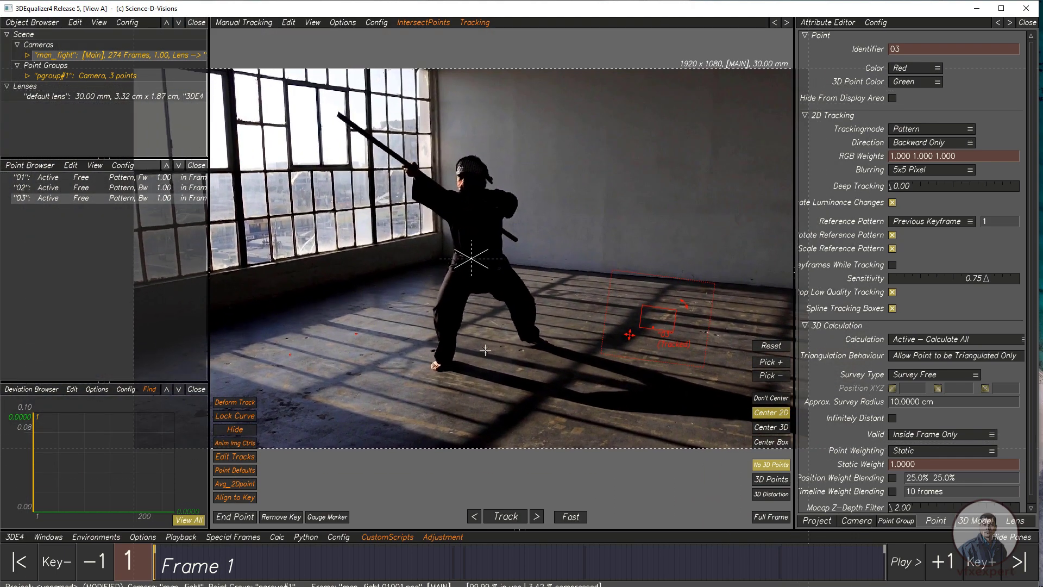
pyautogui.press('F6')
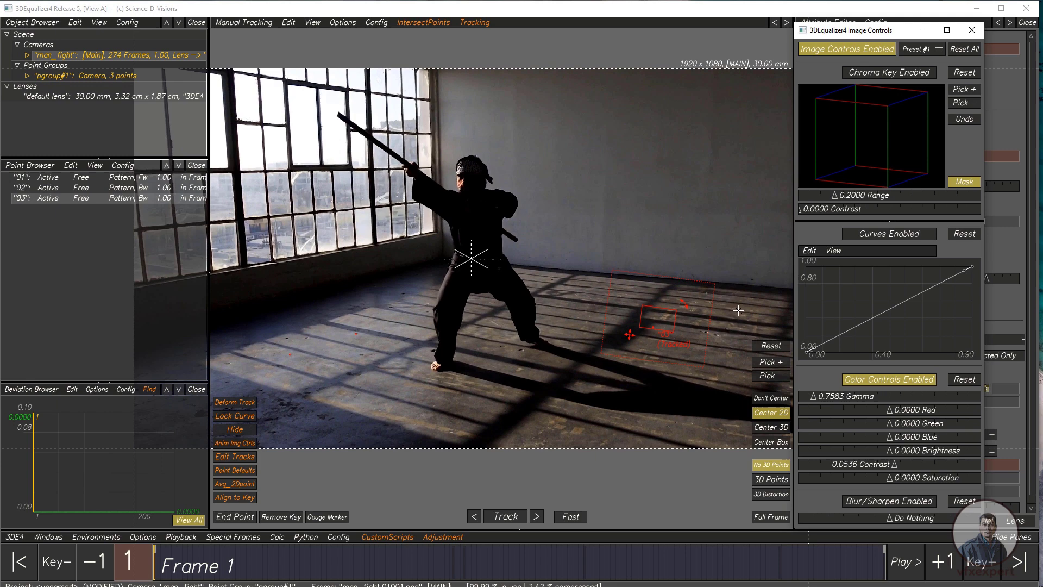
pyautogui.click(834, 52)
pyautogui.click(922, 30)
pyautogui.press('f')
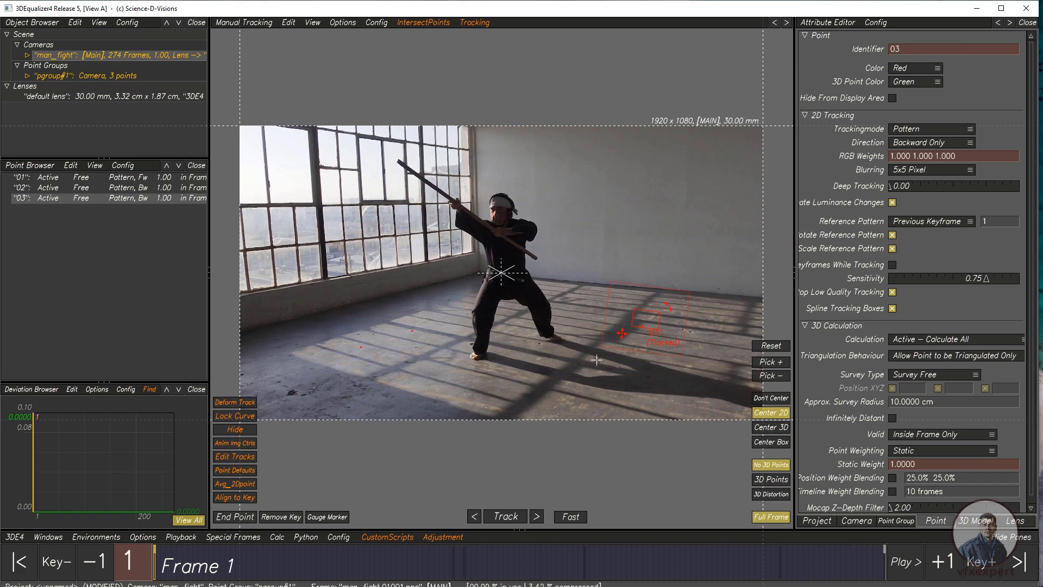
# Delete all three tracking points, 01 to 03.
pyautogui.keyDown('shift'); pyautogui.click(124, 179); pyautogui.keyUp('shift')
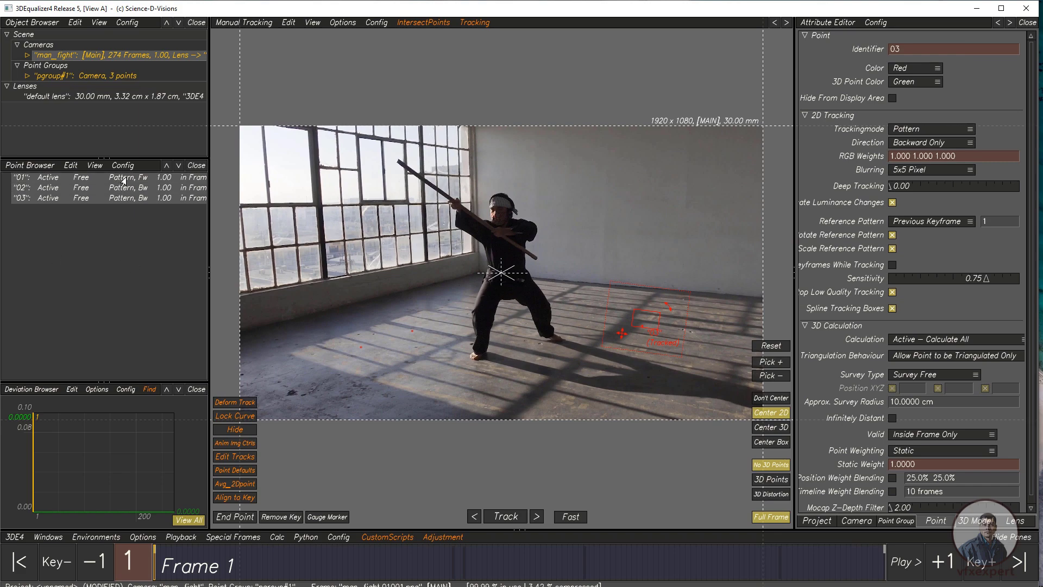
pyautogui.press('Delete')
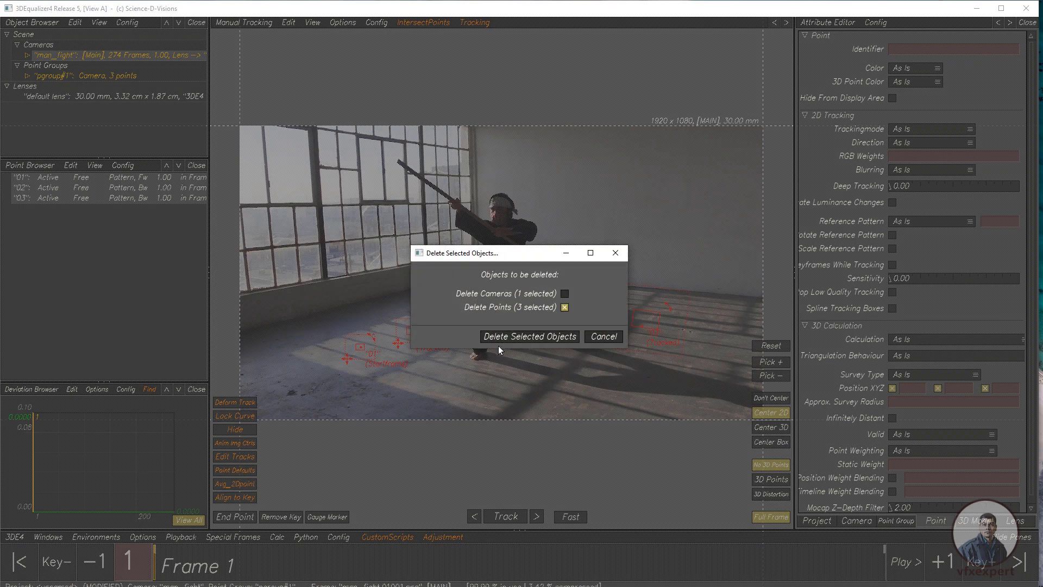
pyautogui.click(507, 337)
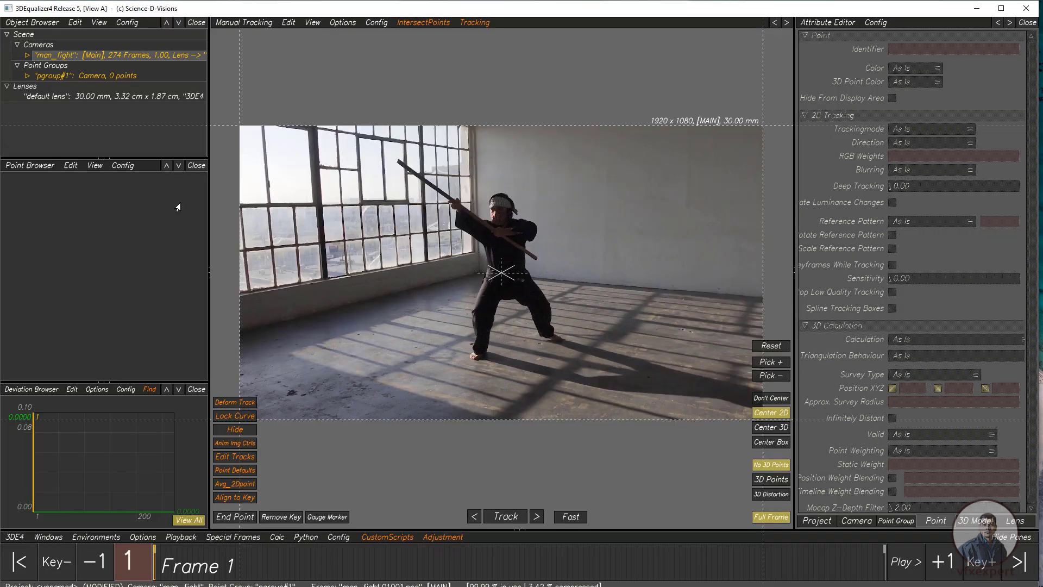
# Import the 2D tracks from 2d_points.txt in the Matchmove\3de folder into pgroup#1, always creating new points.
pyautogui.click(27, 76)
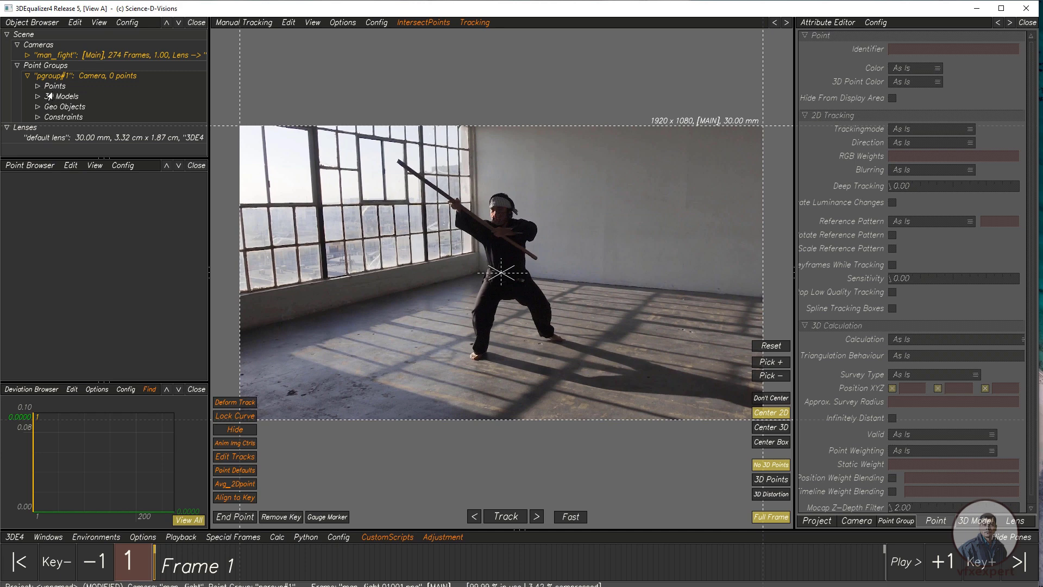
pyautogui.rightClick(52, 89)
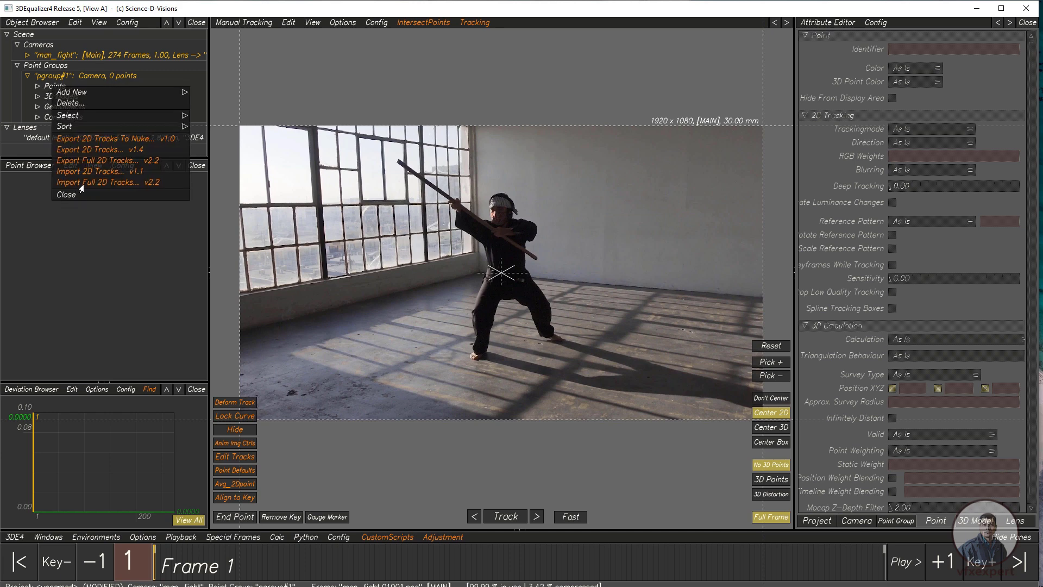
pyautogui.click(113, 172)
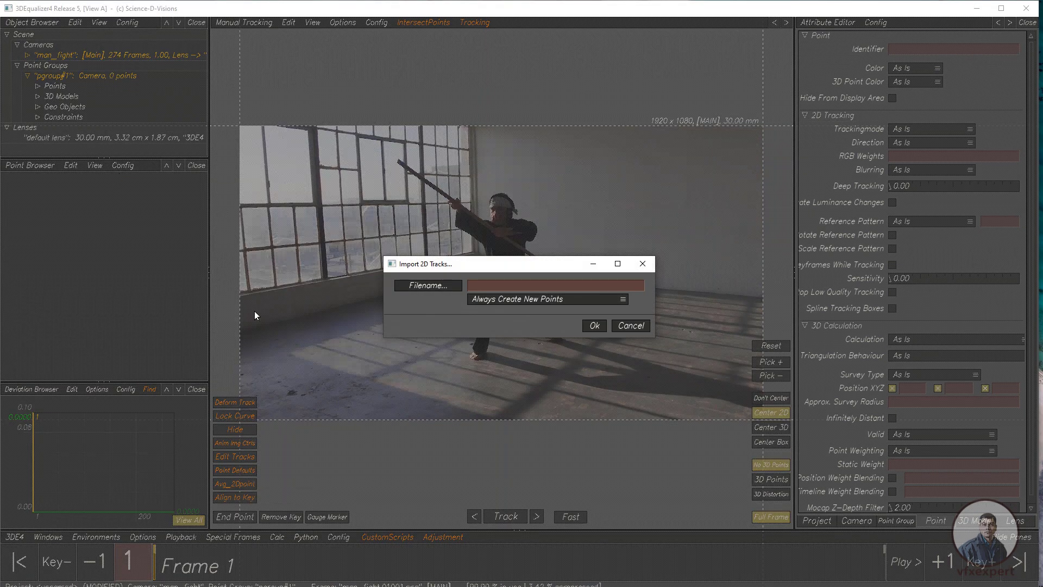
pyautogui.click(428, 285)
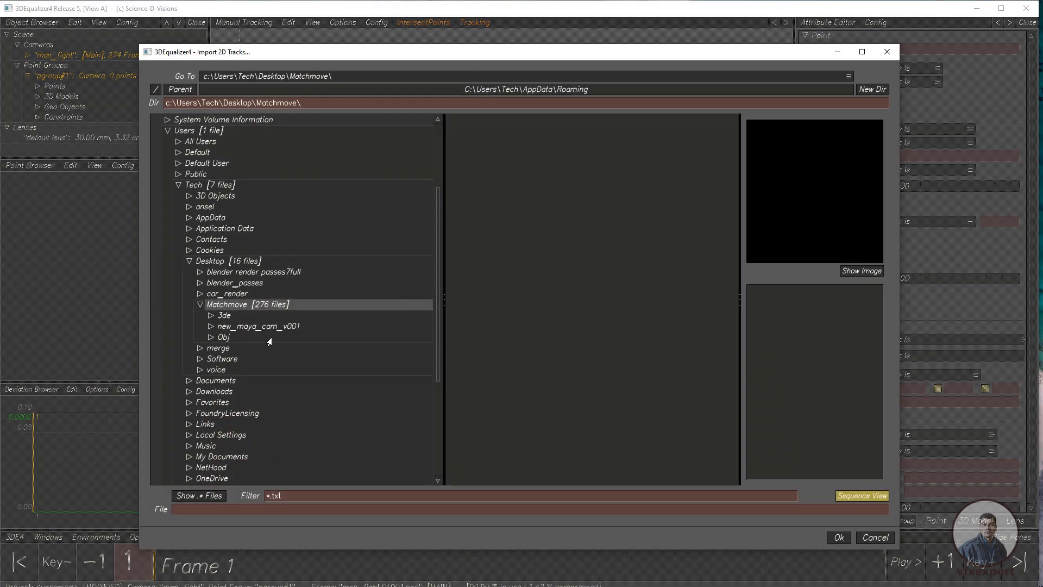
pyautogui.click(227, 318)
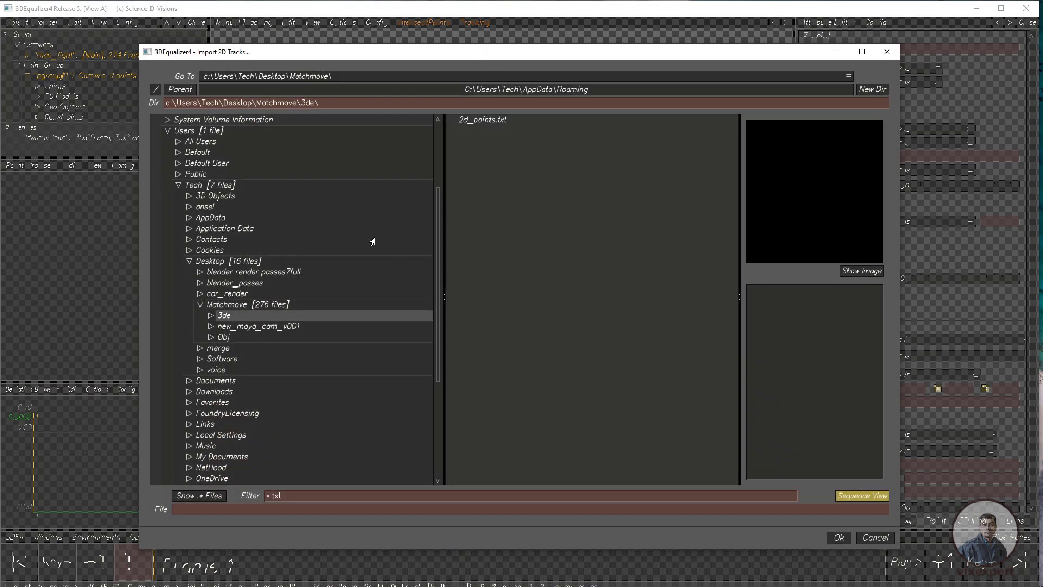
pyautogui.click(477, 124)
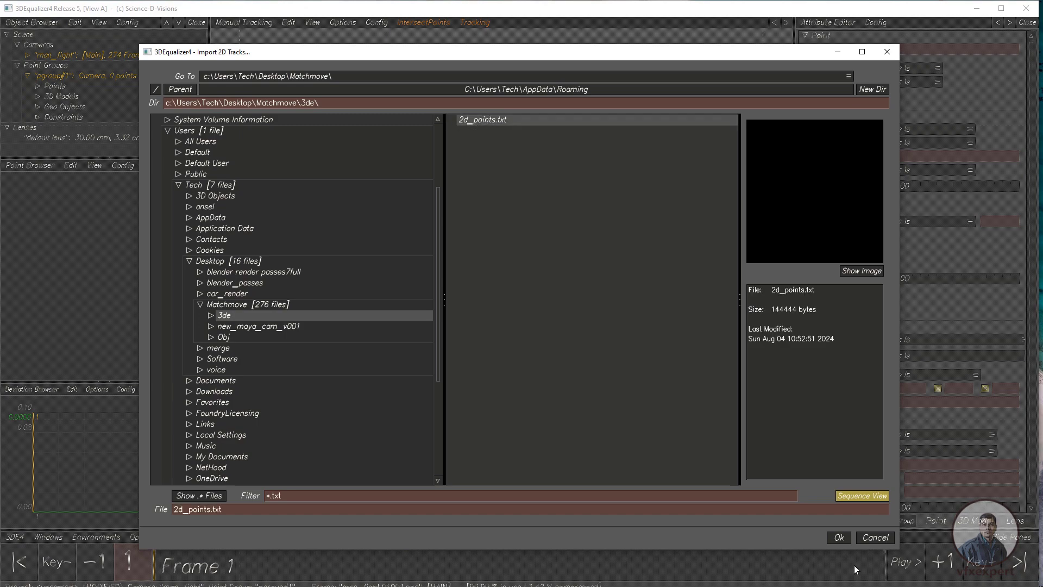
pyautogui.click(838, 538)
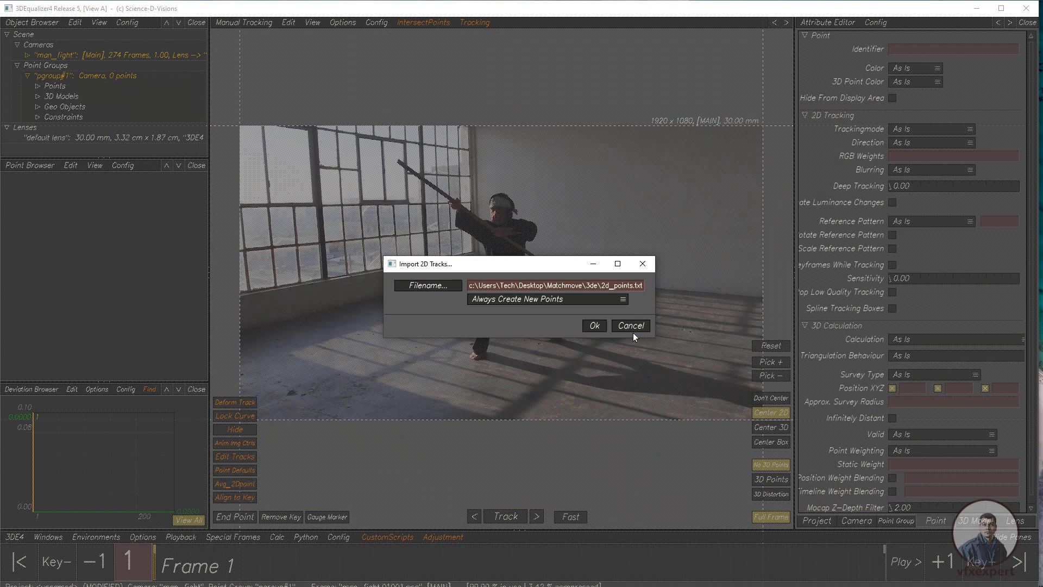
pyautogui.click(594, 326)
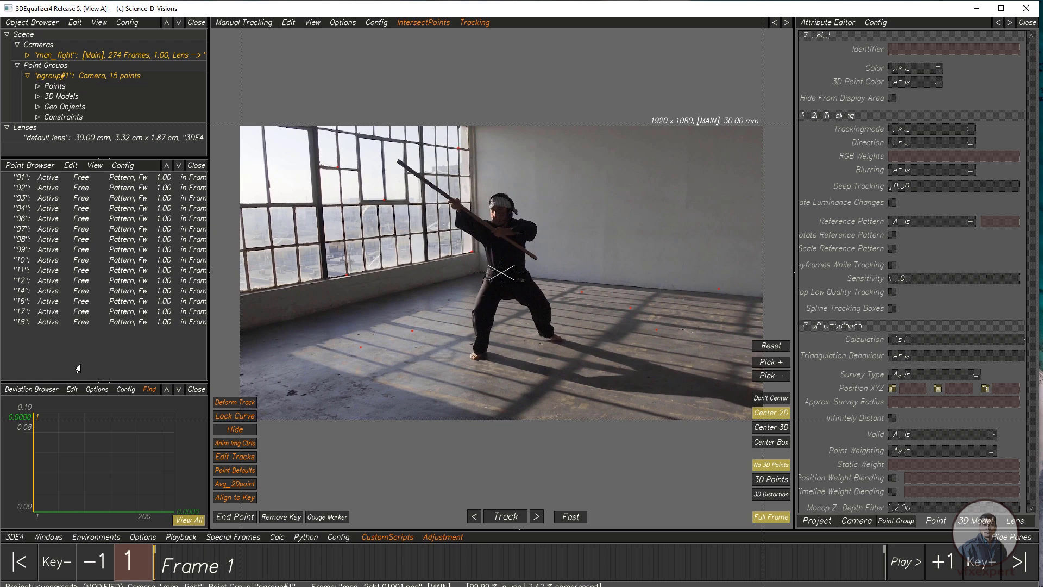
# Select all imported points to examine their placement in the footage, and clear the selection.
pyautogui.moveTo(38, 346); pyautogui.dragTo(44, 177)
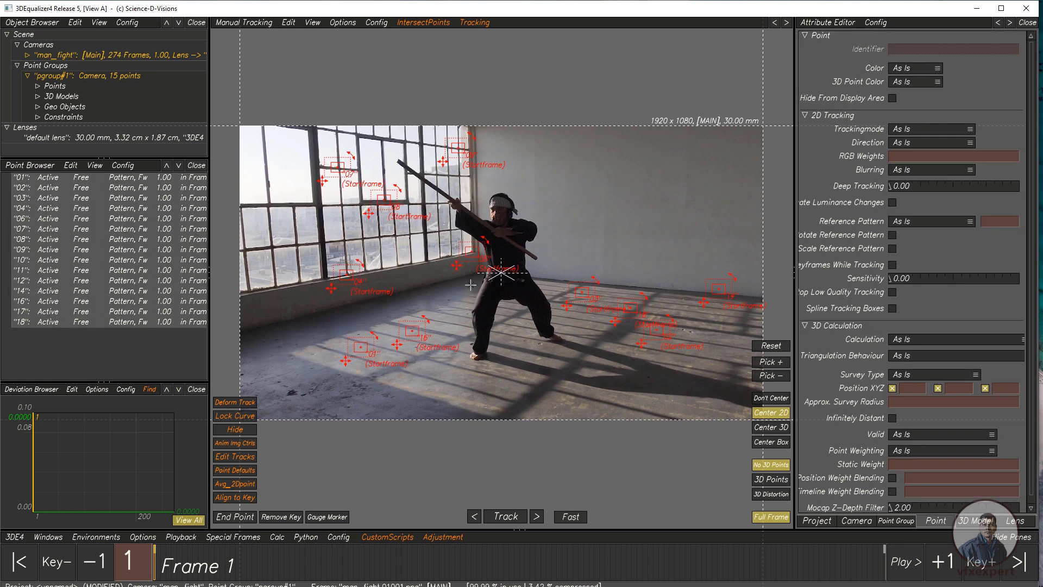
pyautogui.moveTo(171, 568); pyautogui.dragTo(147, 569)
pyautogui.click(457, 389)
pyautogui.scroll(2, 457, 390)
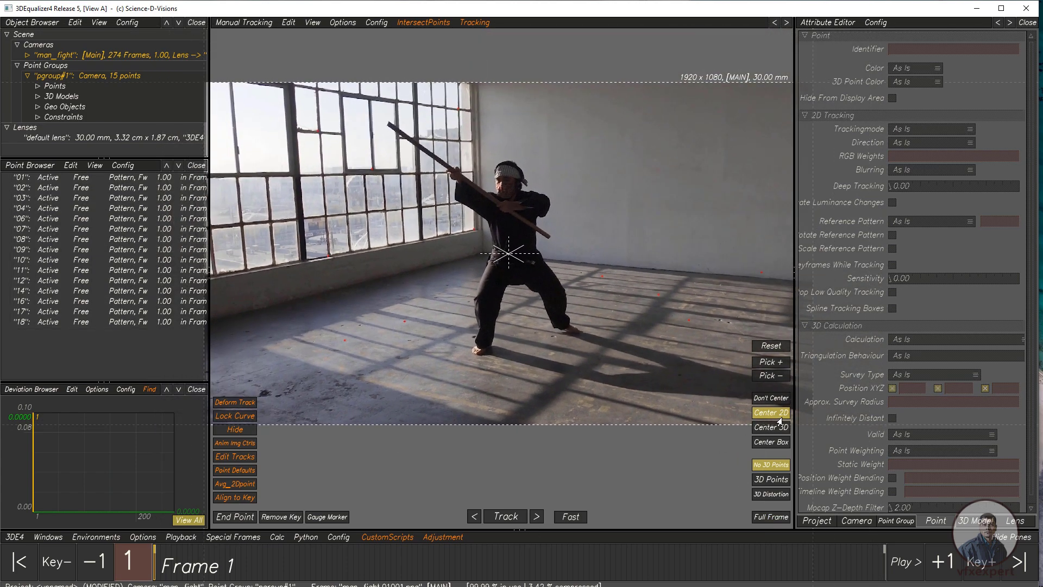
# Set the tracking view to Don't Center and frame the whole image more closely.
pyautogui.click(770, 397)
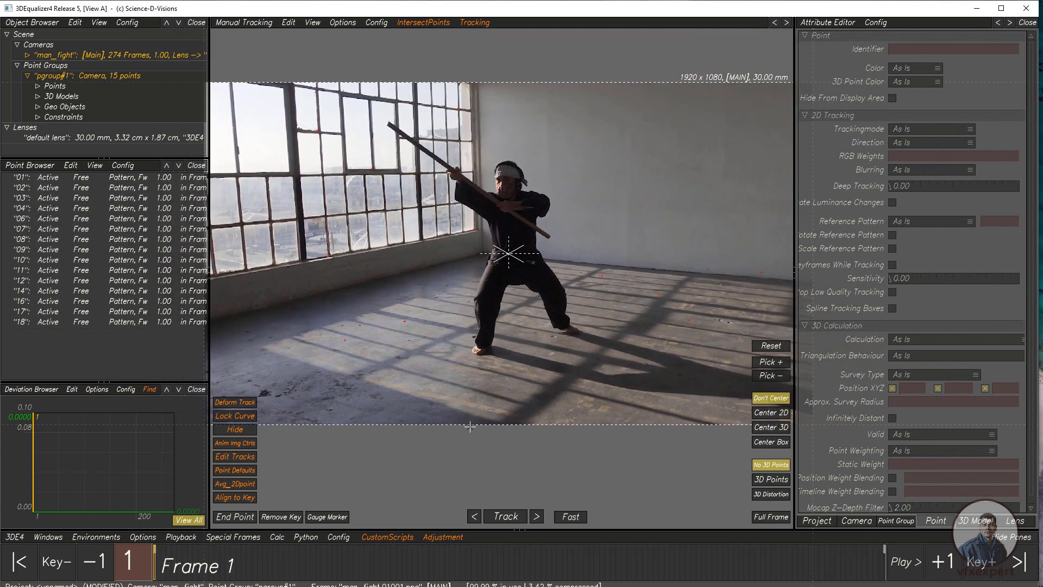
pyautogui.scroll(2, 476, 430)
pyautogui.moveTo(476, 430); pyautogui.dragTo(475, 426, button='right')
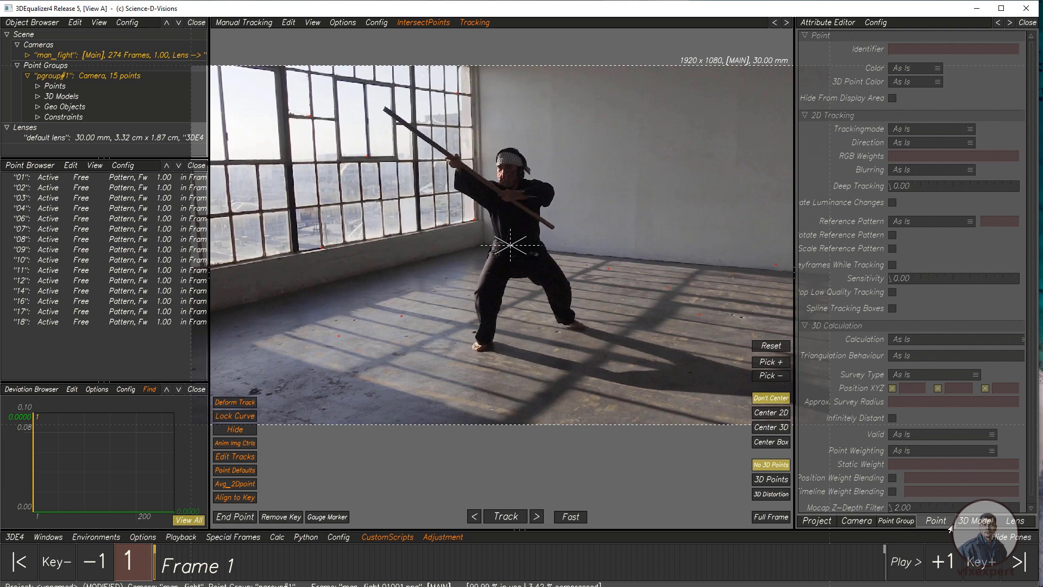
# Open the default lens's attributes and examine its focal length setting.
pyautogui.click(1012, 525)
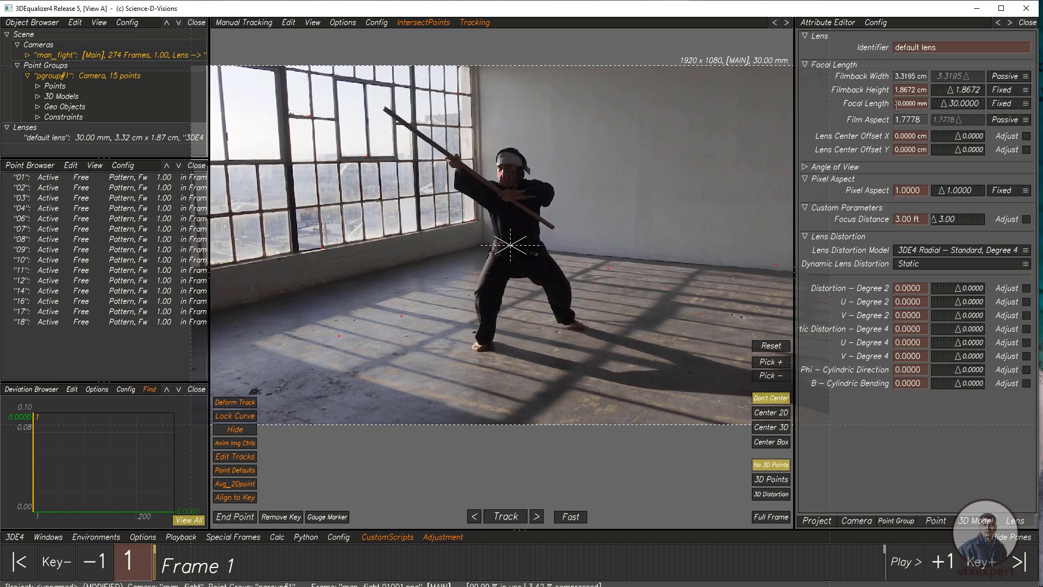
pyautogui.moveTo(895, 105); pyautogui.dragTo(932, 105)
pyautogui.click(913, 106)
# Calculate the camera solve from scratch, orbit around the resulting camera path and 3D points, and use the result.
pyautogui.click(277, 537)
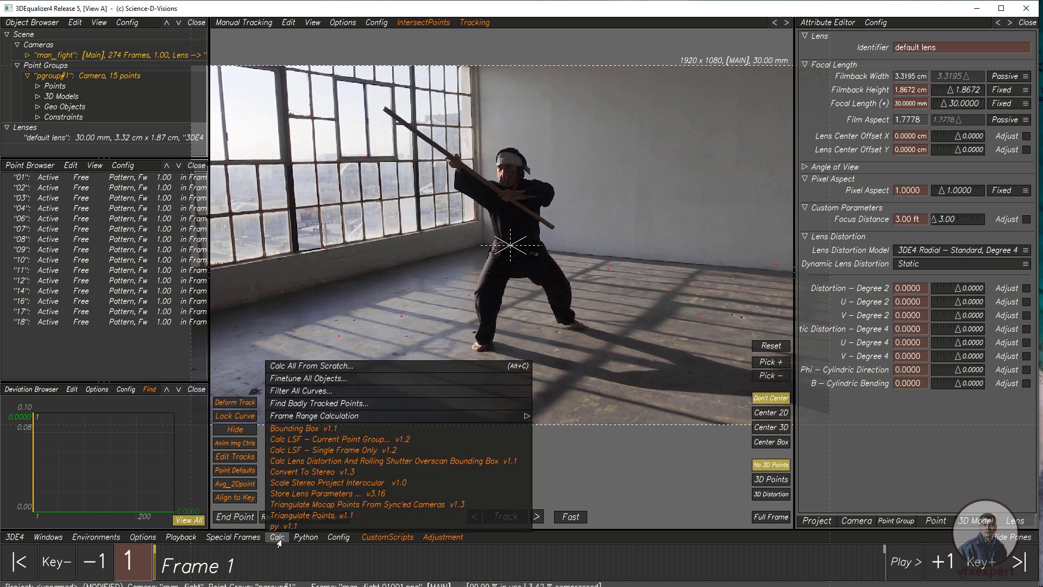
pyautogui.click(322, 367)
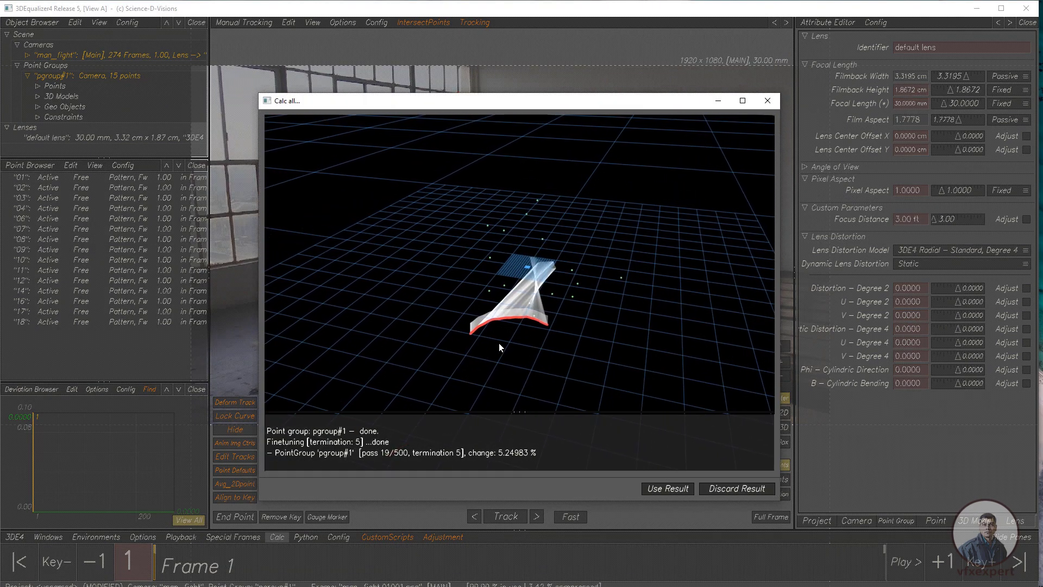
pyautogui.keyDown('alt'); pyautogui.moveTo(499, 343); pyautogui.dragTo(588, 351); pyautogui.keyUp('alt')
pyautogui.keyDown('alt'); pyautogui.moveTo(536, 342); pyautogui.dragTo(568, 377, button='right'); pyautogui.keyUp('alt')
pyautogui.keyDown('alt'); pyautogui.moveTo(559, 371); pyautogui.dragTo(723, 314); pyautogui.keyUp('alt')
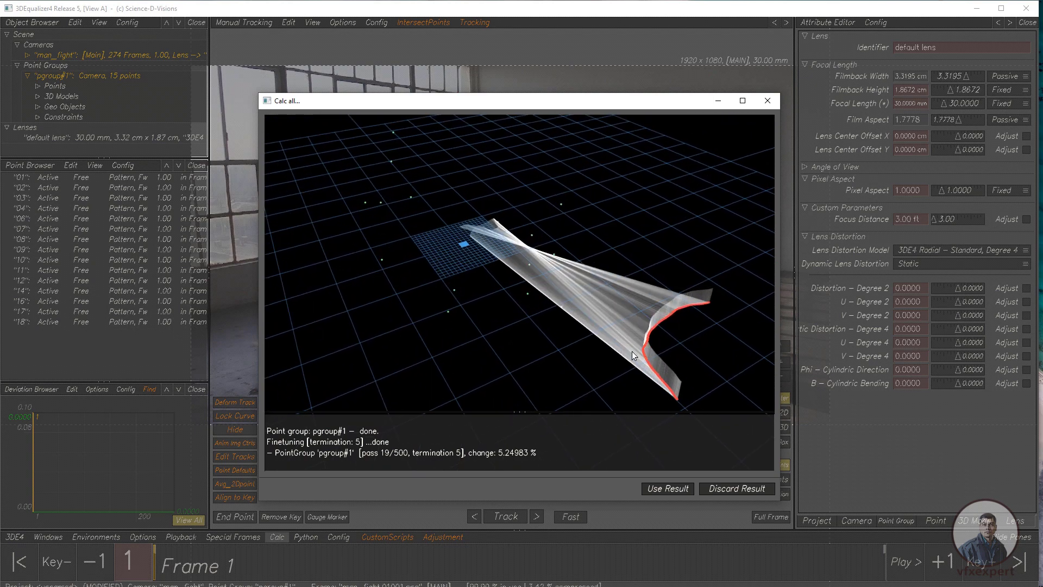
pyautogui.keyDown('alt'); pyautogui.moveTo(510, 341); pyautogui.dragTo(522, 300); pyautogui.keyUp('alt')
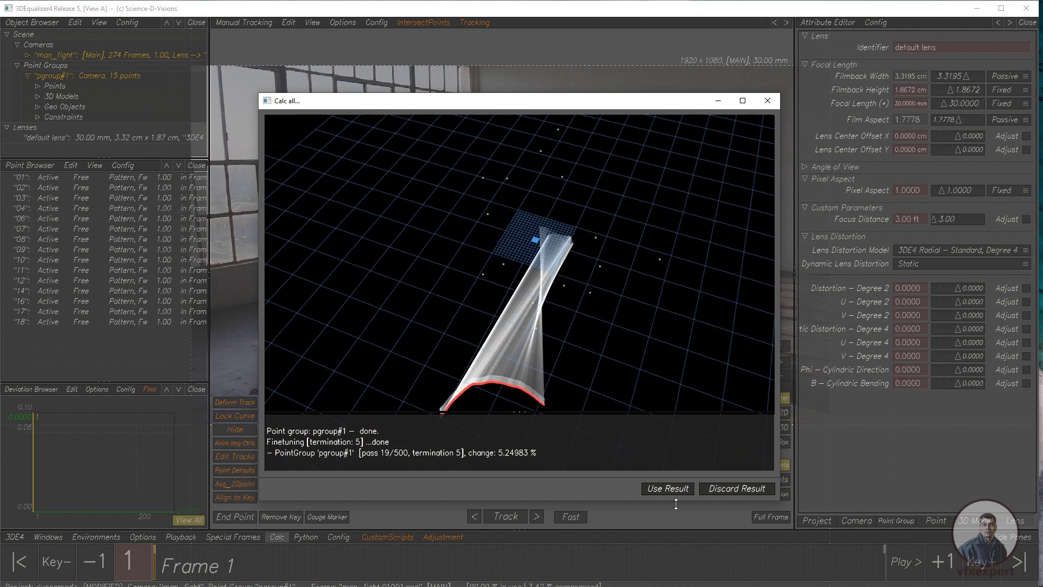
pyautogui.click(667, 488)
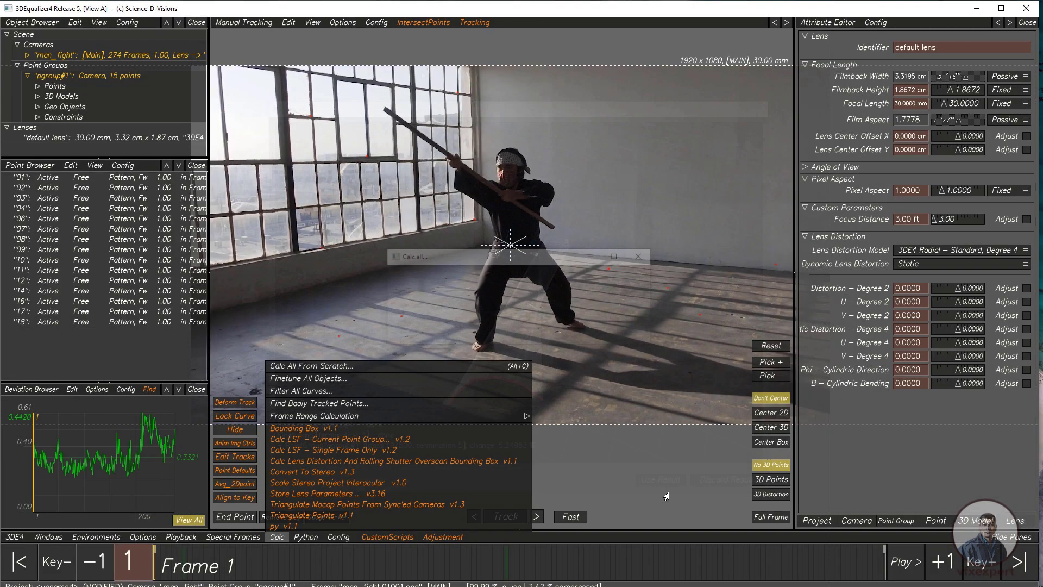
pyautogui.click(276, 538)
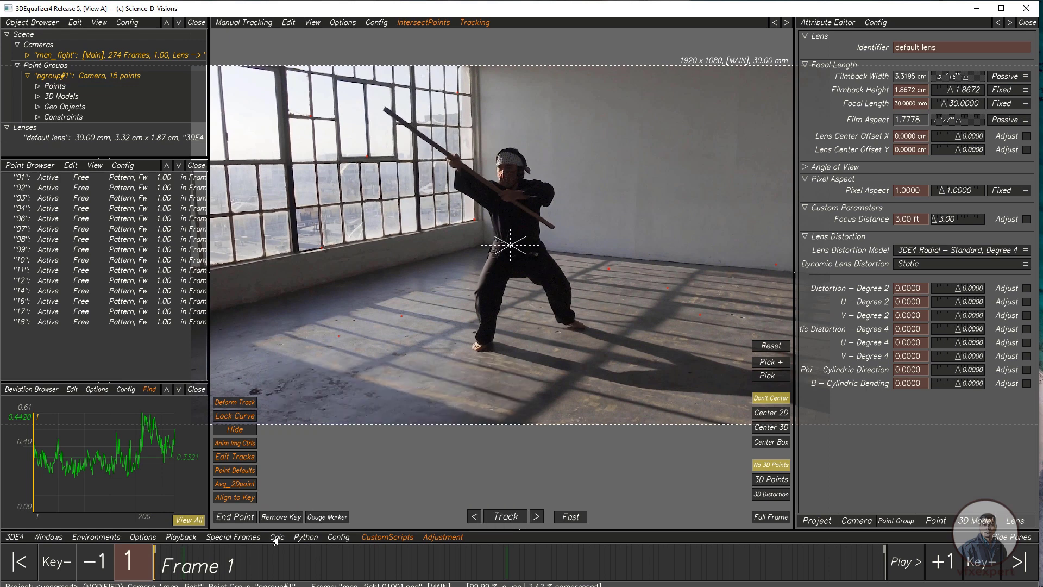
# Switch the footage view from Manual Tracking Controls to Lineup Controls and enlarge it by narrowing the browser panes.
pyautogui.moveTo(209, 469); pyautogui.dragTo(295, 454)
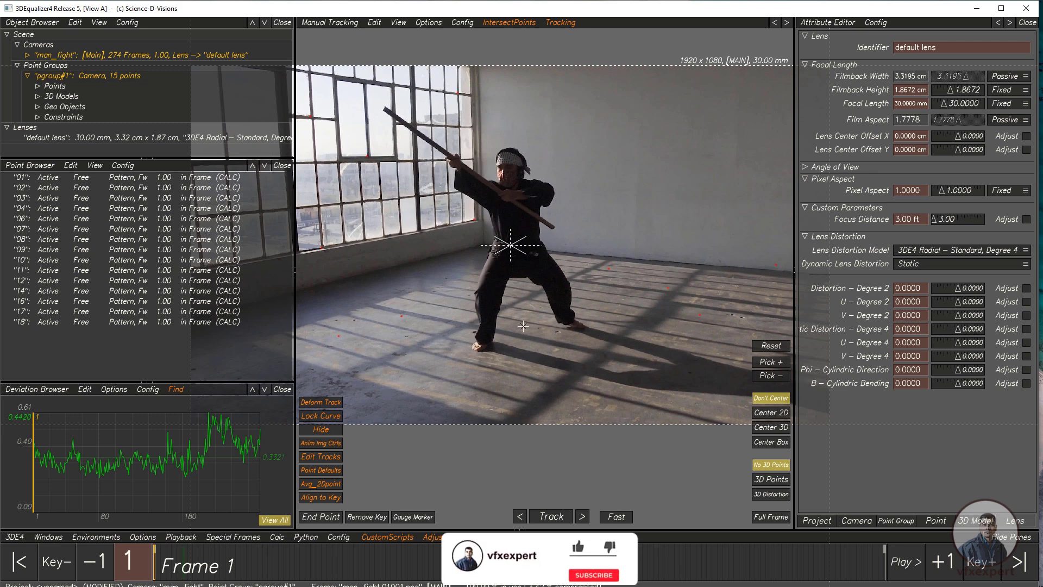
pyautogui.moveTo(523, 326); pyautogui.dragTo(516, 312, button='right')
pyautogui.moveTo(517, 313); pyautogui.dragTo(537, 321, button='middle')
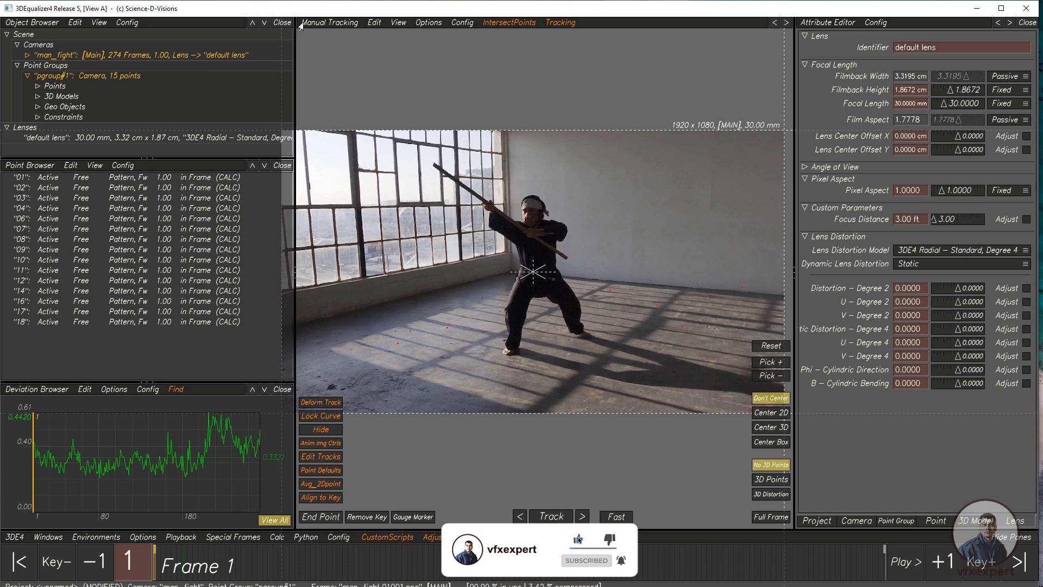
pyautogui.click(316, 24)
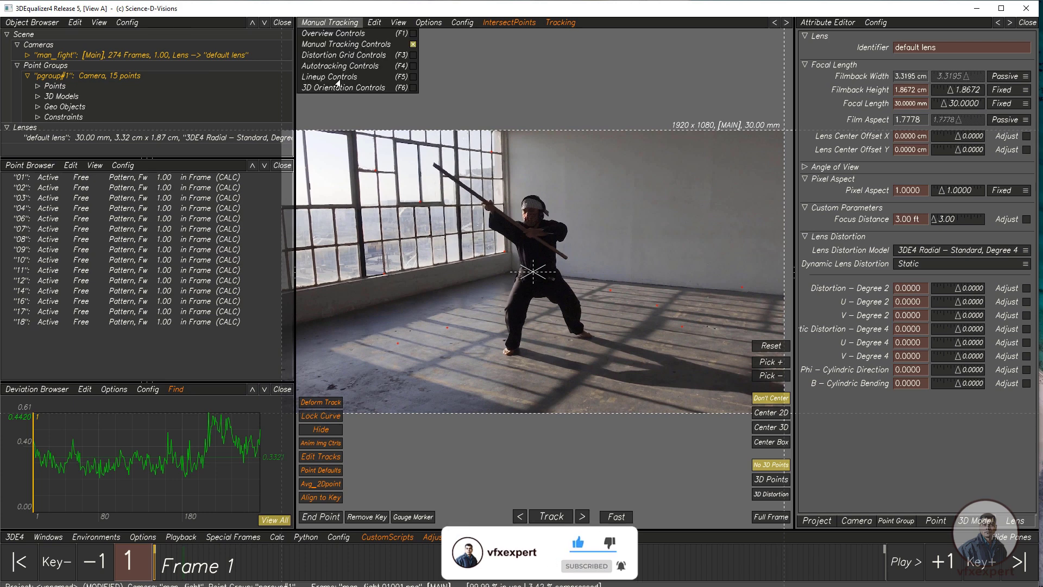
pyautogui.click(335, 80)
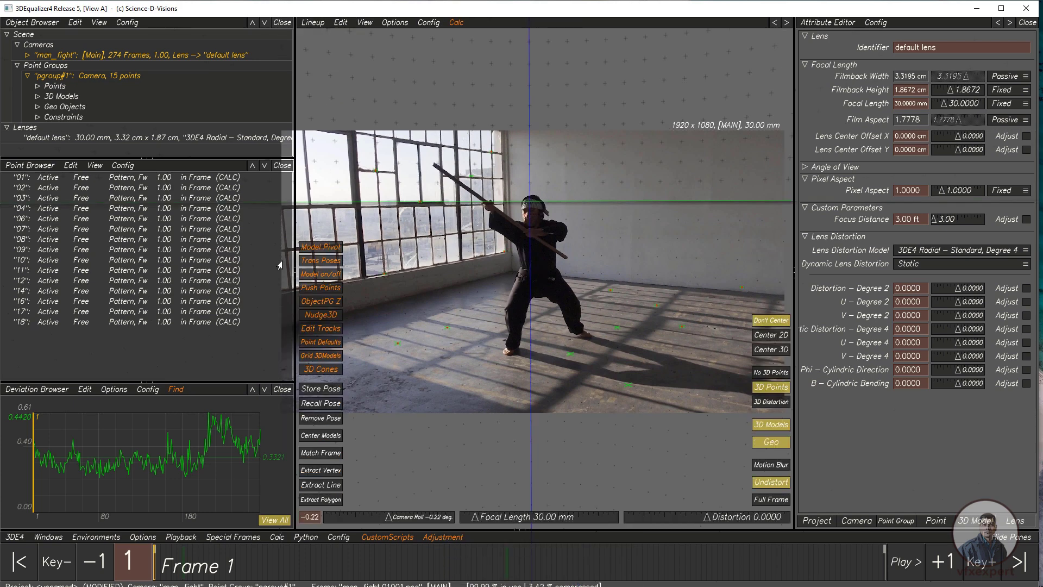
pyautogui.moveTo(294, 254); pyautogui.dragTo(186, 254)
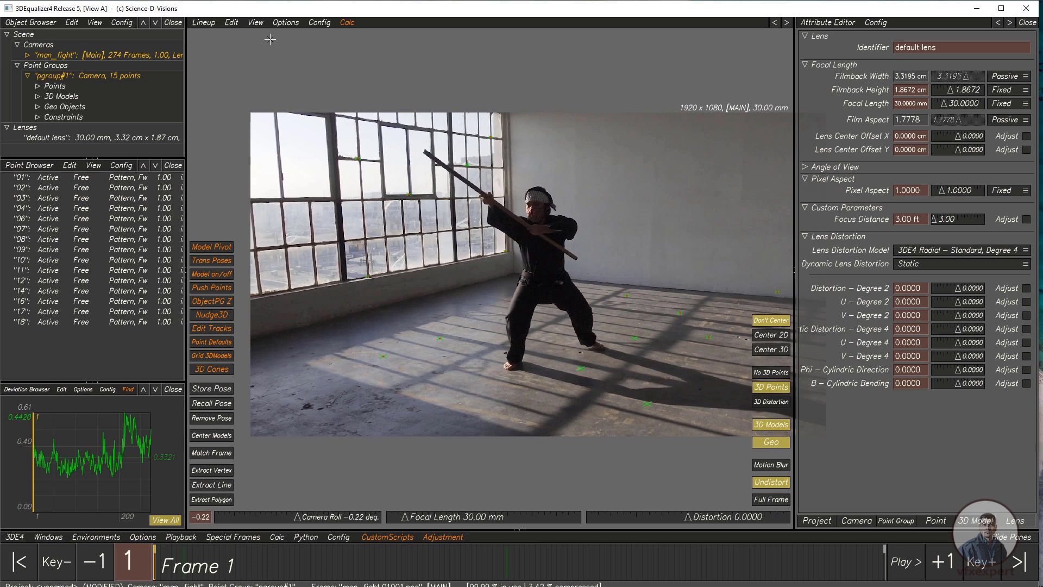
# Fit the full frame and play back the shot, checking closely how the solved 3D points stick to the floor.
pyautogui.click(255, 23)
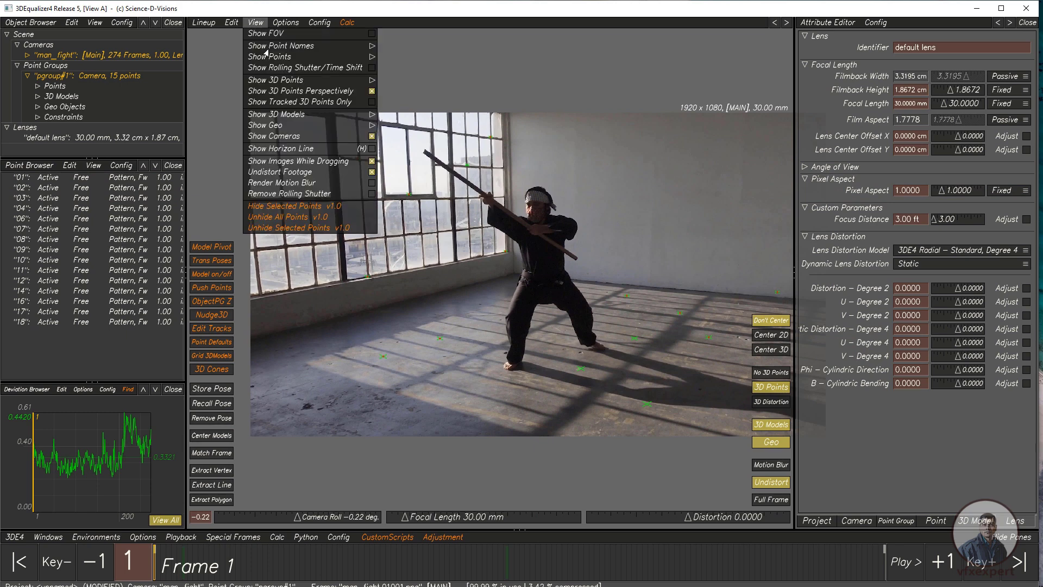
pyautogui.click(252, 25)
pyautogui.keyDown('alt'); pyautogui.moveTo(545, 336); pyautogui.dragTo(562, 385, button='right'); pyautogui.keyUp('alt')
pyautogui.press('f')
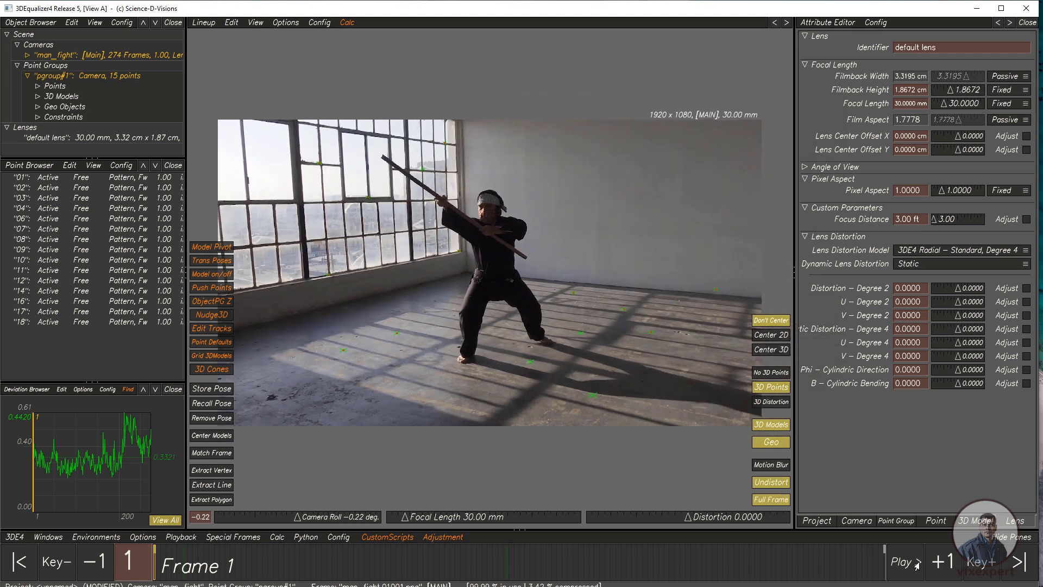
pyautogui.click(906, 563)
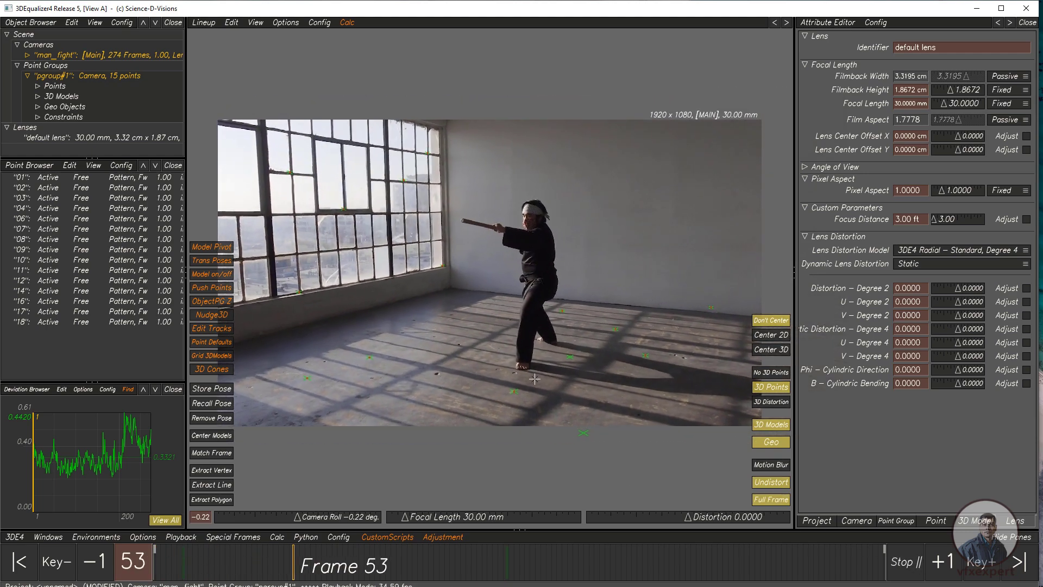
pyautogui.click(905, 563)
pyautogui.scroll(5, 518, 405)
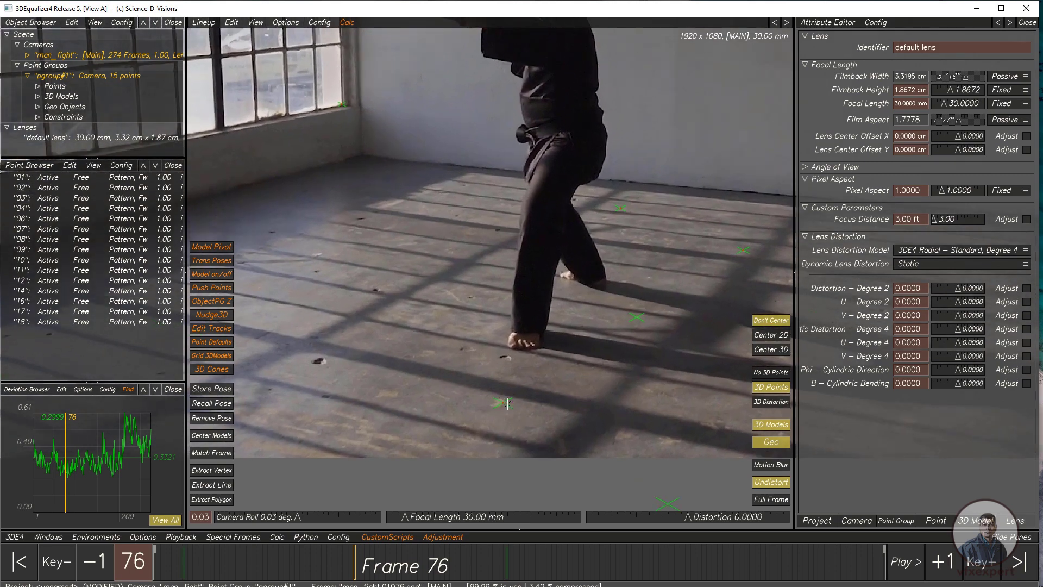
pyautogui.scroll(3, 496, 414)
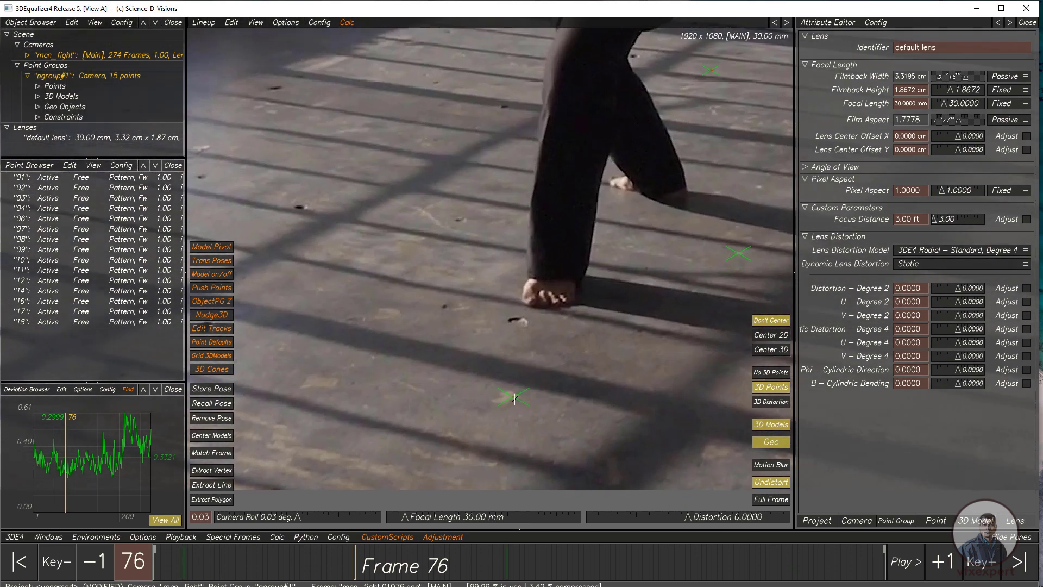
pyautogui.scroll(-8, 505, 399)
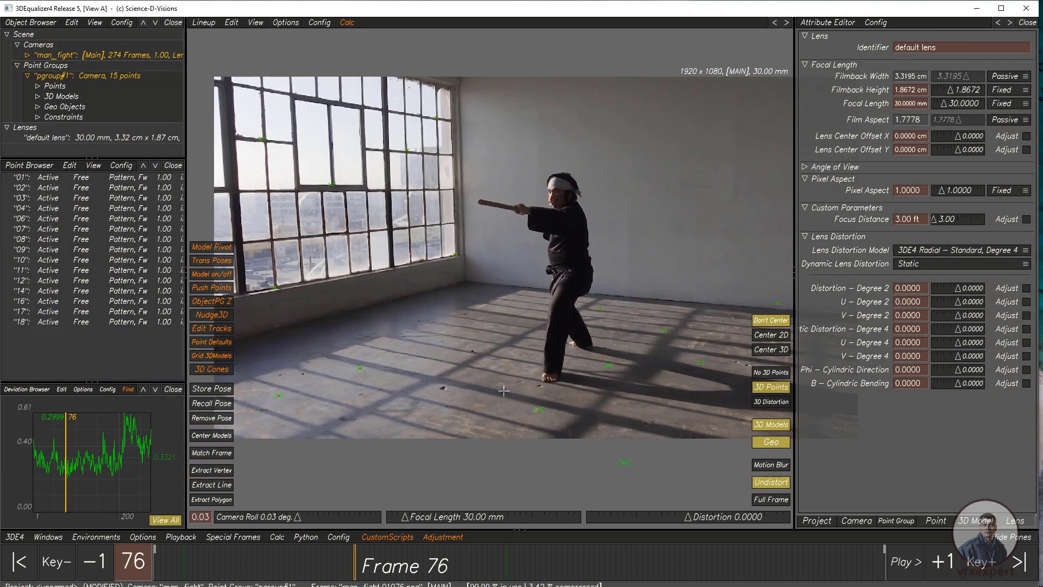
pyautogui.scroll(-2, 504, 390)
pyautogui.click(901, 563)
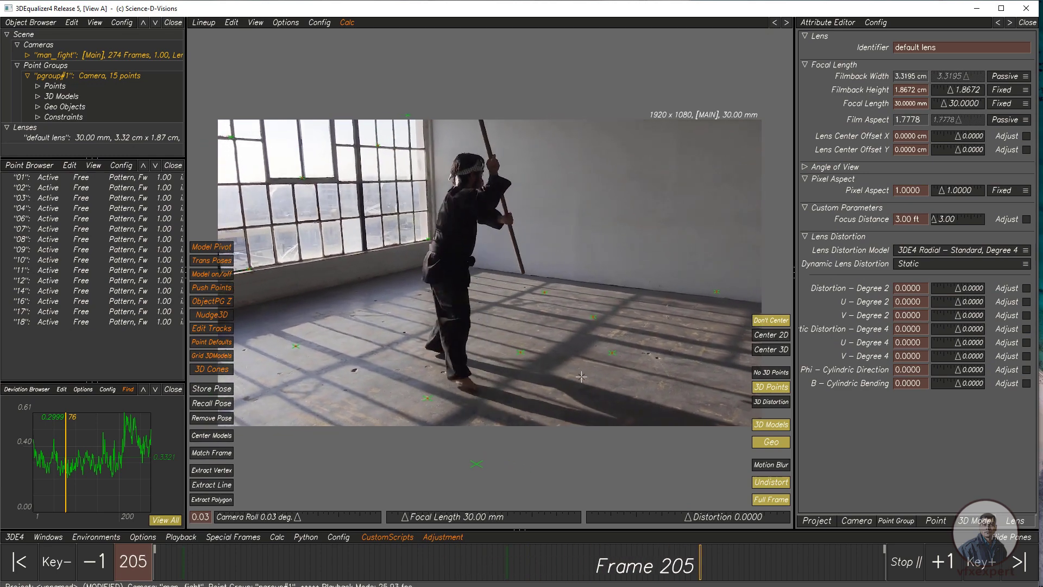
pyautogui.click(896, 565)
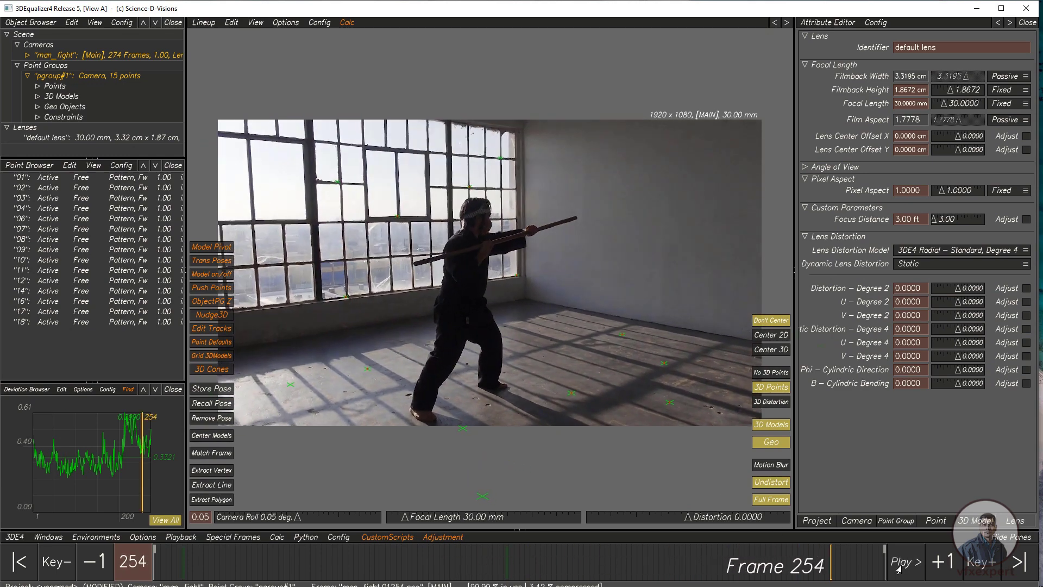
# Widen the Deviation Browser, fit its graph, and show point deviation curves for active points only.
pyautogui.moveTo(186, 478); pyautogui.dragTo(338, 478)
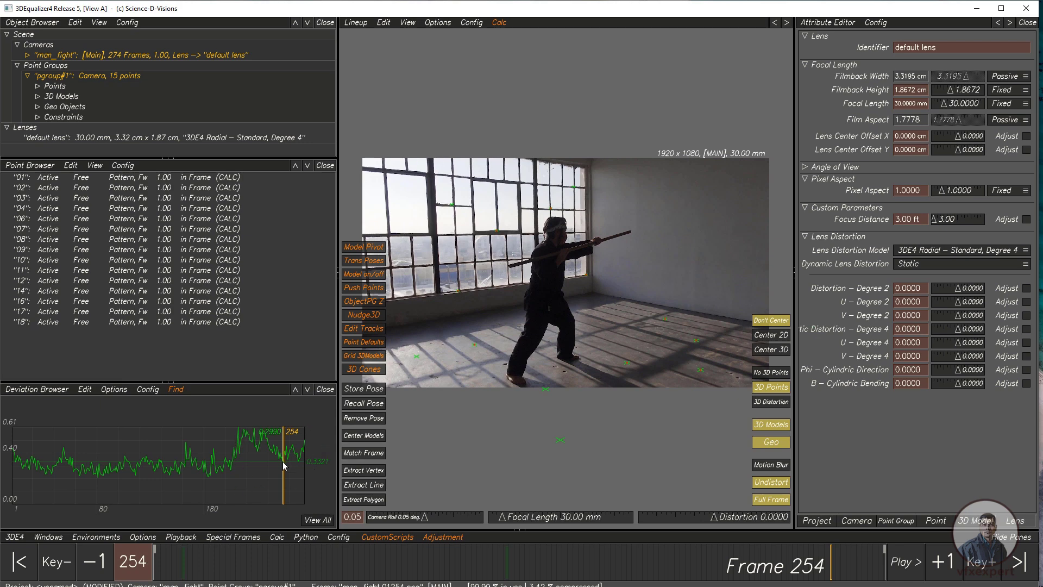
pyautogui.scroll(-3, 259, 476)
pyautogui.scroll(2, 191, 476)
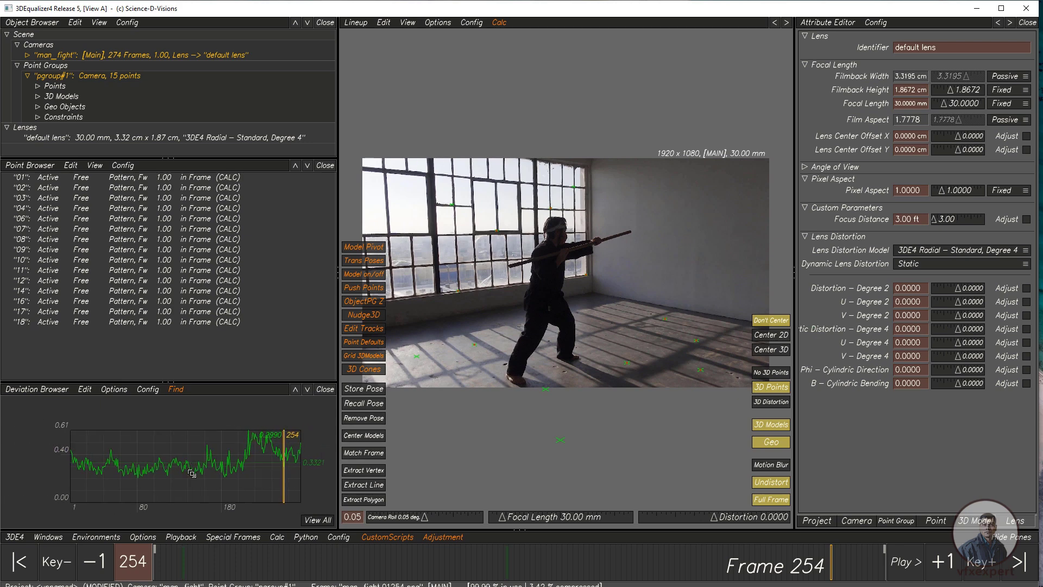
pyautogui.click(317, 521)
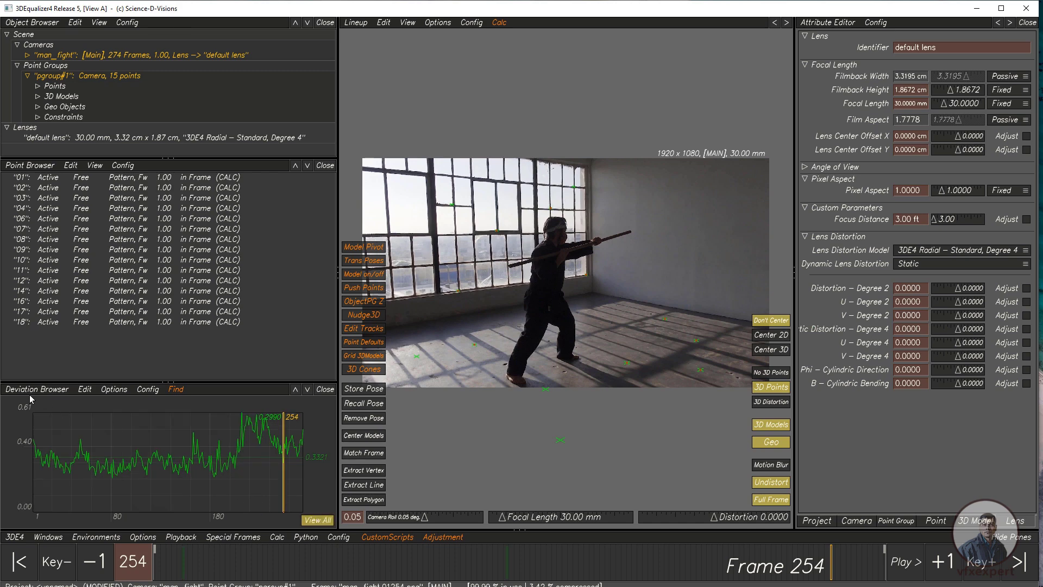
pyautogui.click(26, 391)
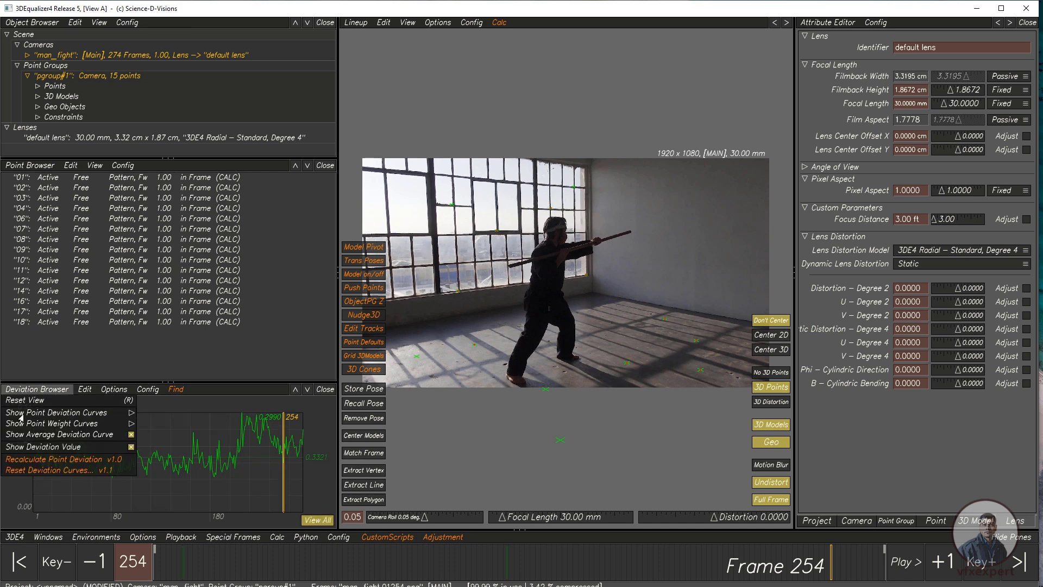
pyautogui.moveTo(75, 417)
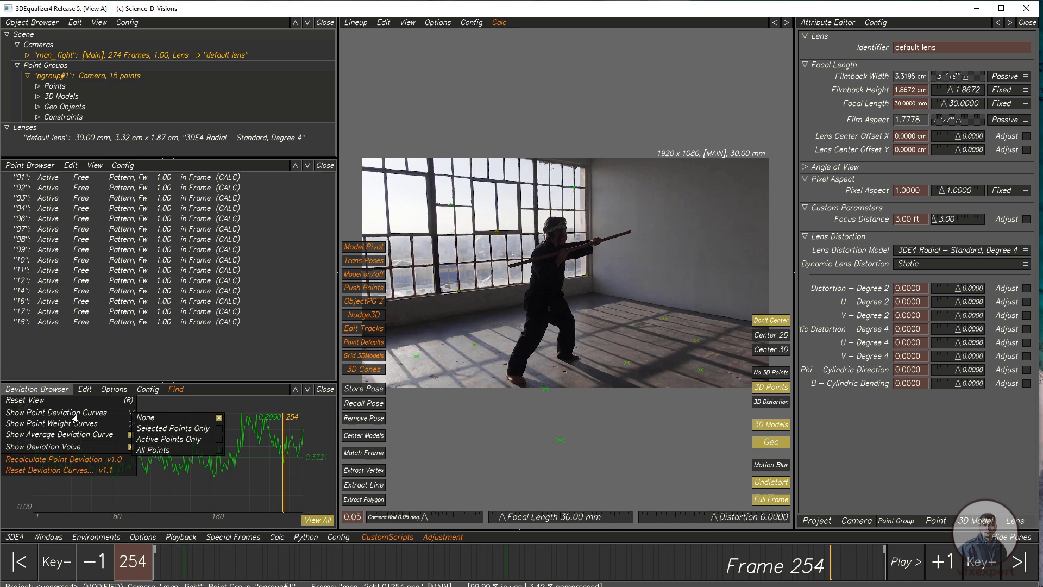
pyautogui.click(159, 430)
pyautogui.click(205, 441)
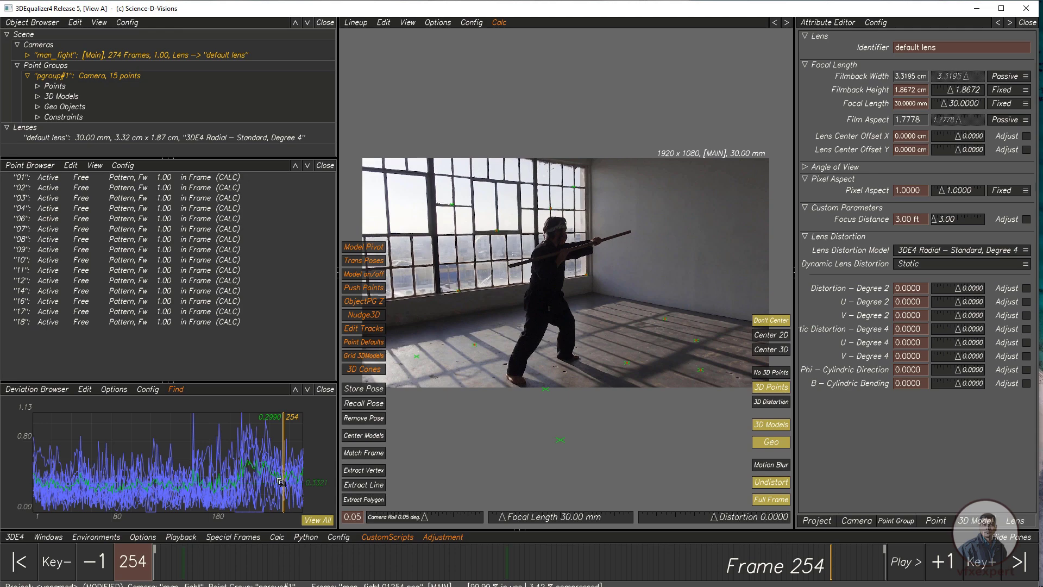
# Go to frame 163 and select point 04 through its peaking curve in the deviation graph.
pyautogui.keyDown('ctrl'); pyautogui.moveTo(280, 479); pyautogui.dragTo(301, 470, button='right'); pyautogui.keyUp('ctrl')
pyautogui.moveTo(344, 563); pyautogui.dragTo(586, 560)
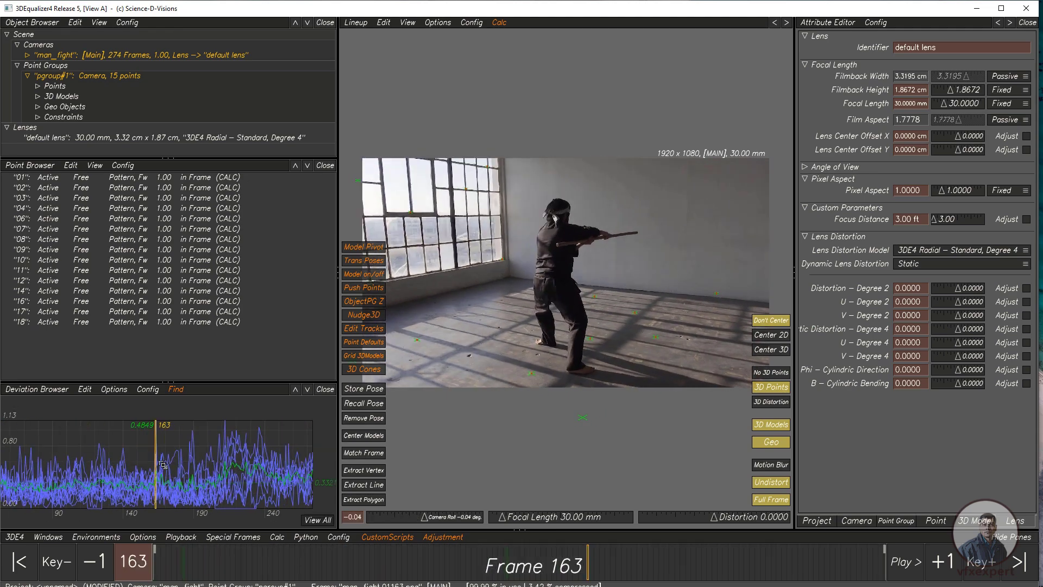
pyautogui.keyDown('ctrl'); pyautogui.moveTo(162, 465); pyautogui.dragTo(255, 468, button='right'); pyautogui.keyUp('ctrl')
pyautogui.keyDown('ctrl'); pyautogui.moveTo(255, 468); pyautogui.dragTo(182, 472, button='middle'); pyautogui.keyUp('ctrl')
pyautogui.keyDown('ctrl'); pyautogui.moveTo(182, 472); pyautogui.dragTo(192, 463, button='right'); pyautogui.keyUp('ctrl')
pyautogui.moveTo(178, 429); pyautogui.dragTo(140, 451)
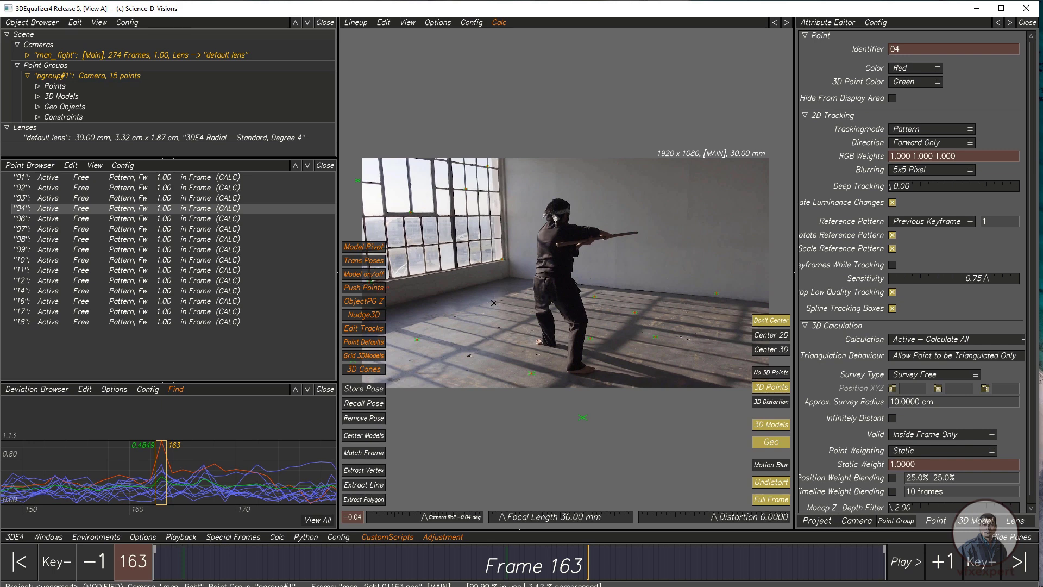
# Select floor point 12 in the footage and switch the view to Manual Tracking Controls.
pyautogui.keyDown('ctrl'); pyautogui.moveTo(491, 300); pyautogui.dragTo(505, 319, button='right'); pyautogui.keyUp('ctrl')
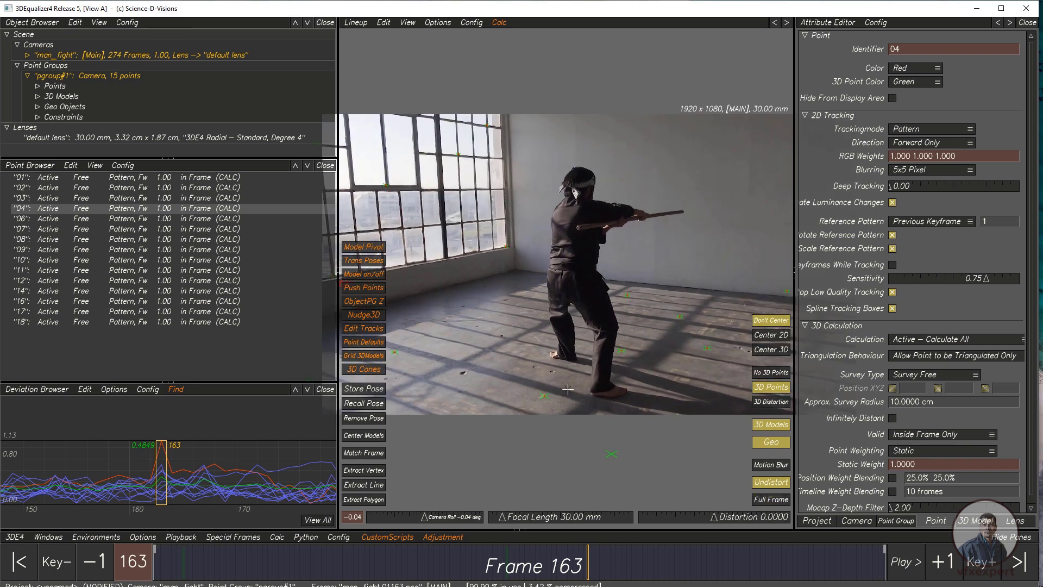
pyautogui.click(523, 383)
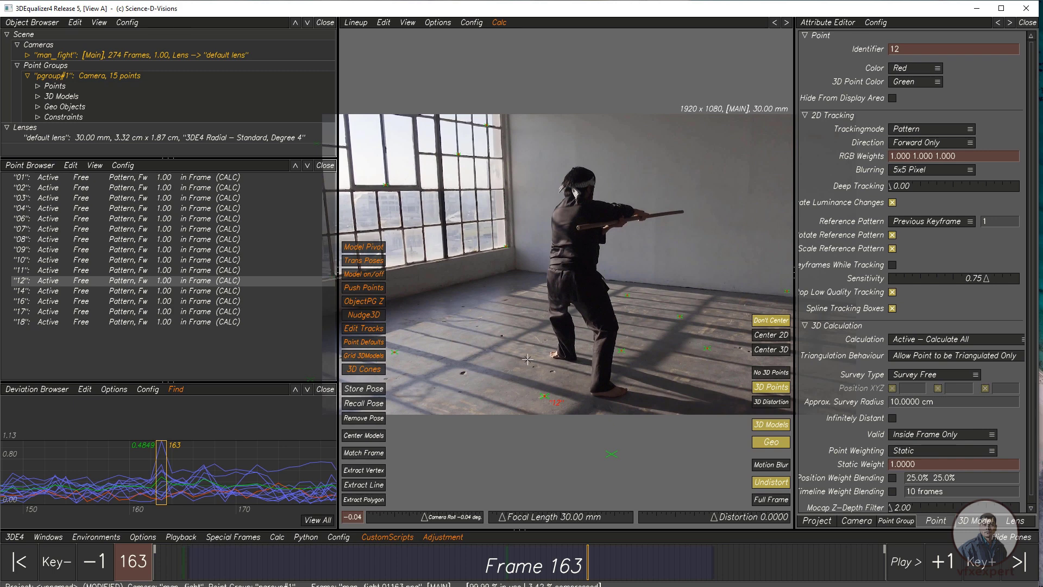
pyautogui.click(359, 23)
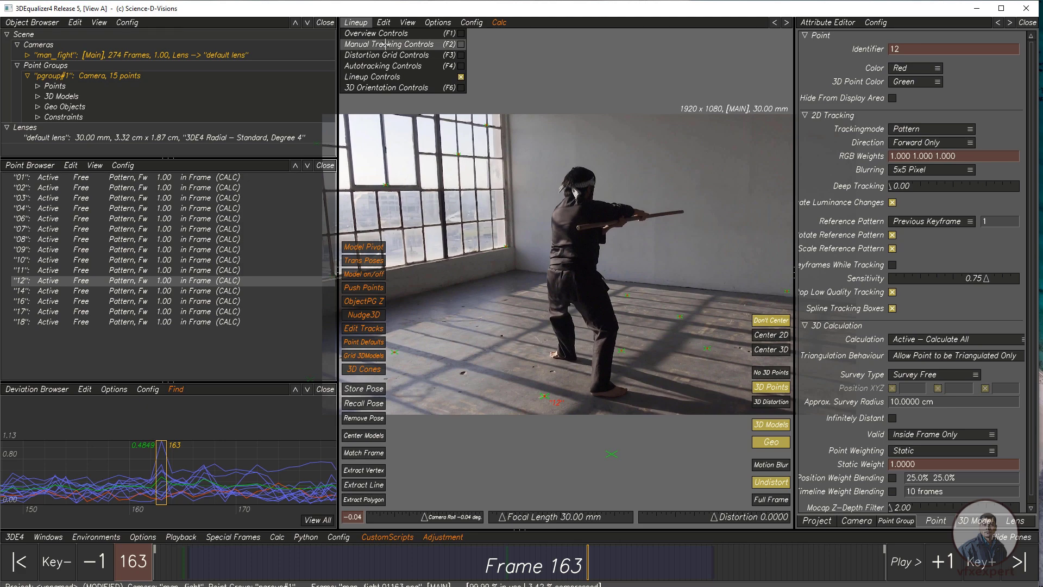
pyautogui.click(380, 44)
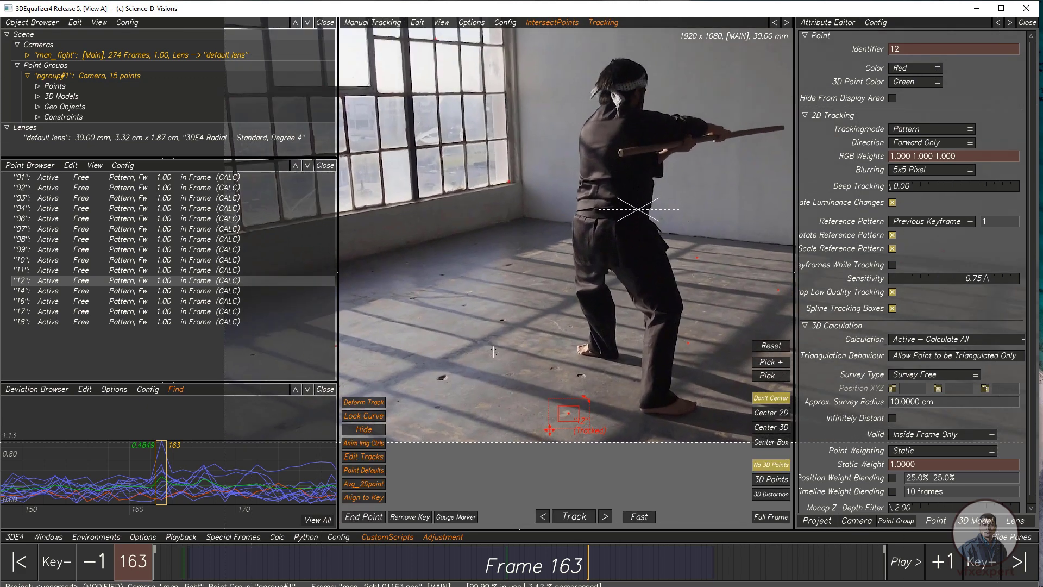
# Select floor points 12, 16 and 18 together to compare their deviation curves at frame 163, and clear the selection.
pyautogui.click(547, 397)
pyautogui.moveTo(538, 394); pyautogui.dragTo(586, 430)
pyautogui.moveTo(466, 363); pyautogui.dragTo(450, 340, button='right')
pyautogui.moveTo(443, 364); pyautogui.dragTo(521, 354, button='middle')
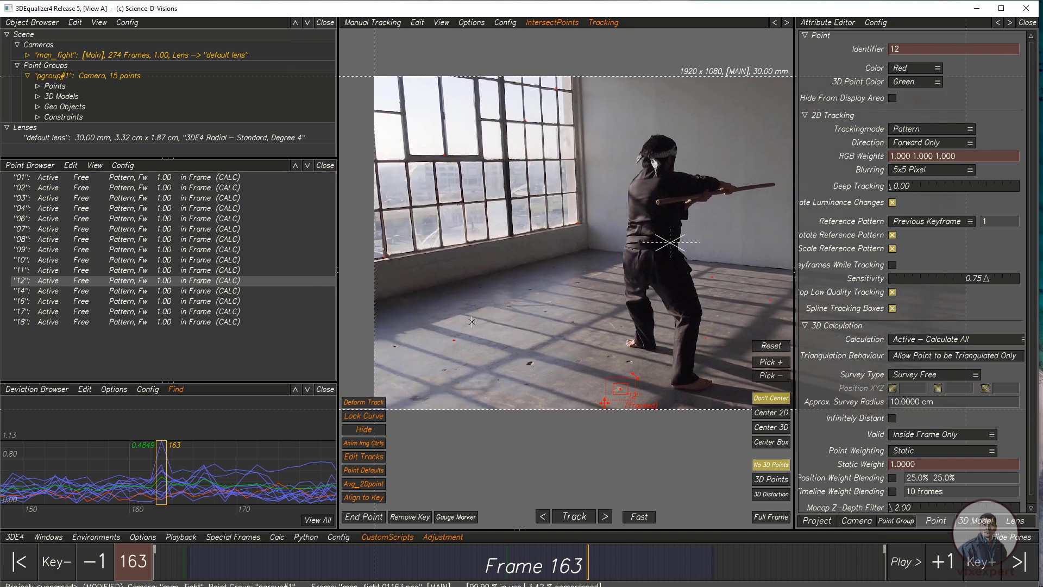
pyautogui.keyDown('shift'); pyautogui.moveTo(472, 322); pyautogui.dragTo(435, 351); pyautogui.keyUp('shift')
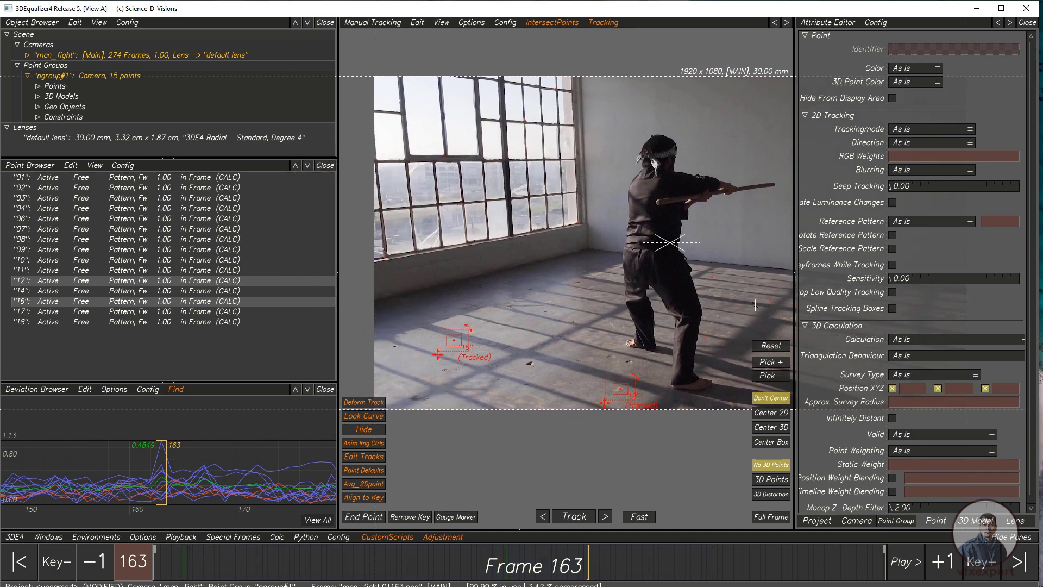
pyautogui.keyDown('shift'); pyautogui.moveTo(750, 289); pyautogui.dragTo(774, 307); pyautogui.keyUp('shift')
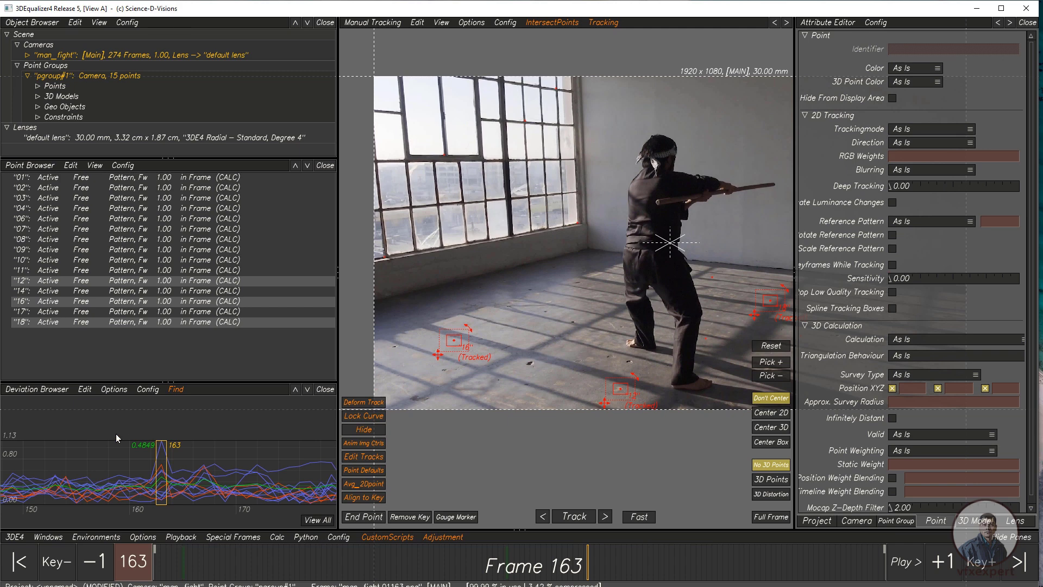
pyautogui.click(570, 332)
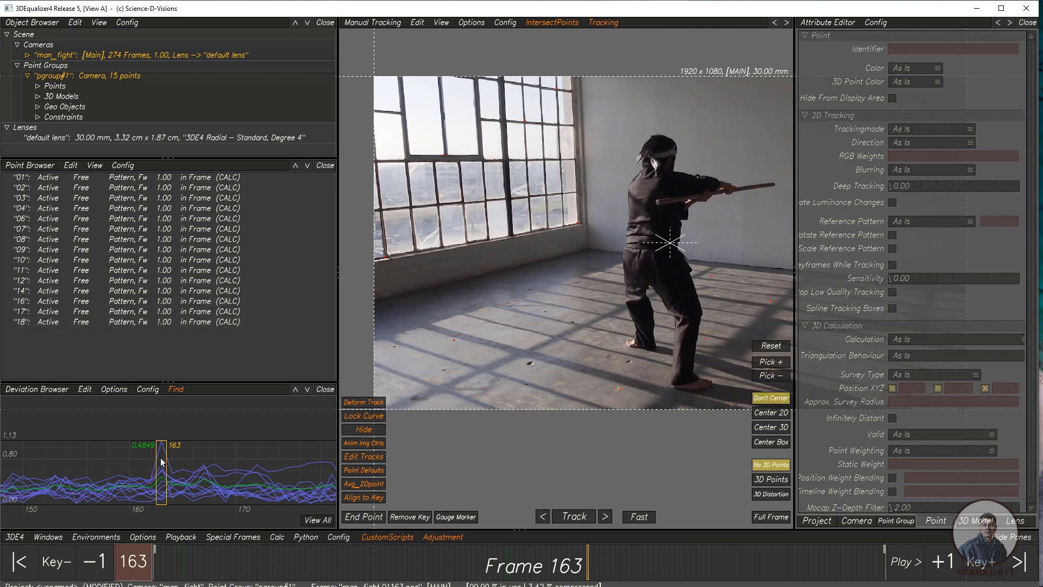
# Select point 04 through its peaking deviation curve and step through the frames around 163 to examine its track up close.
pyautogui.moveTo(148, 453); pyautogui.dragTo(141, 457)
pyautogui.scroll(2, 399, 305)
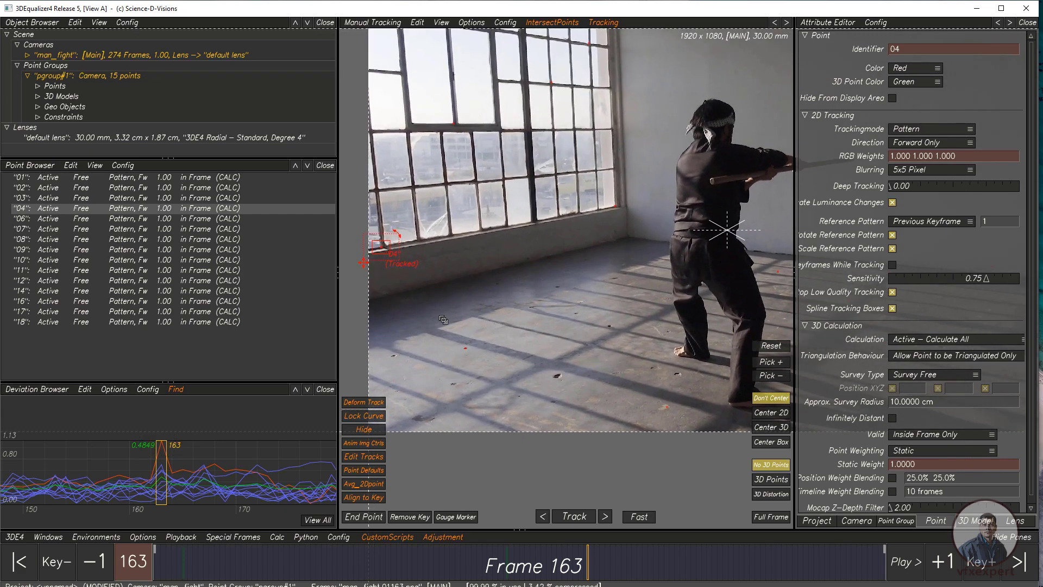
pyautogui.scroll(5, 391, 270)
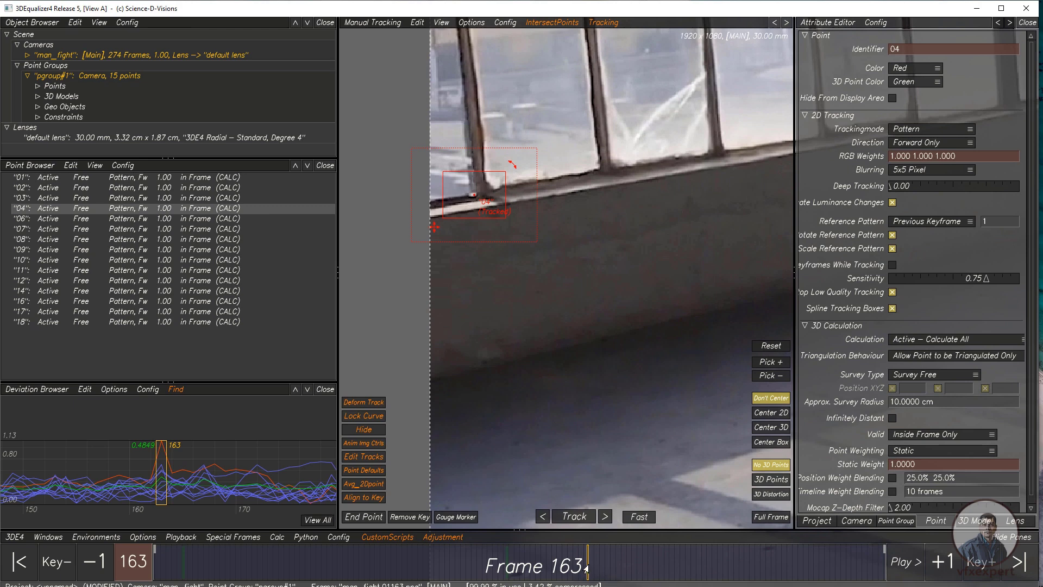
pyautogui.press('Left')
pyautogui.press('Left')
pyautogui.press('Right')
pyautogui.press('Right')
pyautogui.press('Right')
pyautogui.press('Left')
pyautogui.press('Left')
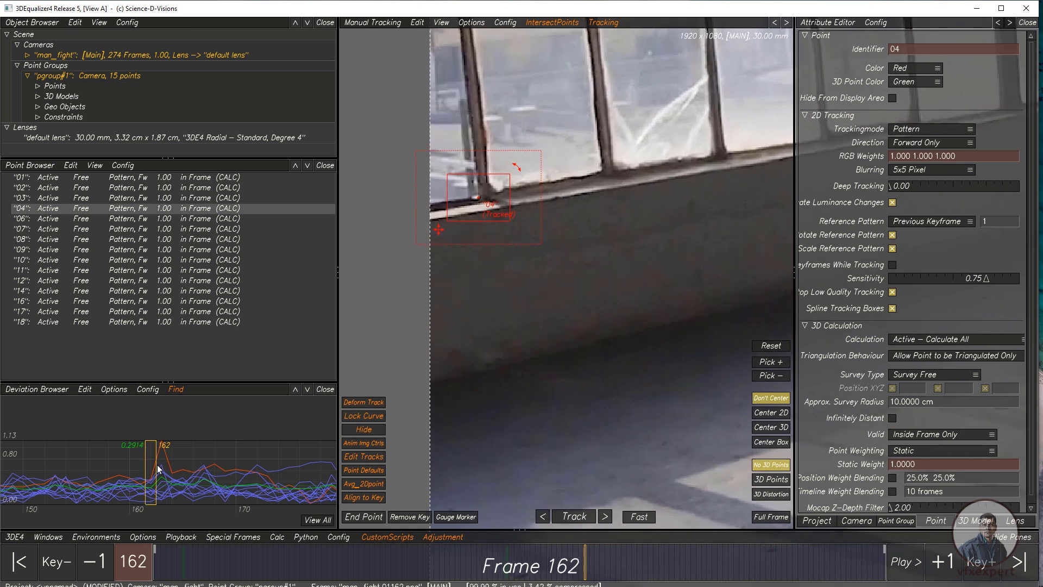
pyautogui.press('Right')
# Correct point 04's position at the window frame's lower corner on frame 163, making it a keyframe, and compare it with frame 162.
pyautogui.moveTo(492, 260); pyautogui.dragTo(466, 284, button='right')
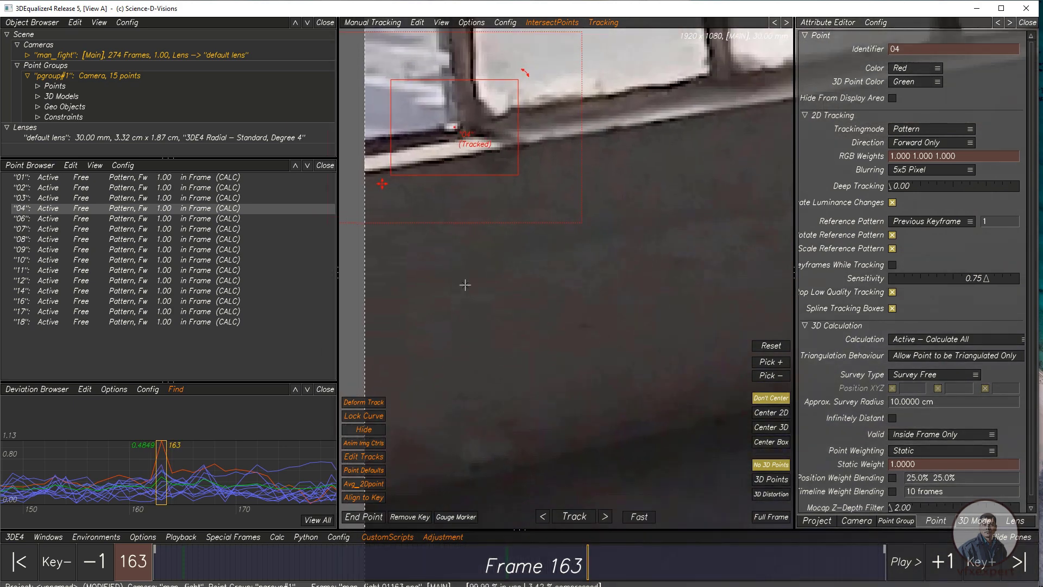
pyautogui.moveTo(477, 214); pyautogui.dragTo(536, 329, button='middle')
pyautogui.press('Left')
pyautogui.press('Right')
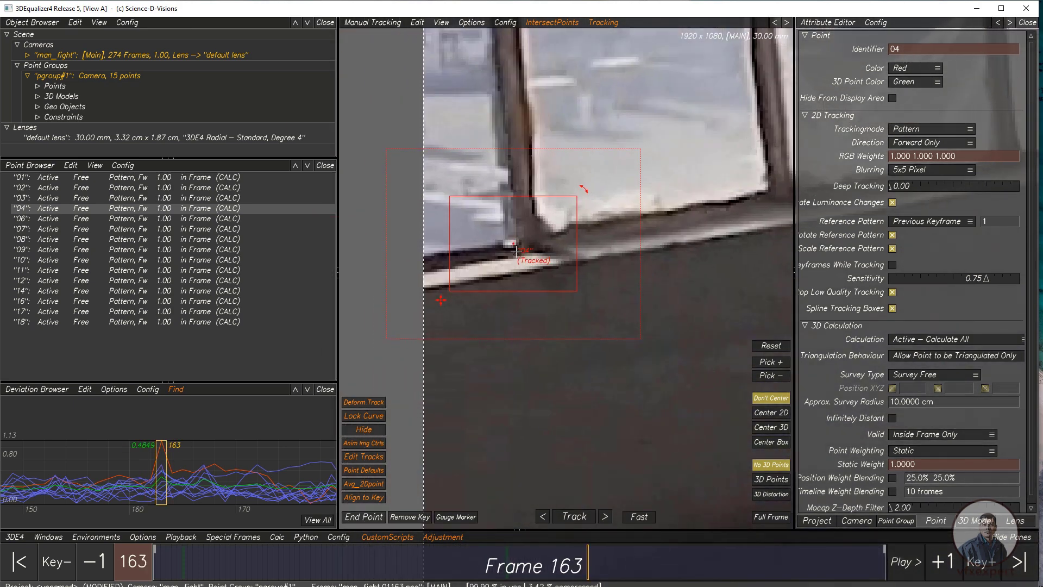
pyautogui.press('Left')
pyautogui.press('Right')
pyautogui.click(514, 246)
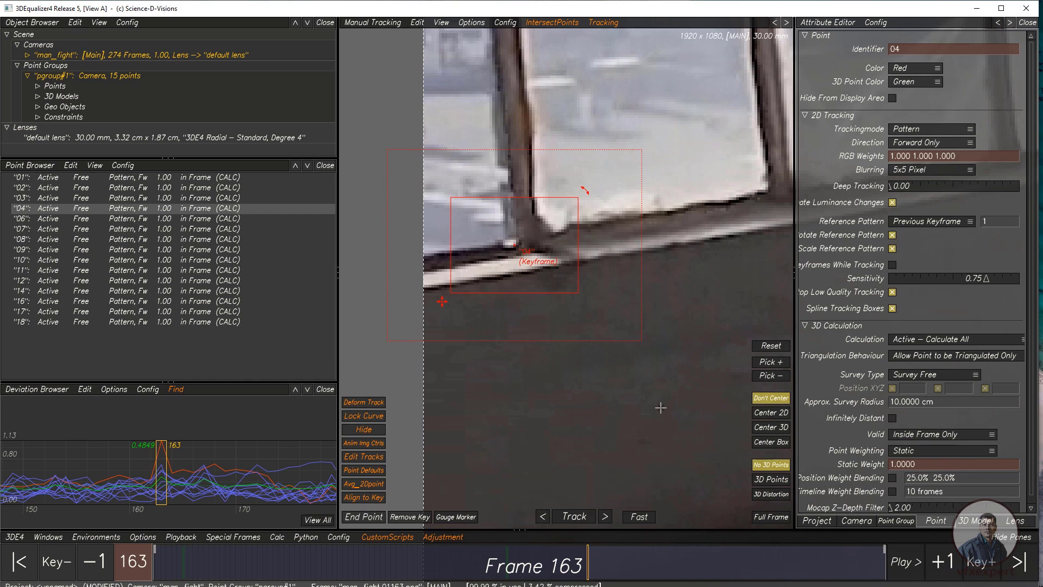
pyautogui.press('Up')
pyautogui.press('Left')
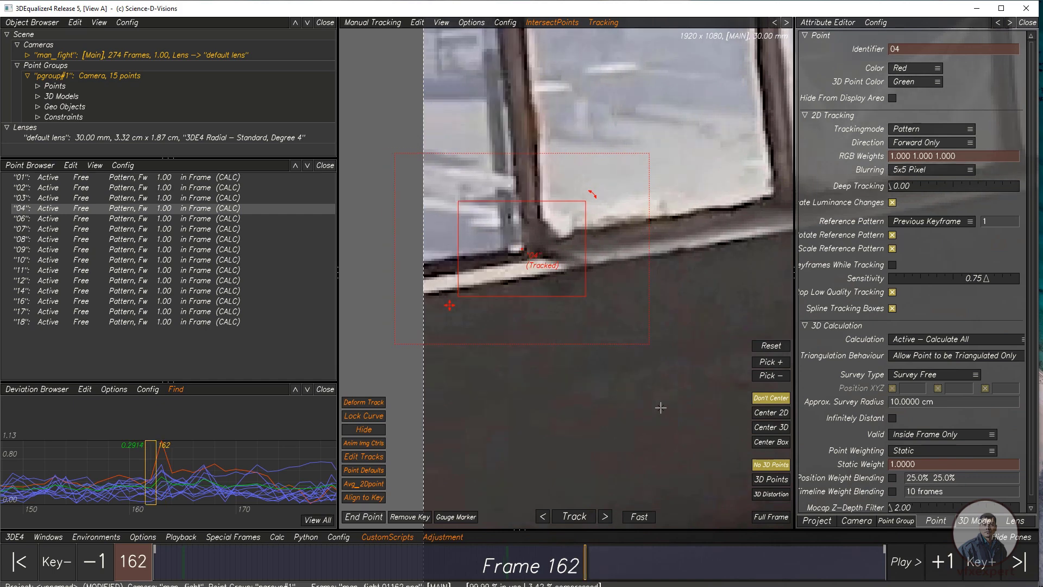
pyautogui.press('Right')
pyautogui.press('Left')
pyautogui.press('Right')
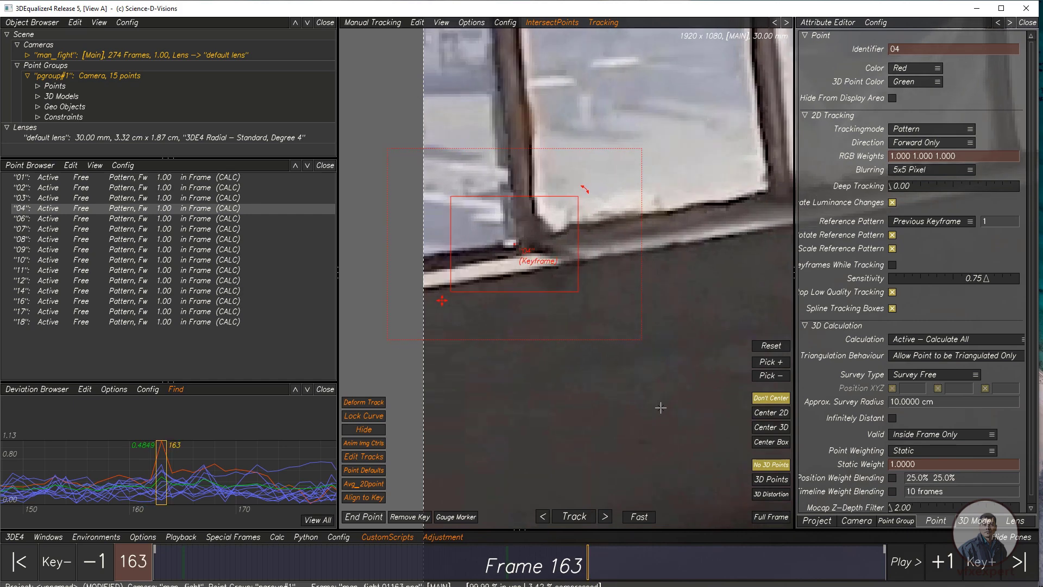
# Center the view on the 2D point and nudge point 04 on frame 162 to set a keyframe there.
pyautogui.click(770, 412)
pyautogui.press('Left')
pyautogui.press('Right')
pyautogui.press('Left')
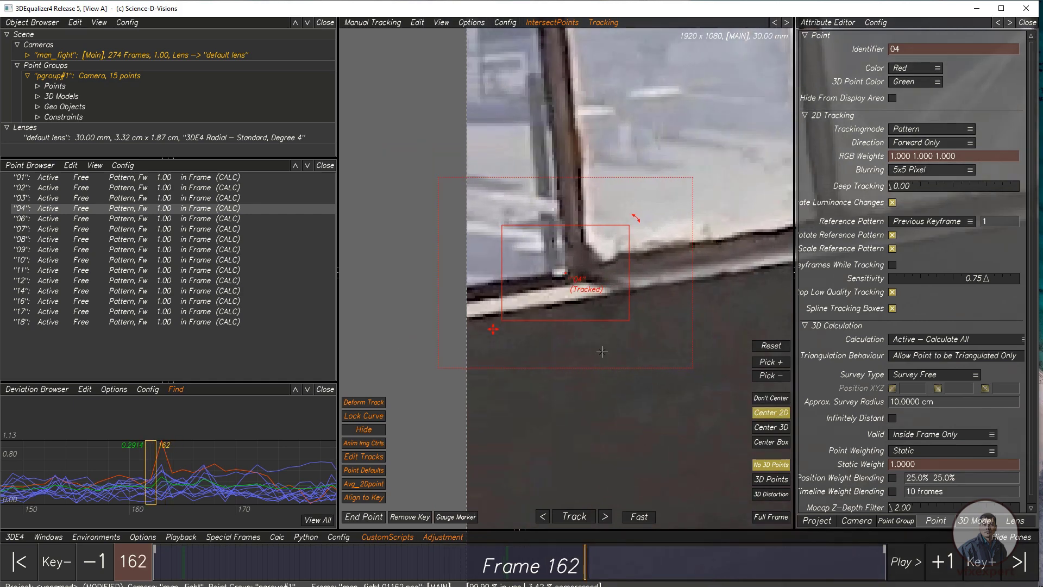
pyautogui.press('Right')
pyautogui.press('Left')
pyautogui.hotkey('alt', 'Left')
pyautogui.hotkey('alt', 'Left')
pyautogui.hotkey('alt', 'Left')
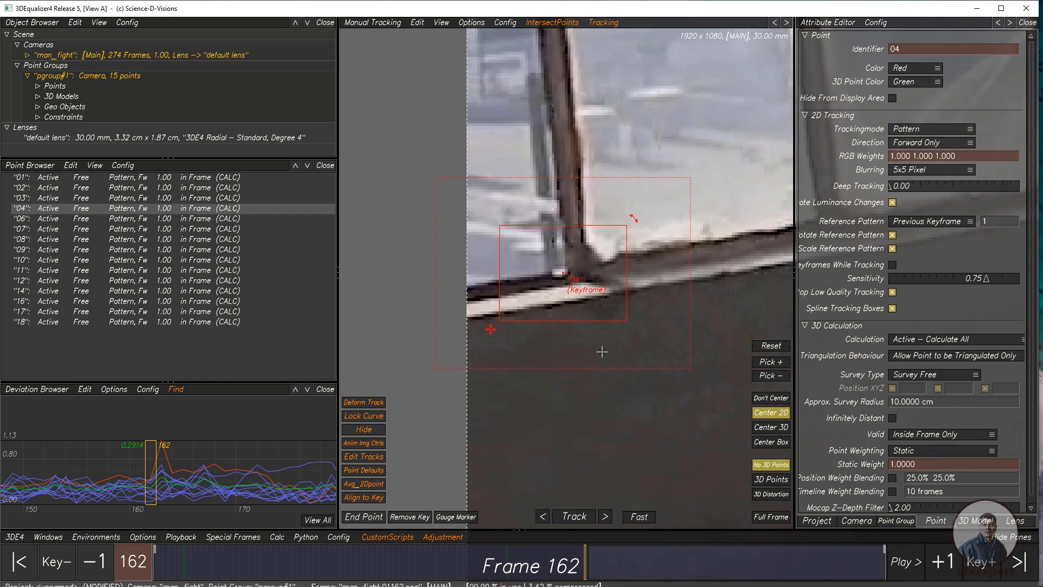
# Fine-tune point 04's keyframe on frame 162 against its neighbouring frames and set another keyframe on frame 164.
pyautogui.press('Right')
pyautogui.press('Left')
pyautogui.press('Right')
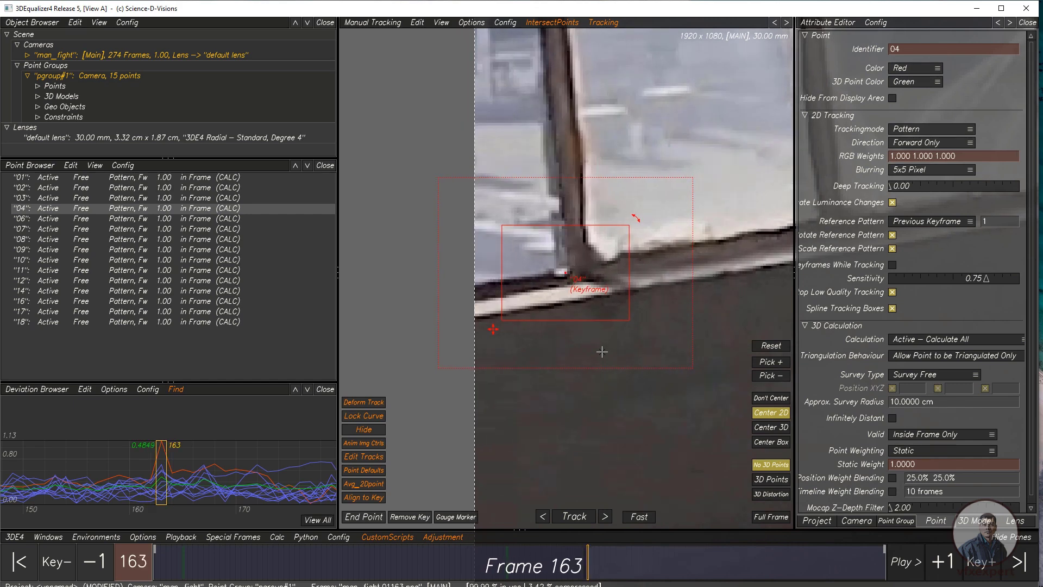
pyautogui.press('Left')
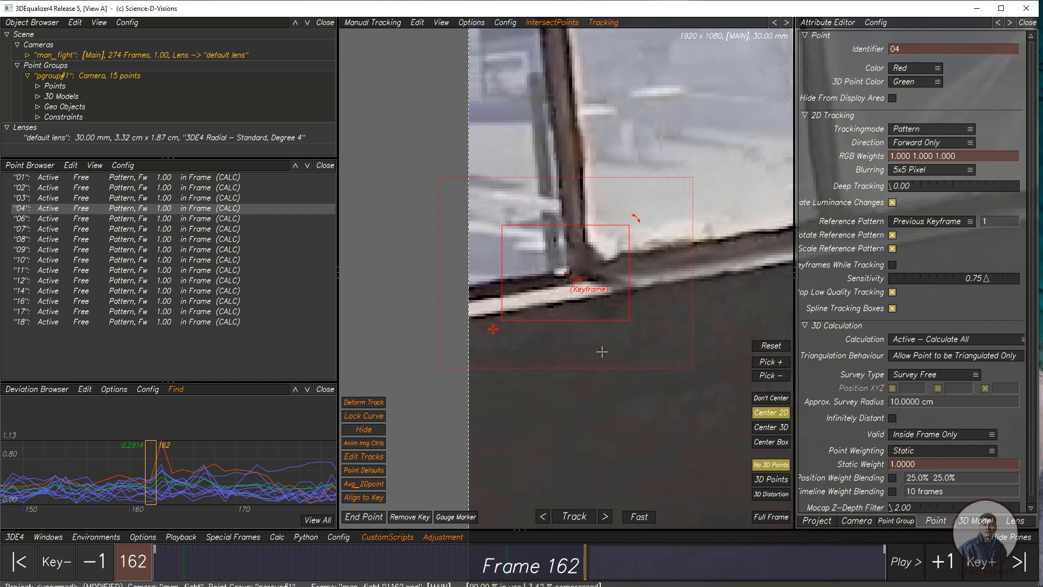
pyautogui.press('Right')
pyautogui.press('Left')
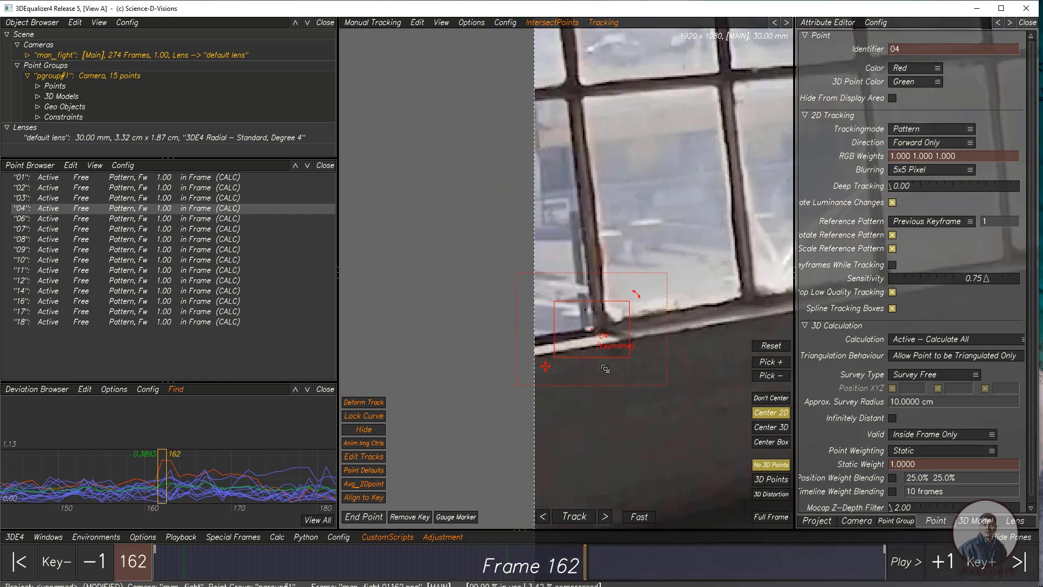
pyautogui.press('Left')
pyautogui.press('Left')
pyautogui.press('Right')
pyautogui.press('Right')
pyautogui.press('Right')
pyautogui.press('Right')
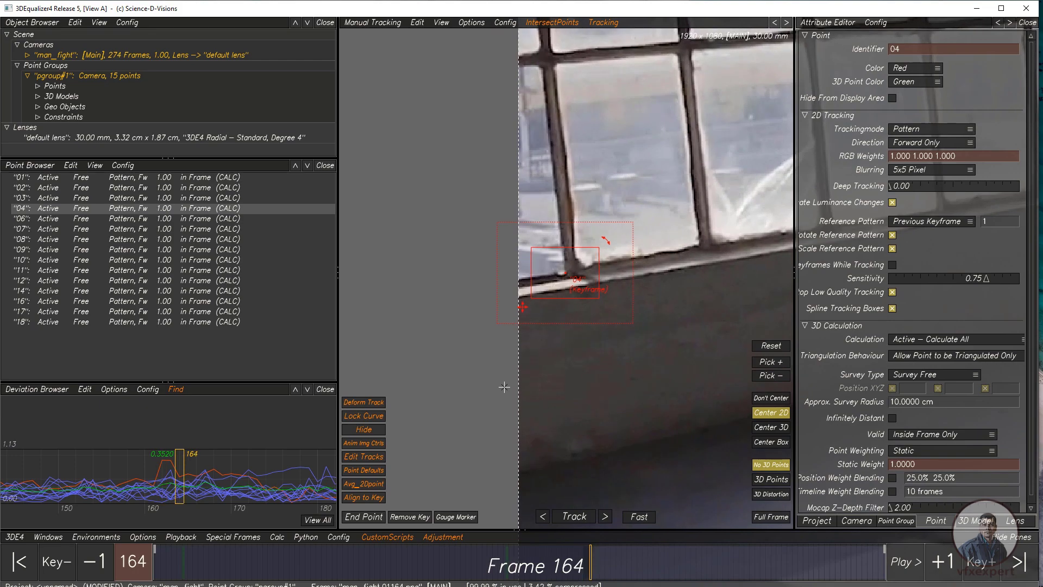
# Recalculate the camera solve, use the result, and fit the whole deviation graph with no point selected.
pyautogui.hotkey('alt', 'c')
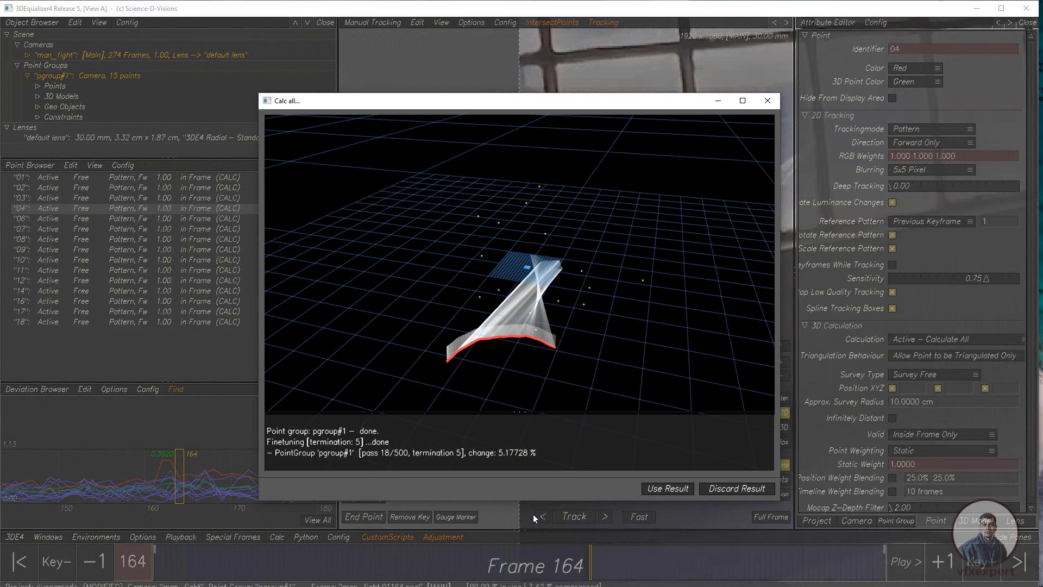
pyautogui.click(667, 489)
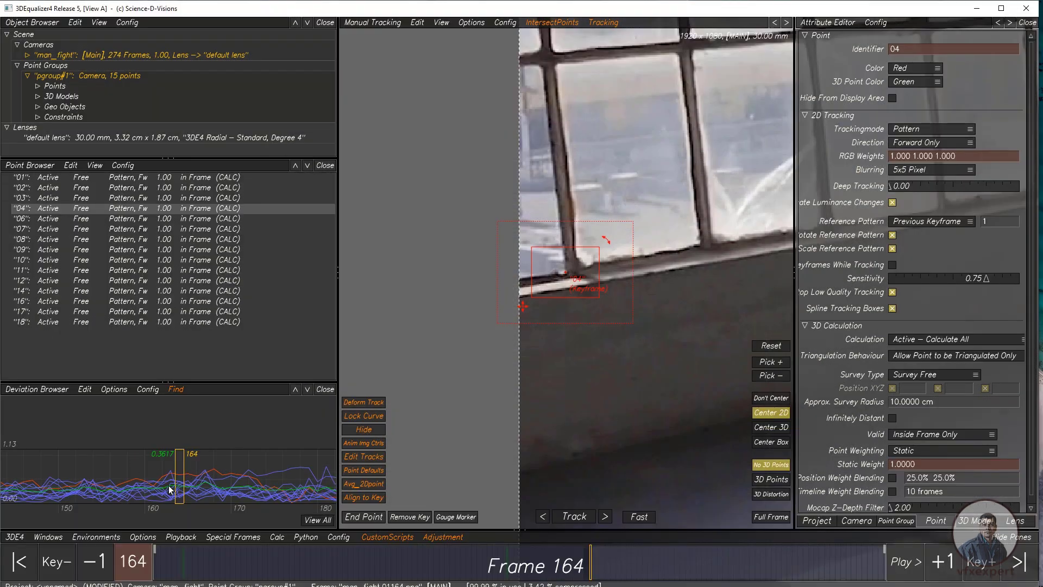
pyautogui.moveTo(264, 483); pyautogui.dragTo(212, 489, button='right')
pyautogui.moveTo(234, 487); pyautogui.dragTo(180, 480, button='middle')
pyautogui.moveTo(603, 372); pyautogui.dragTo(576, 347, button='right')
pyautogui.moveTo(698, 413); pyautogui.dragTo(491, 340, button='middle')
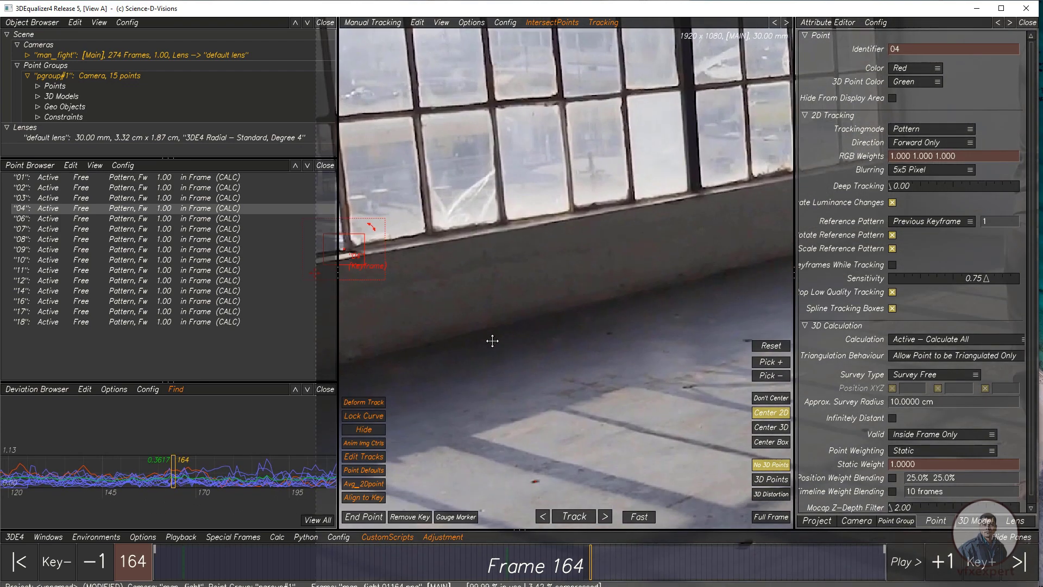
pyautogui.click(493, 346)
pyautogui.moveTo(510, 372); pyautogui.dragTo(448, 336, button='right')
pyautogui.moveTo(701, 450); pyautogui.dragTo(617, 385, button='middle')
pyautogui.click(316, 519)
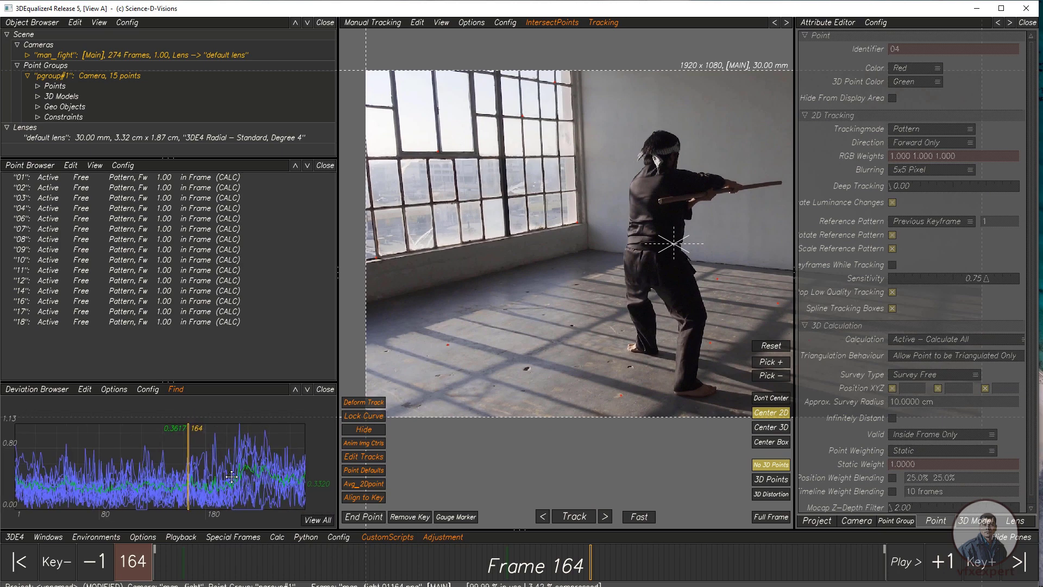
# Select point 03 through its high deviation curve past frame 164 and examine the curve over the full frame range.
pyautogui.moveTo(227, 472); pyautogui.dragTo(245, 472, button='right')
pyautogui.moveTo(239, 440); pyautogui.dragTo(195, 454)
pyautogui.click(424, 476)
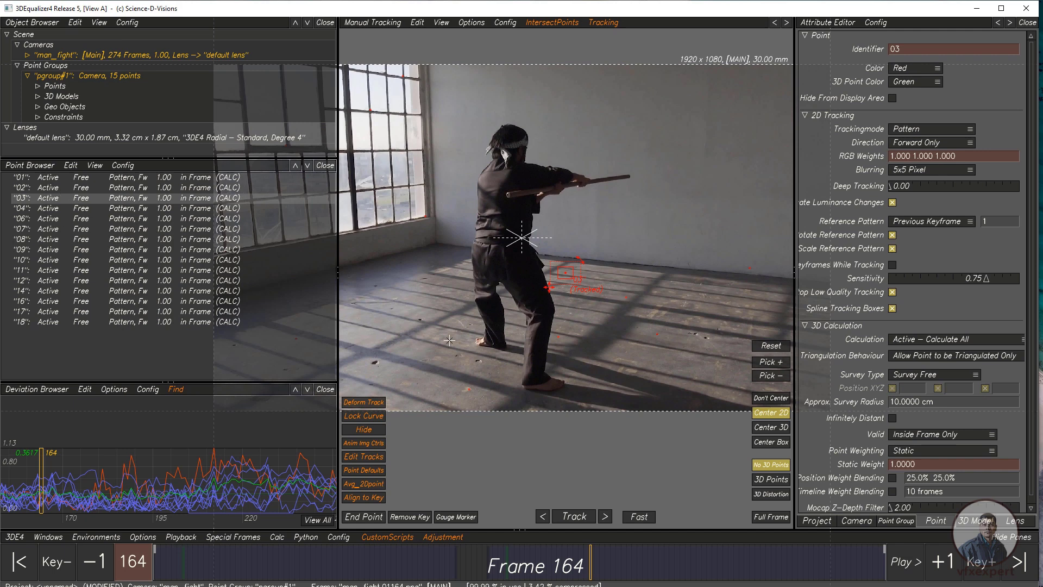
pyautogui.moveTo(266, 485); pyautogui.dragTo(243, 475, button='middle')
pyautogui.moveTo(243, 476); pyautogui.dragTo(222, 478, button='right')
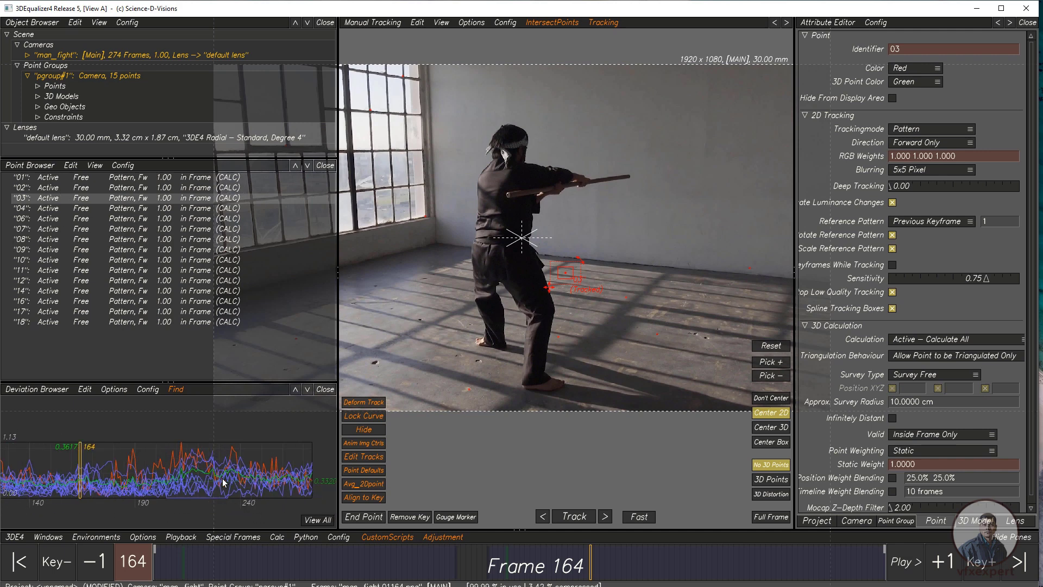
pyautogui.click(305, 519)
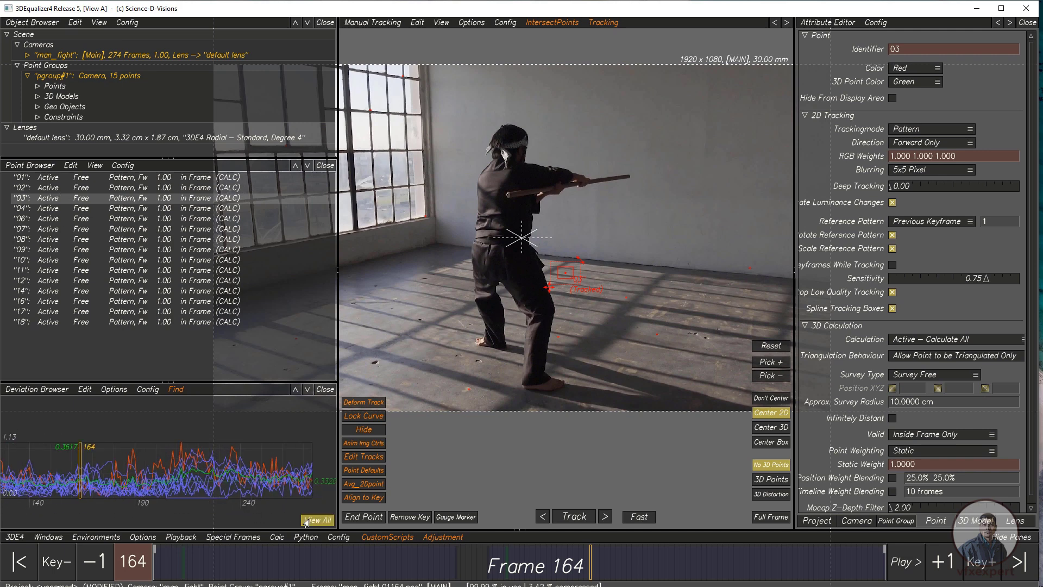
# Set point 03's calculation to Disabled, recalculate the solve, and use the result.
pyautogui.rightClick(73, 200)
pyautogui.moveTo(122, 249)
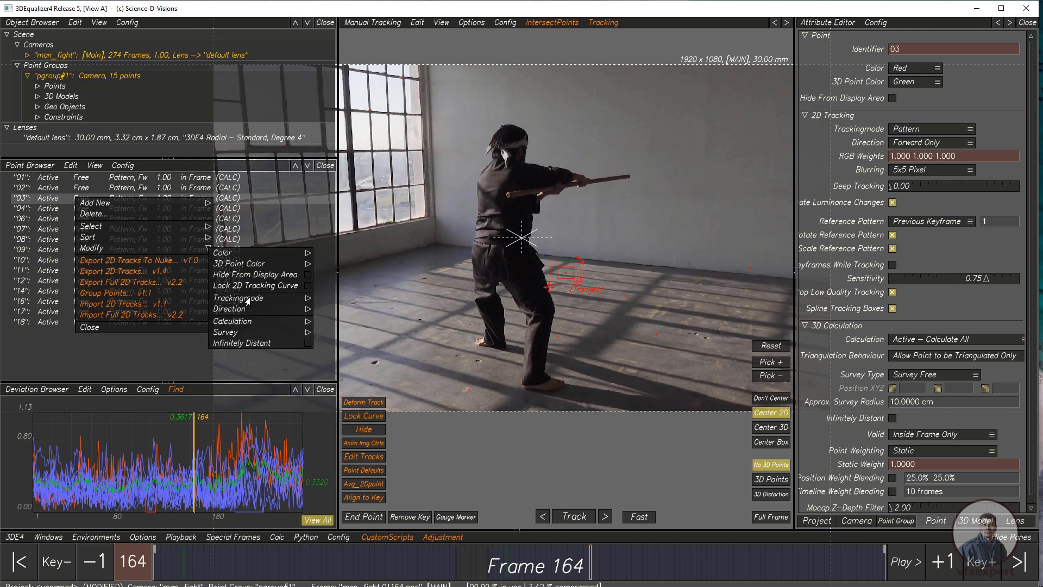
pyautogui.moveTo(264, 325)
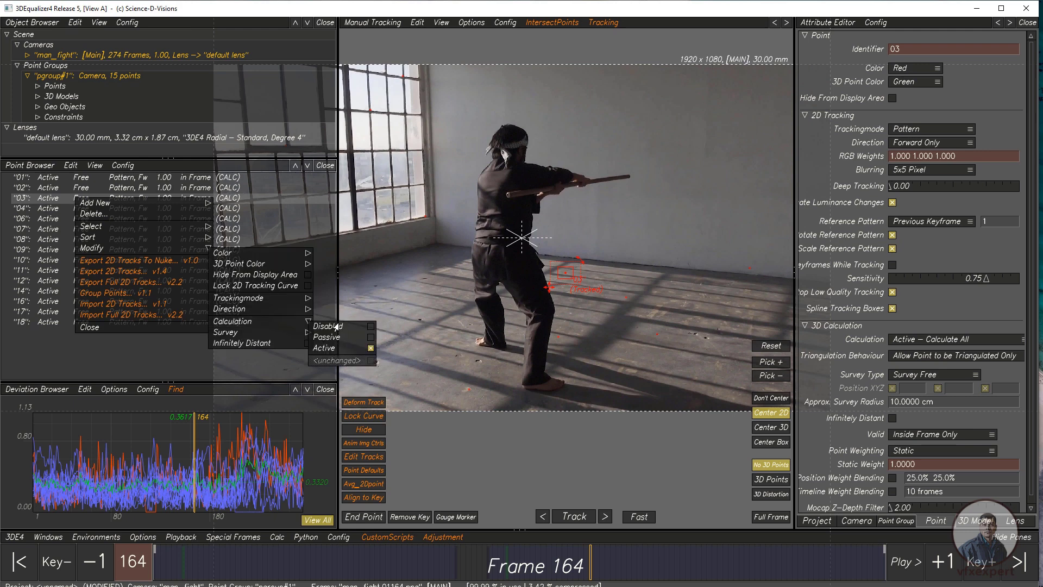
pyautogui.click(370, 327)
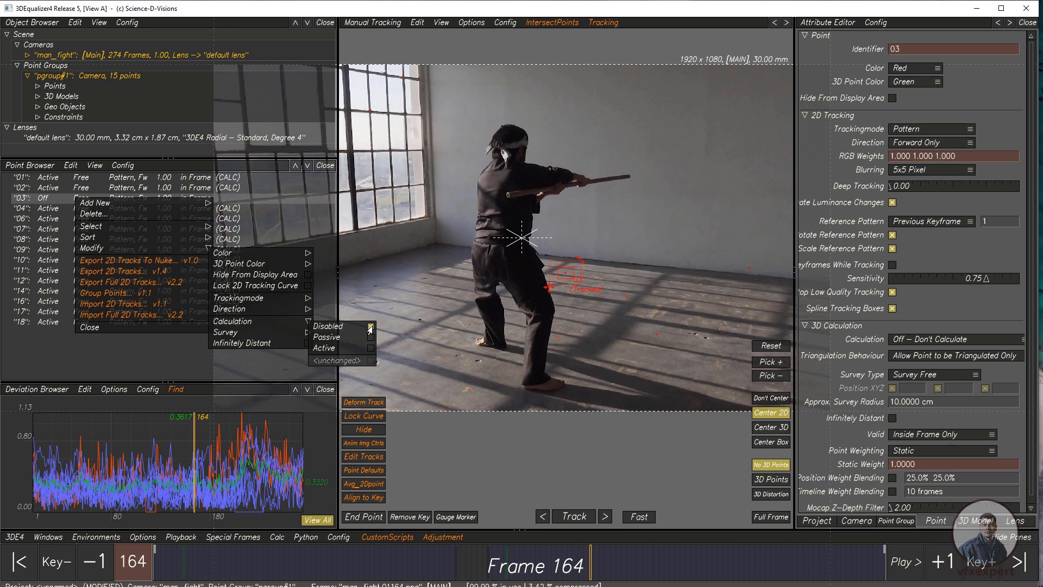
pyautogui.click(569, 379)
pyautogui.hotkey('alt', 'c')
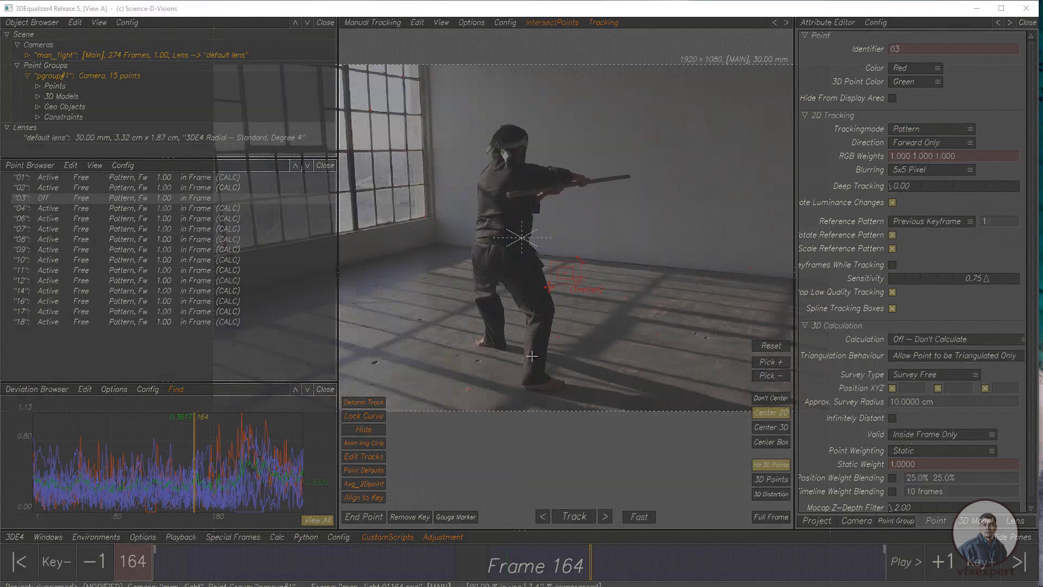
pyautogui.click(667, 488)
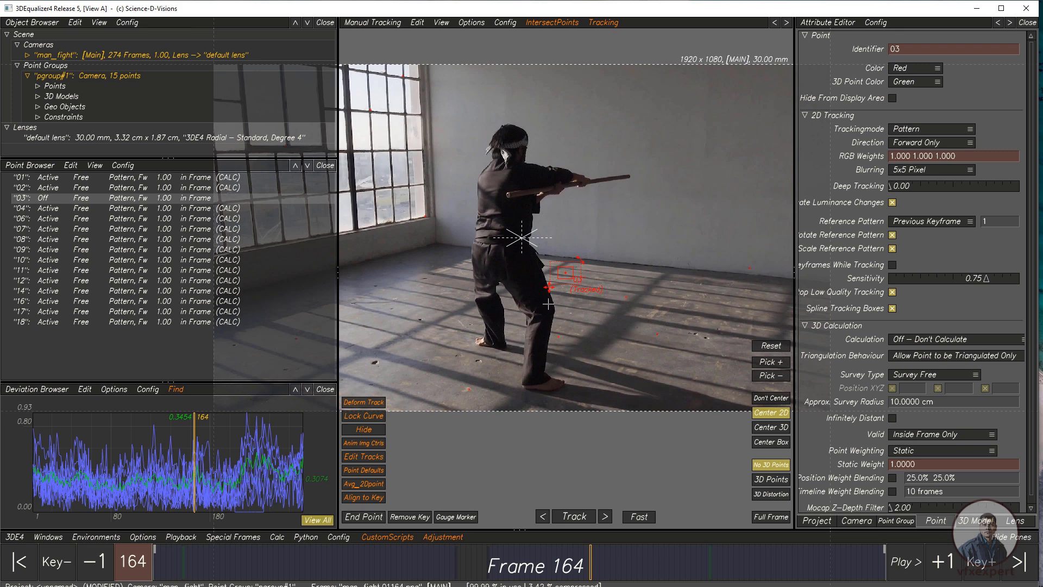
# Set point 03's calculation back to Active, recalculate the solve, and use the result.
pyautogui.rightClick(198, 203)
pyautogui.moveTo(217, 250)
pyautogui.moveTo(381, 324)
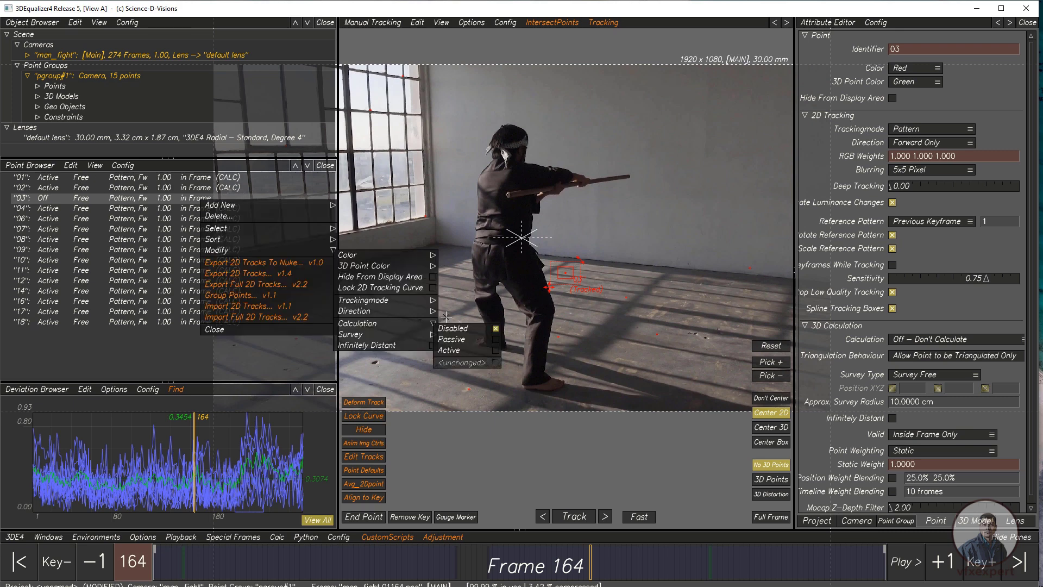
pyautogui.click(489, 350)
pyautogui.hotkey('alt', 'c')
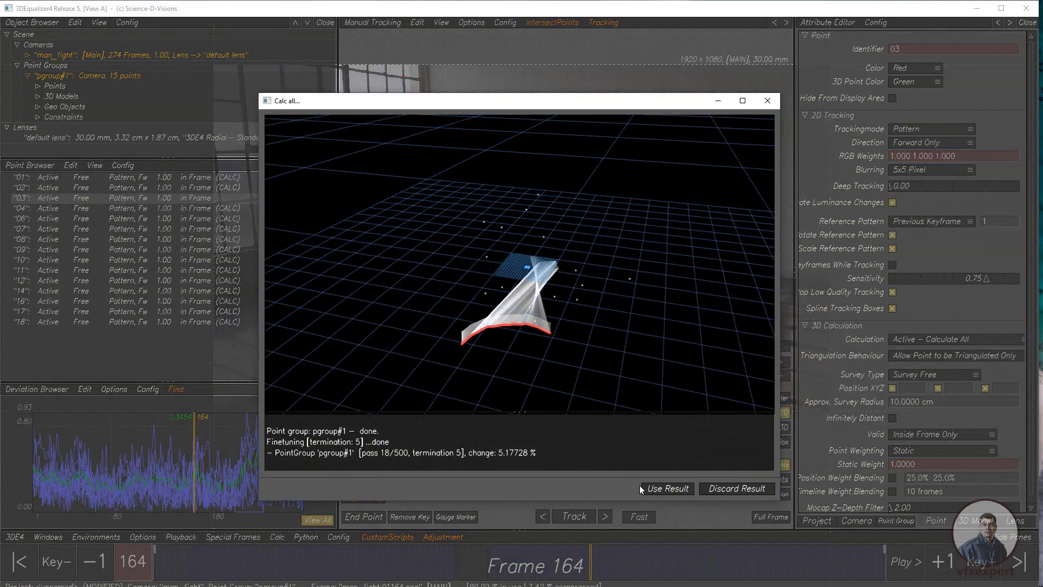
pyautogui.click(642, 486)
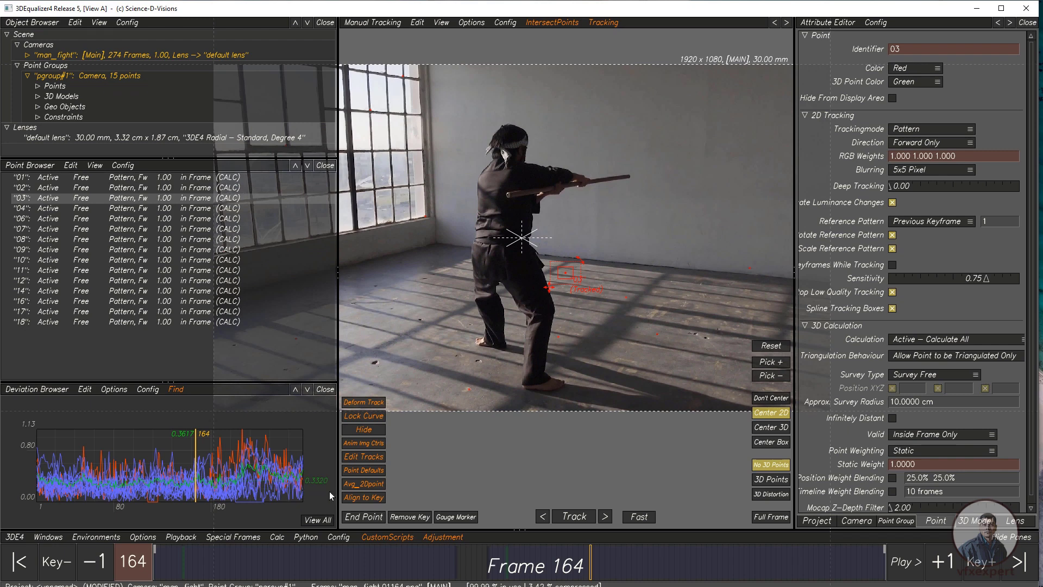
# Clear the point selection, switch the view to Lineup Controls, and widen it to show the full frame.
pyautogui.click(630, 347)
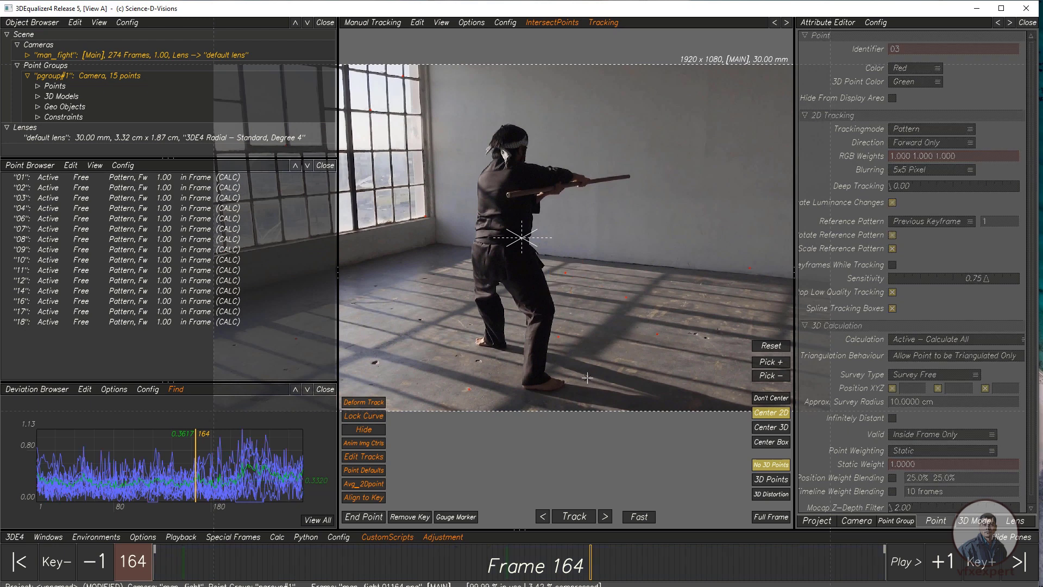
pyautogui.moveTo(582, 376); pyautogui.dragTo(567, 382, button='middle')
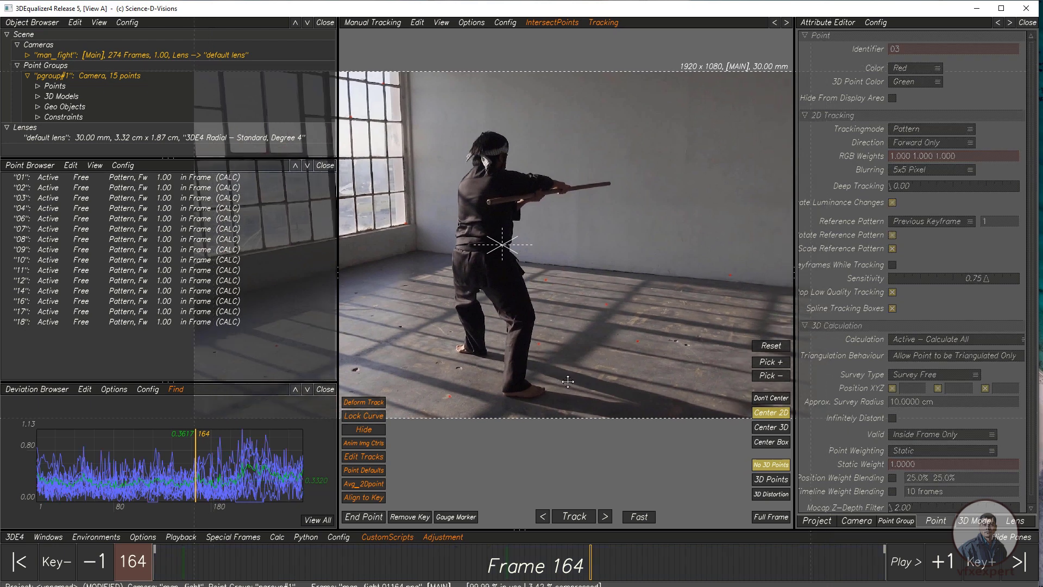
pyautogui.press('F2')
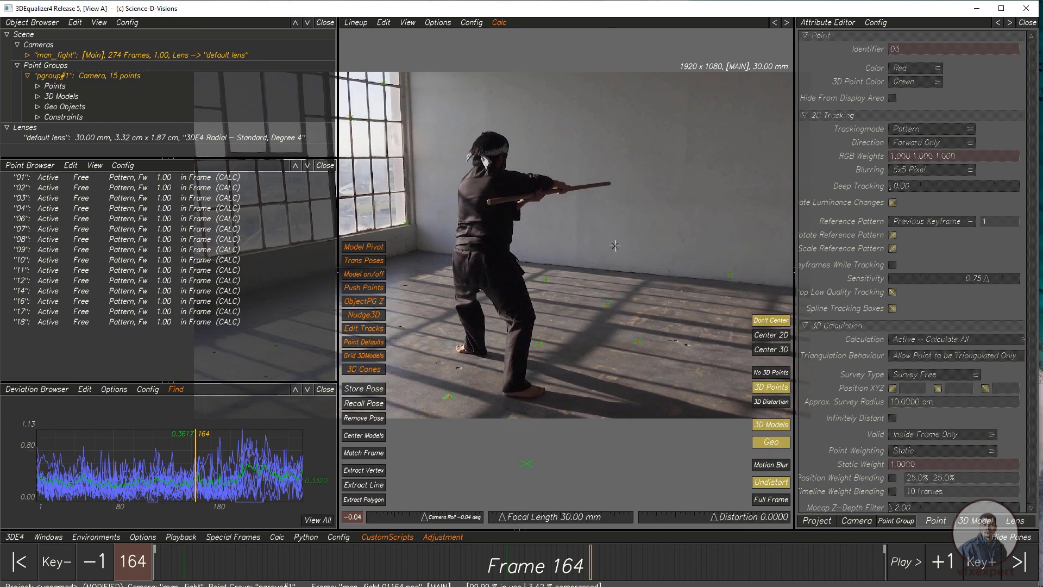
pyautogui.click(356, 23)
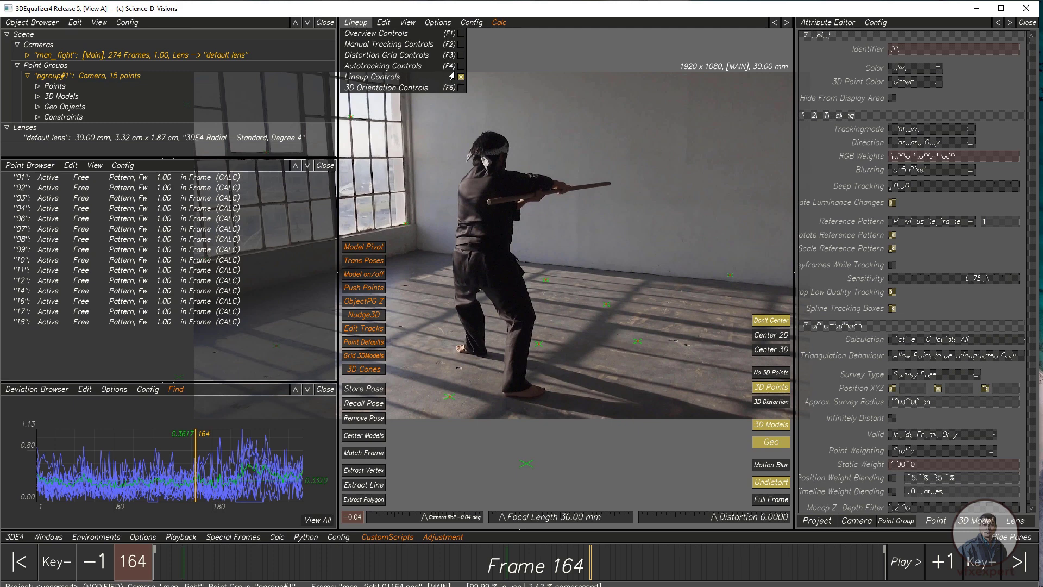
pyautogui.click(521, 295)
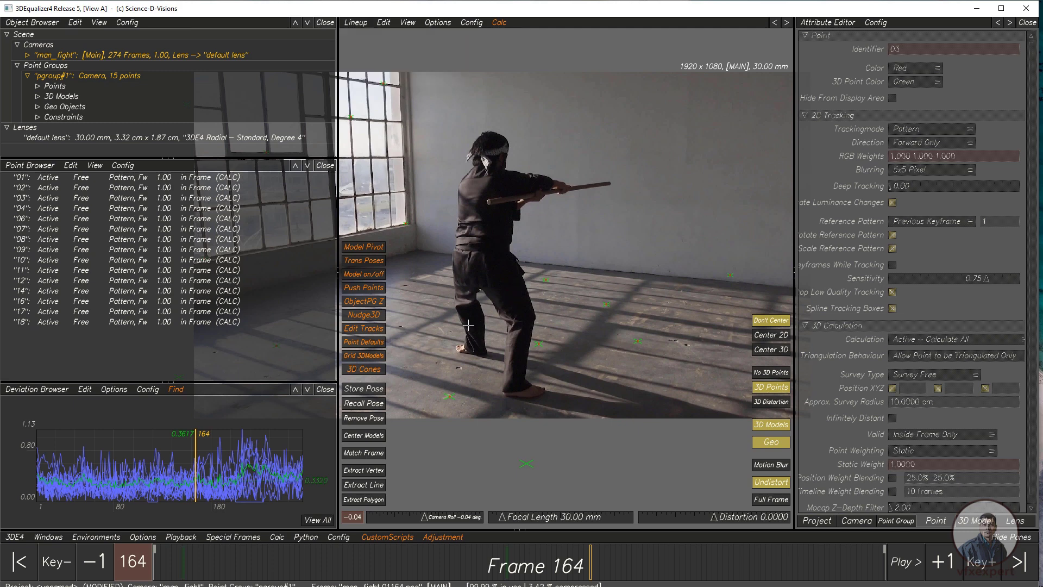
pyautogui.moveTo(338, 215); pyautogui.dragTo(242, 214)
pyautogui.scroll(-2, 481, 338)
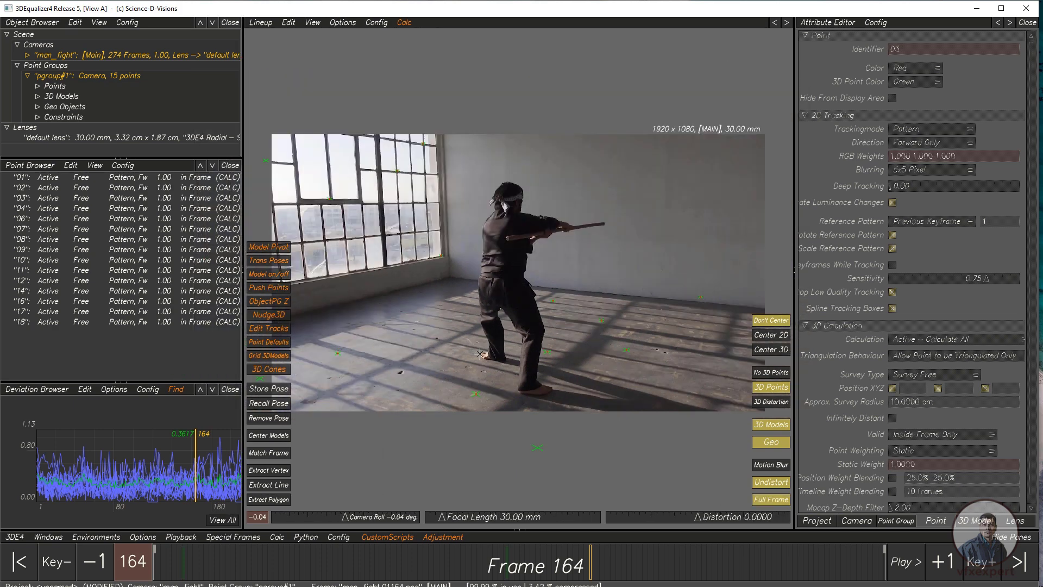
# Scrub the footage back to frame 152 to check the 3D points, and set the default lens's focal length mode to Adjust.
pyautogui.scroll(2, 497, 333)
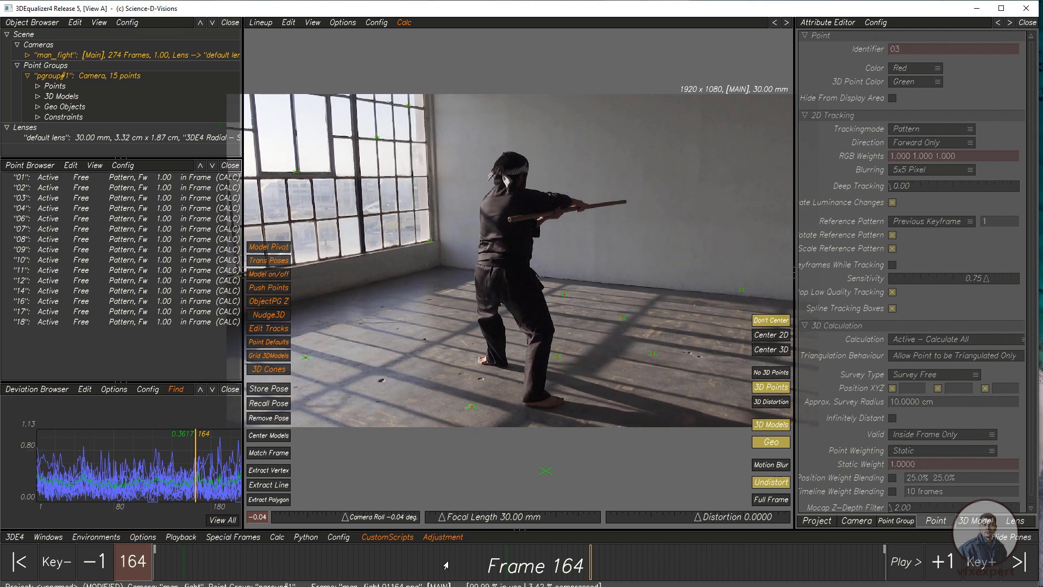
pyautogui.moveTo(465, 568)
pyautogui.mouseDown()
pyautogui.moveTo(779, 566)
pyautogui.moveTo(198, 566)
pyautogui.moveTo(72, 525)
pyautogui.mouseUp()
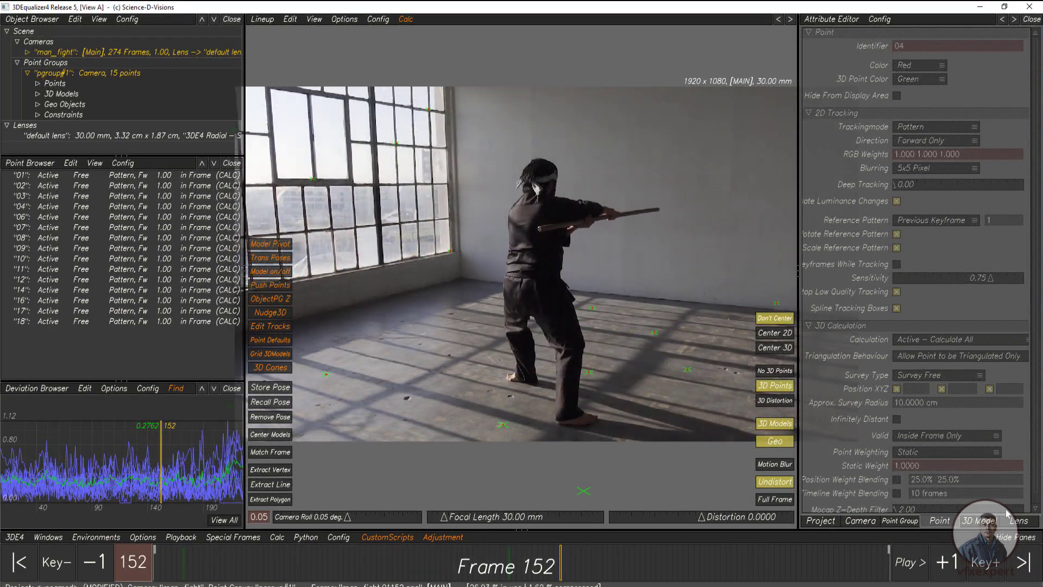
pyautogui.click(1014, 522)
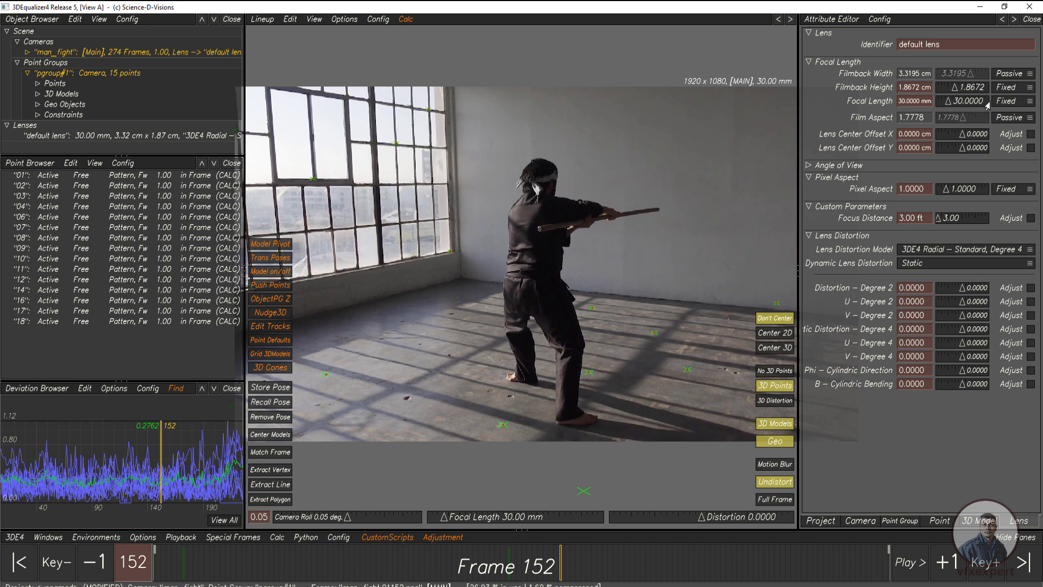
pyautogui.click(1024, 104)
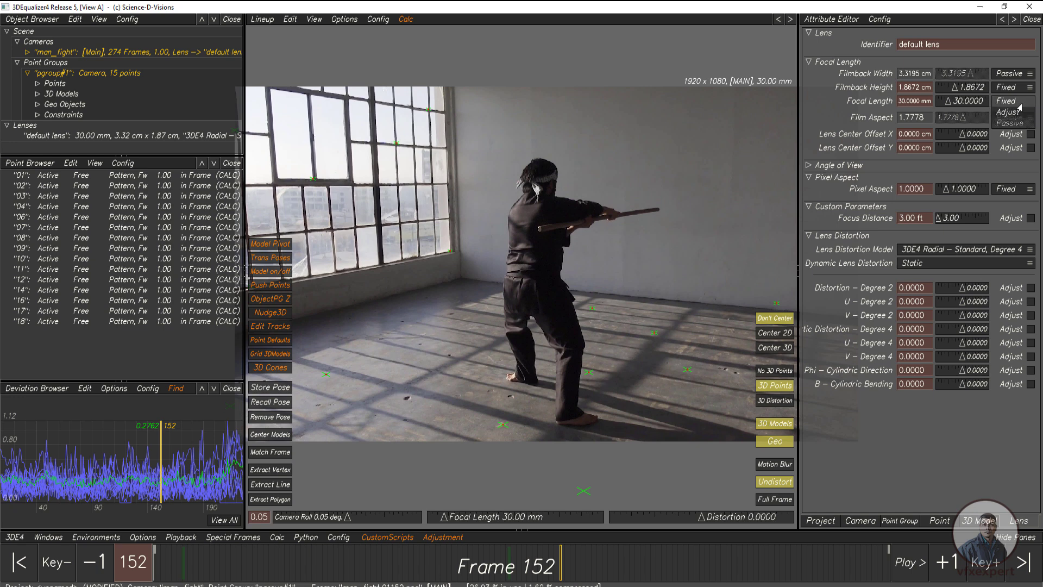
pyautogui.click(1008, 113)
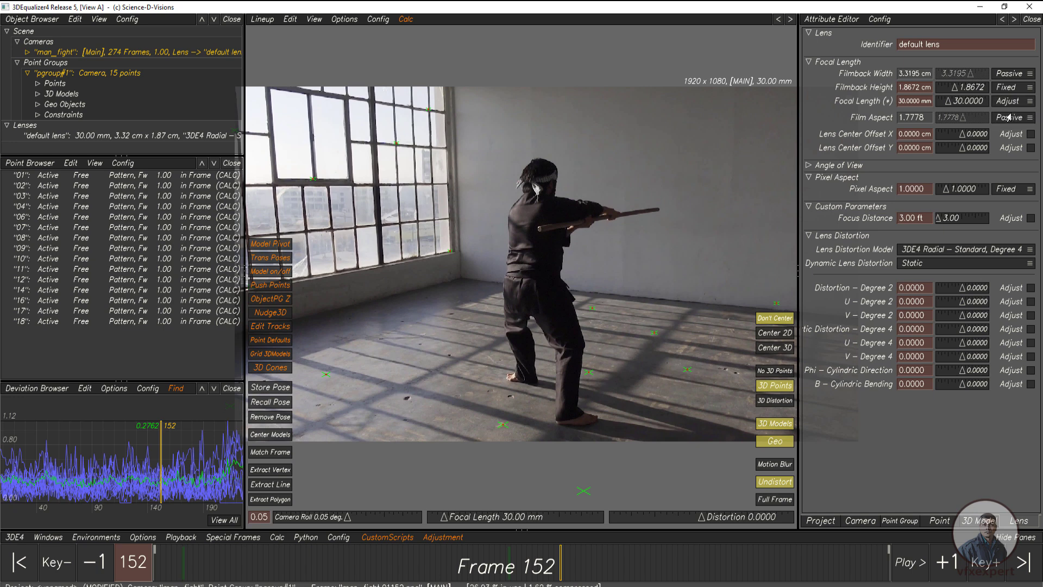
# Run an Adaptive parameter adjustment on the default lens's focal length and transfer the best result's parameters into the project.
pyautogui.click(49, 539)
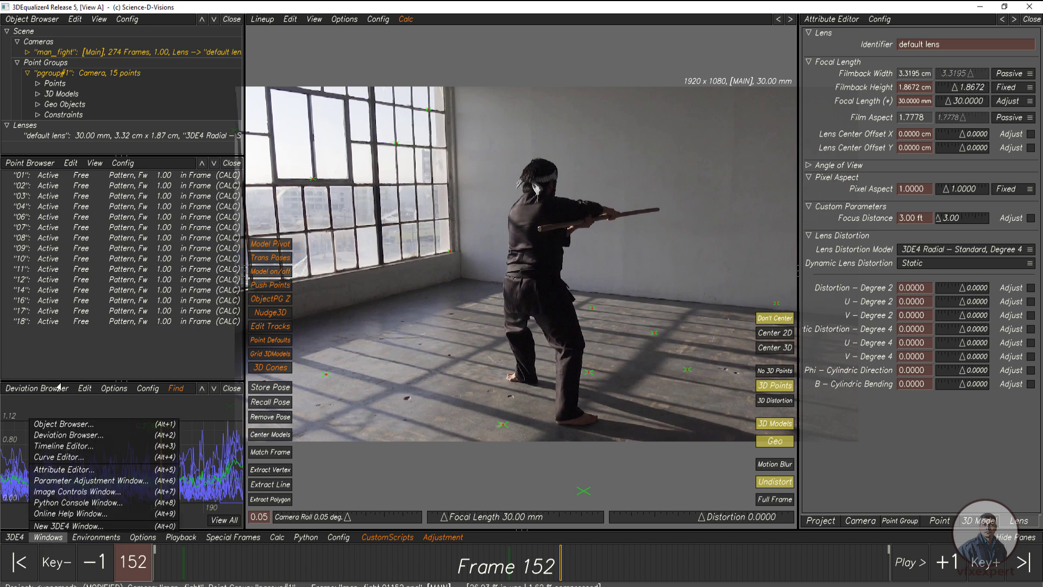
pyautogui.click(123, 482)
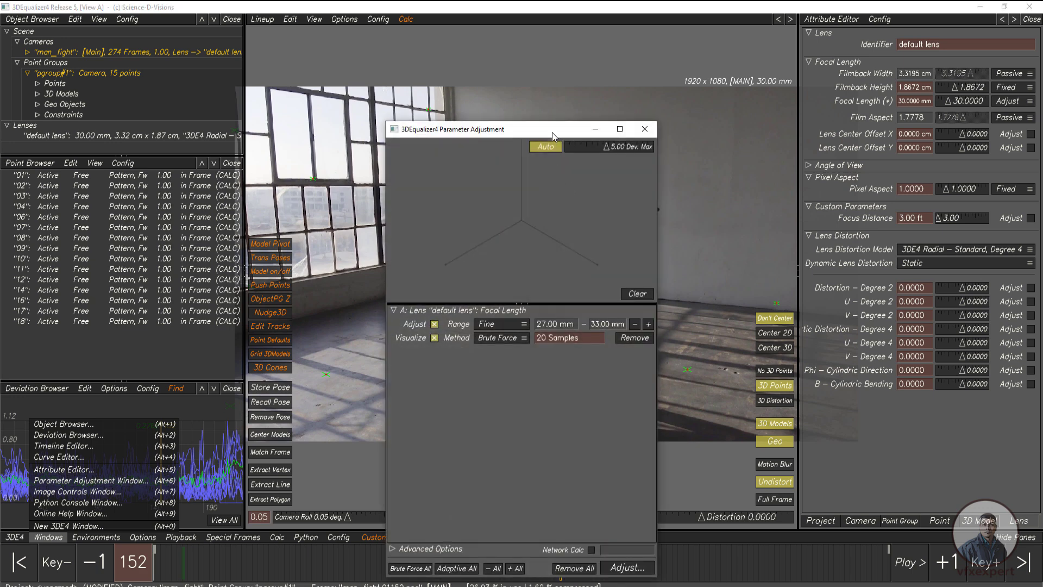
pyautogui.moveTo(553, 136); pyautogui.dragTo(847, 71)
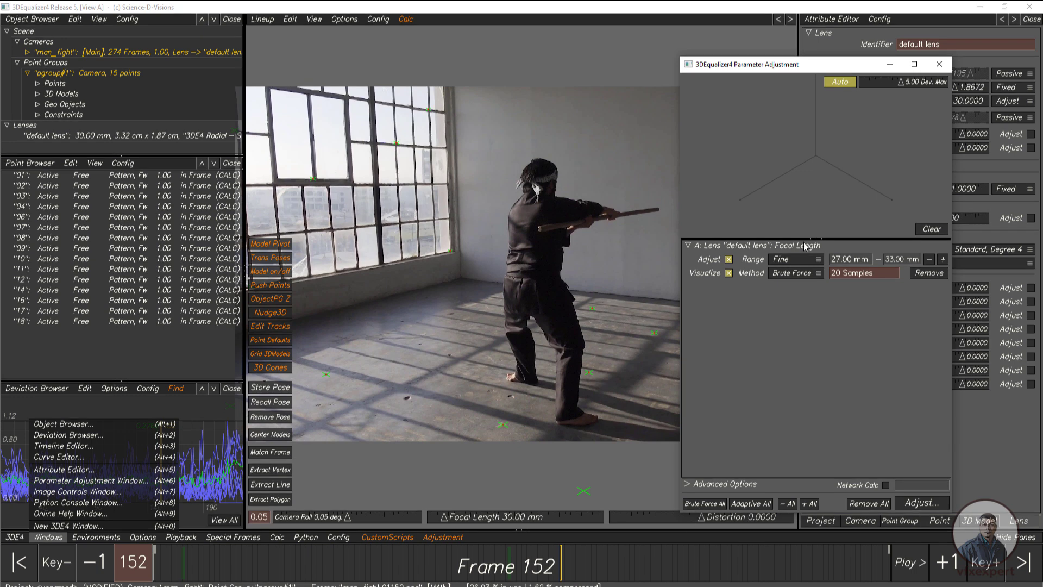
pyautogui.click(750, 504)
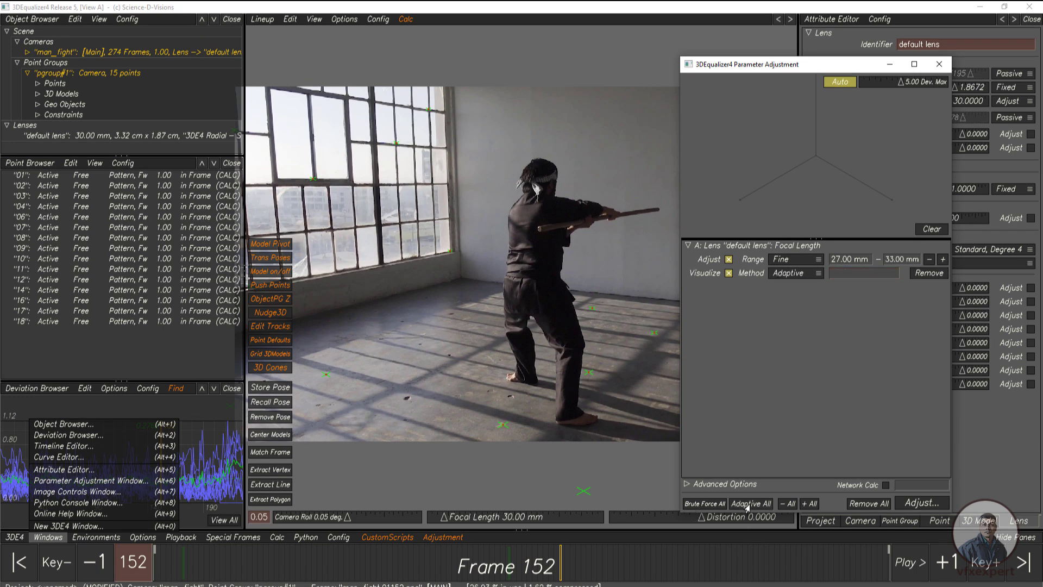
pyautogui.click(918, 503)
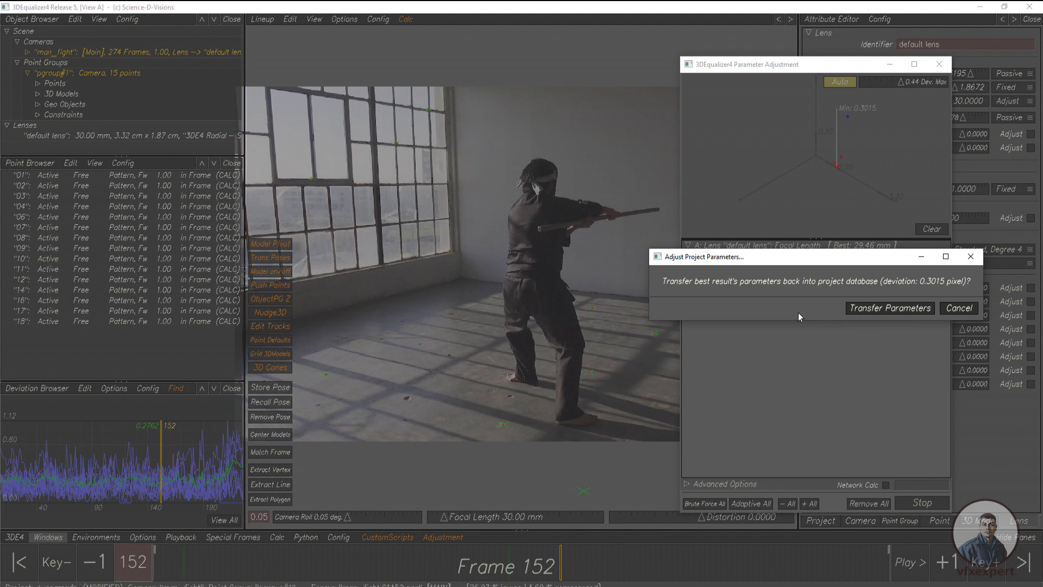
pyautogui.click(874, 308)
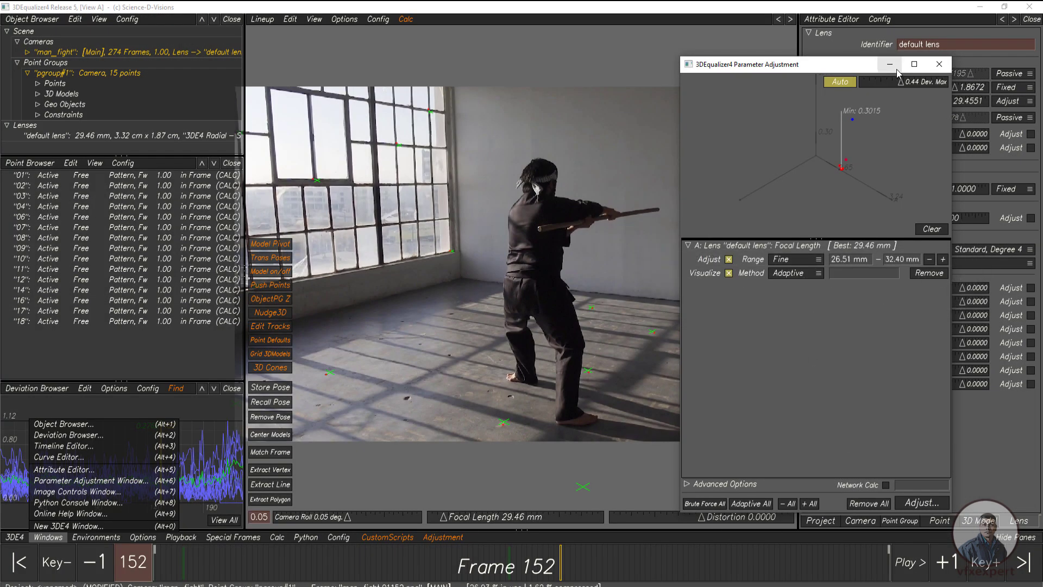
pyautogui.click(939, 64)
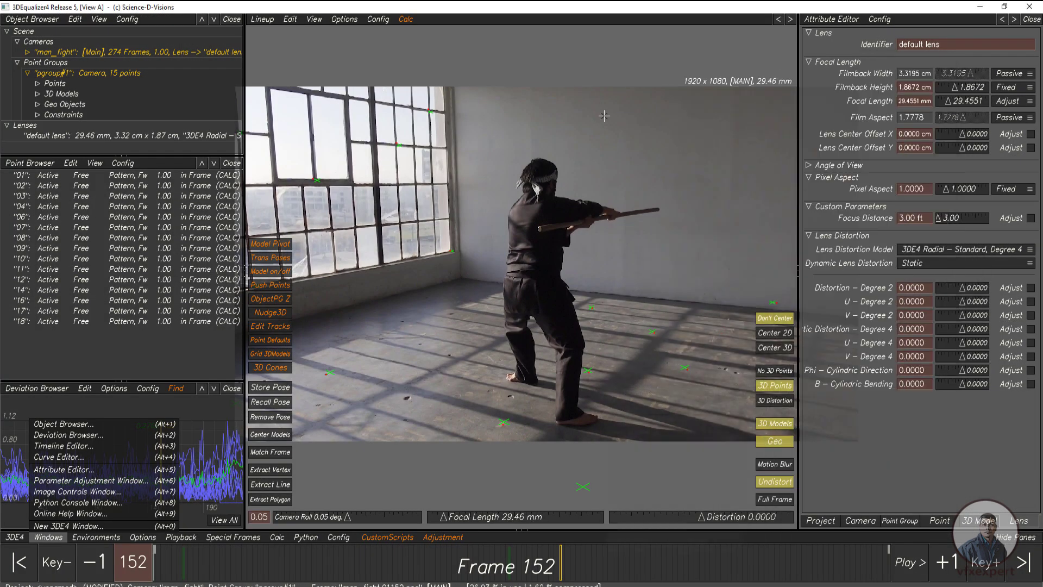
# Fit the deviation curves to the full range, recalculate the solve with the adjusted focal length, and use the result.
pyautogui.click(221, 520)
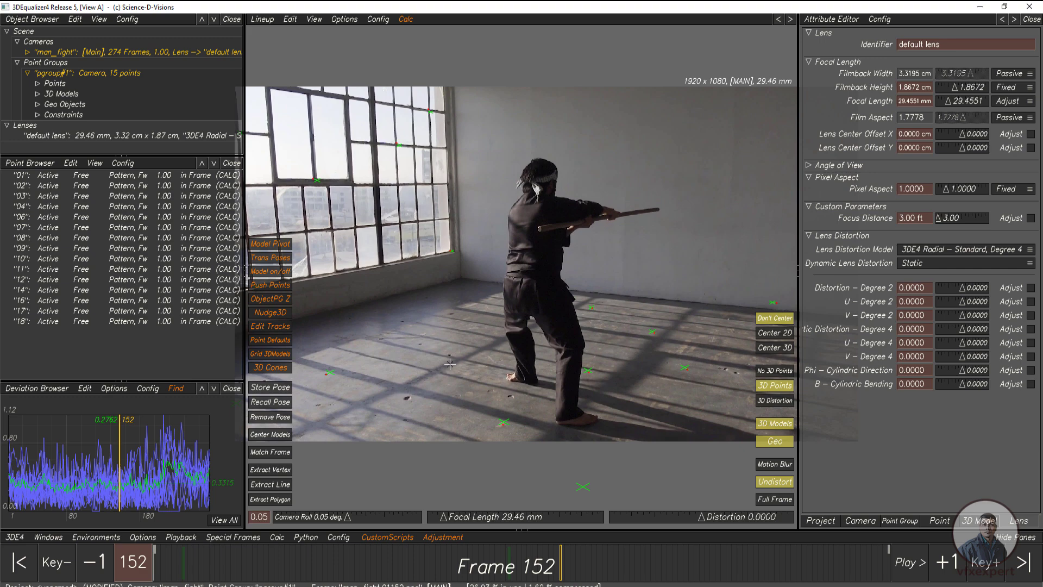
pyautogui.hotkey('alt', 'c')
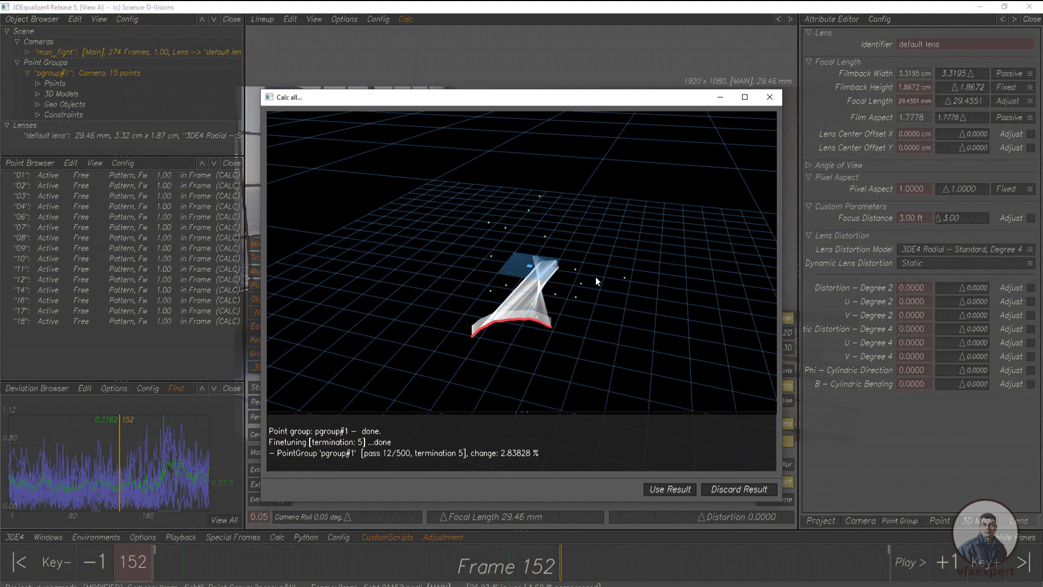
pyautogui.click(662, 490)
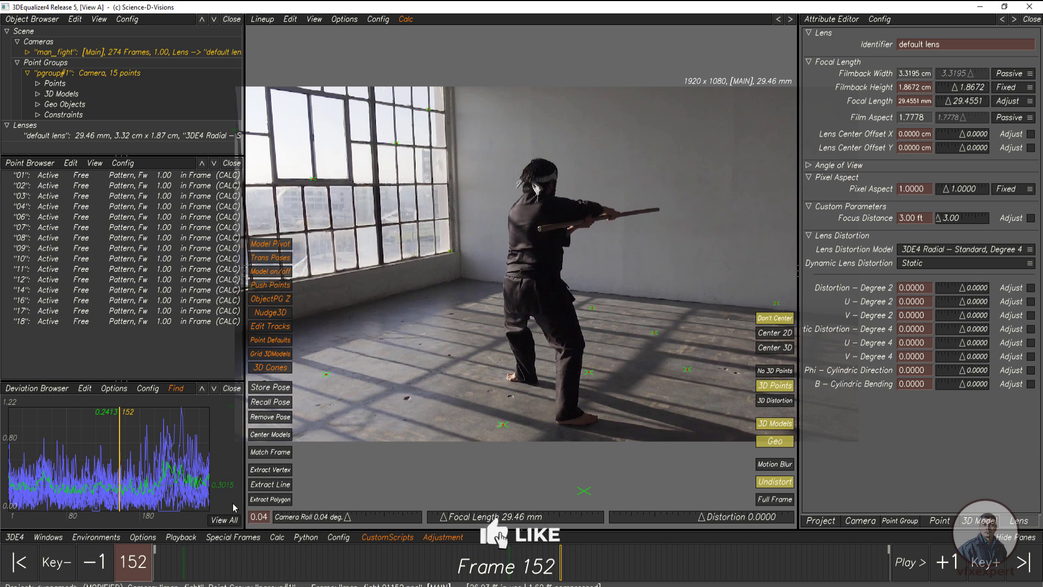
# Examine the new deviation curves past frame 152, and scrub the footage from frame 1 to frame 19 to check the points.
pyautogui.click(225, 519)
pyautogui.moveTo(220, 504); pyautogui.dragTo(182, 500, button='right')
pyautogui.moveTo(182, 500); pyautogui.dragTo(191, 491, button='middle')
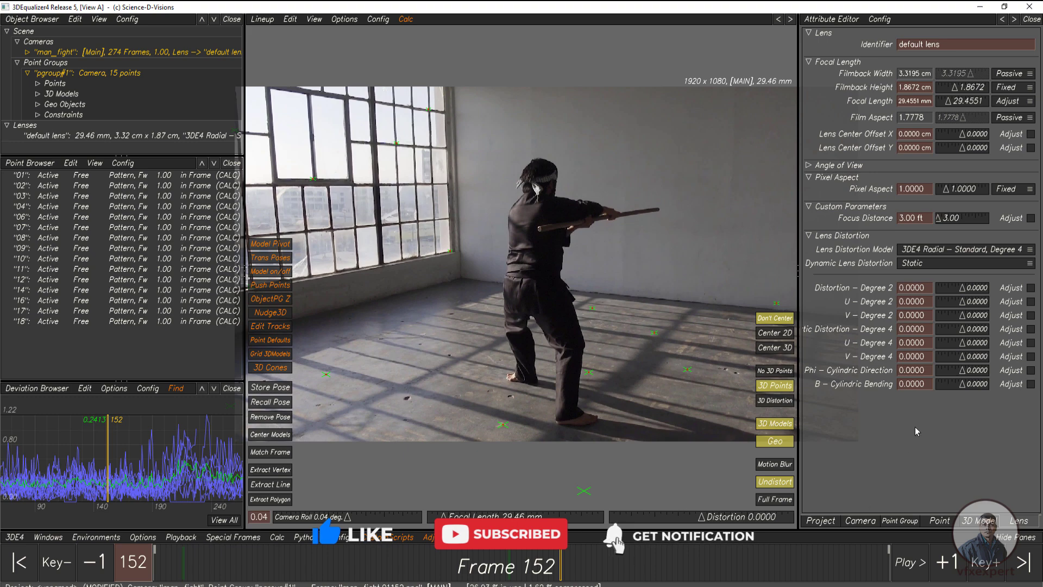
pyautogui.moveTo(562, 555); pyautogui.dragTo(132, 564)
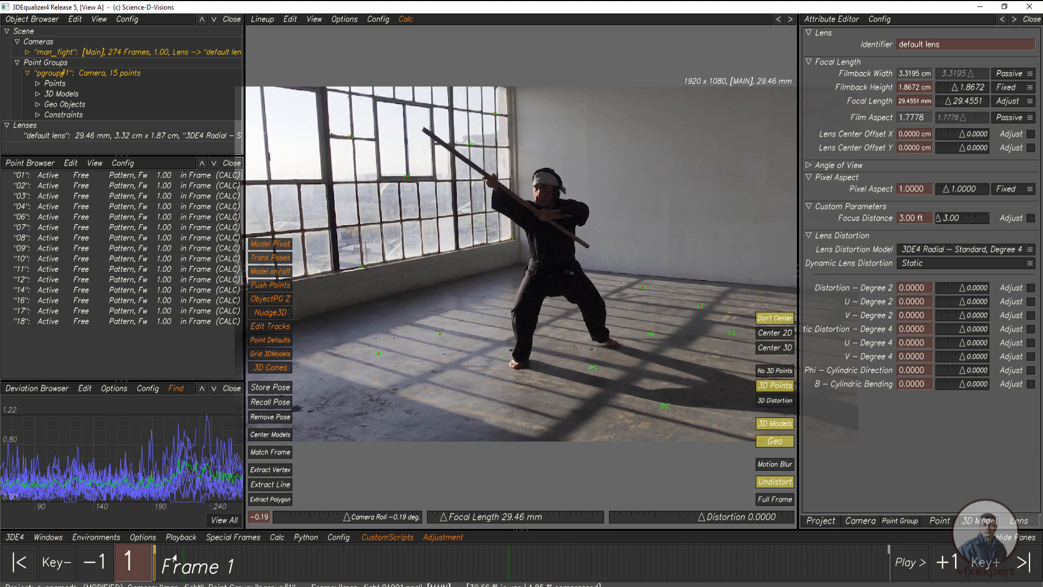
pyautogui.moveTo(175, 560); pyautogui.dragTo(205, 569)
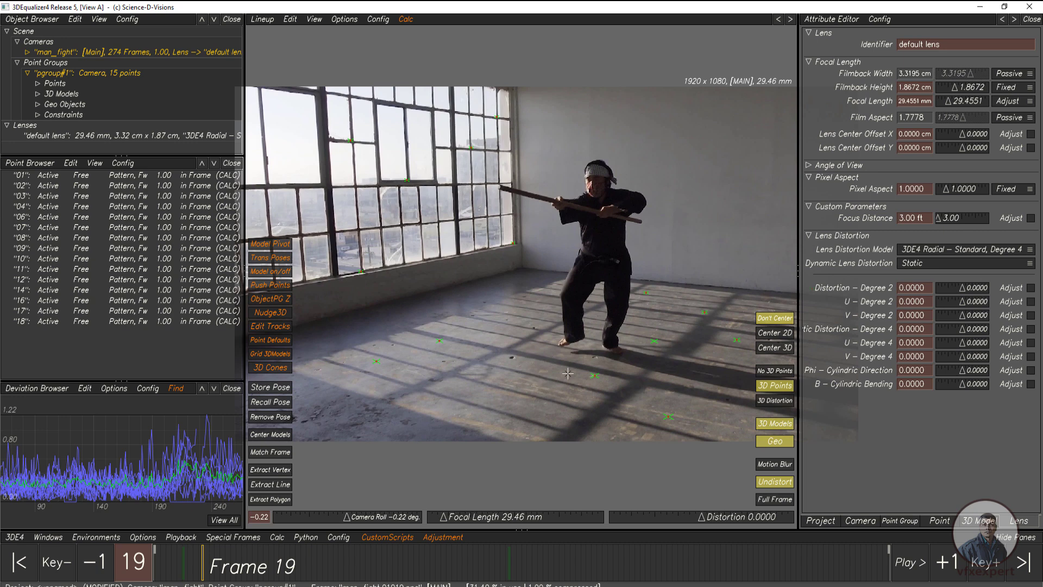
# Select the three floor points 16, 12 and 18 together in the Lineup view.
pyautogui.scroll(2, 600, 377)
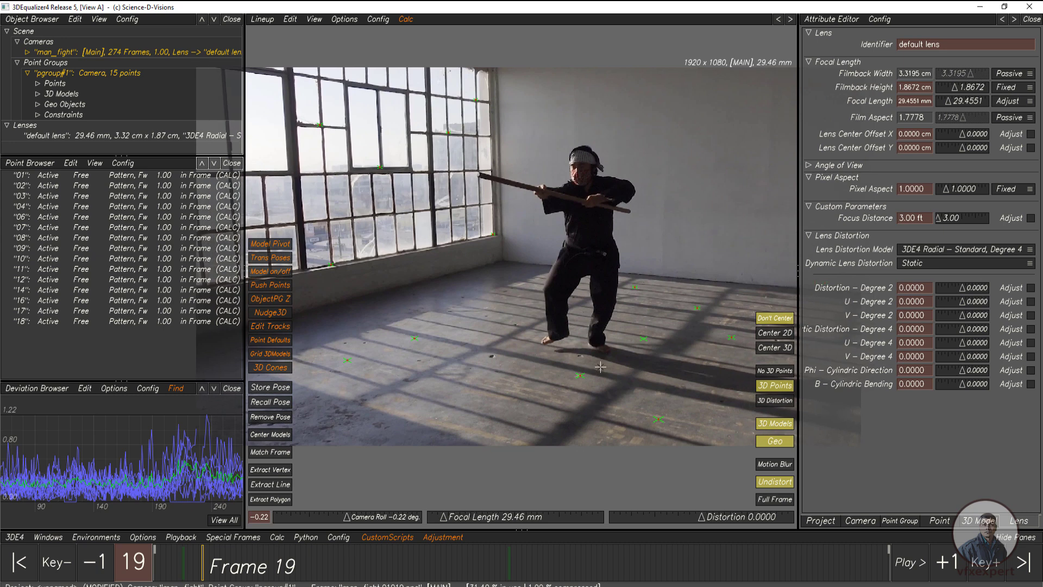
pyautogui.click(429, 350)
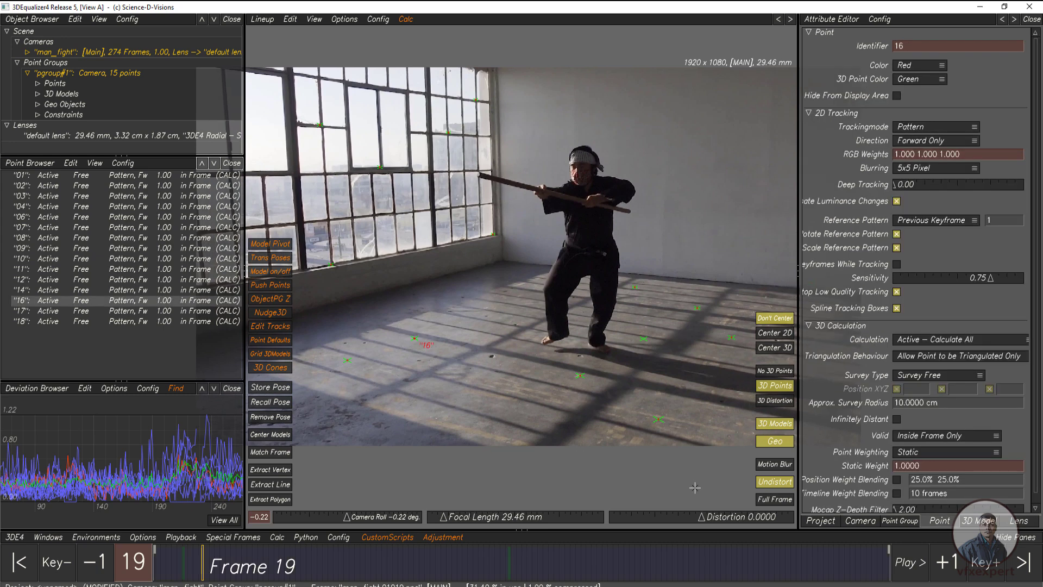
pyautogui.keyDown('ctrl'); pyautogui.click(580, 375); pyautogui.keyUp('ctrl')
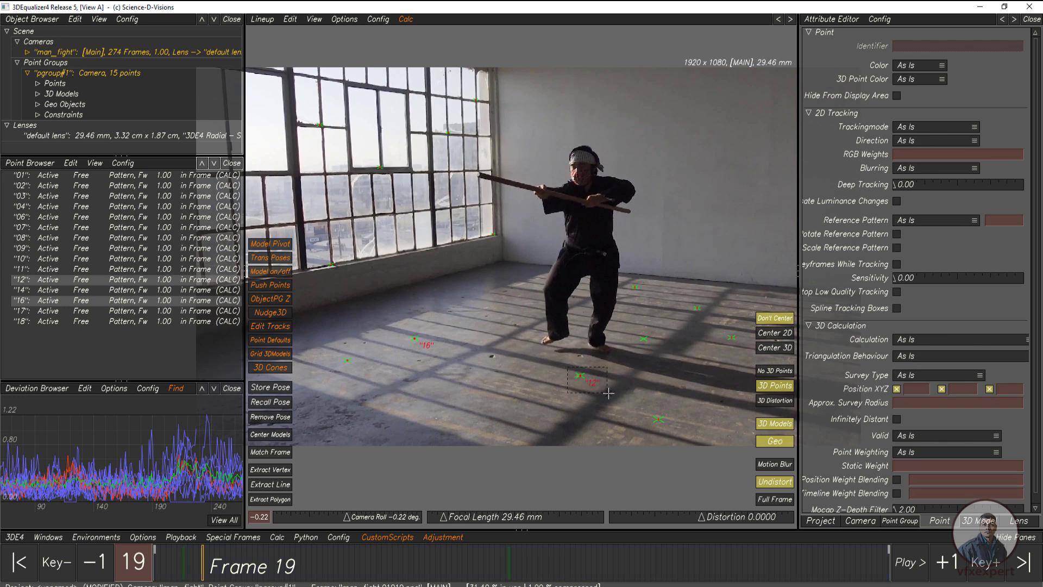
pyautogui.keyDown('ctrl'); pyautogui.click(707, 309); pyautogui.keyUp('ctrl')
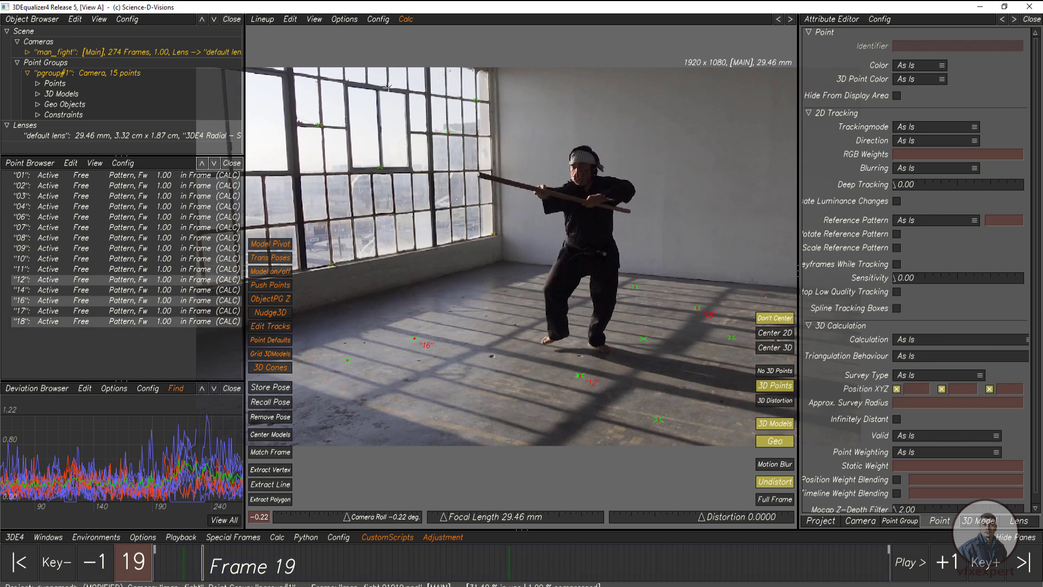
# Switch to 3D Orientation Controls and show the point cloud in an orthographic side view.
pyautogui.click(262, 21)
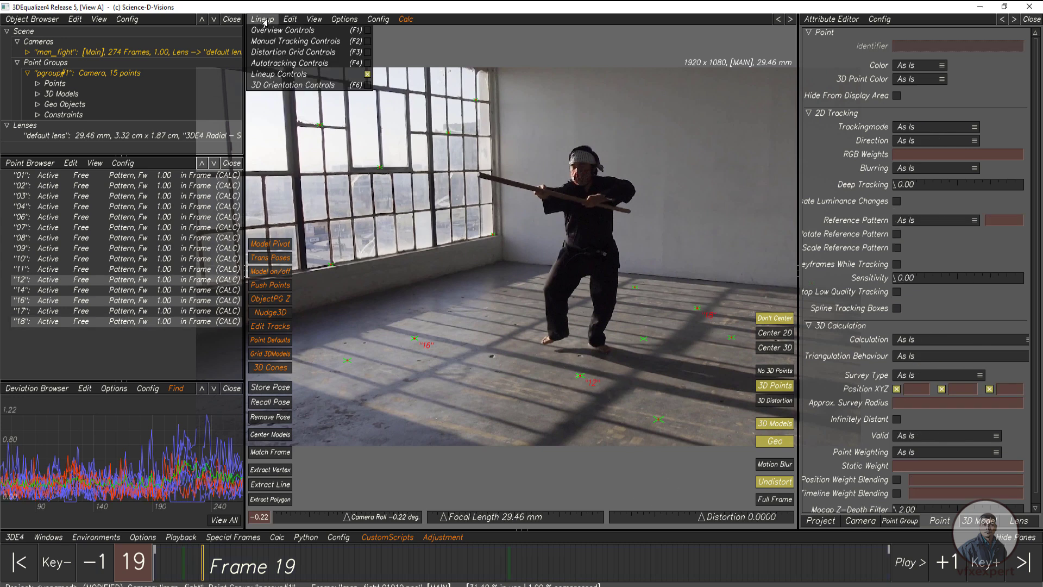
pyautogui.click(299, 87)
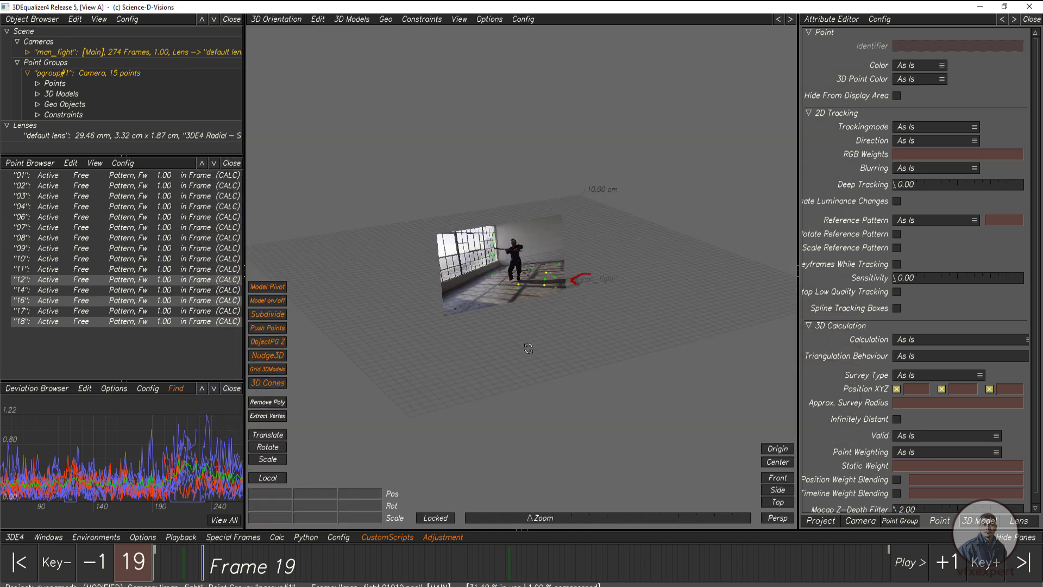
pyautogui.click(777, 489)
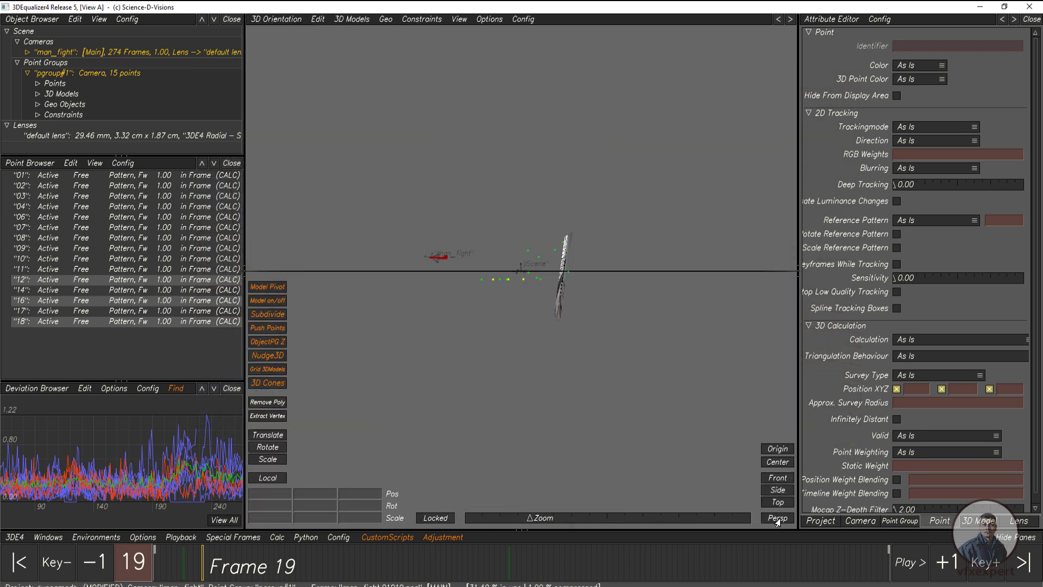
pyautogui.moveTo(632, 397); pyautogui.dragTo(652, 413, button='right')
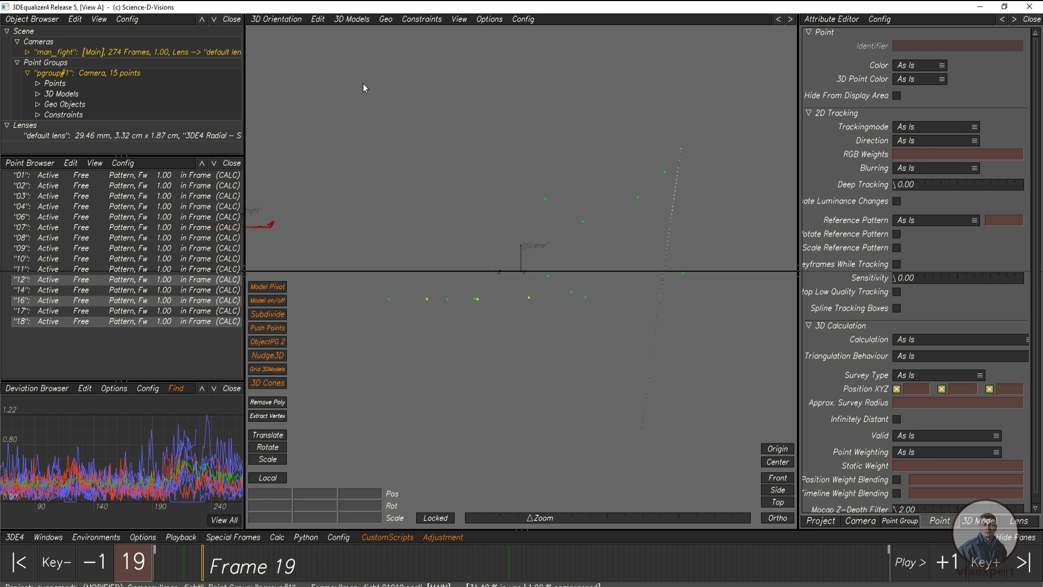
pyautogui.click(317, 19)
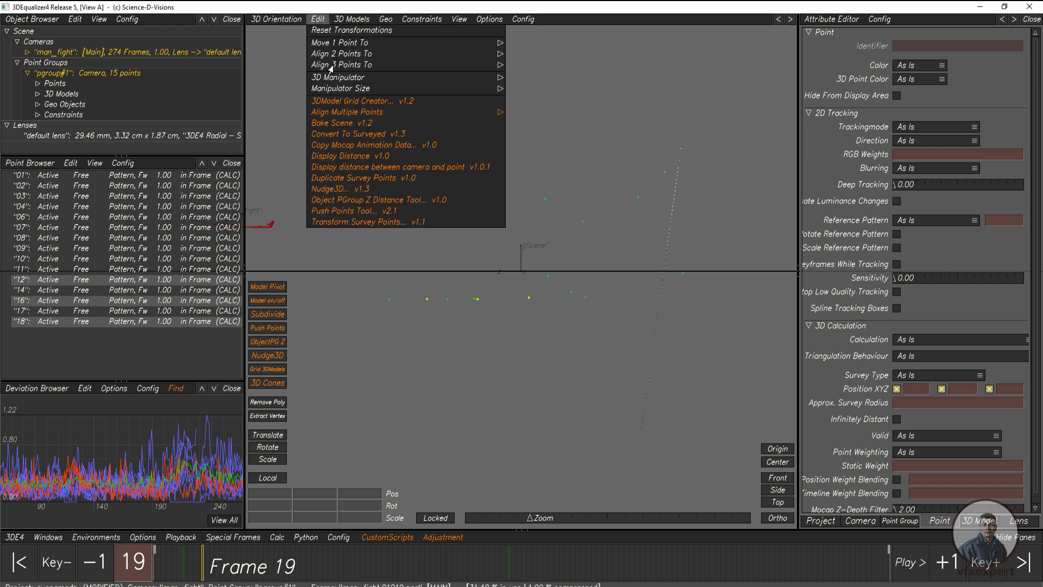
pyautogui.moveTo(352, 67)
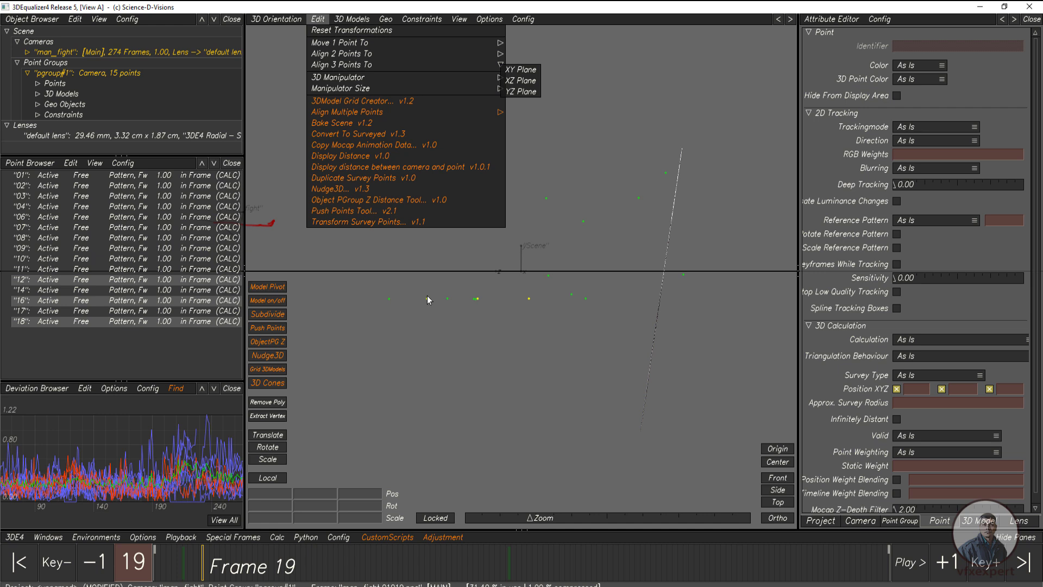
pyautogui.click(318, 22)
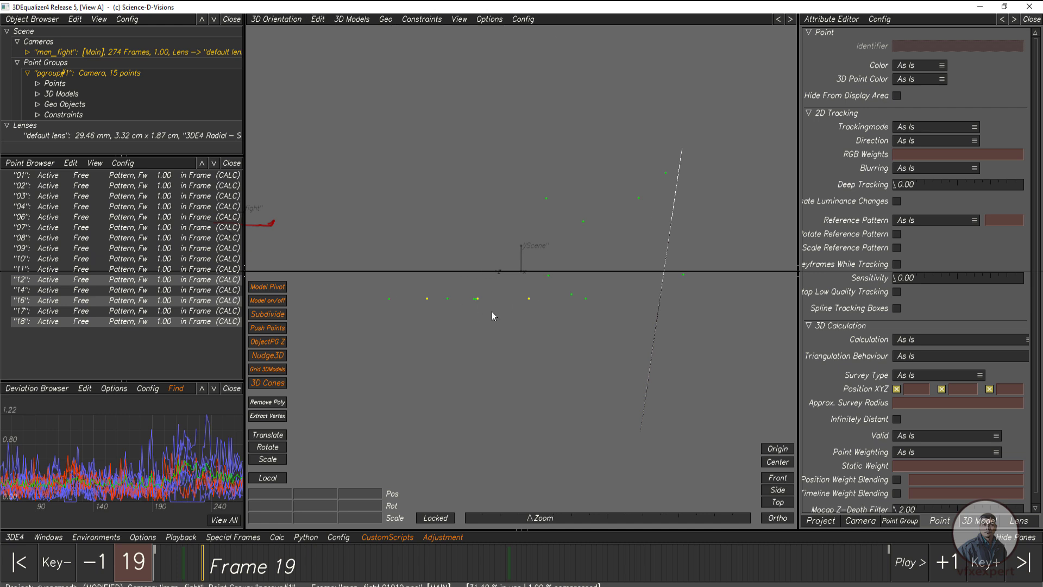
# Return to Lineup Controls and select only floor point 12.
pyautogui.click(284, 20)
pyautogui.click(273, 76)
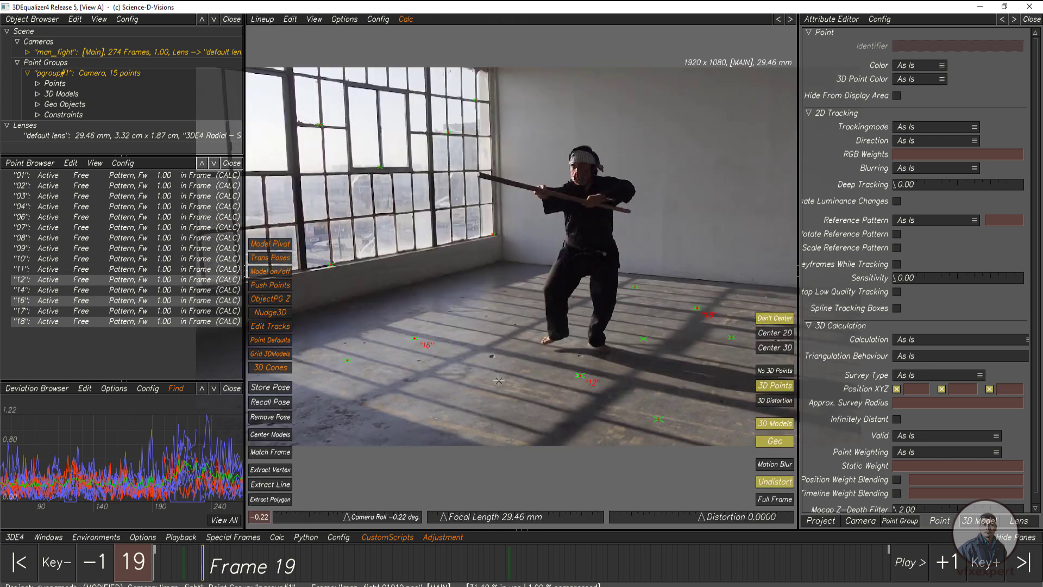
pyautogui.click(540, 374)
pyautogui.moveTo(561, 364); pyautogui.dragTo(586, 390)
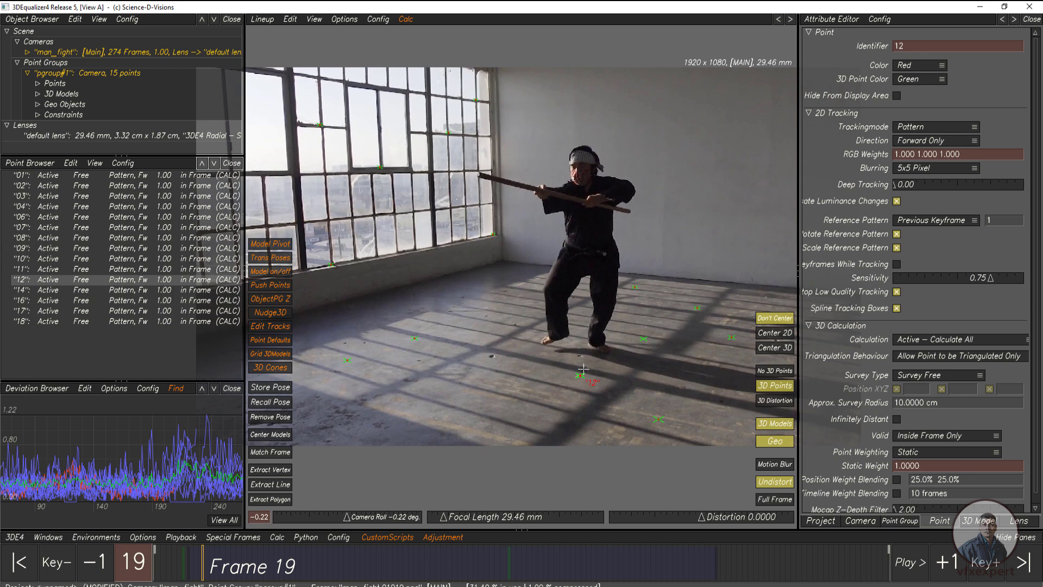
# In the 3D Orientation Controls, move the selected floor point 12 to the scene origin.
pyautogui.click(265, 20)
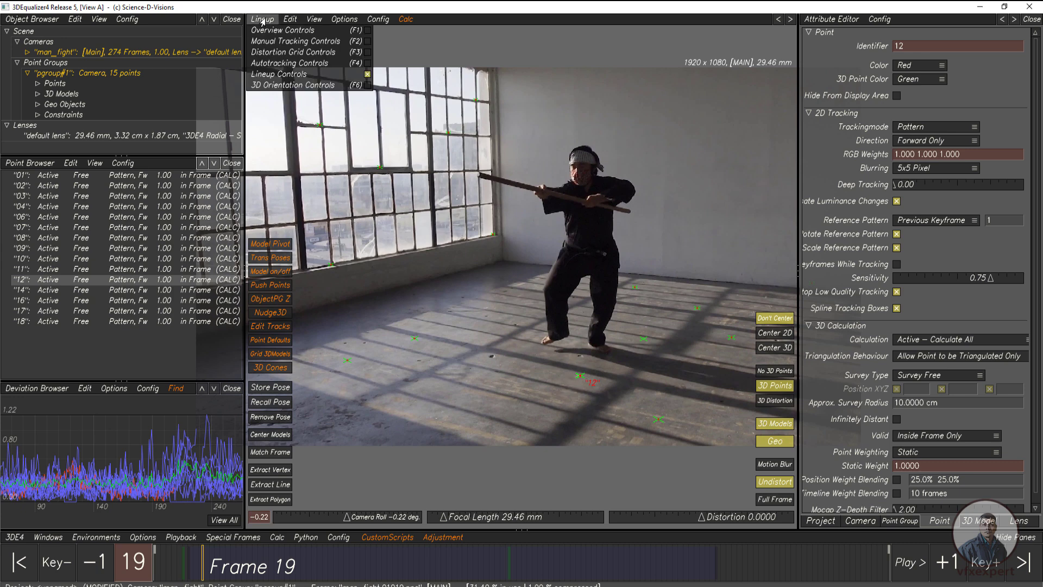
pyautogui.click(271, 85)
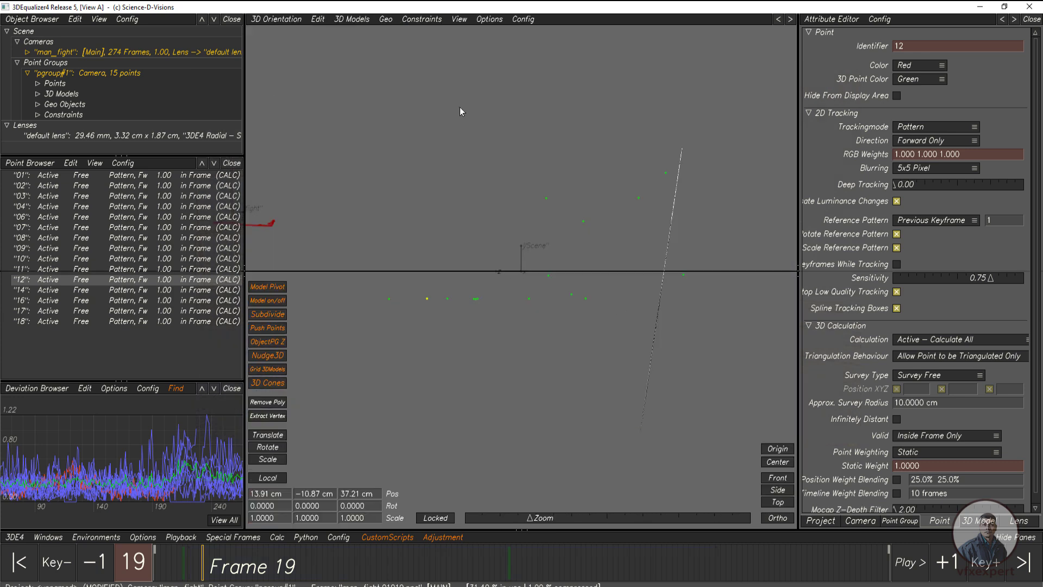
pyautogui.click(316, 19)
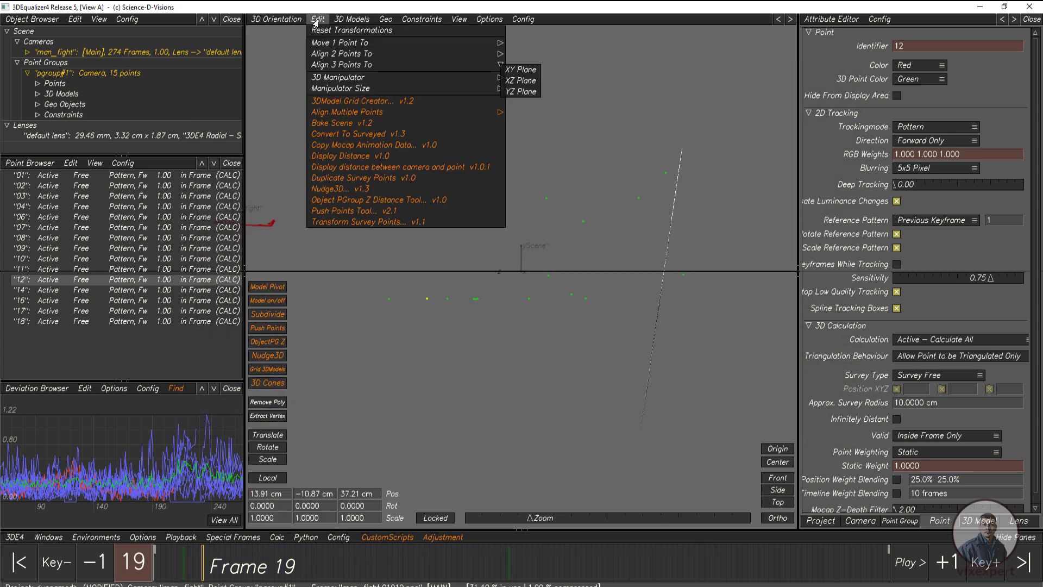
pyautogui.moveTo(347, 42)
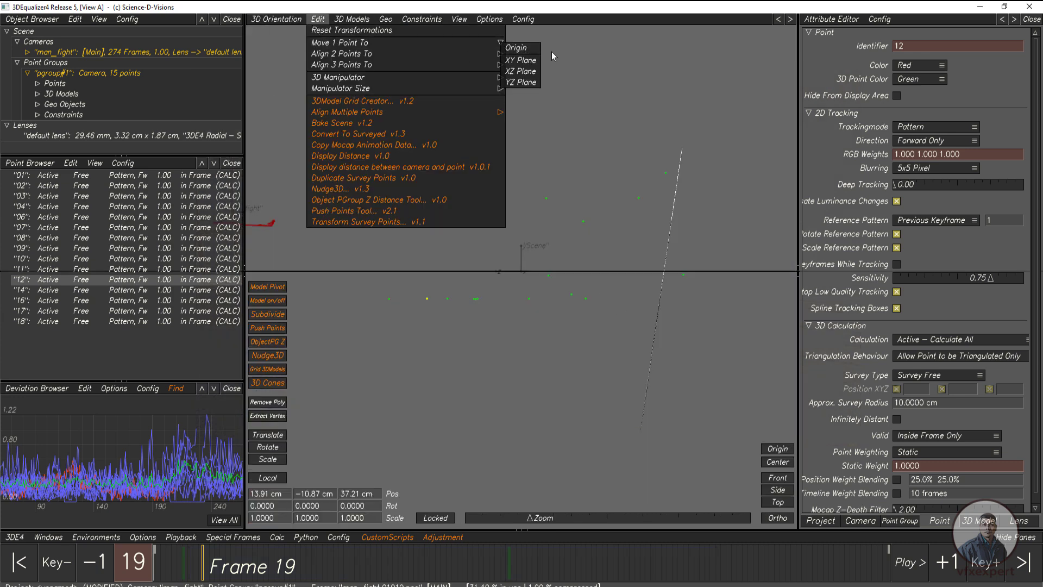
pyautogui.click(518, 49)
pyautogui.click(592, 311)
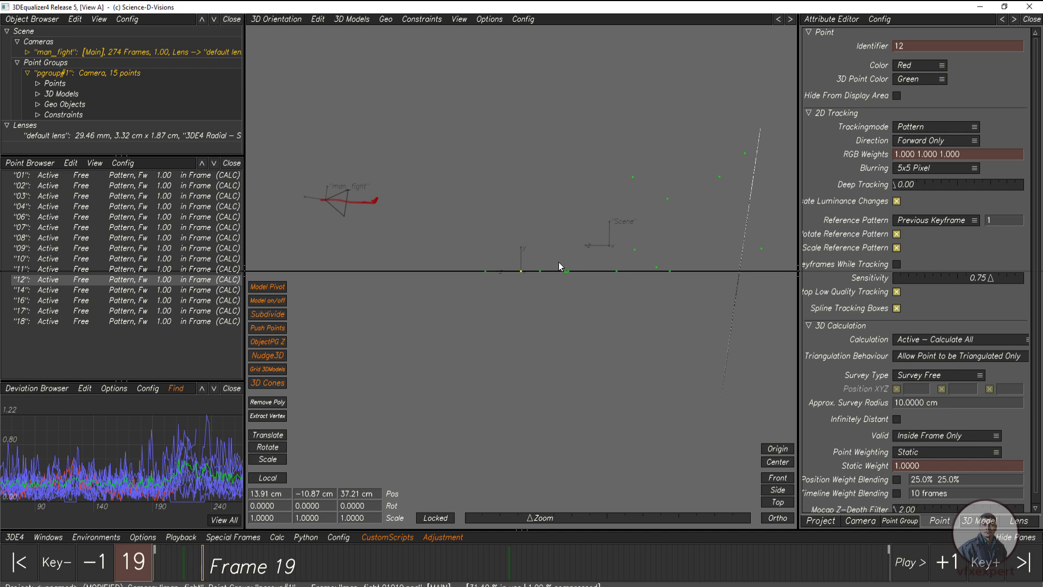
# Switch the 3D orientation view to perspective and examine the camera path and floor points against the ground grid.
pyautogui.click(779, 520)
pyautogui.moveTo(598, 354); pyautogui.dragTo(501, 275)
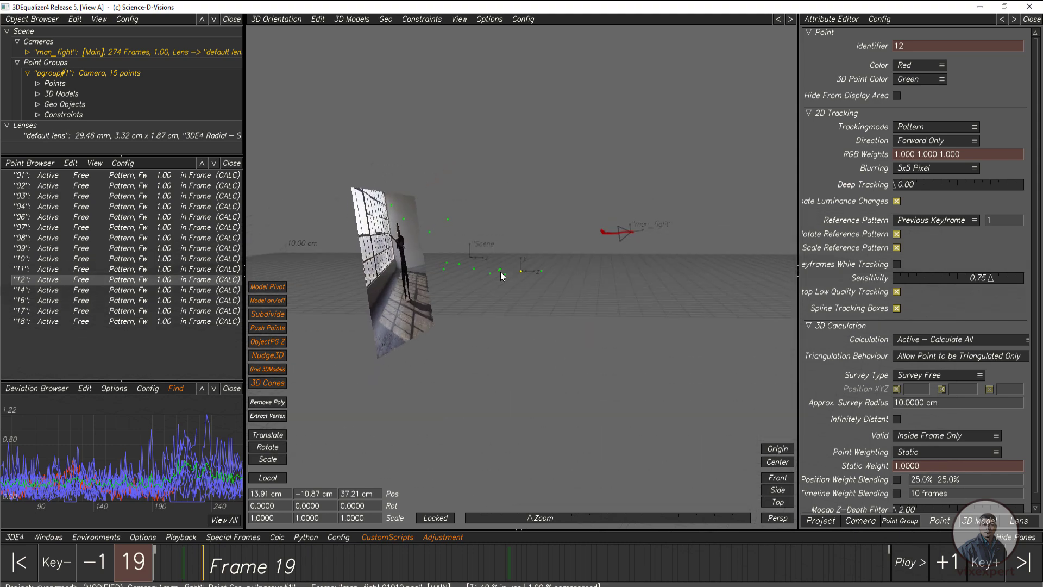
pyautogui.moveTo(549, 324); pyautogui.dragTo(516, 354)
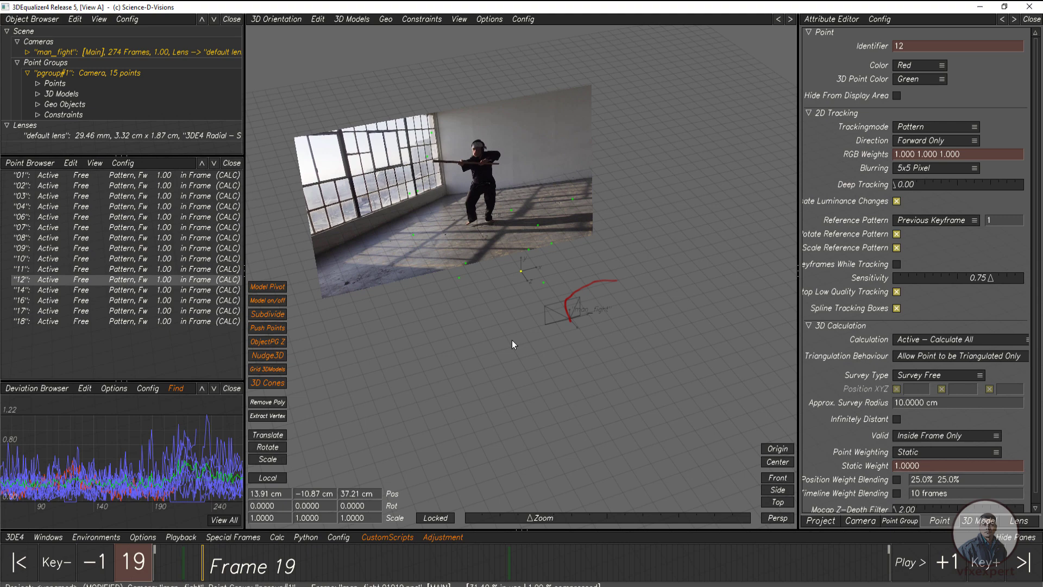
# Return to Lineup Controls and scrub the footage to frame 53 and back to frame 1 to check the points.
pyautogui.press('F2')
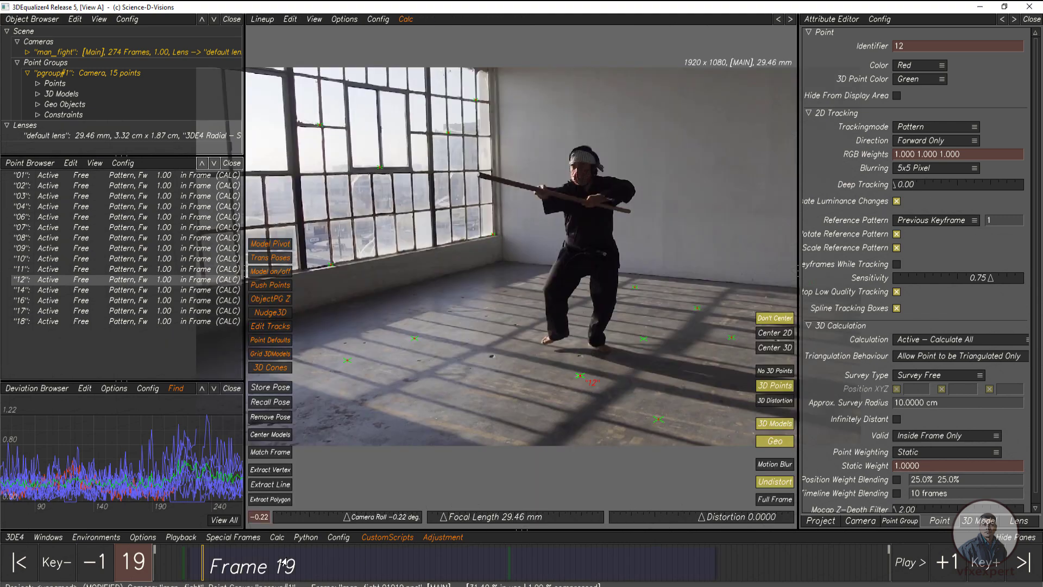
pyautogui.moveTo(283, 562)
pyautogui.mouseDown()
pyautogui.moveTo(777, 562)
pyautogui.moveTo(294, 562)
pyautogui.mouseUp()
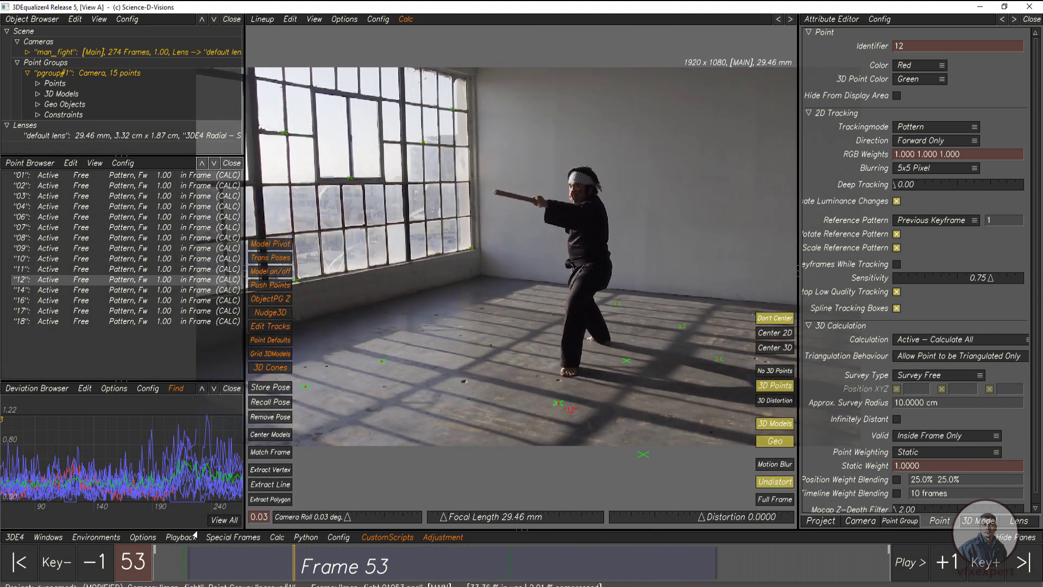
pyautogui.moveTo(196, 535); pyautogui.dragTo(103, 540)
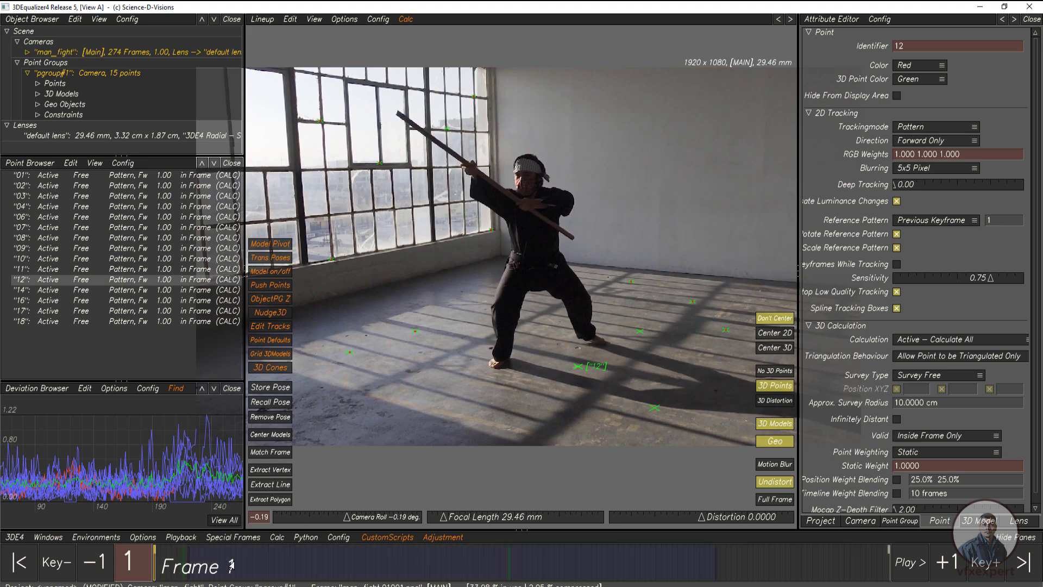
# Go to frame 1, switch to the 3D orientation controls and show the tracked scene from the side.
pyautogui.moveTo(185, 568); pyautogui.dragTo(99, 568)
pyautogui.click(263, 20)
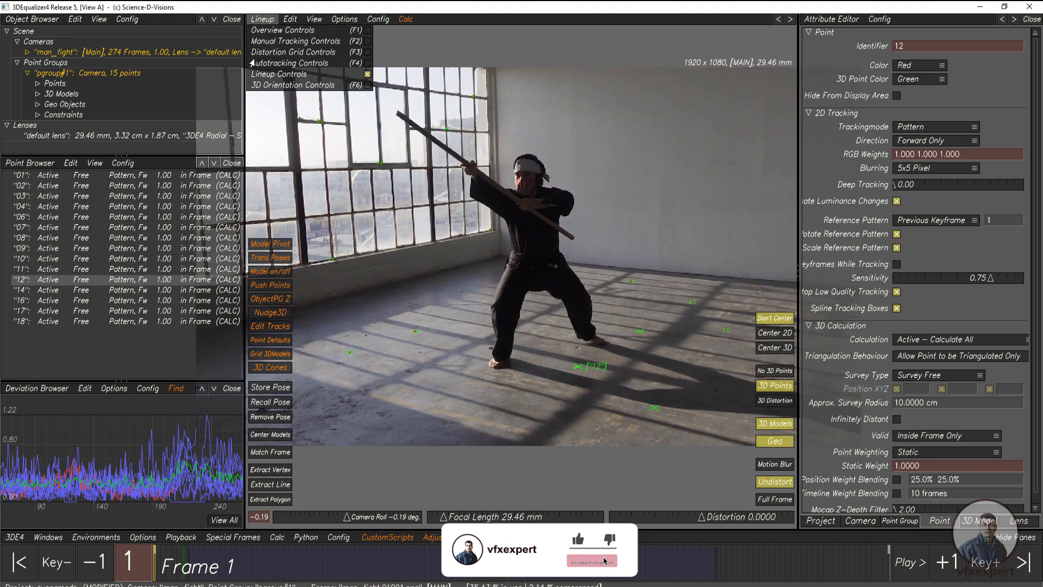
pyautogui.click(316, 87)
pyautogui.keyDown('alt'); pyautogui.moveTo(520, 301); pyautogui.dragTo(369, 51); pyautogui.keyUp('alt')
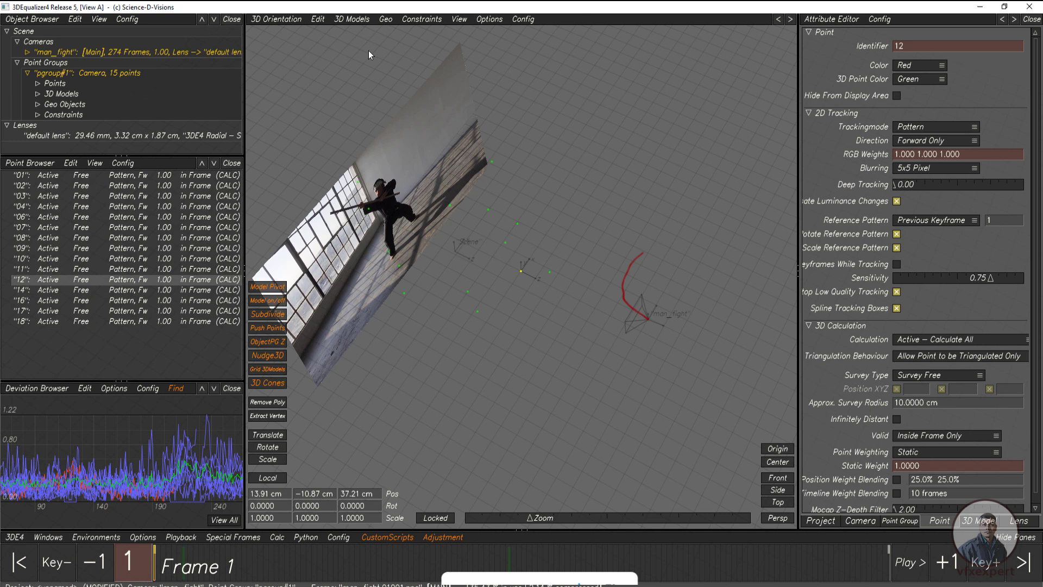
pyautogui.click(772, 490)
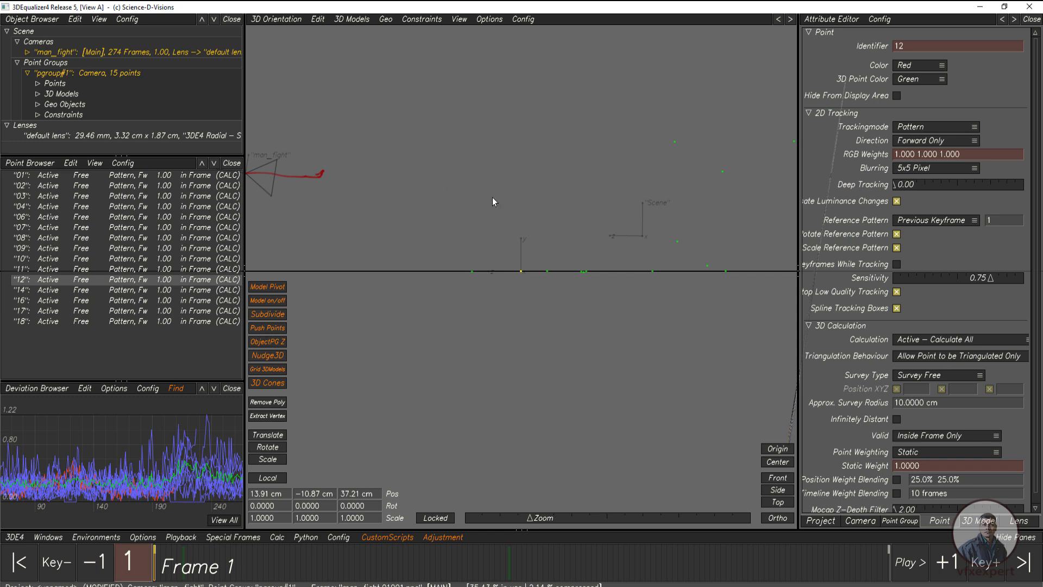
# Create a cube 3D model in the scene and select it.
pyautogui.click(351, 19)
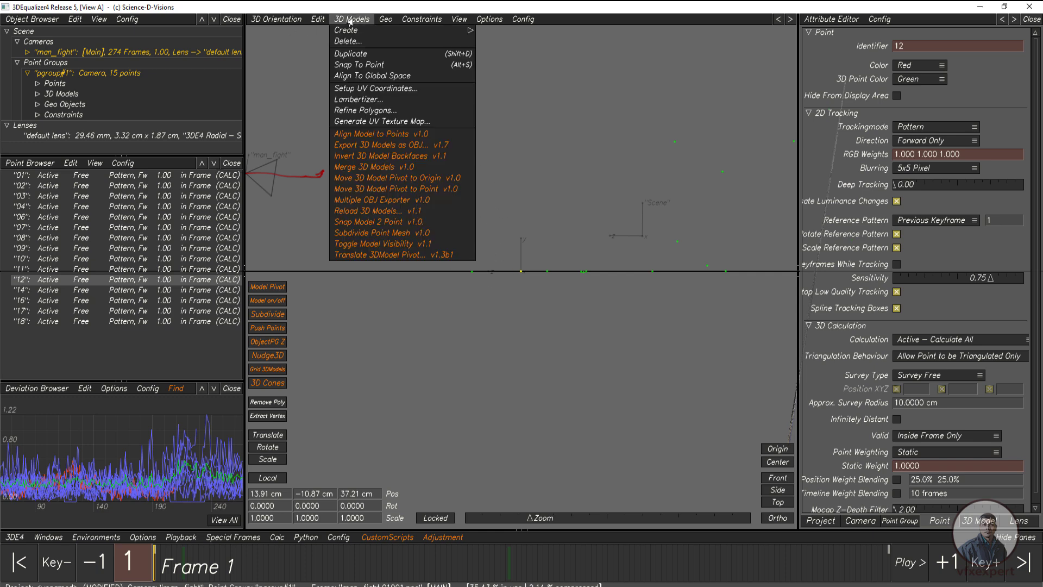
pyautogui.moveTo(351, 32)
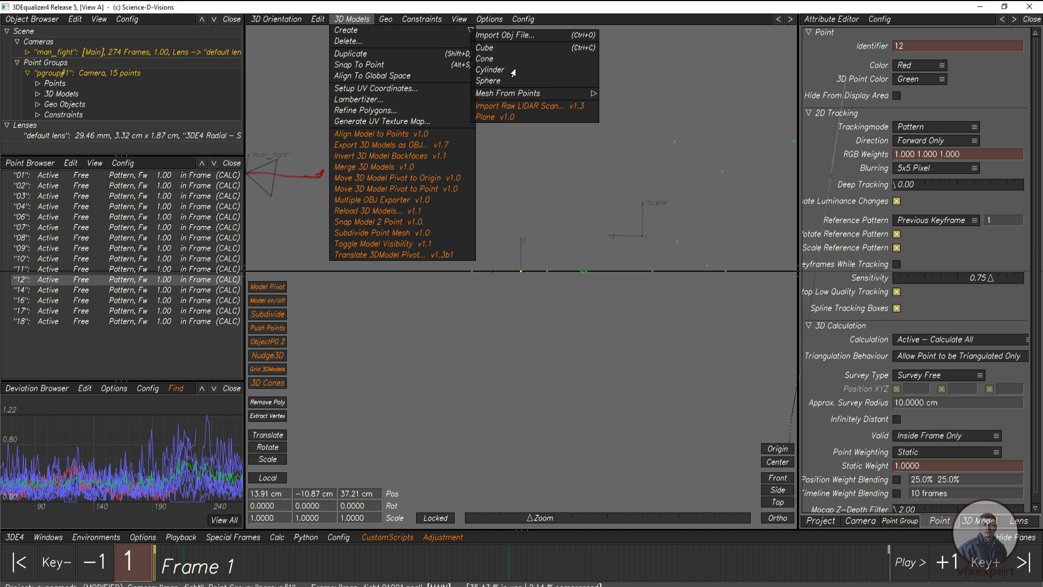
pyautogui.click(484, 49)
pyautogui.click(581, 196)
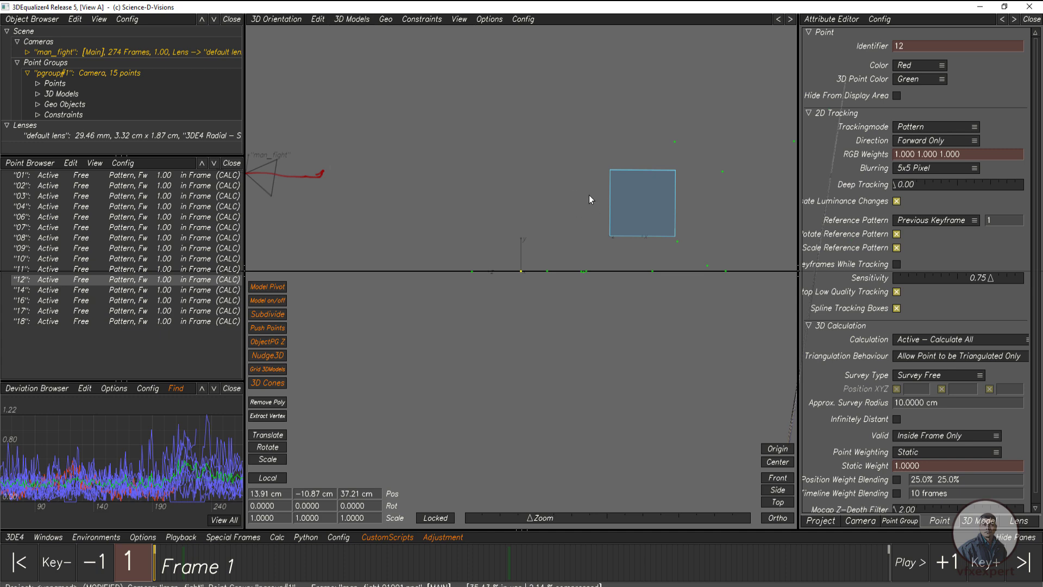
pyautogui.click(642, 196)
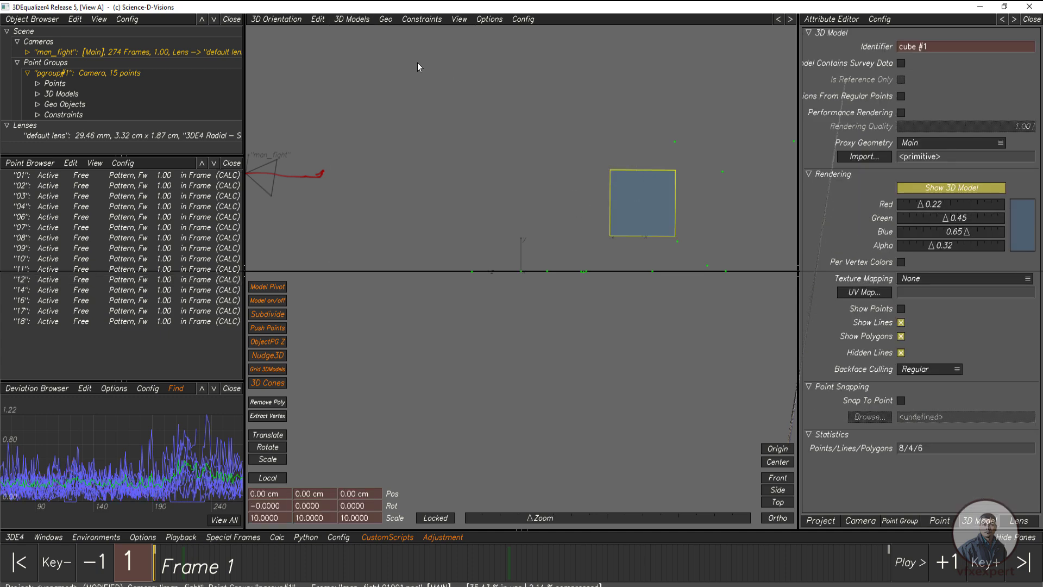
# Align the cube to global space and translate it down onto the ground line, to a vertical position of about -10.51 cm.
pyautogui.click(351, 21)
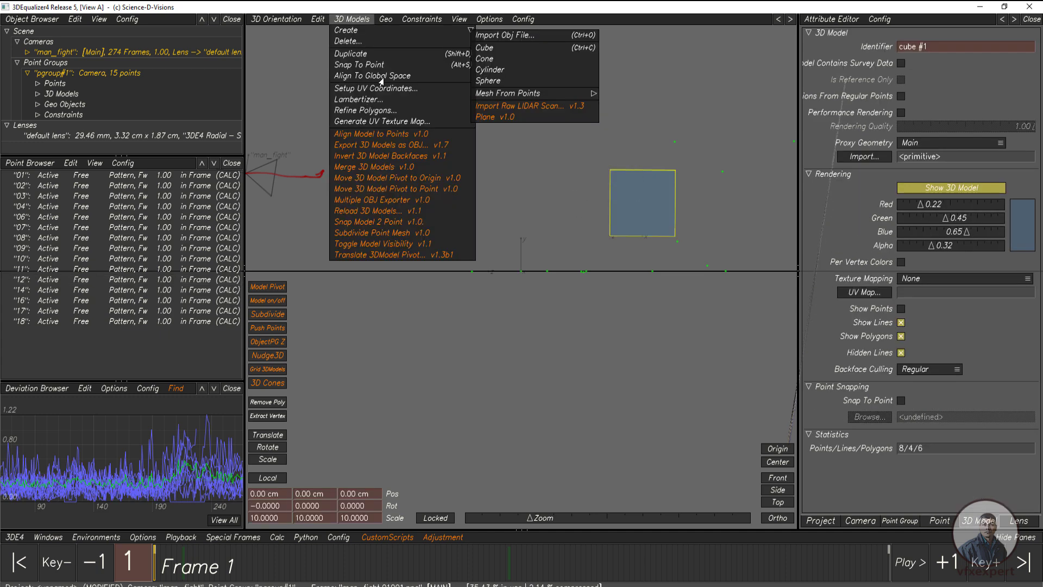
pyautogui.click(622, 192)
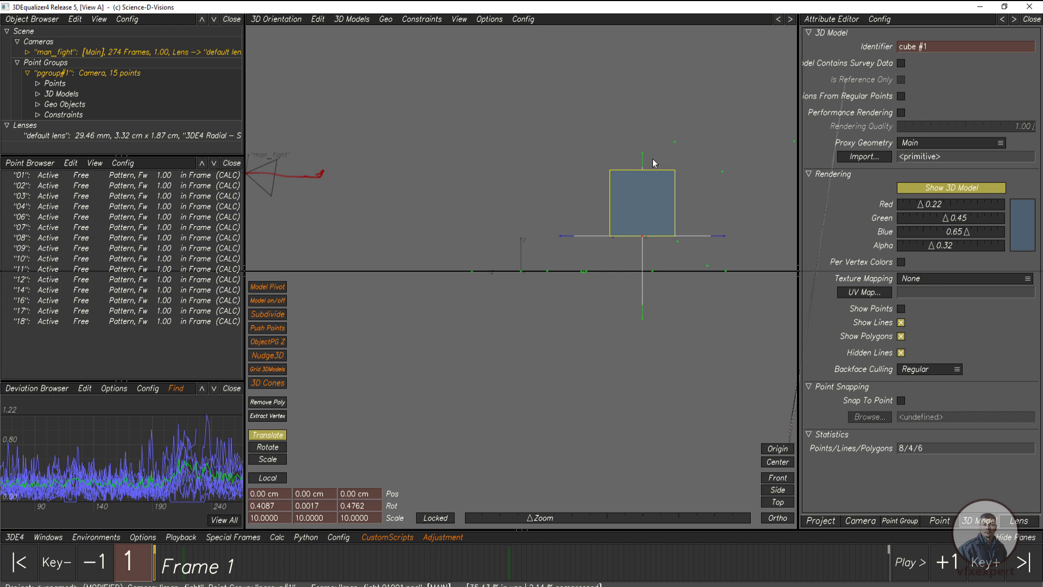
pyautogui.moveTo(642, 161); pyautogui.dragTo(643, 192)
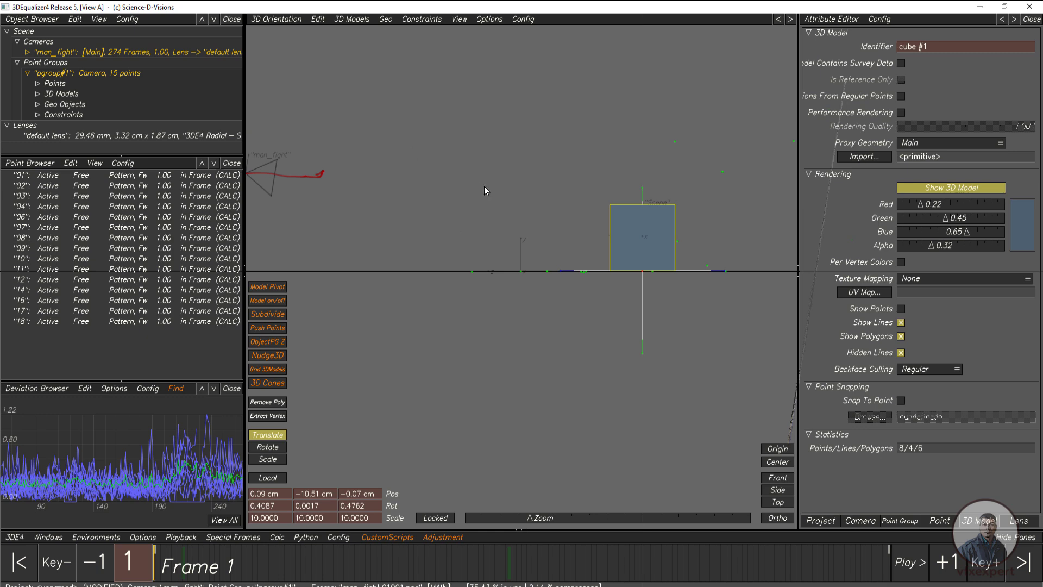
# Check the cube's placement against the footage at frame 54 in the lineup view and in the perspective 3D view.
pyautogui.press('F2')
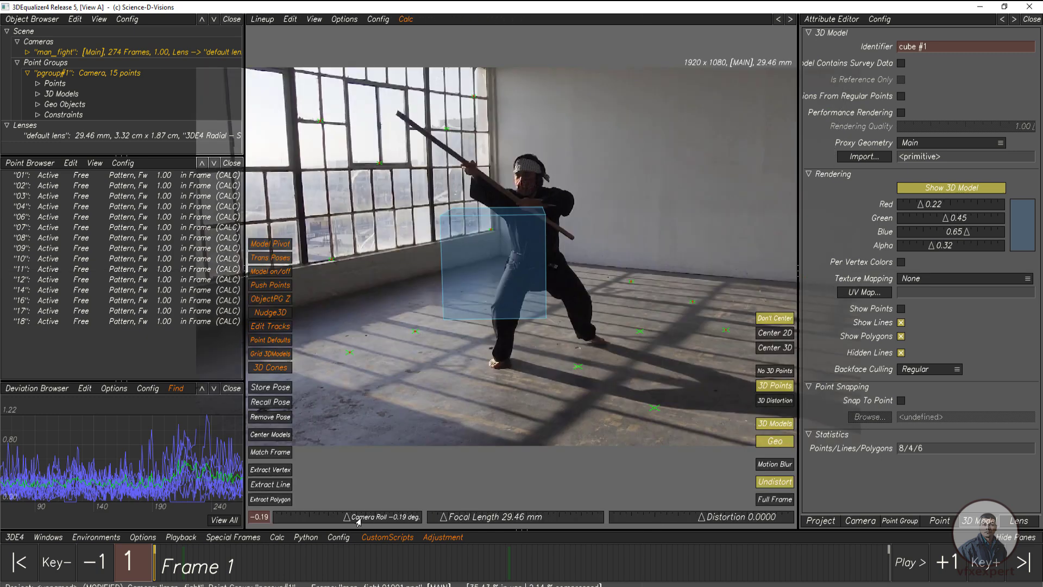
pyautogui.moveTo(213, 564); pyautogui.dragTo(298, 560)
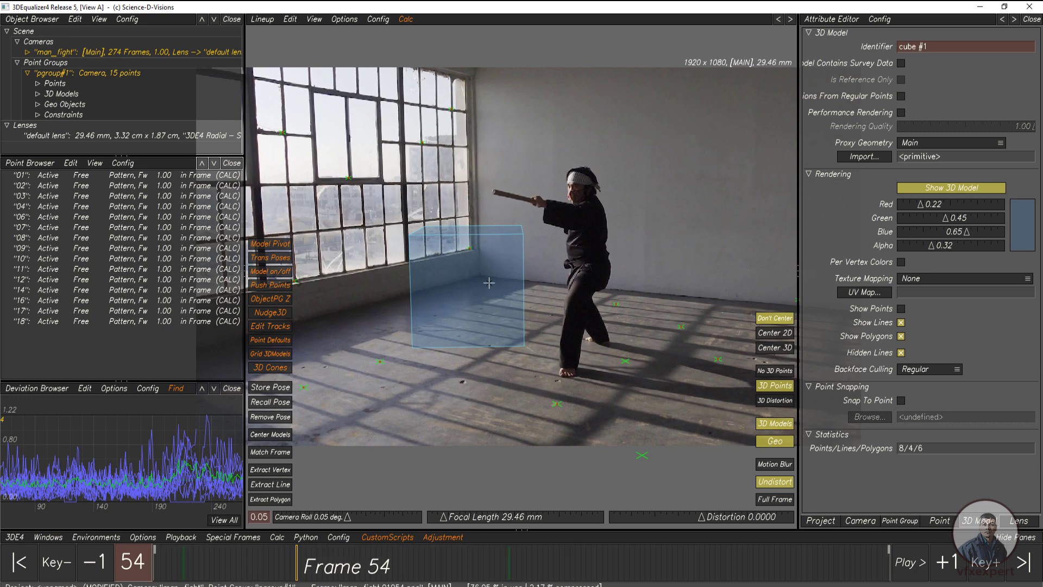
pyautogui.press('F3')
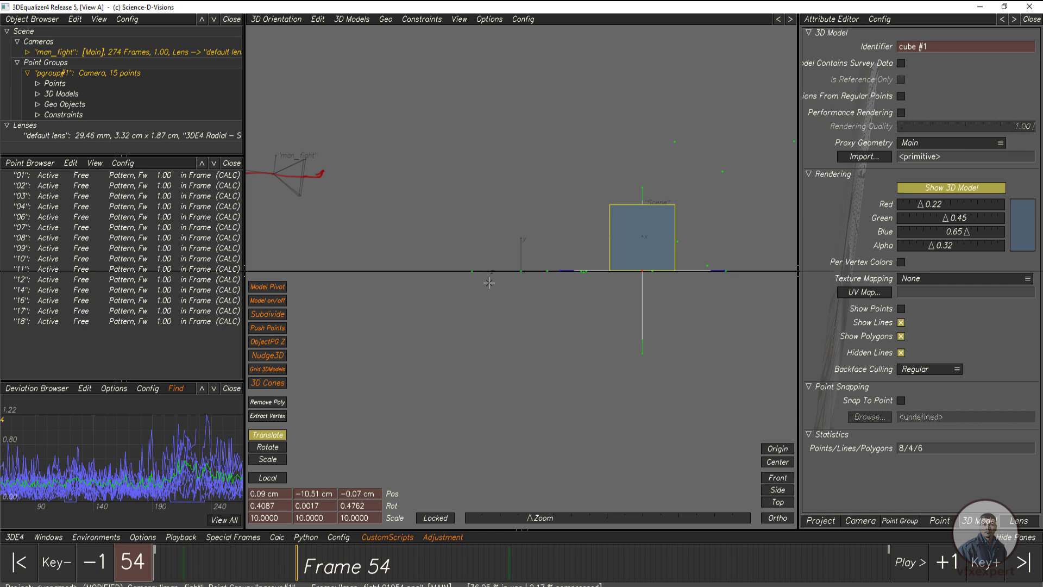
pyautogui.click(778, 519)
pyautogui.keyDown('alt'); pyautogui.moveTo(617, 351); pyautogui.dragTo(684, 384); pyautogui.keyUp('alt')
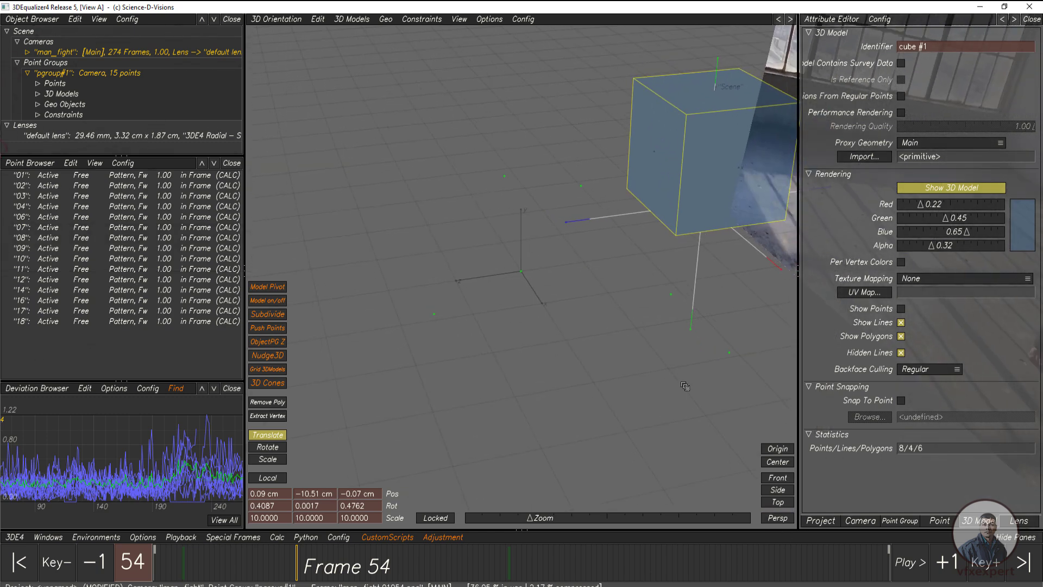
pyautogui.keyDown('alt'); pyautogui.moveTo(684, 384); pyautogui.dragTo(651, 339, button='right'); pyautogui.keyUp('alt')
pyautogui.press('F2')
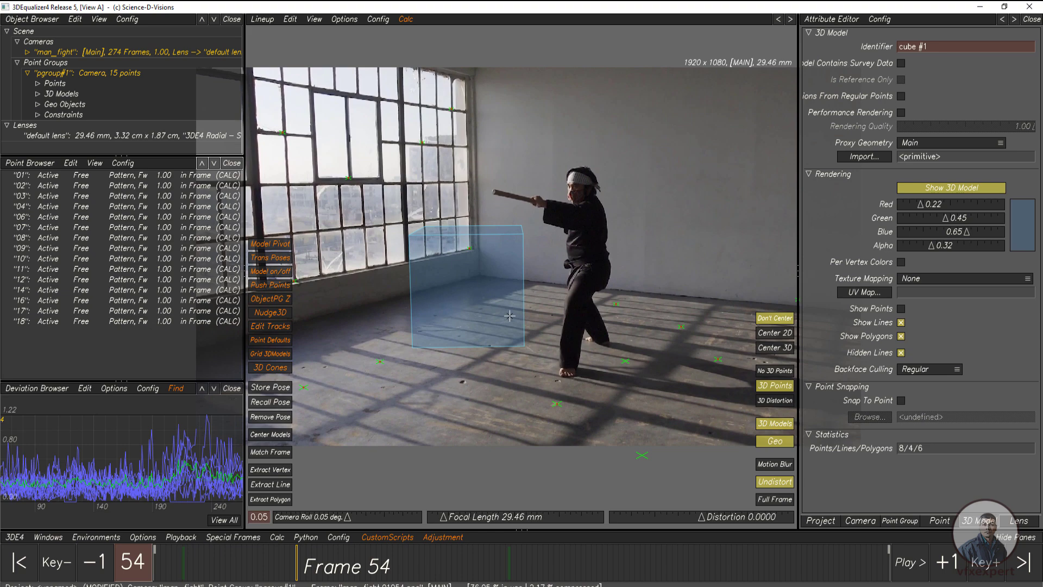
# Scale the cube down uniformly to about 4.27 and check its size in the lineup view.
pyautogui.press('F3')
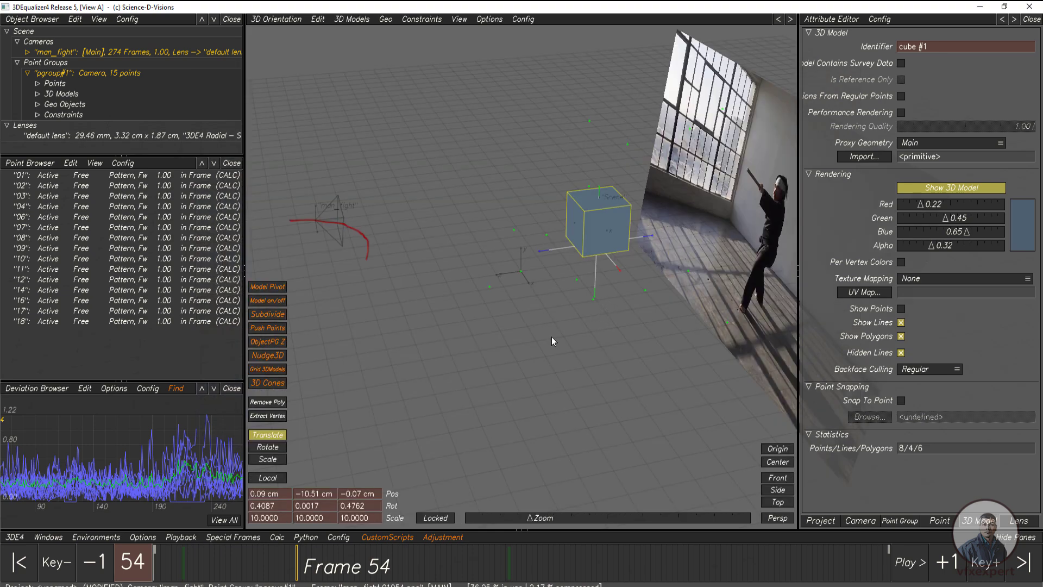
pyautogui.keyDown('alt'); pyautogui.moveTo(565, 351); pyautogui.dragTo(579, 366); pyautogui.keyUp('alt')
pyautogui.click(274, 463)
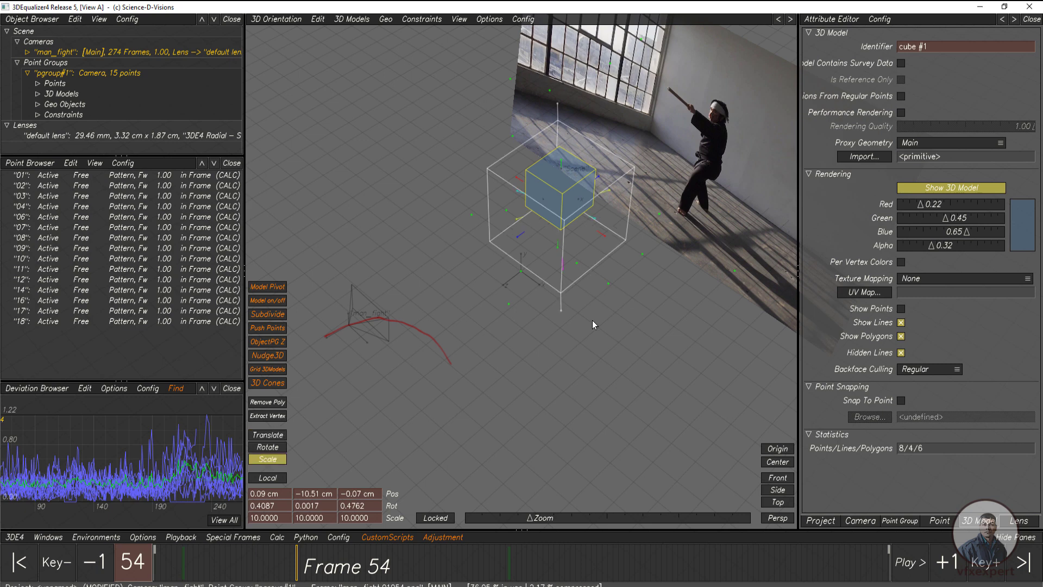
pyautogui.moveTo(561, 311); pyautogui.dragTo(559, 254)
pyautogui.press('F5')
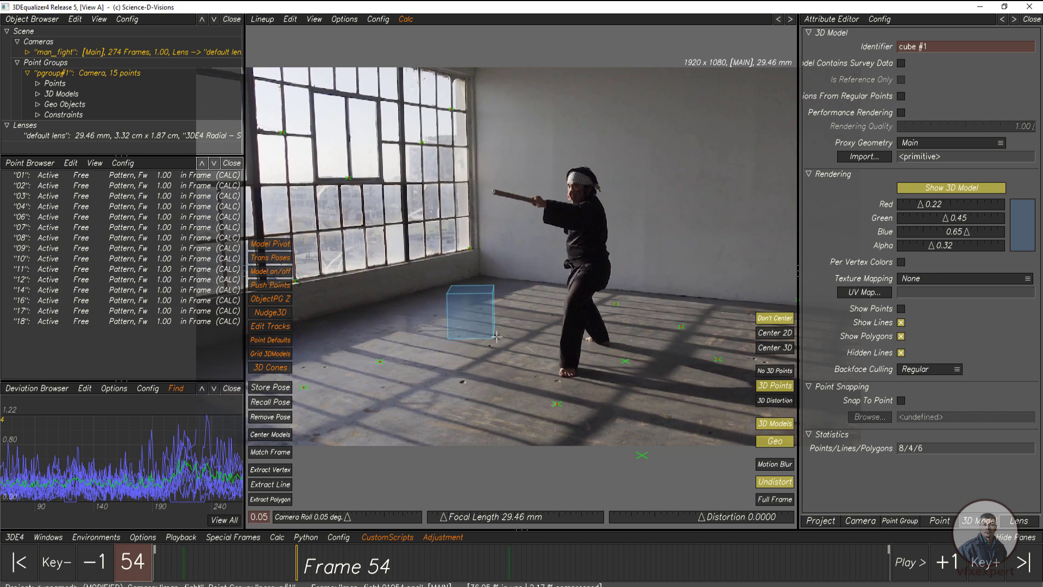
# Rotate the cube about its vertical axis to about -37.15 degrees, comparing it with the room in the lineup view.
pyautogui.press('F6')
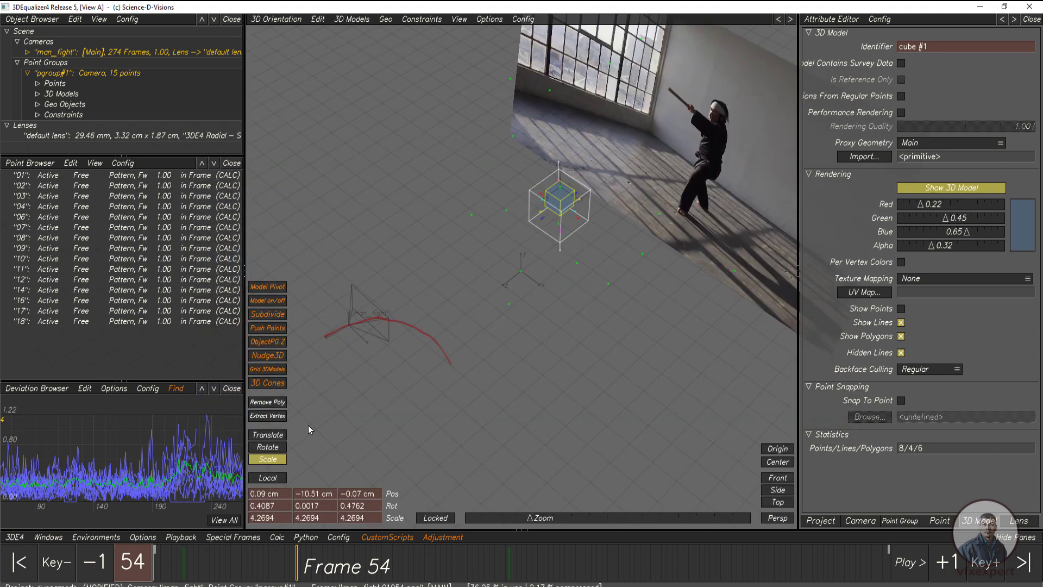
pyautogui.click(270, 447)
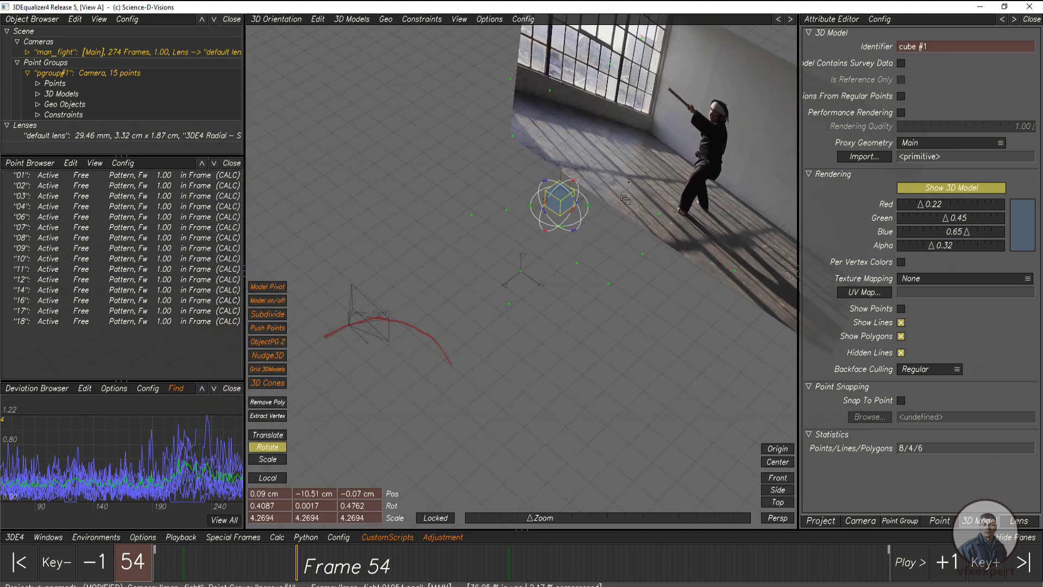
pyautogui.moveTo(625, 200); pyautogui.dragTo(721, 105, button='right')
pyautogui.moveTo(721, 105); pyautogui.dragTo(598, 252, button='middle')
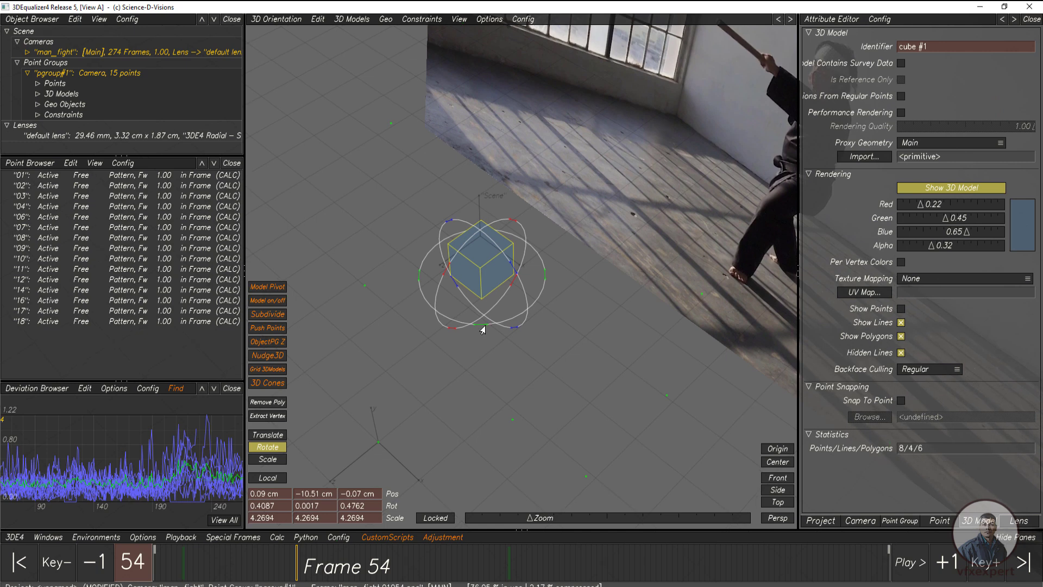
pyautogui.moveTo(483, 330); pyautogui.dragTo(452, 330)
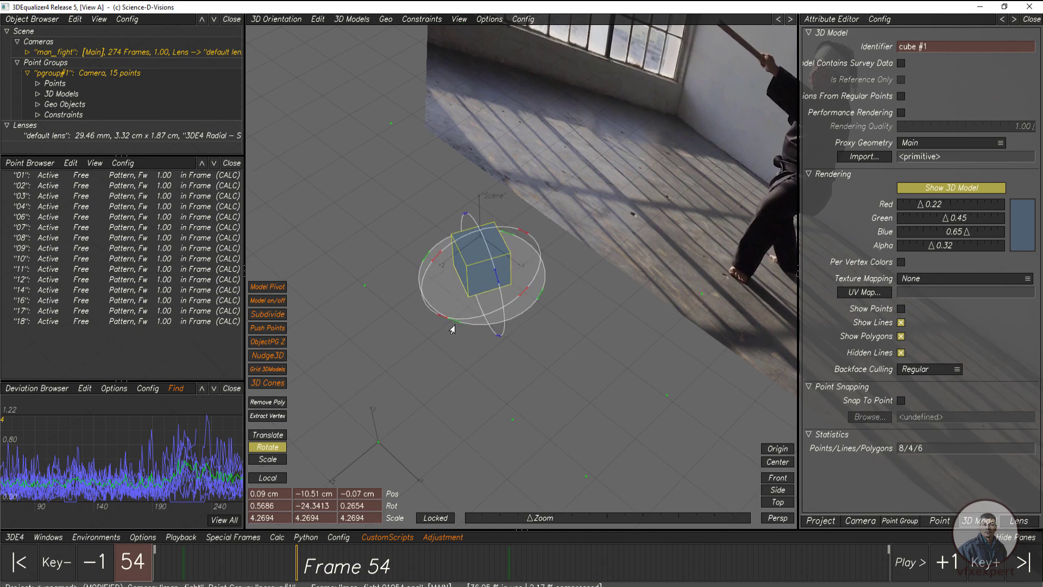
pyautogui.press('F2')
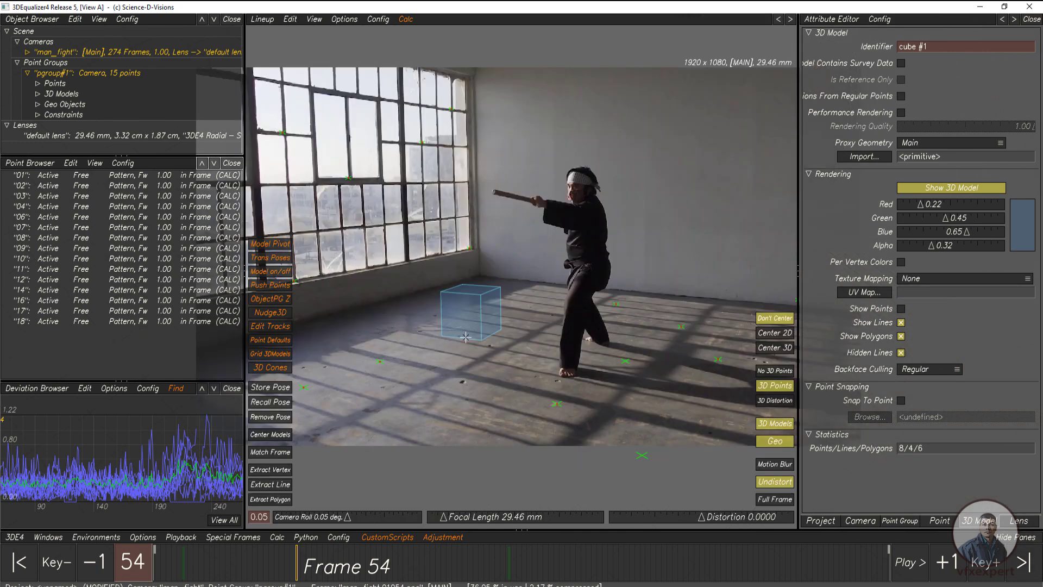
pyautogui.press('F3')
pyautogui.press('F2')
pyautogui.press('F3')
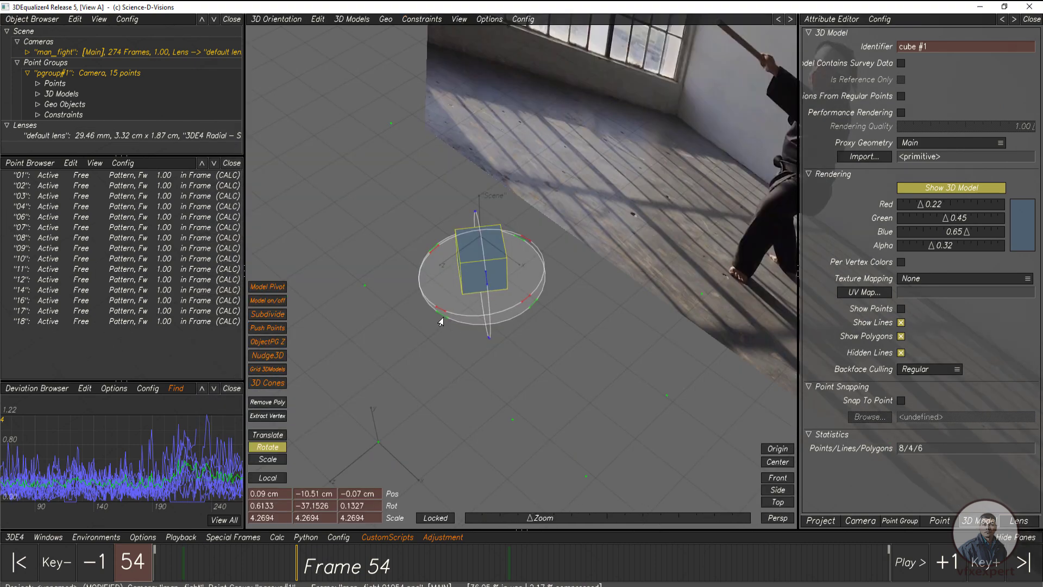
# Scrub the footage in the lineup view to check how the cube sits on the floor, ending at frame 72.
pyautogui.press('F2')
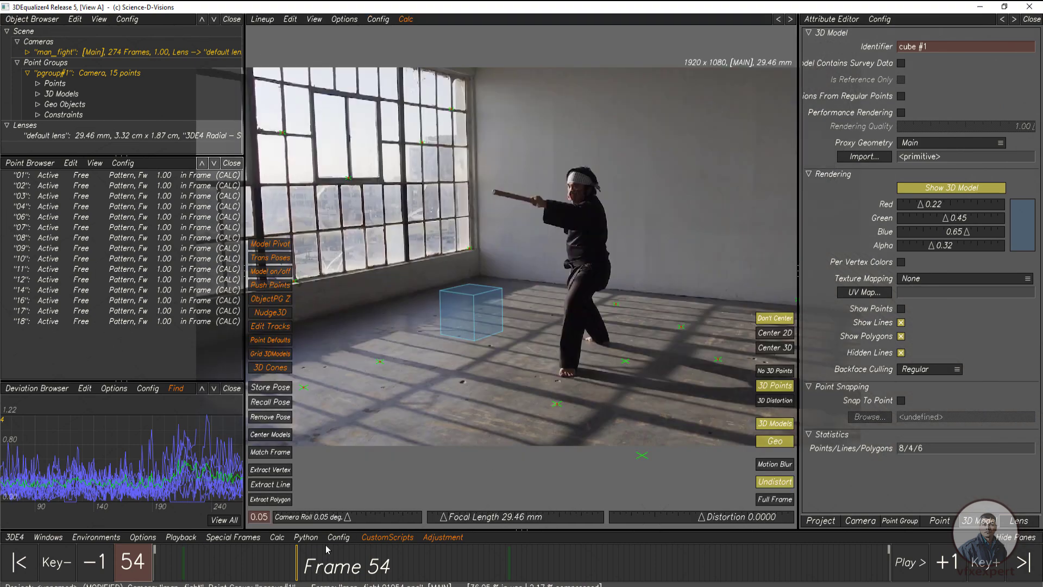
pyautogui.moveTo(305, 565); pyautogui.dragTo(342, 565)
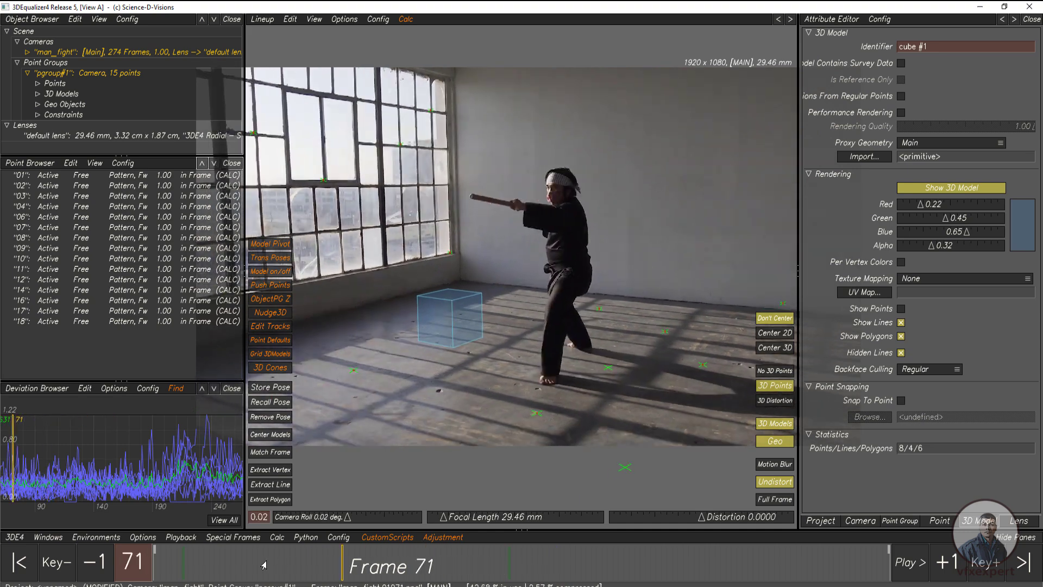
pyautogui.moveTo(263, 565); pyautogui.dragTo(345, 560)
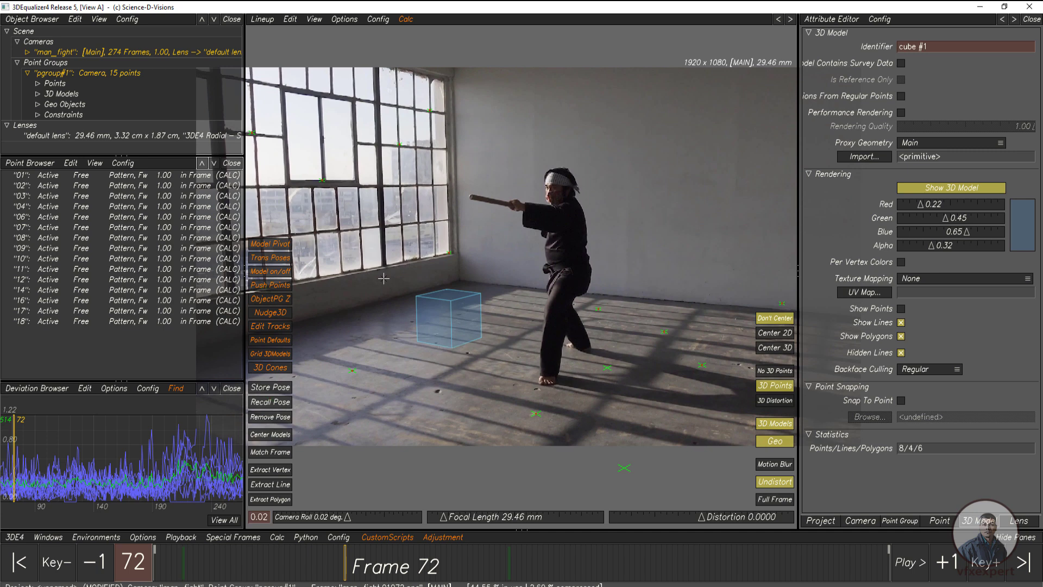
# Select the man_fight camera and examine the start frame number of its footage.
pyautogui.click(70, 53)
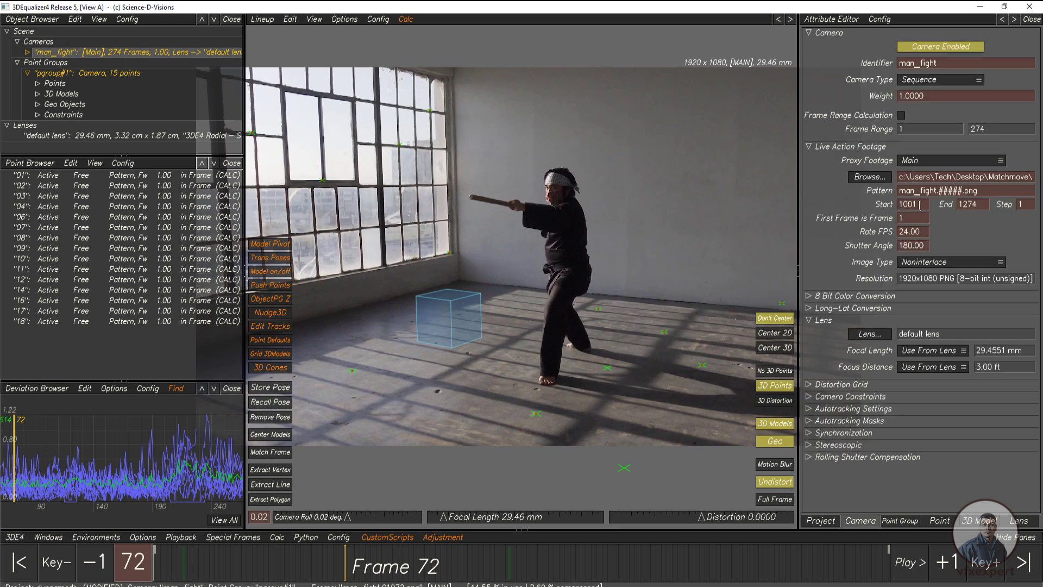
pyautogui.moveTo(919, 204); pyautogui.dragTo(898, 205)
pyautogui.click(921, 208)
# Begin a Maya export of the project and set its export file to shot_cam_v001 in the new_maya_cam_v001 folder.
pyautogui.click(12, 537)
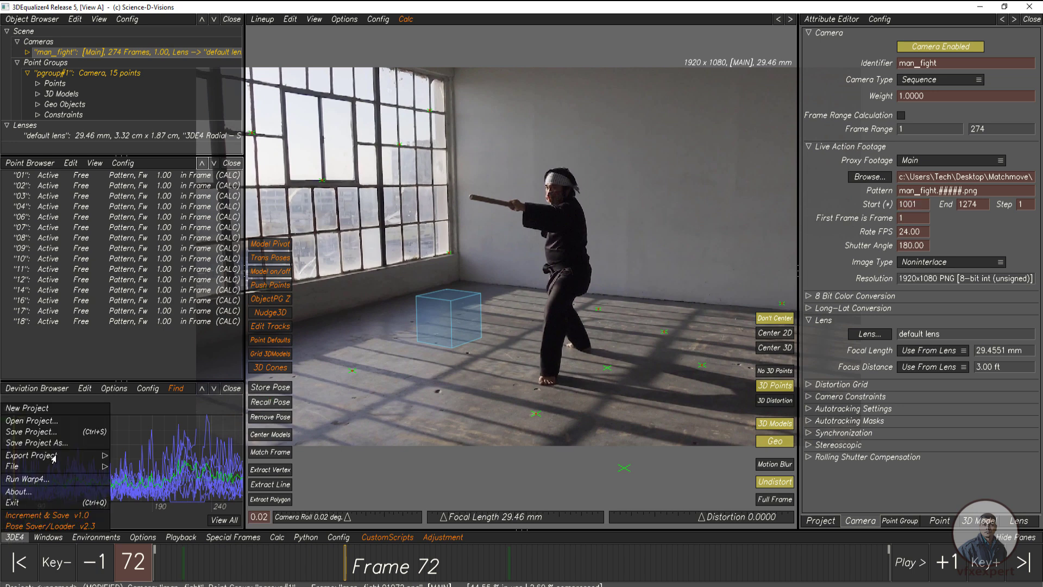
pyautogui.moveTo(53, 458)
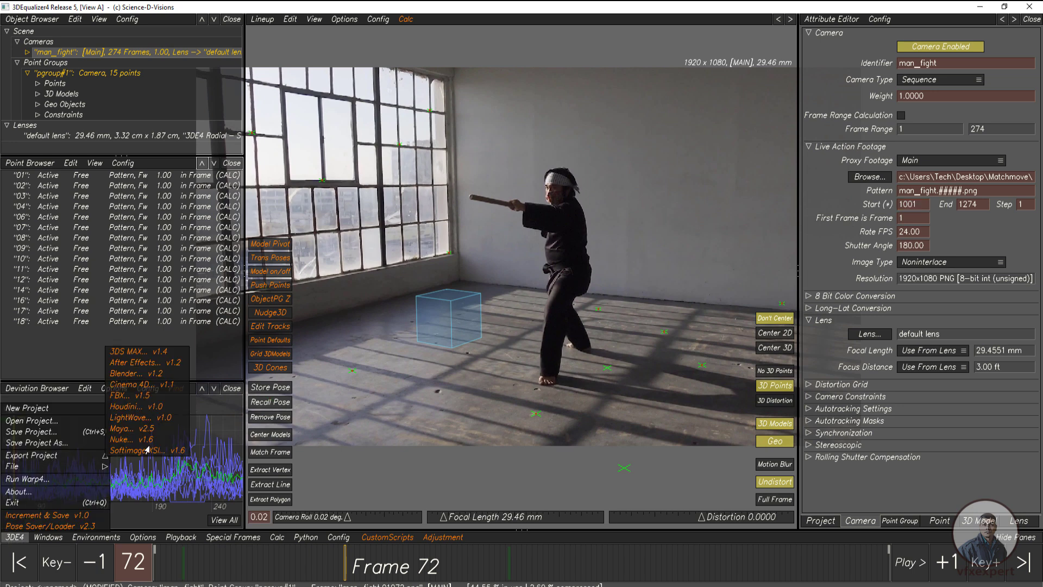
pyautogui.click(131, 429)
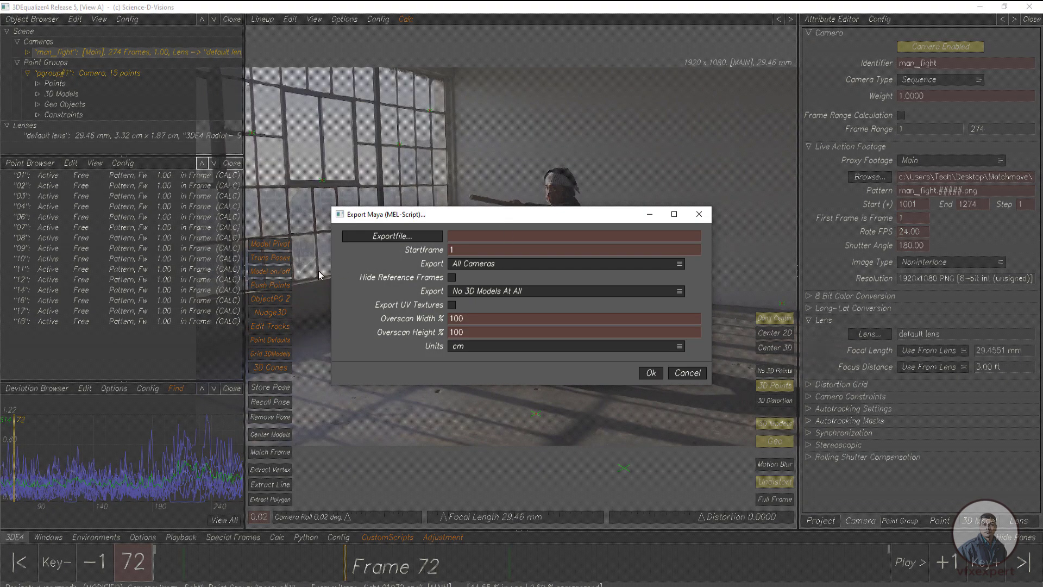
pyautogui.click(408, 239)
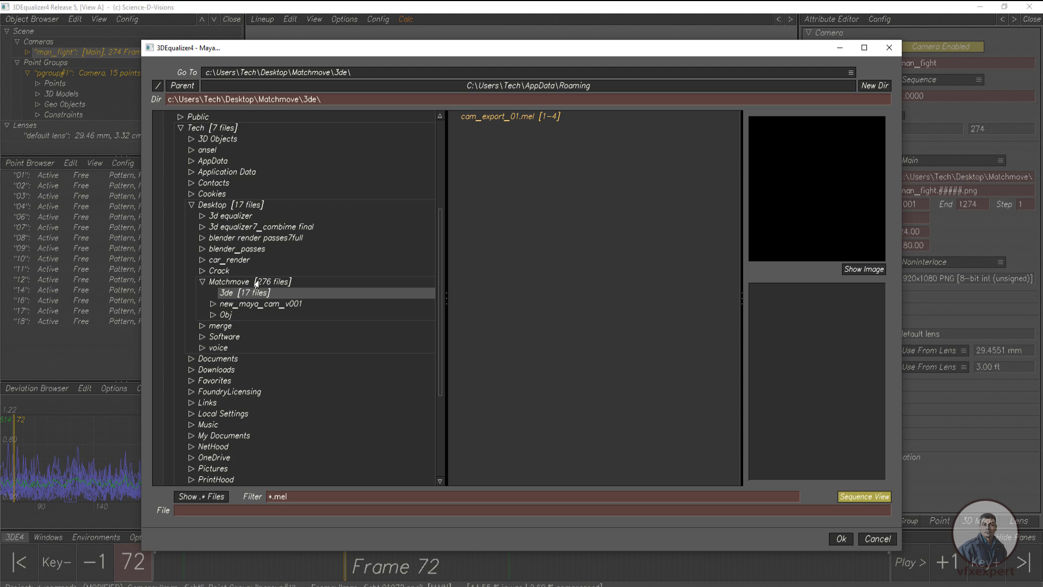
pyautogui.click(263, 303)
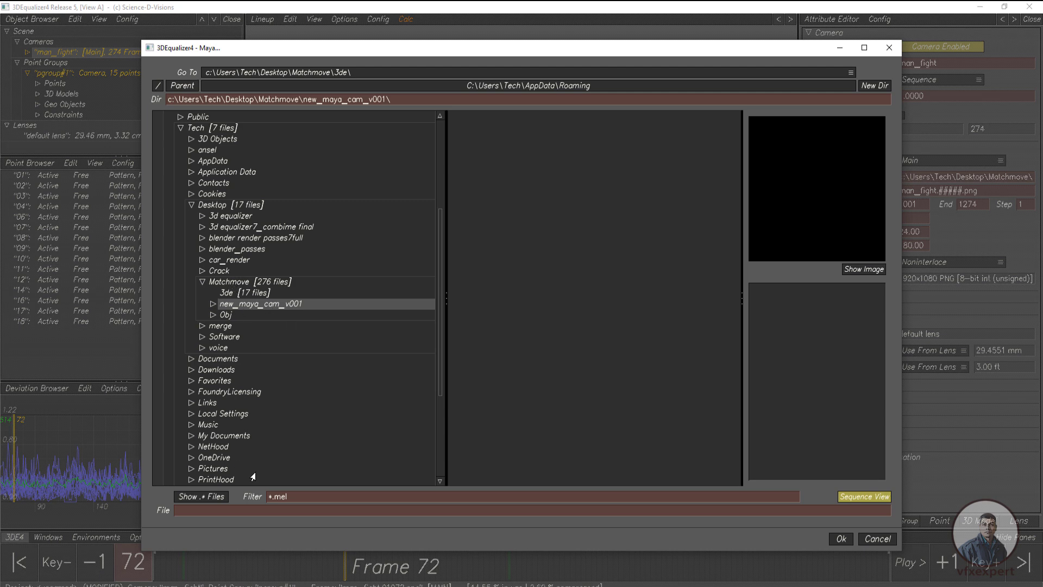
pyautogui.click(203, 512)
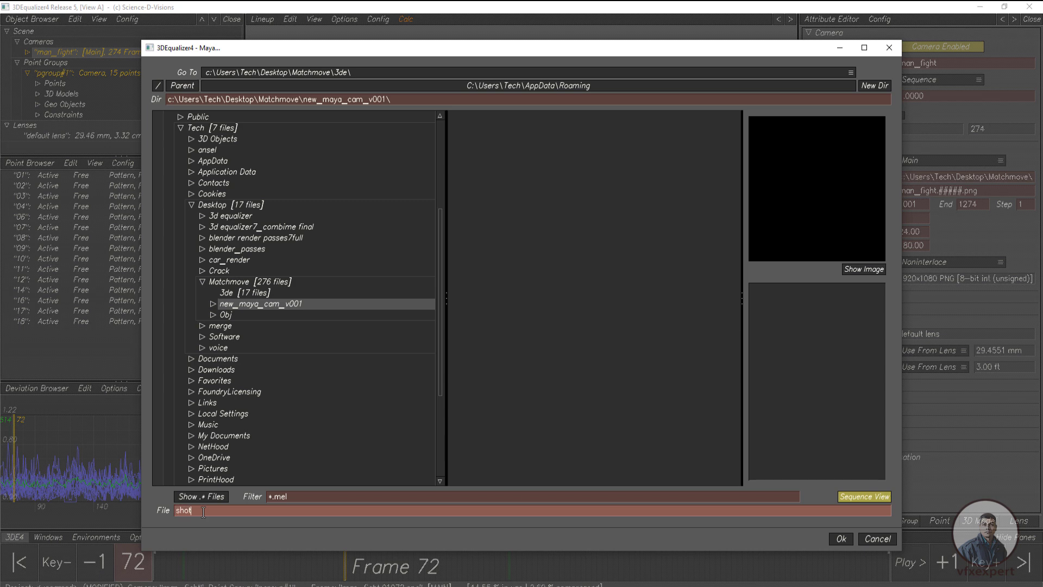
pyautogui.write('shot_cam_v001')
pyautogui.click(841, 538)
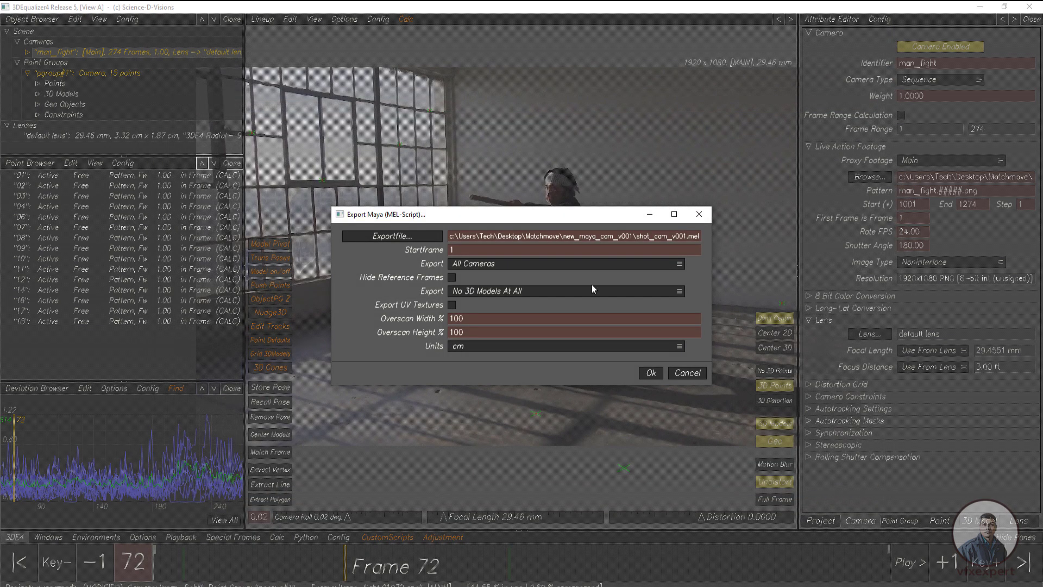
# Set the Maya export's start frame to 1001 and export the project.
pyautogui.write('001')
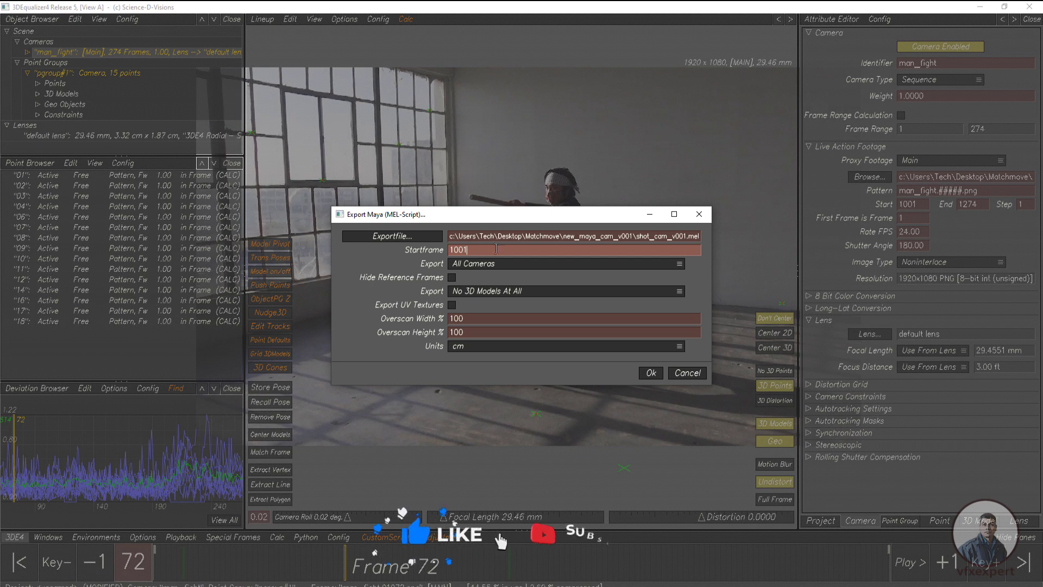
pyautogui.click(649, 374)
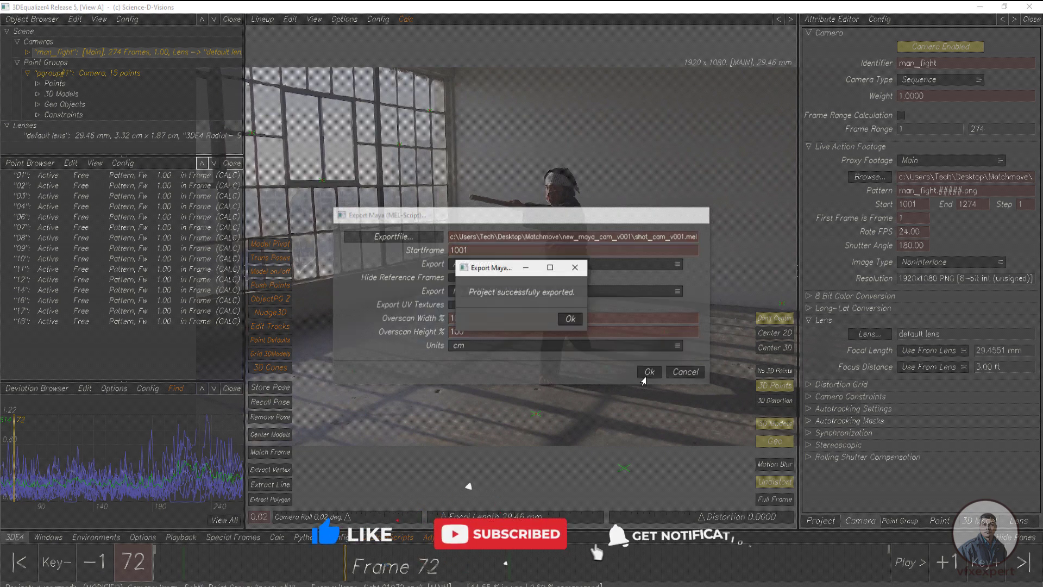
pyautogui.click(570, 319)
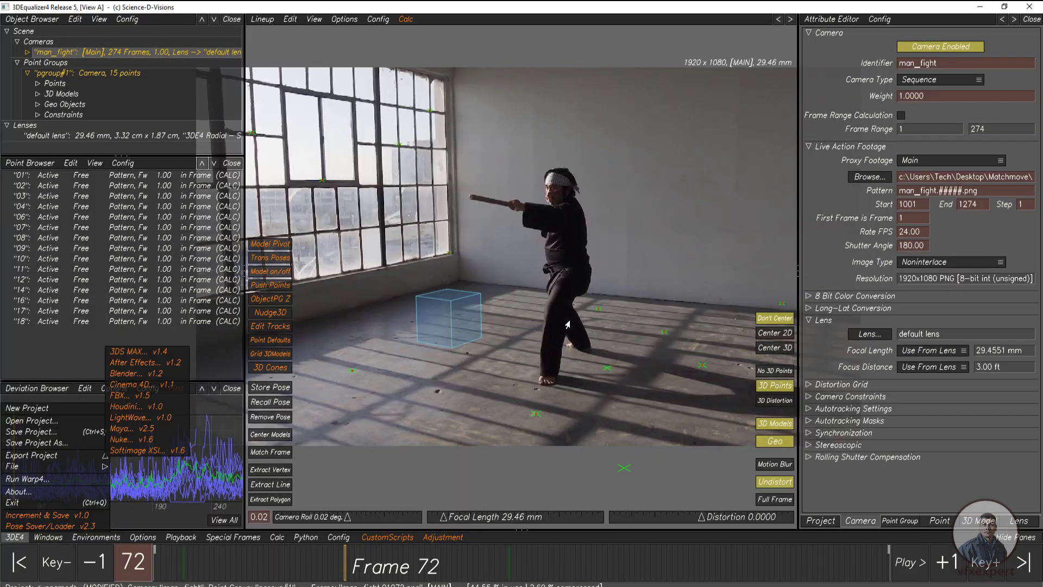
pyautogui.click(15, 536)
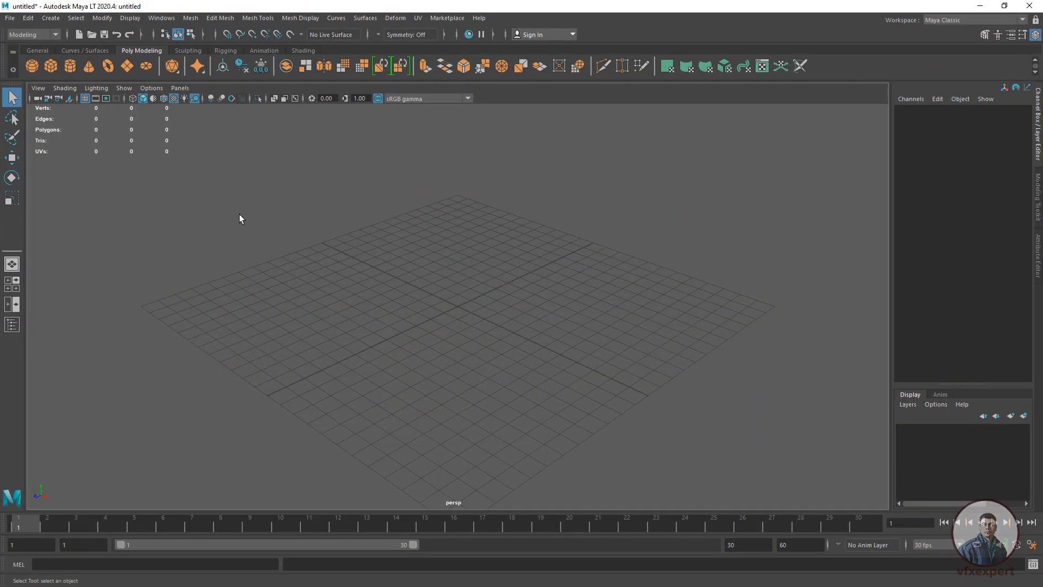
# Switch to Maya and import shot_cam_v001.mel from the Matchmove folder's new_maya_cam_v001 subfolder.
pyautogui.click(10, 18)
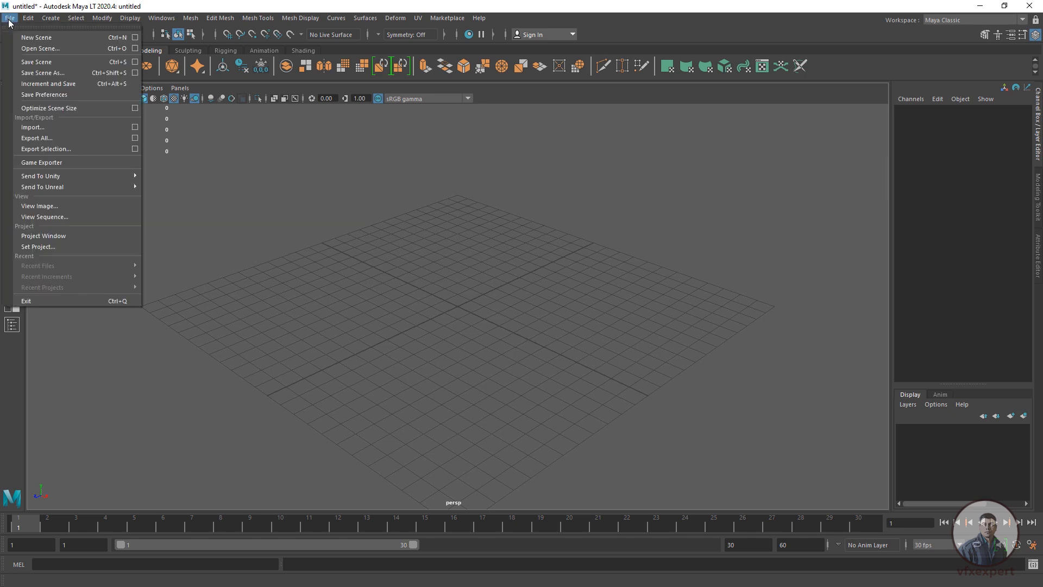
pyautogui.click(34, 127)
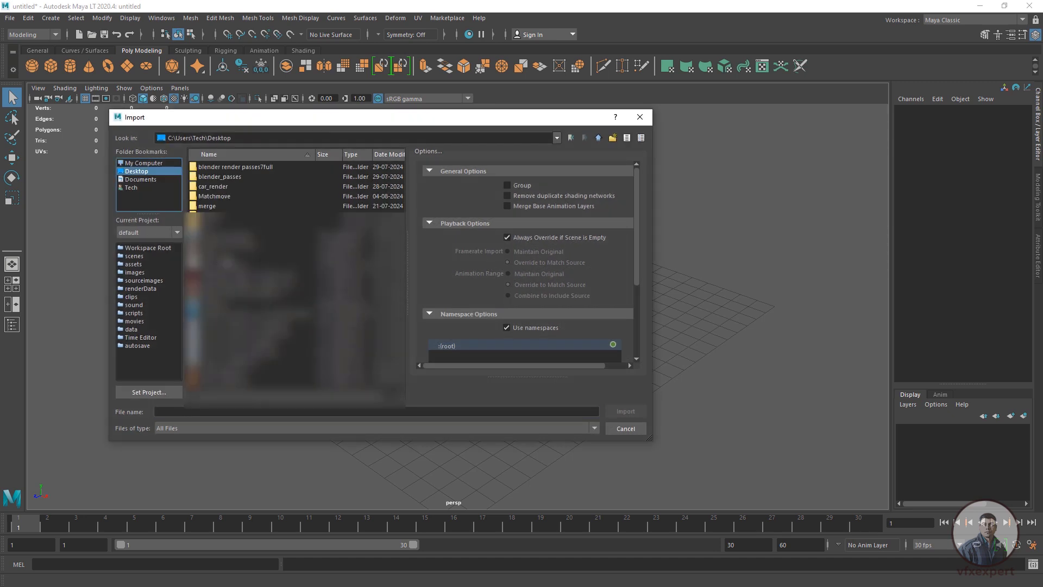
pyautogui.doubleClick(215, 197)
pyautogui.doubleClick(244, 176)
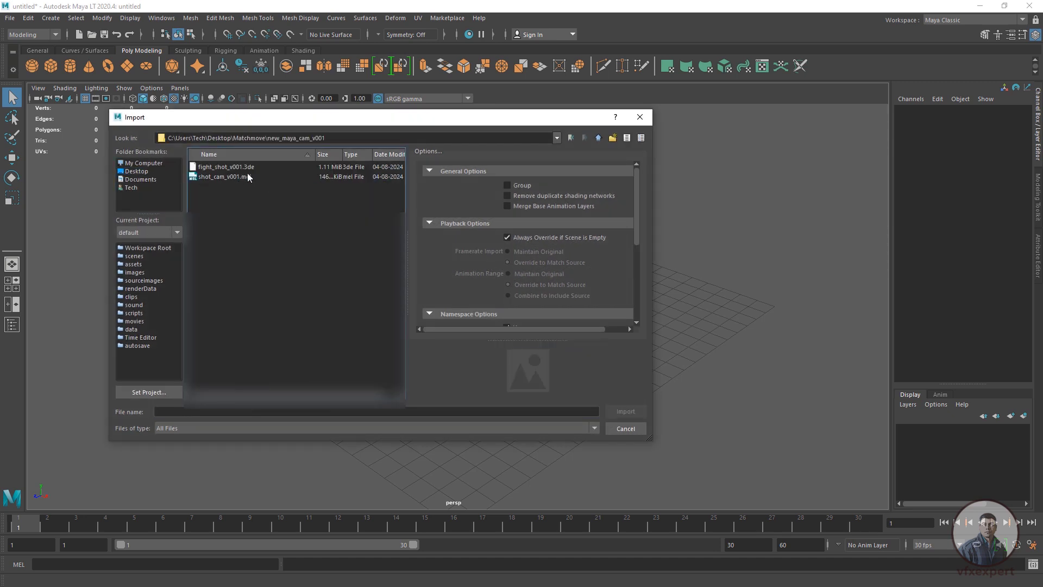
pyautogui.click(237, 178)
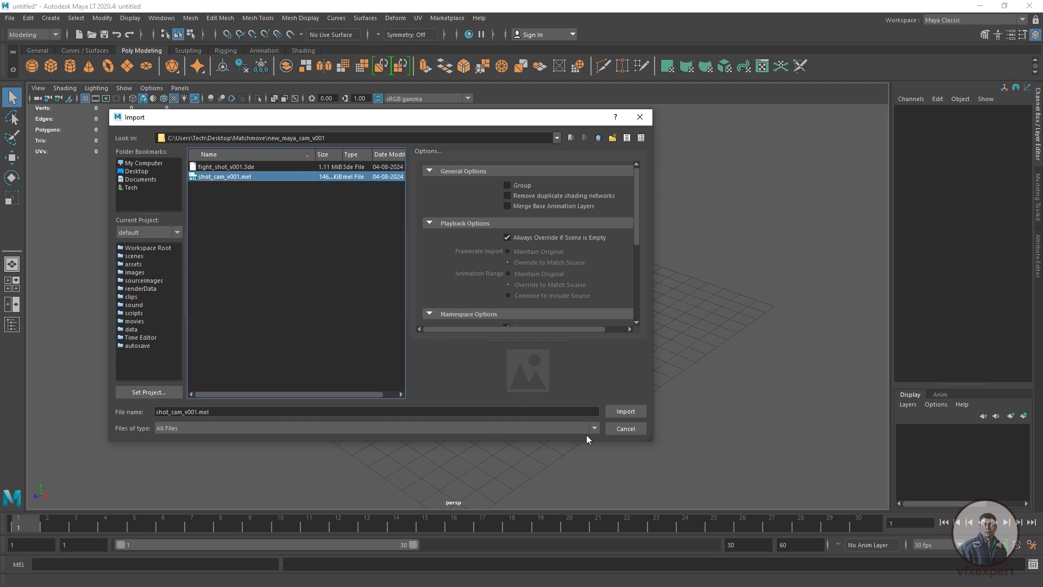
pyautogui.click(630, 411)
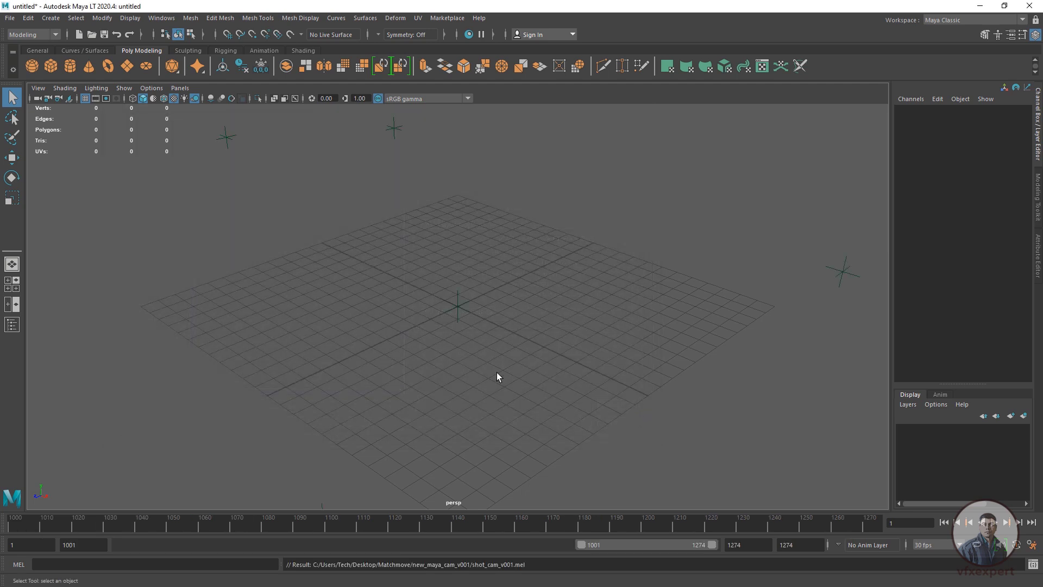
# Inspect the imported camera and the track point locators around the grid in the perspective view.
pyautogui.click(178, 88)
pyautogui.click(481, 253)
pyautogui.scroll(-1, 474, 325)
pyautogui.scroll(-8, 475, 324)
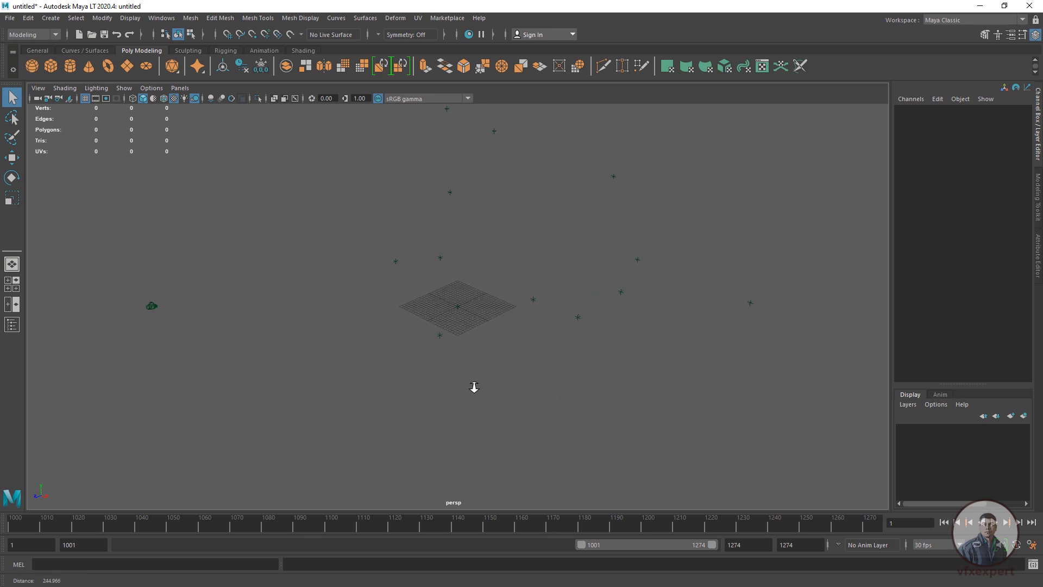
pyautogui.keyDown('alt'); pyautogui.moveTo(429, 375); pyautogui.dragTo(434, 376, button='right'); pyautogui.keyUp('alt')
pyautogui.moveTo(640, 247); pyautogui.dragTo(552, 361)
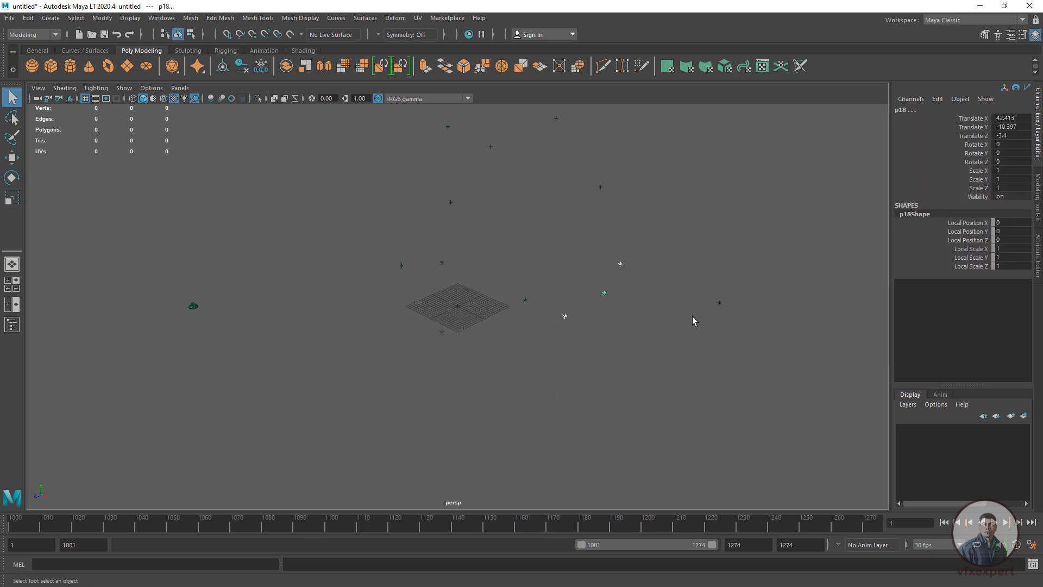
pyautogui.click(692, 316)
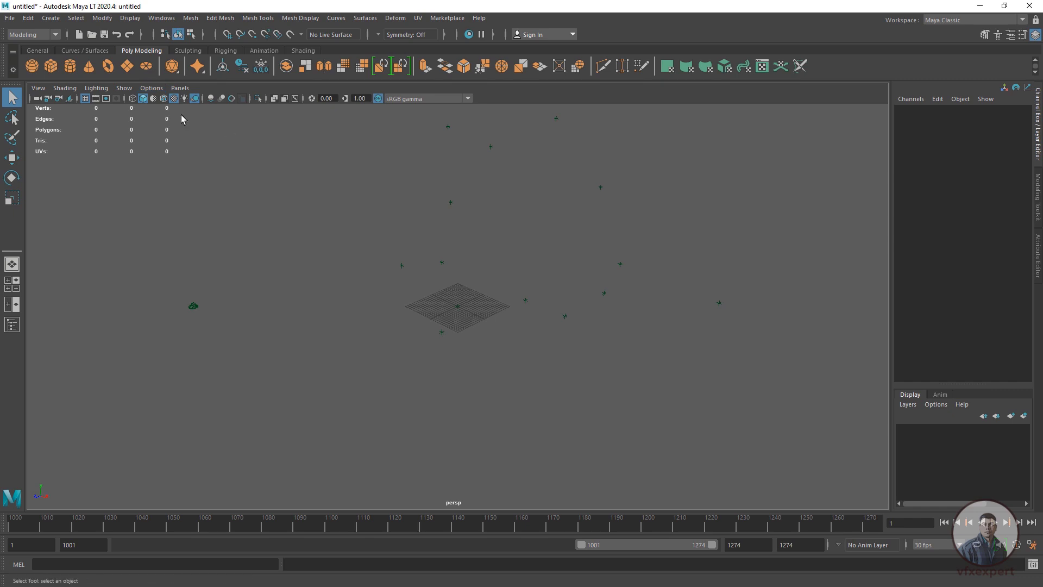
# Look through the man_fight_1_1 camera and scrub the timeline to check its motion, returning to frame 1001.
pyautogui.click(180, 87)
pyautogui.moveTo(211, 103)
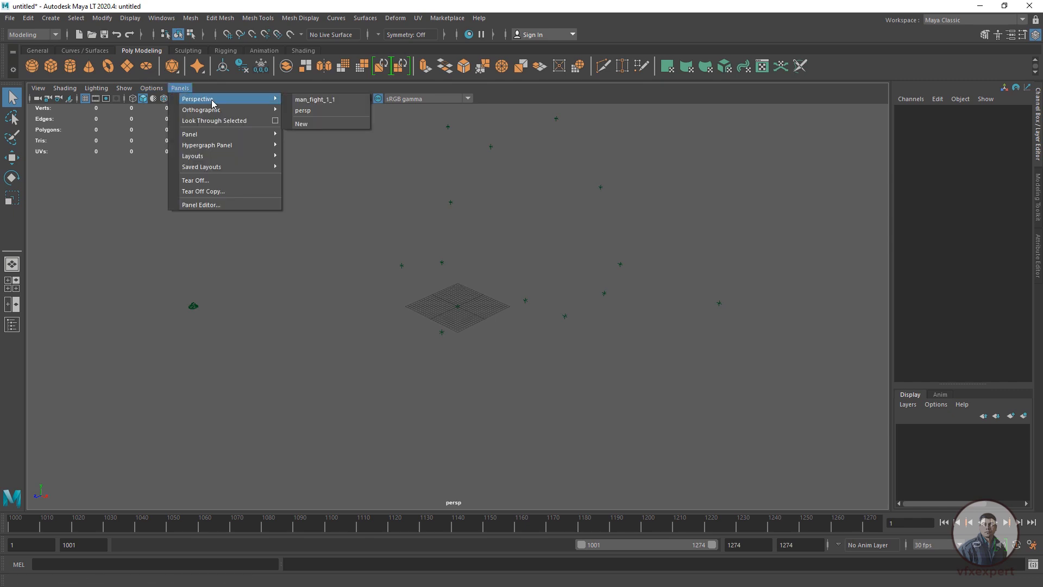
pyautogui.click(330, 101)
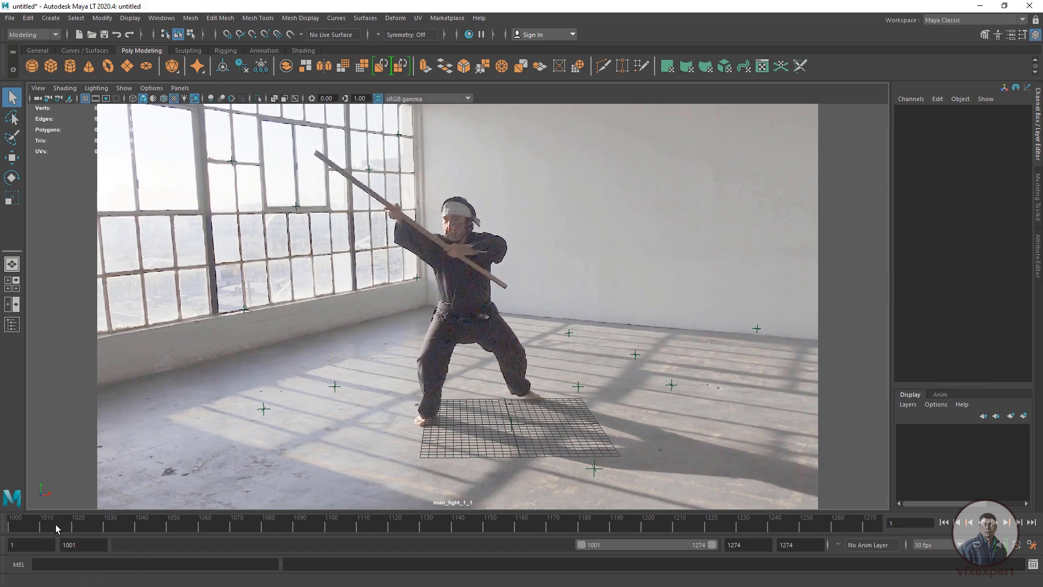
pyautogui.moveTo(55, 523); pyautogui.dragTo(237, 526)
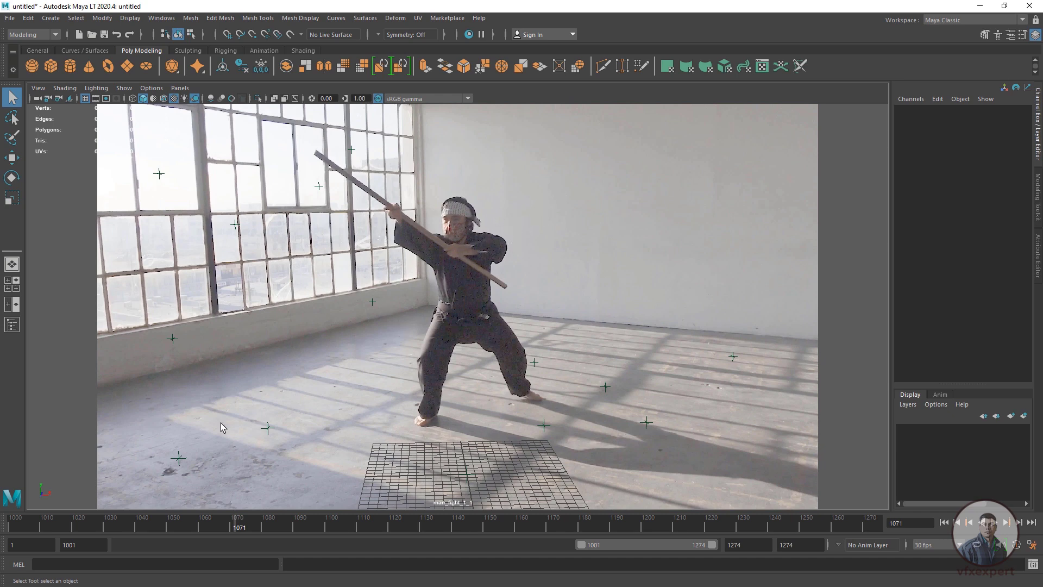
pyautogui.moveTo(89, 530); pyautogui.dragTo(8, 531)
# Open the Outliner and examine the Scene group's point locators and the man_fight_1_1 camera.
pyautogui.click(161, 18)
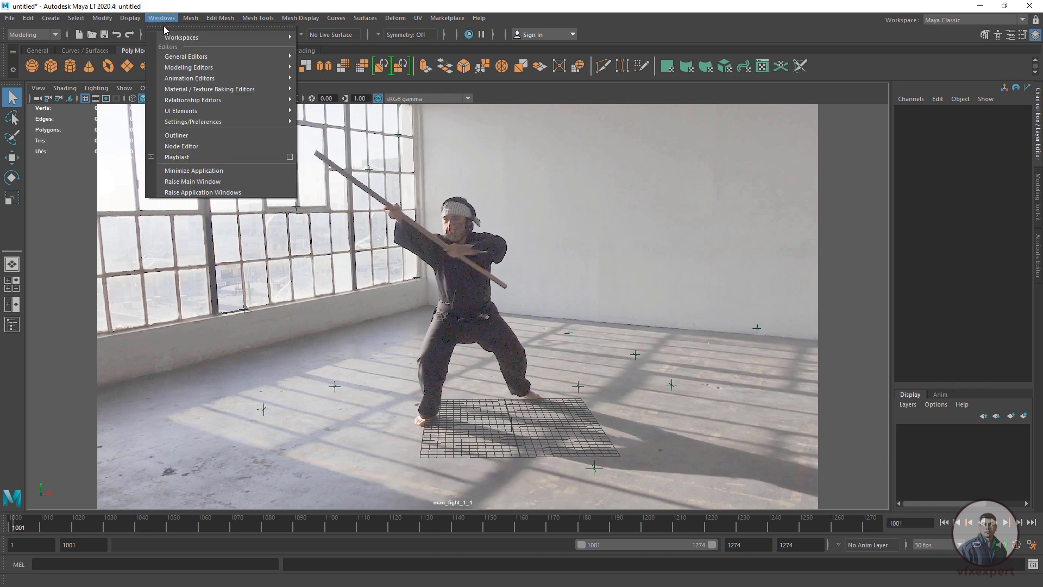
pyautogui.click(177, 151)
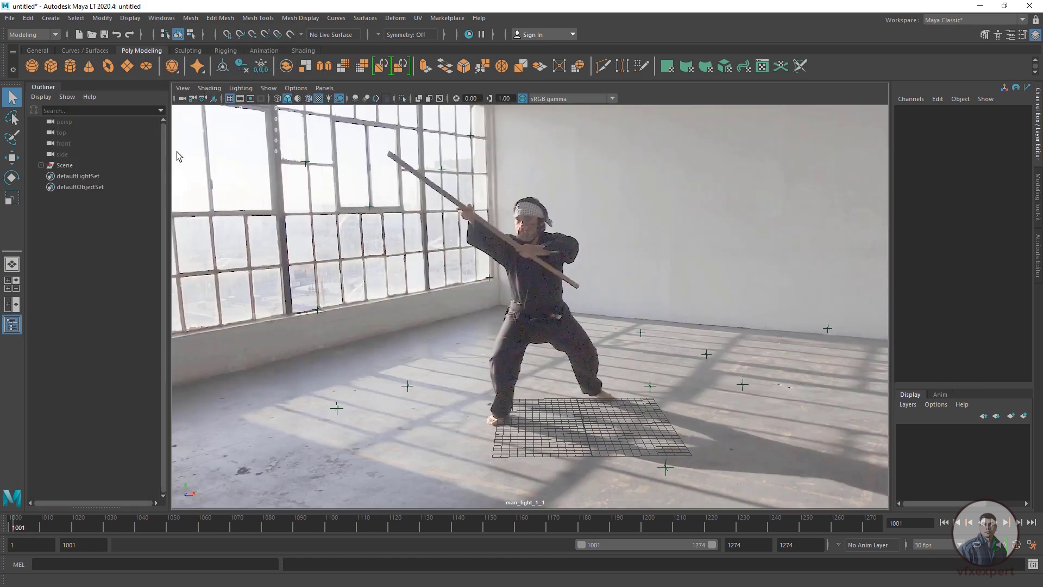
pyautogui.click(41, 164)
pyautogui.click(48, 187)
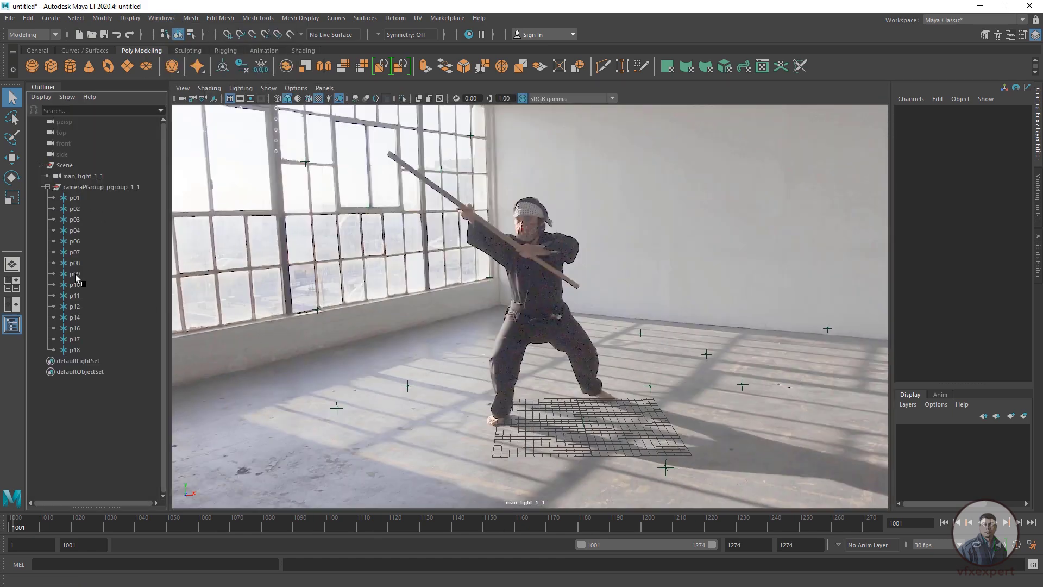
pyautogui.click(106, 187)
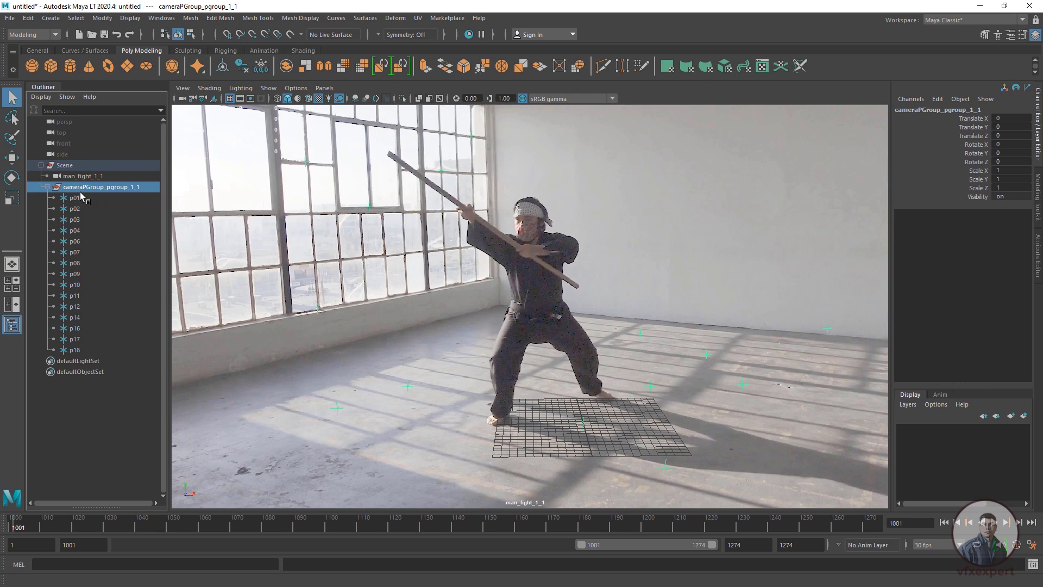
pyautogui.click(47, 186)
pyautogui.click(82, 176)
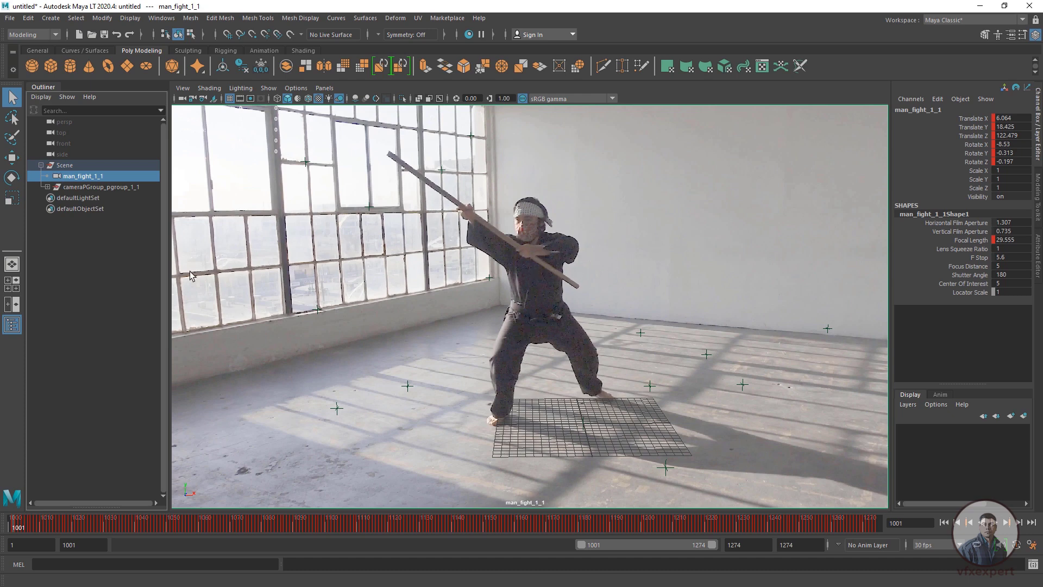
pyautogui.click(77, 260)
# Find the imported image plane among the Hypershade's cameras, delete it and minimize the Hypershade.
pyautogui.click(173, 20)
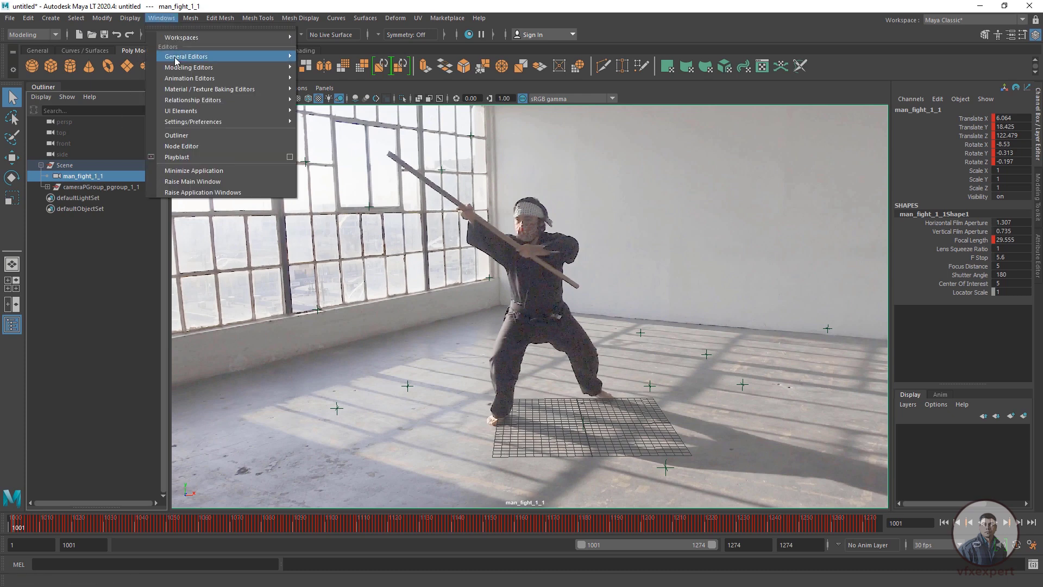
pyautogui.moveTo(212, 90)
pyautogui.click(329, 111)
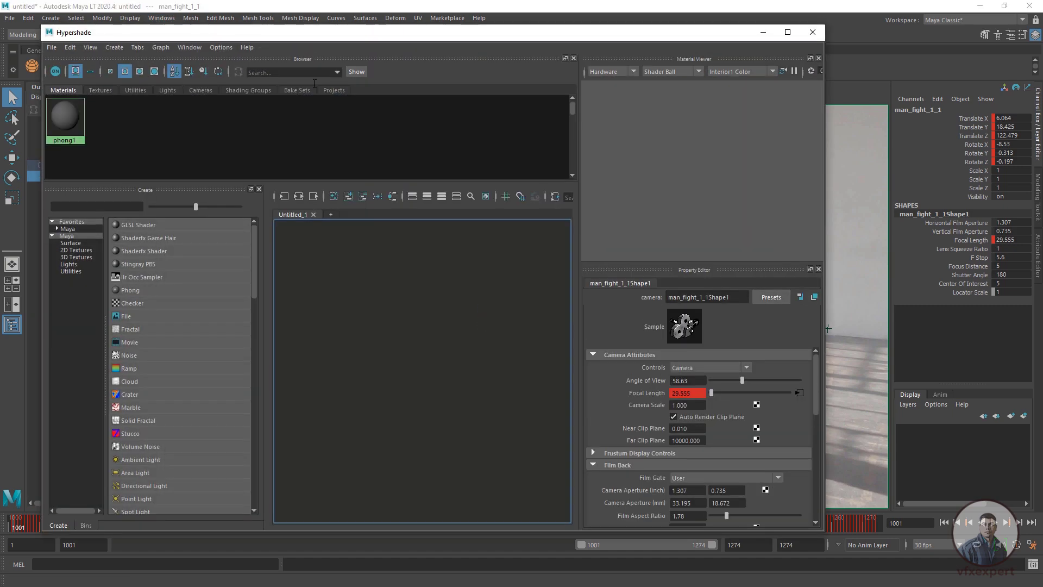
pyautogui.click(204, 89)
pyautogui.click(96, 119)
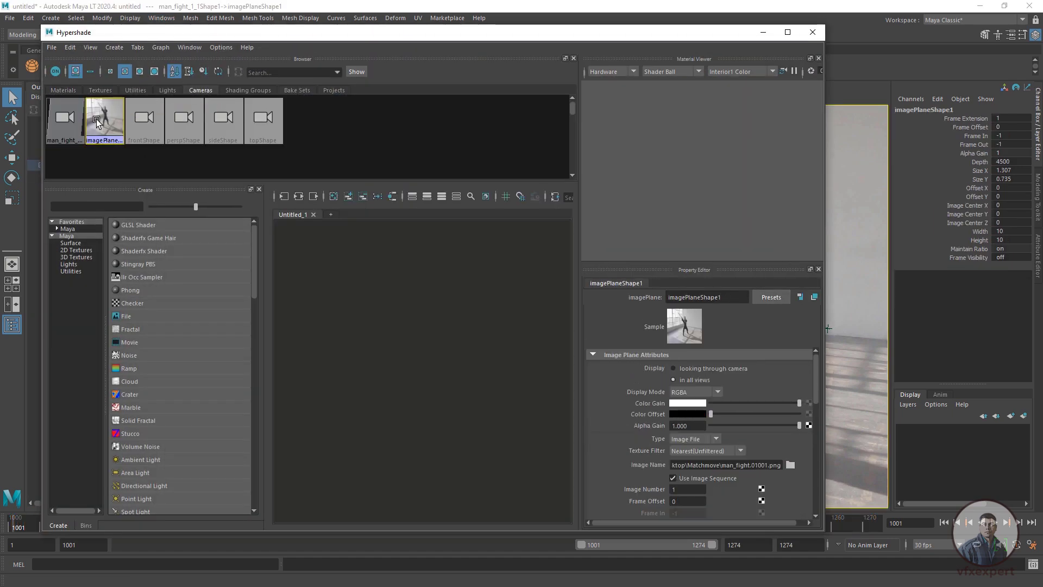
pyautogui.click(763, 32)
# Create a new image plane for the man_fight_1_1 camera from its environment attributes.
pyautogui.click(76, 176)
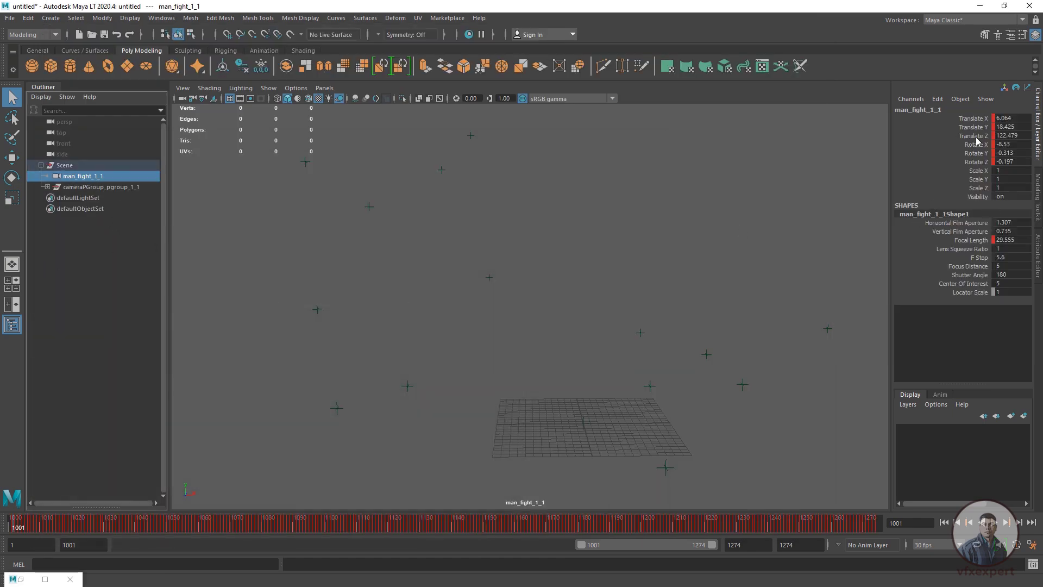
pyautogui.click(1040, 274)
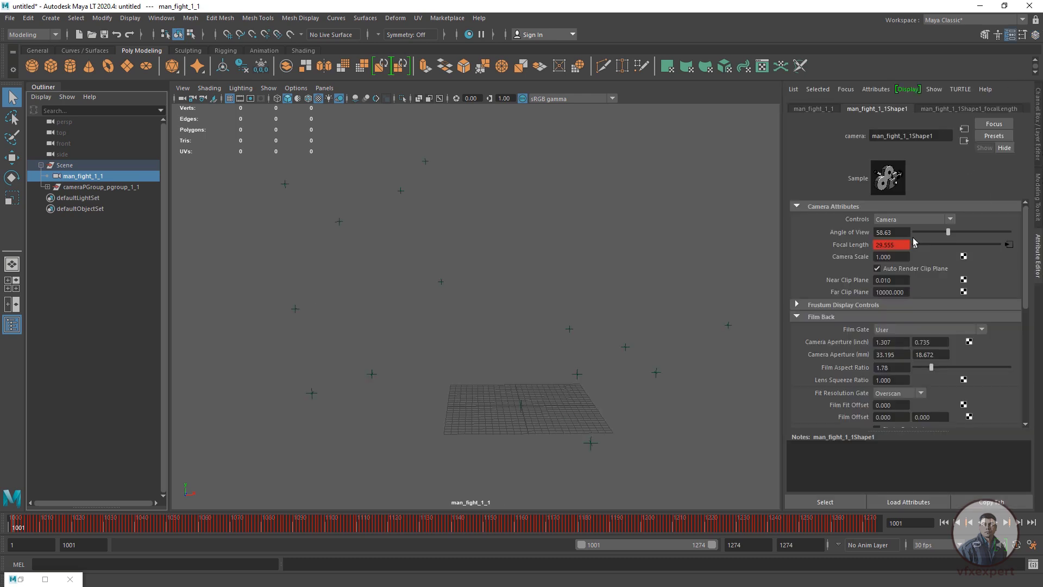
pyautogui.click(796, 317)
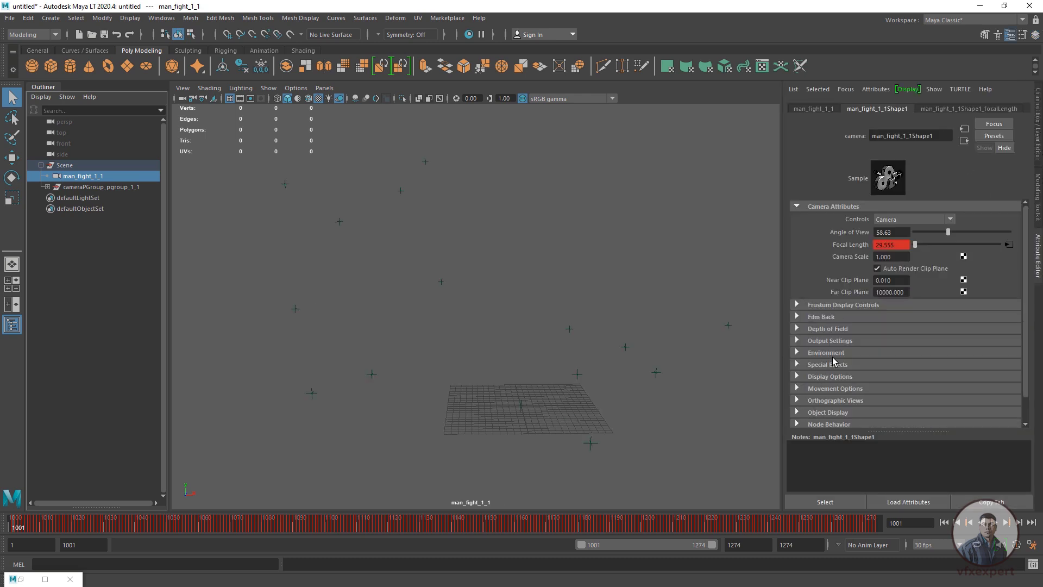
pyautogui.click(798, 353)
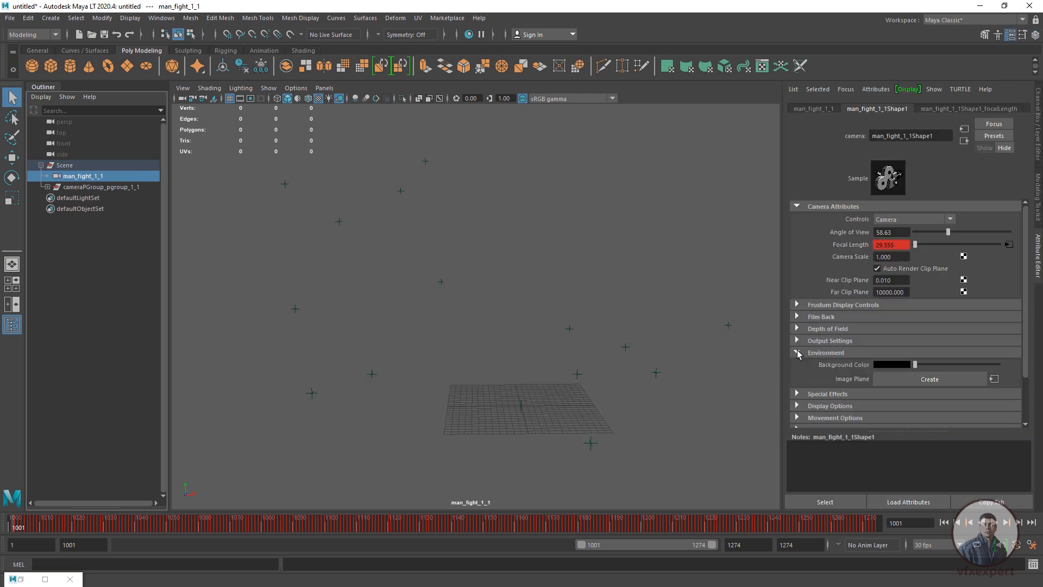
pyautogui.click(934, 380)
# Load man_fight.01001.png from the Desktop's Matchmove folder into the image plane and enable its use as an image sequence.
pyautogui.click(994, 316)
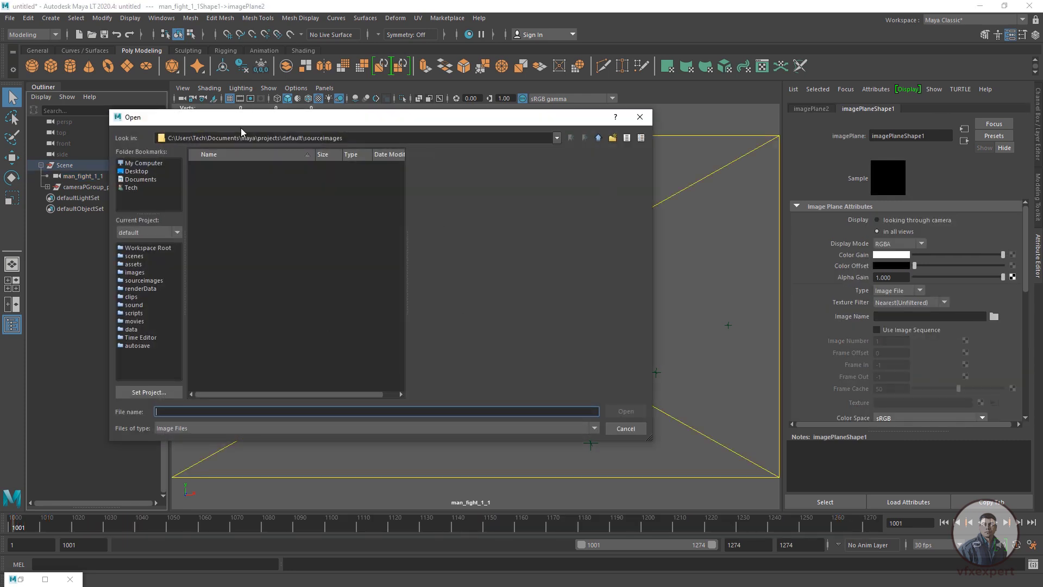
pyautogui.click(140, 172)
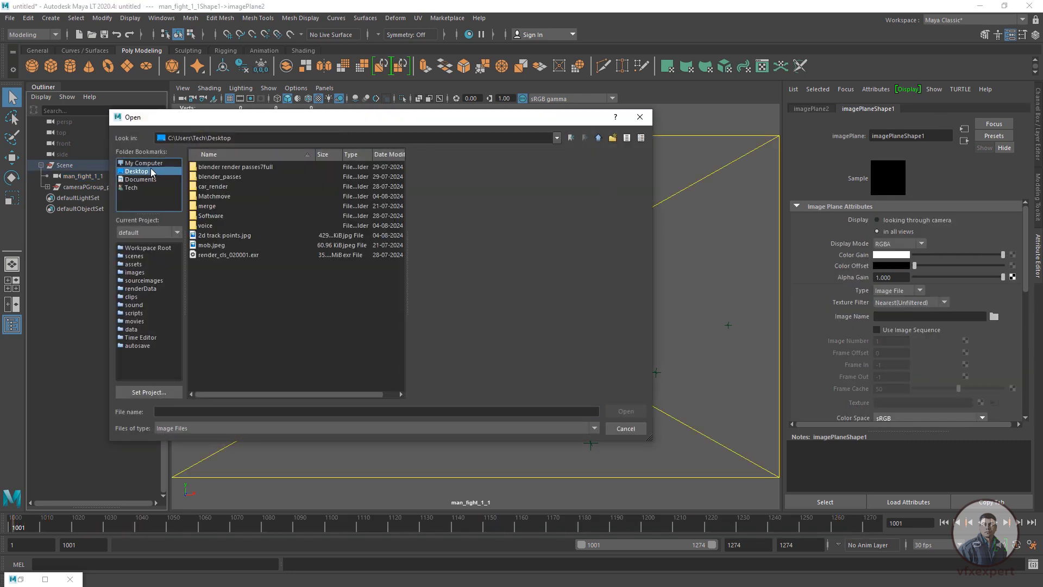
pyautogui.doubleClick(223, 196)
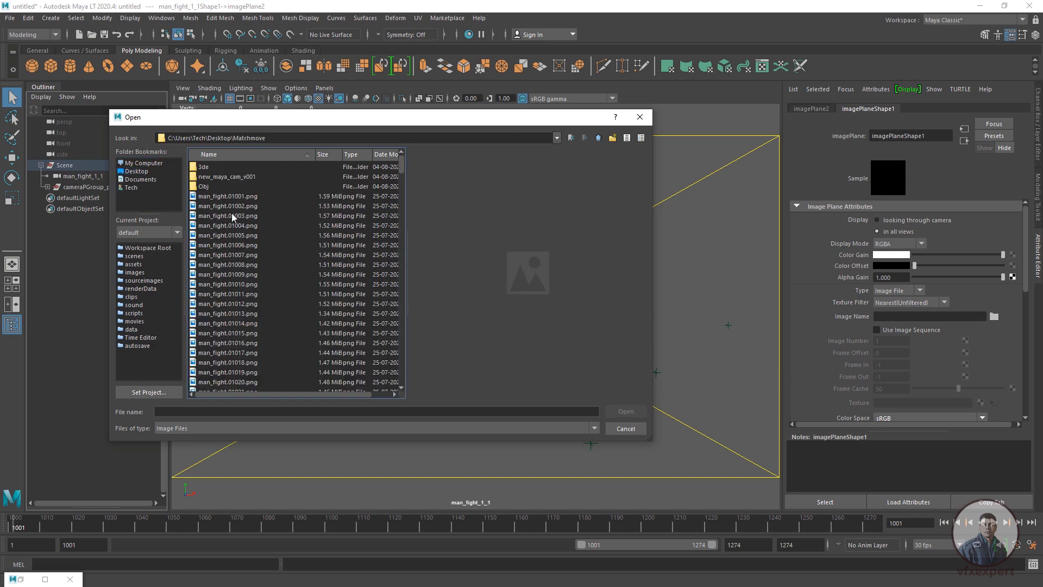
pyautogui.click(242, 199)
pyautogui.click(619, 415)
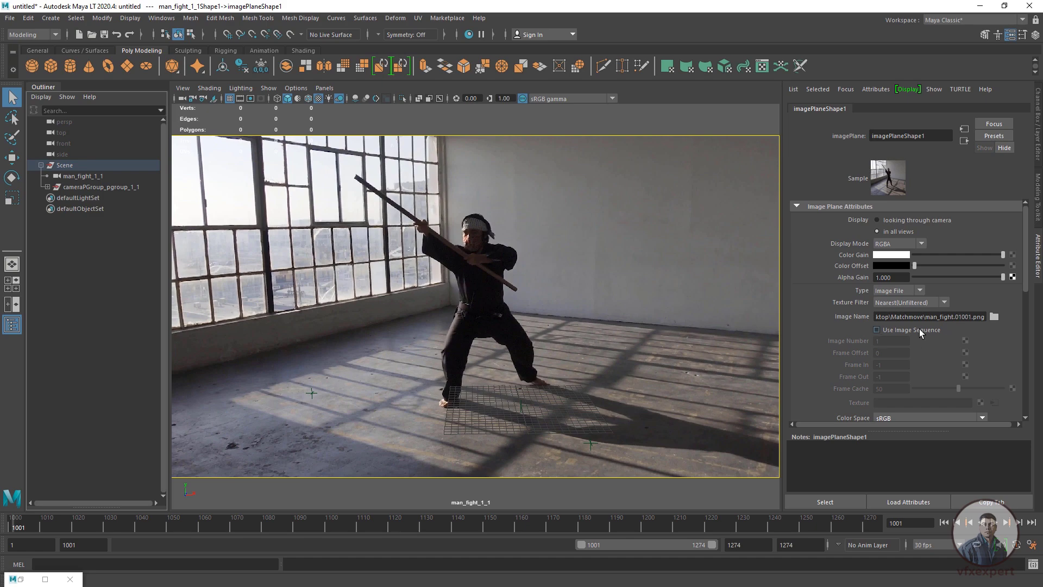
pyautogui.click(876, 329)
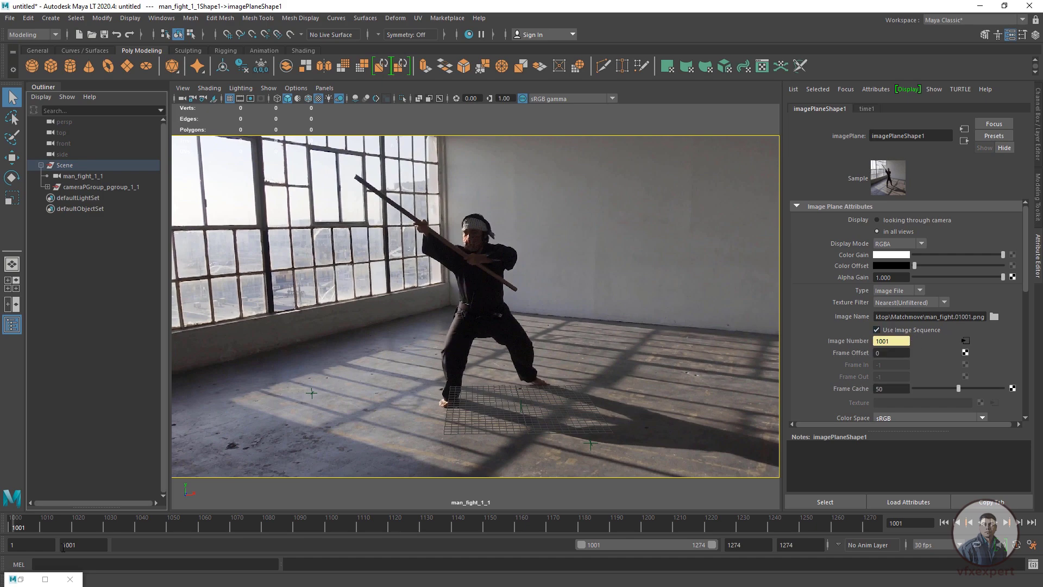
# Scrub the timeline to check the footage against the track points and grid, returning to frame 1001.
pyautogui.moveTo(39, 523); pyautogui.dragTo(169, 525)
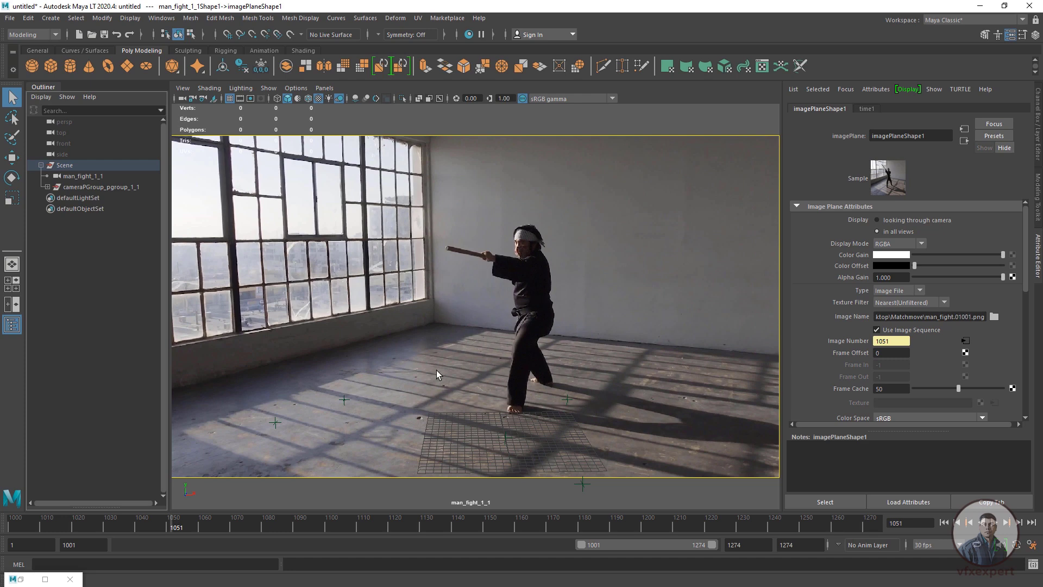
pyautogui.moveTo(409, 525); pyautogui.dragTo(165, 500)
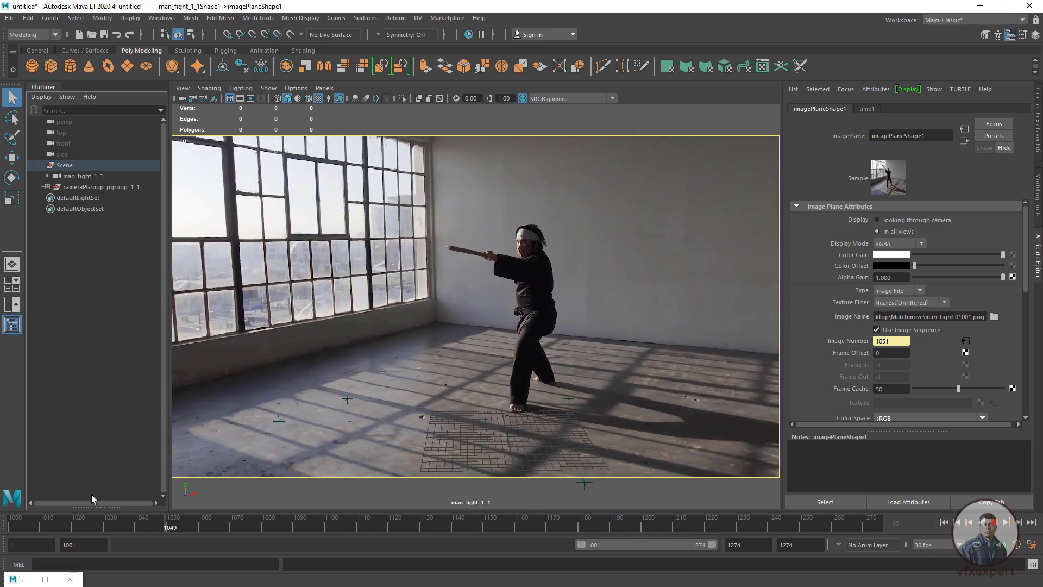
pyautogui.moveTo(91, 495); pyautogui.dragTo(4, 514)
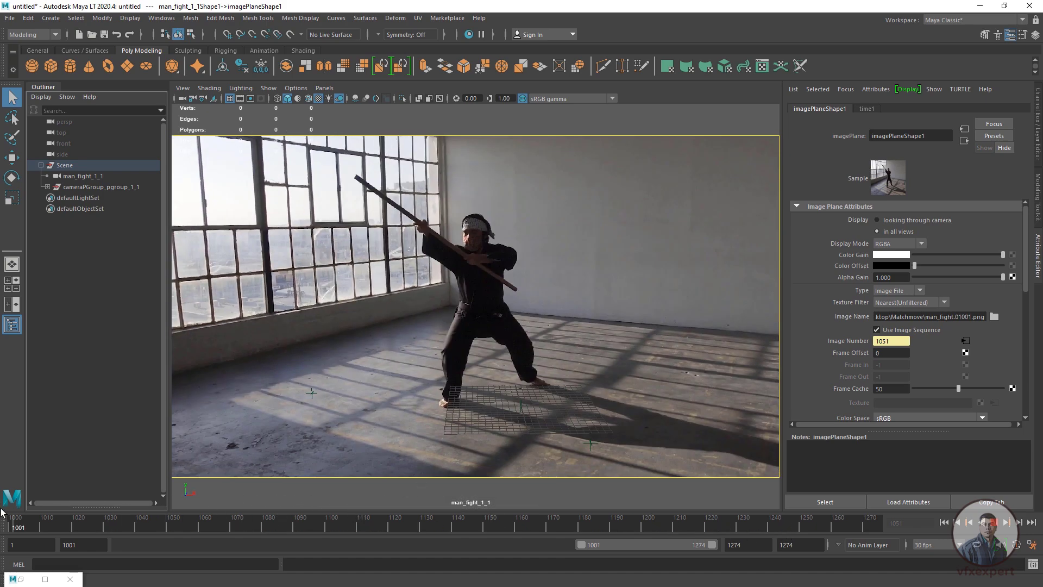
# Save the scene as maya_scene in the new_maya_cam_v001 folder inside the Desktop's Matchmove folder.
pyautogui.click(12, 19)
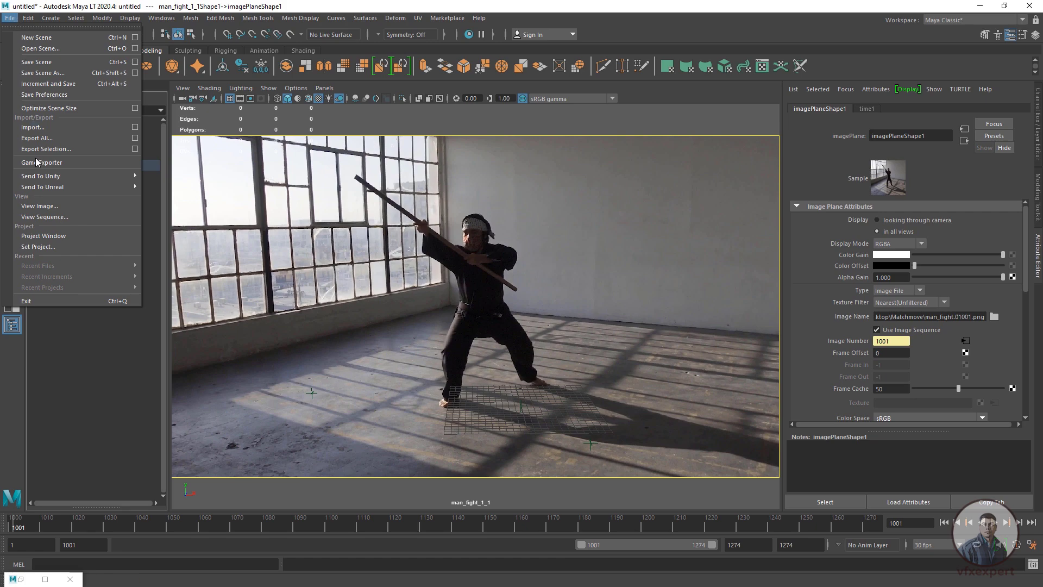
pyautogui.click(61, 73)
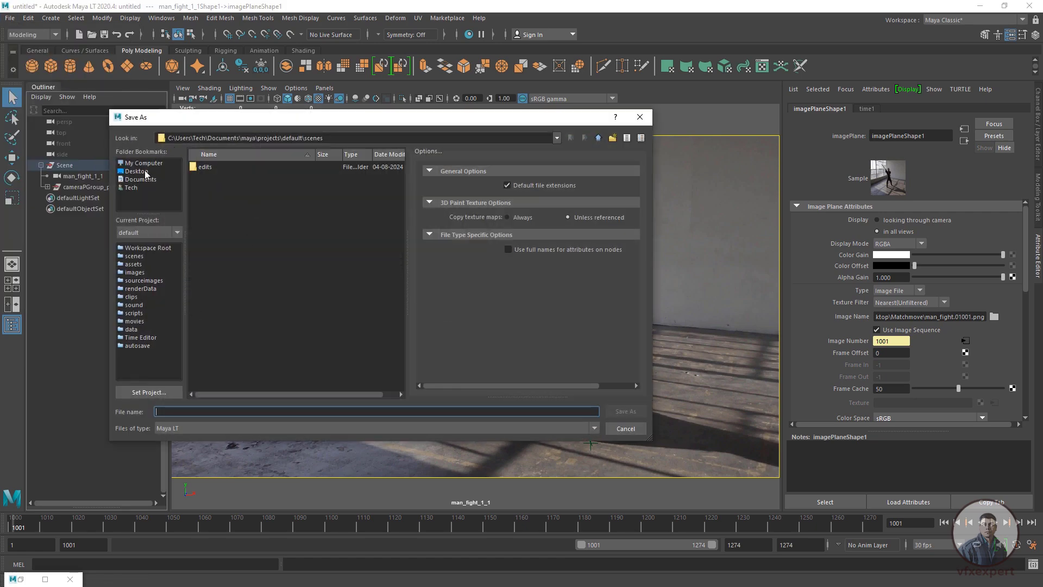
pyautogui.click(136, 171)
pyautogui.doubleClick(213, 196)
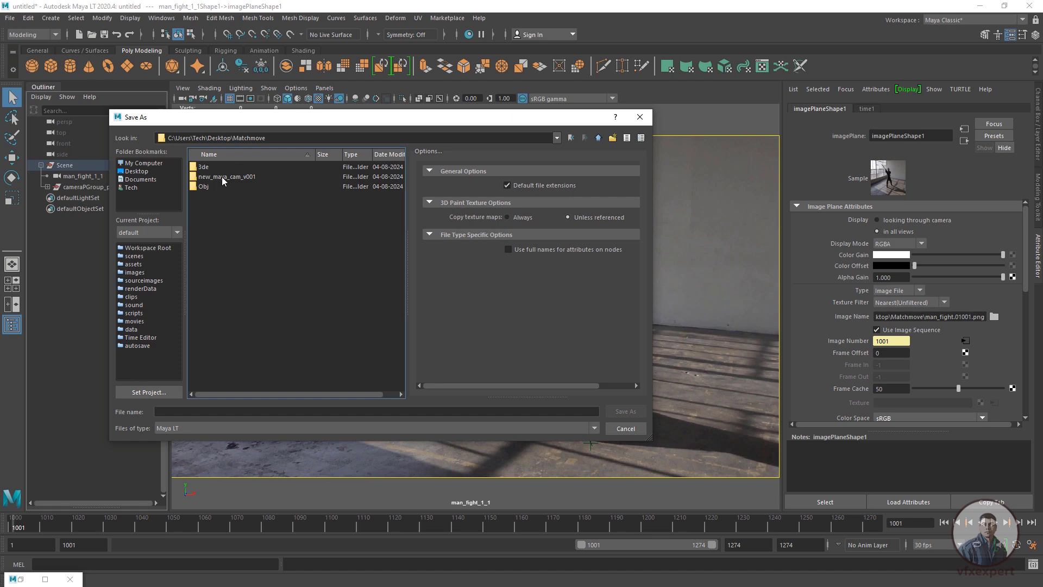
pyautogui.doubleClick(221, 178)
pyautogui.click(209, 411)
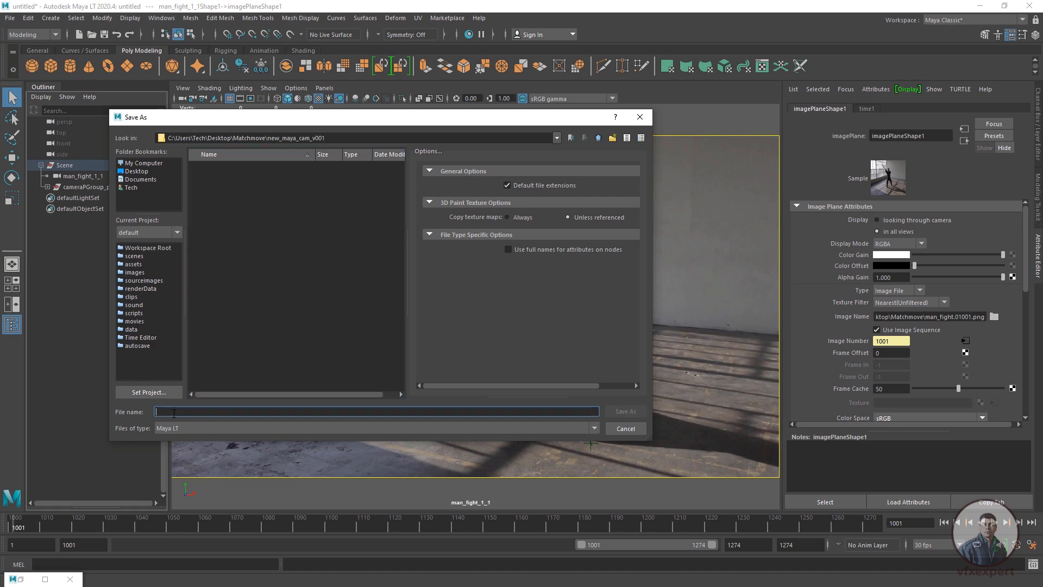
pyautogui.write('maya_scene')
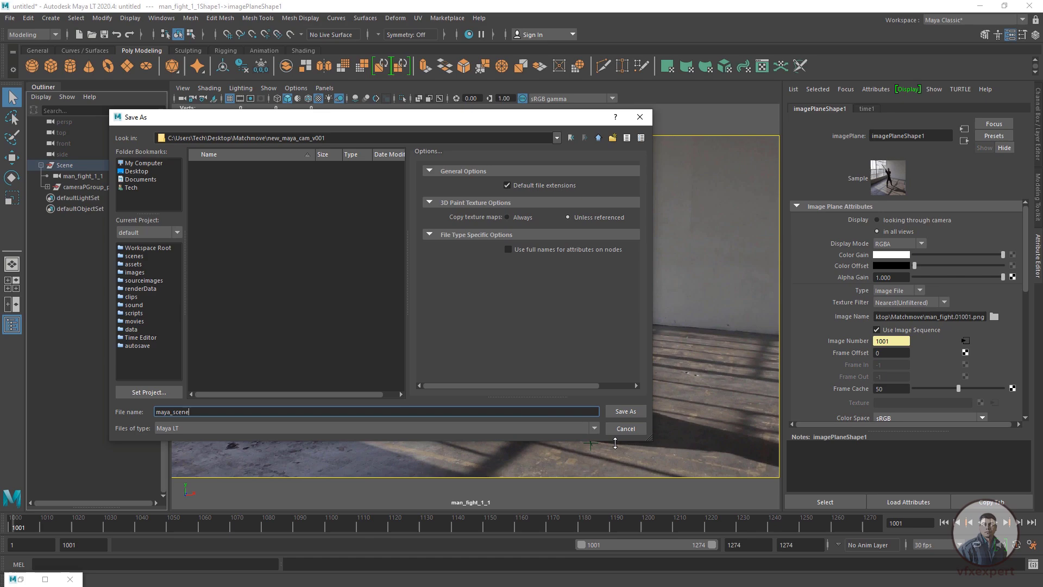
pyautogui.click(626, 411)
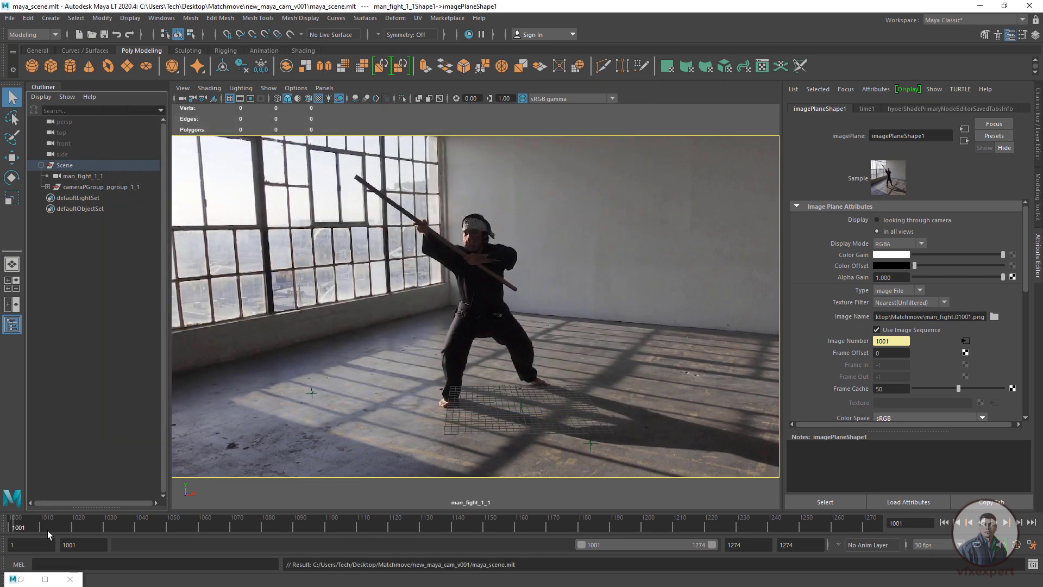
# Put the track point group cameraPGroup_pgroup_1_1 into a new display layer.
pyautogui.moveTo(48, 531); pyautogui.dragTo(3, 500)
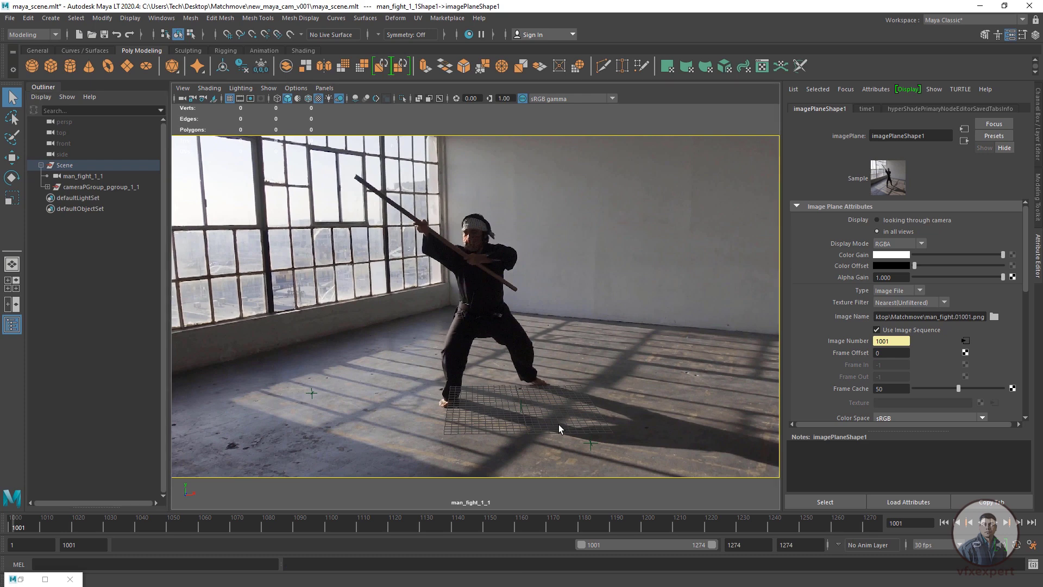
pyautogui.click(310, 395)
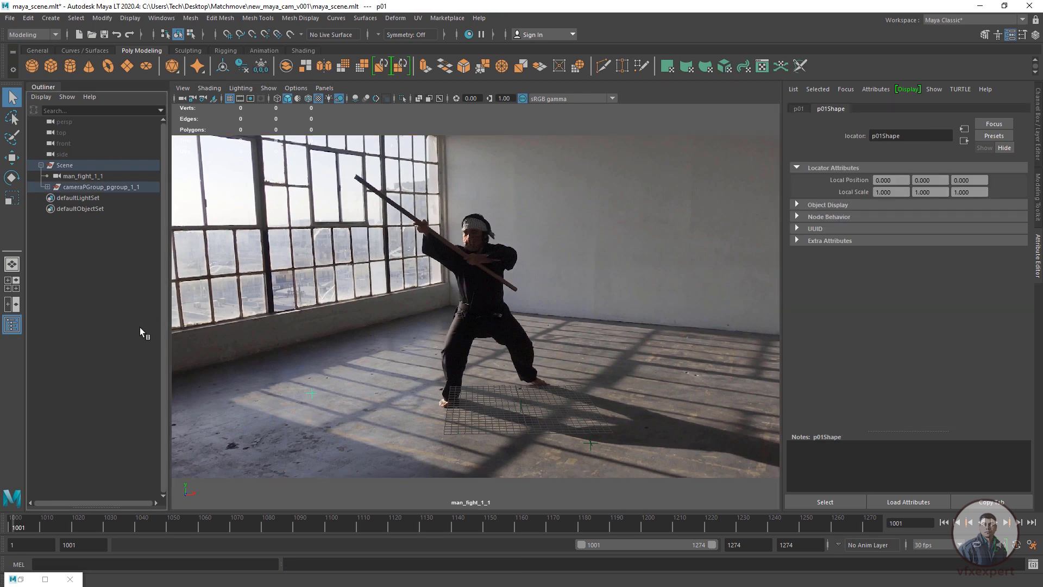
pyautogui.click(98, 186)
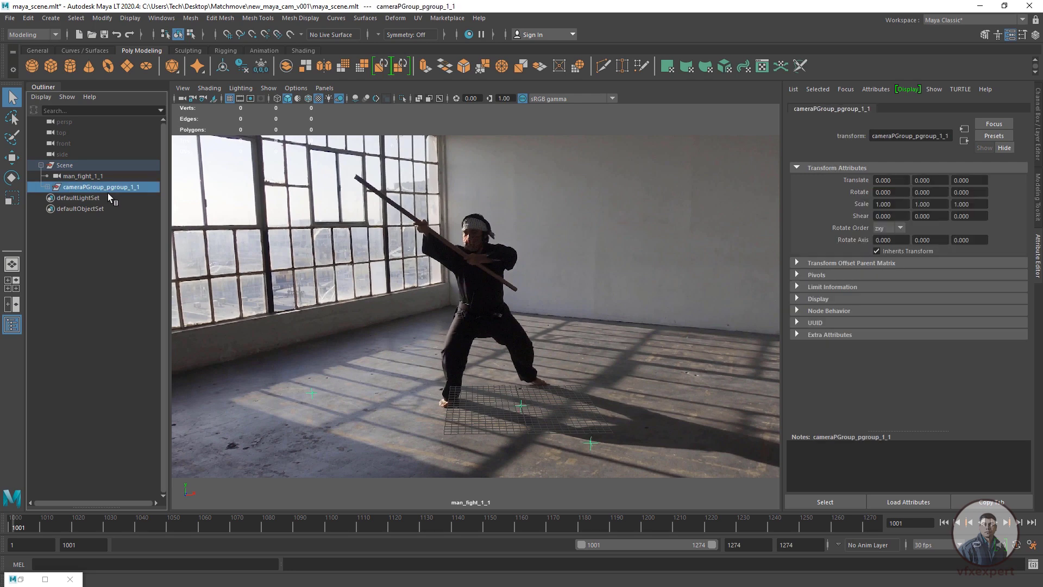
pyautogui.click(1037, 139)
pyautogui.click(1022, 416)
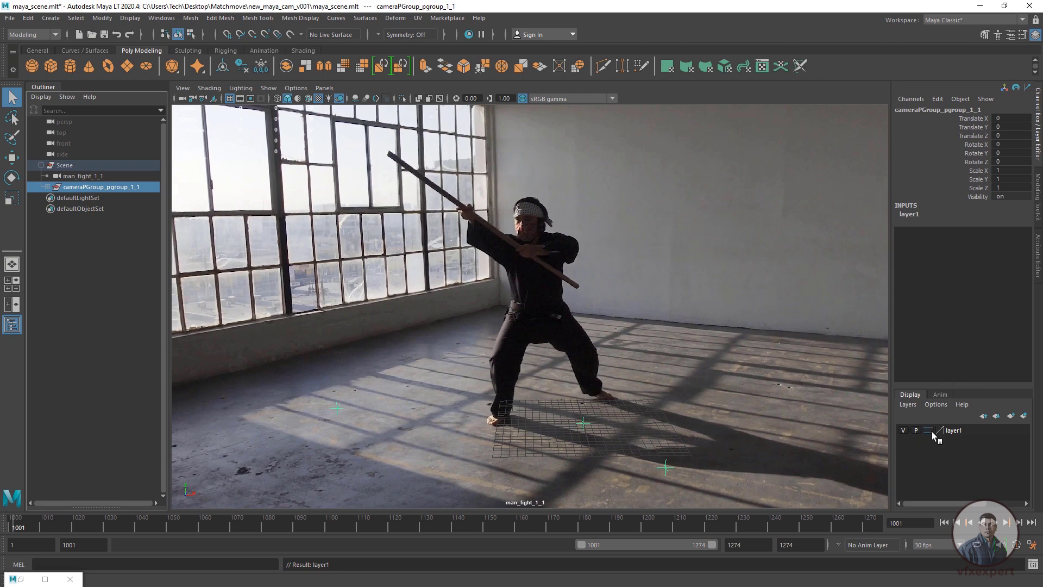
# Set the track points' display layer colour to yellow and scrub the timeline to check the points against the footage.
pyautogui.doubleClick(941, 431)
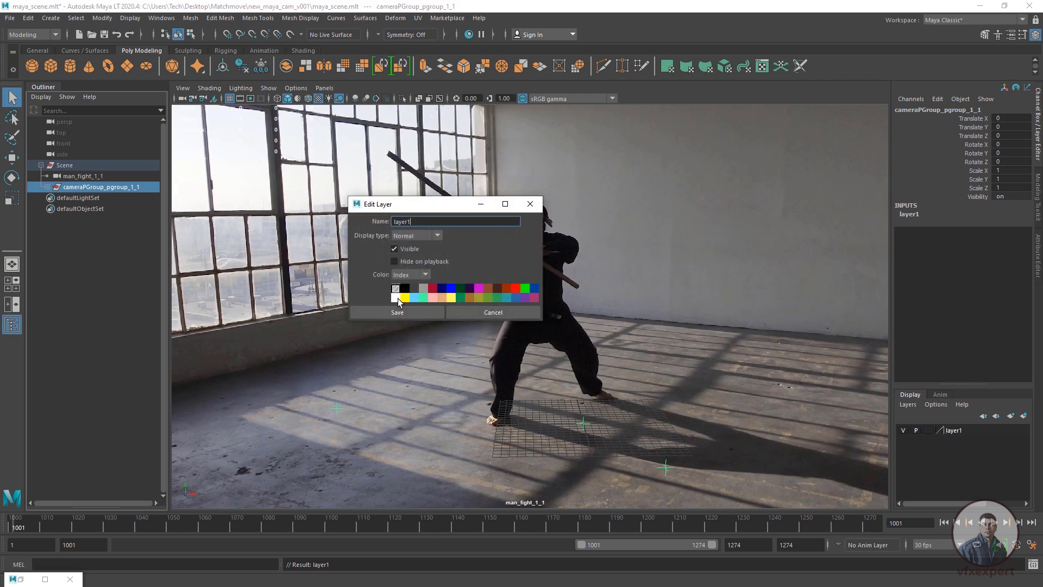
pyautogui.click(404, 298)
pyautogui.click(415, 314)
pyautogui.click(350, 454)
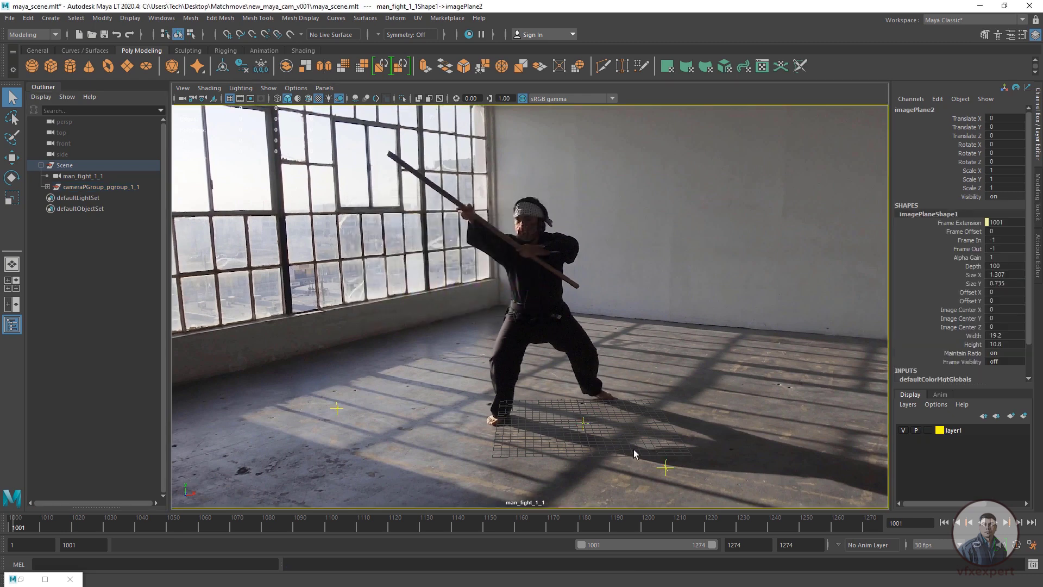
pyautogui.moveTo(266, 528); pyautogui.dragTo(22, 473)
# Lock all transform and shape channels of the man_fight_1_1 camera, from Translate X to Locator Scale.
pyautogui.click(85, 176)
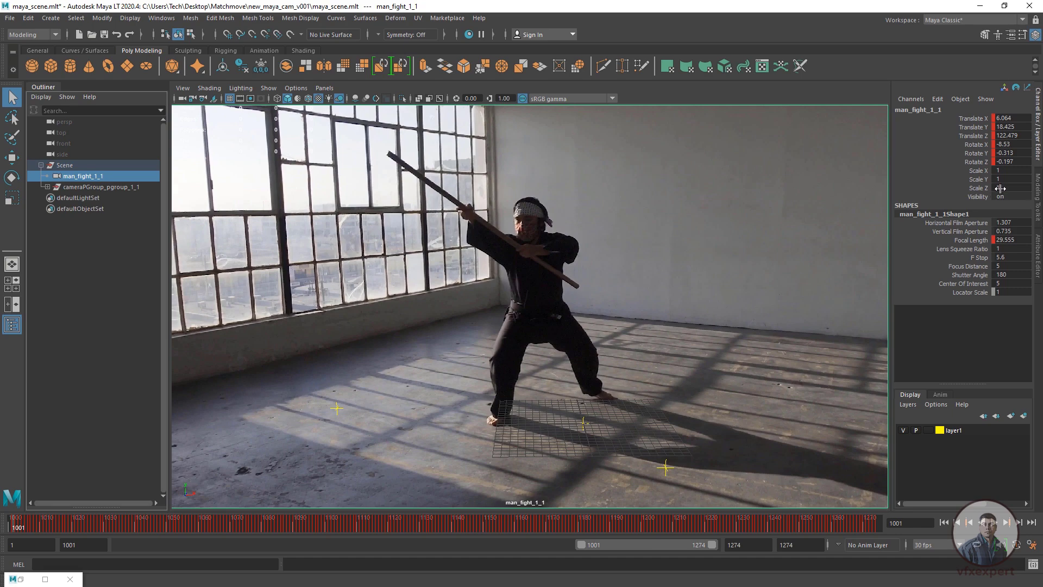
pyautogui.moveTo(962, 116); pyautogui.dragTo(973, 294)
pyautogui.rightClick(968, 293)
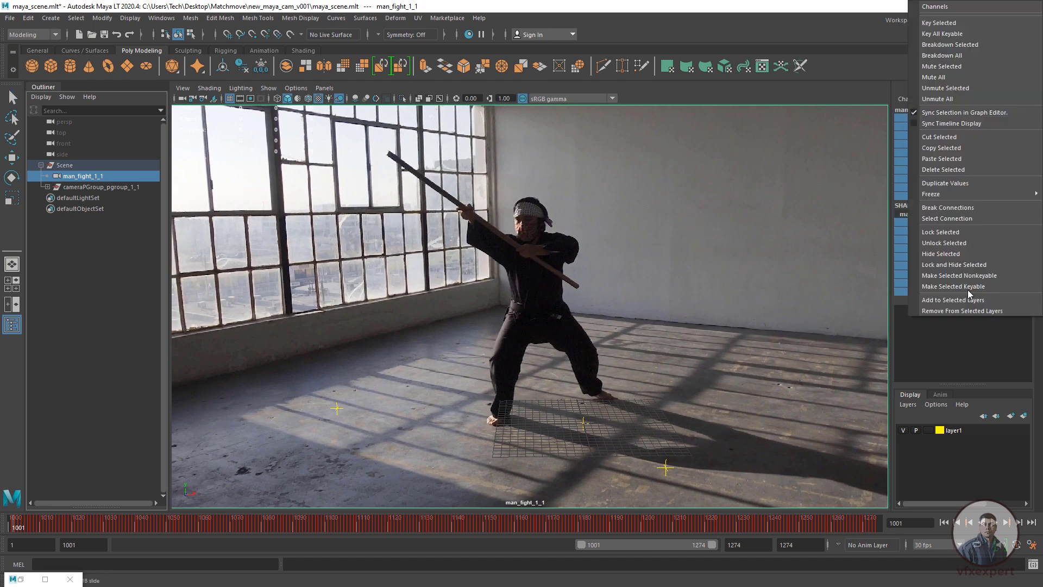
pyautogui.click(938, 234)
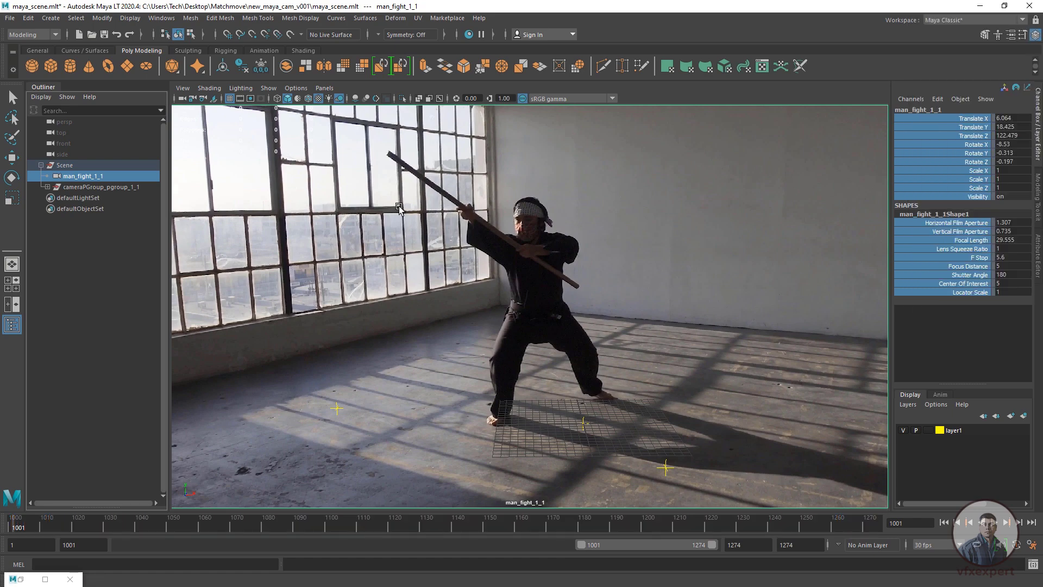
pyautogui.click(111, 312)
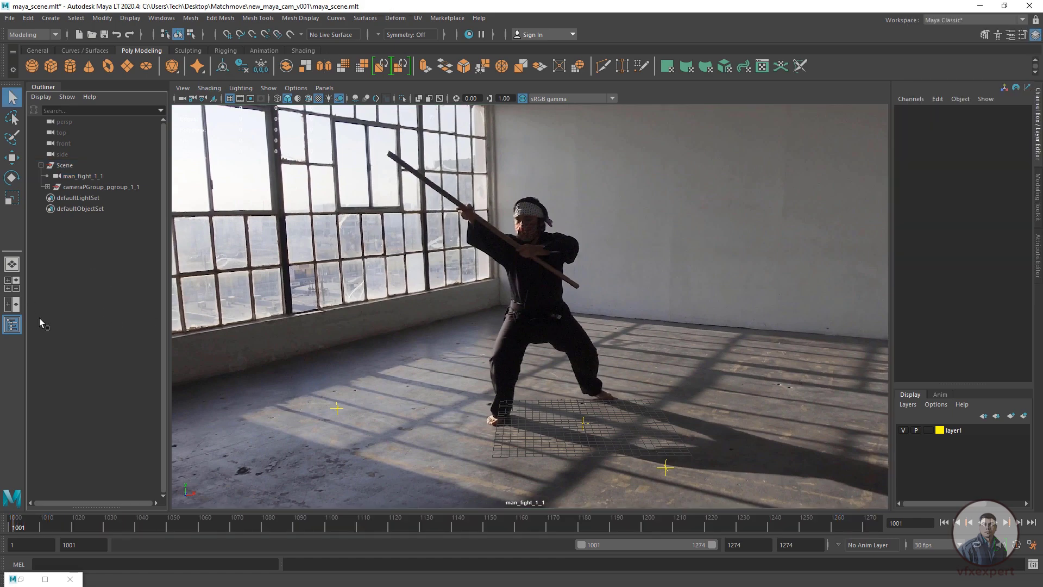
# Switch to two side-by-side views, showing the man_fight_1_1 camera in one and the perspective in the other.
pyautogui.click(12, 304)
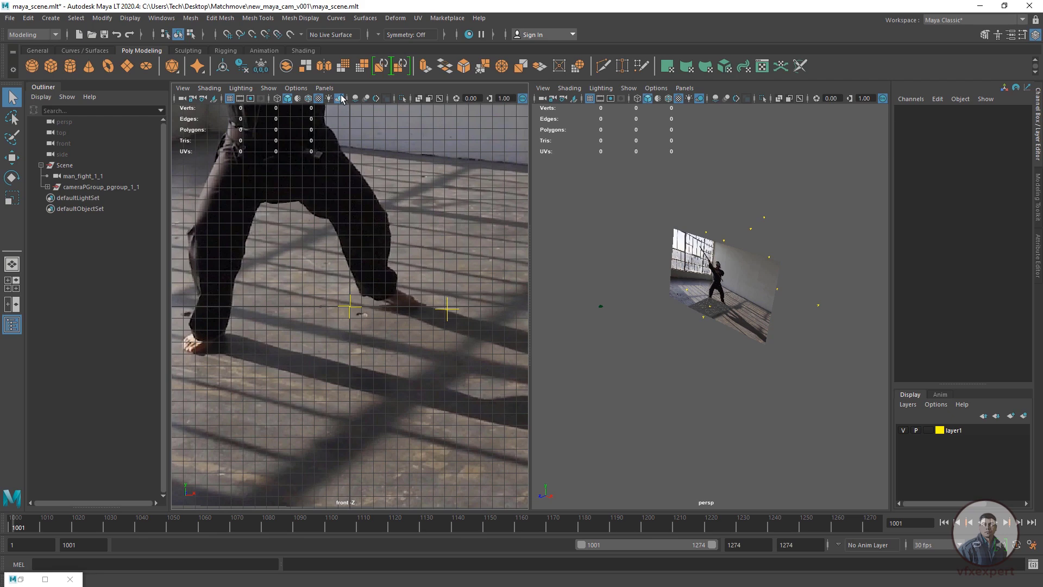
pyautogui.click(324, 88)
pyautogui.moveTo(376, 101)
pyautogui.click(459, 99)
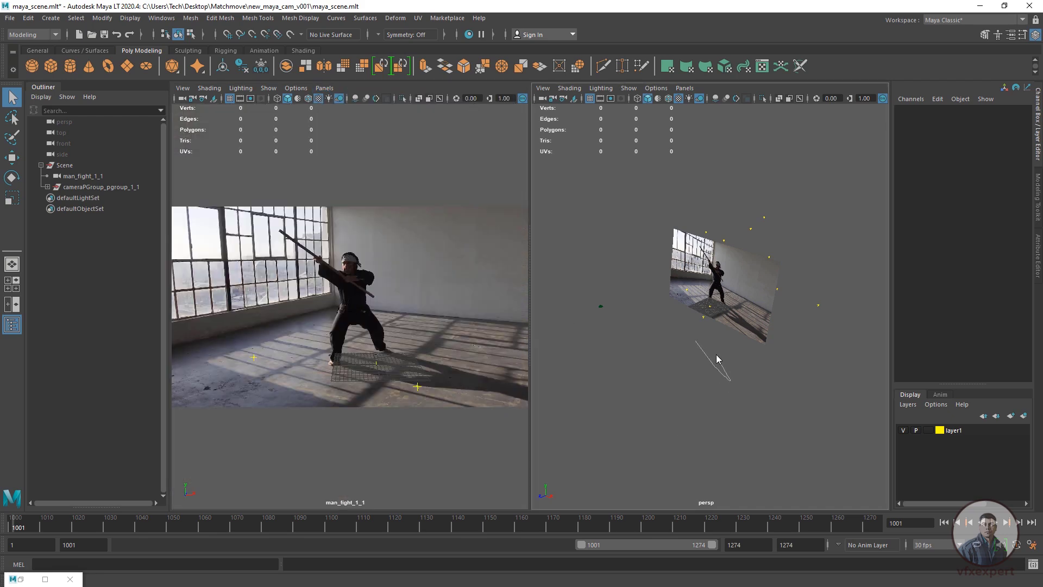
# Examine in the perspective view where the image plane sits relative to the track points and grid.
pyautogui.moveTo(717, 354); pyautogui.dragTo(689, 372, button='right')
pyautogui.moveTo(648, 387)
pyautogui.keyDown('alt'); pyautogui.mouseDown(button='middle')
pyautogui.moveTo(690, 409)
pyautogui.moveTo(642, 379)
pyautogui.mouseUp(button='middle'); pyautogui.keyUp('alt')
pyautogui.keyDown('alt'); pyautogui.moveTo(651, 354); pyautogui.dragTo(670, 408, button='right'); pyautogui.keyUp('alt')
pyautogui.keyDown('alt'); pyautogui.moveTo(670, 408); pyautogui.dragTo(743, 323); pyautogui.keyUp('alt')
pyautogui.click(744, 421)
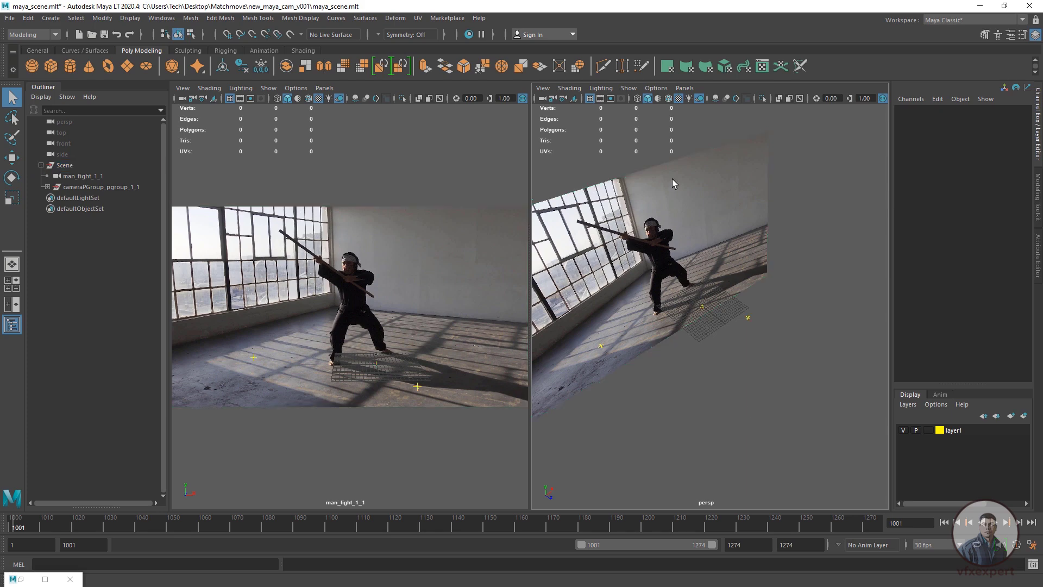
pyautogui.click(674, 180)
pyautogui.click(804, 258)
pyautogui.click(649, 283)
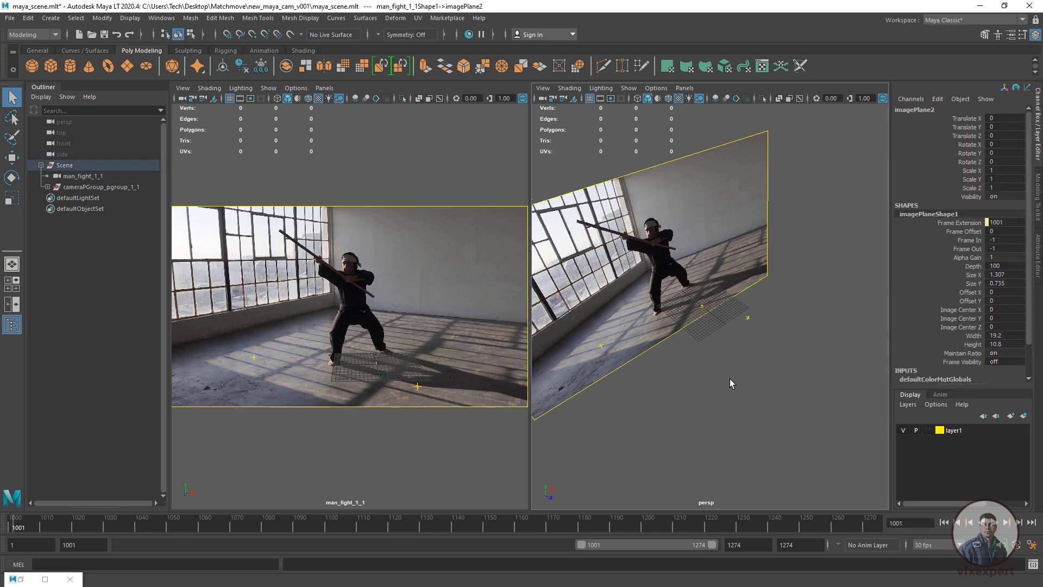
pyautogui.click(699, 428)
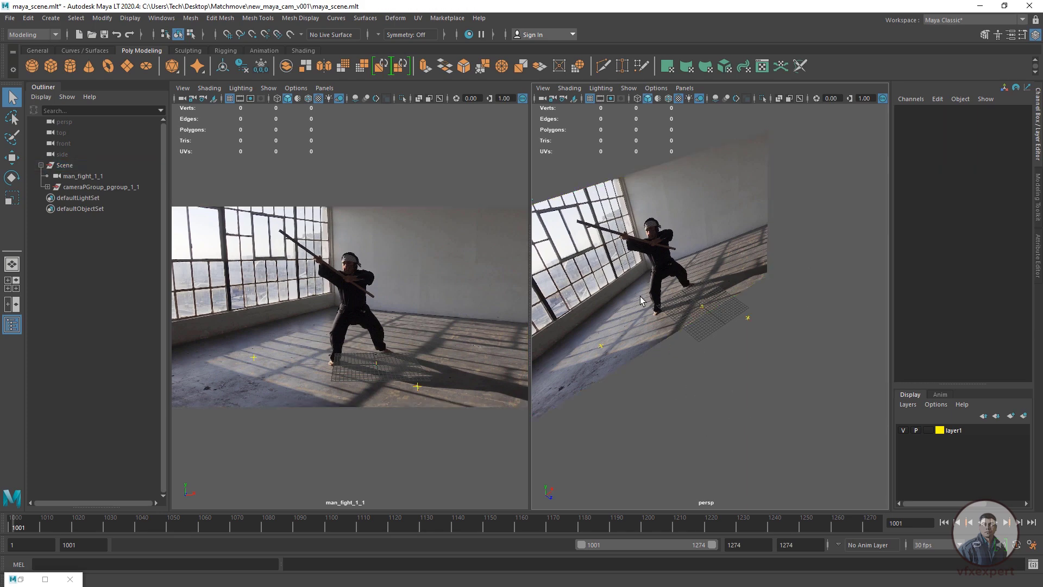
# Raise the man_fight_1_1 camera's far clip plane to a much larger value in its camera attributes.
pyautogui.click(83, 177)
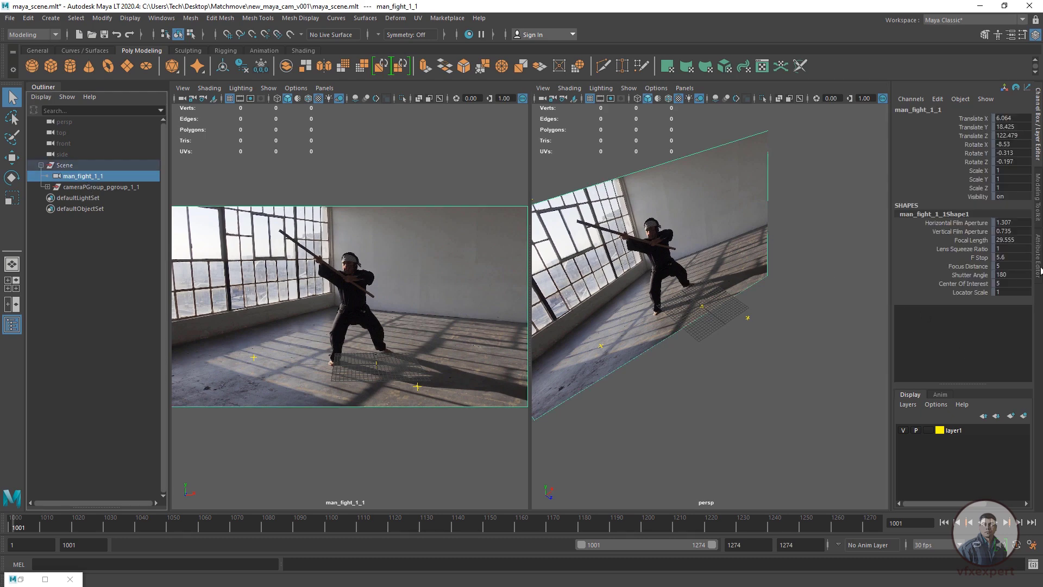
pyautogui.click(1038, 270)
pyautogui.click(947, 108)
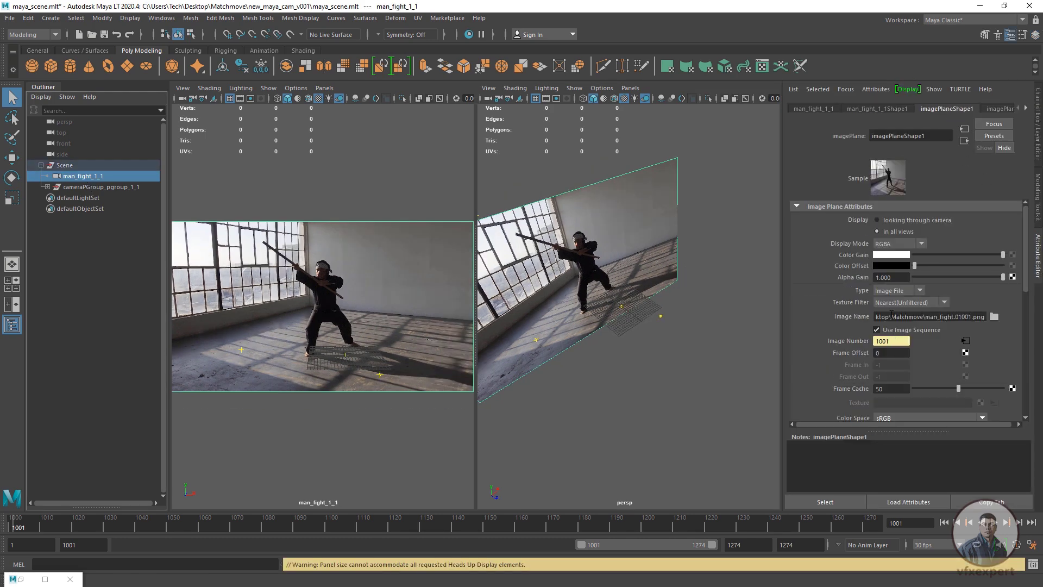
pyautogui.click(891, 109)
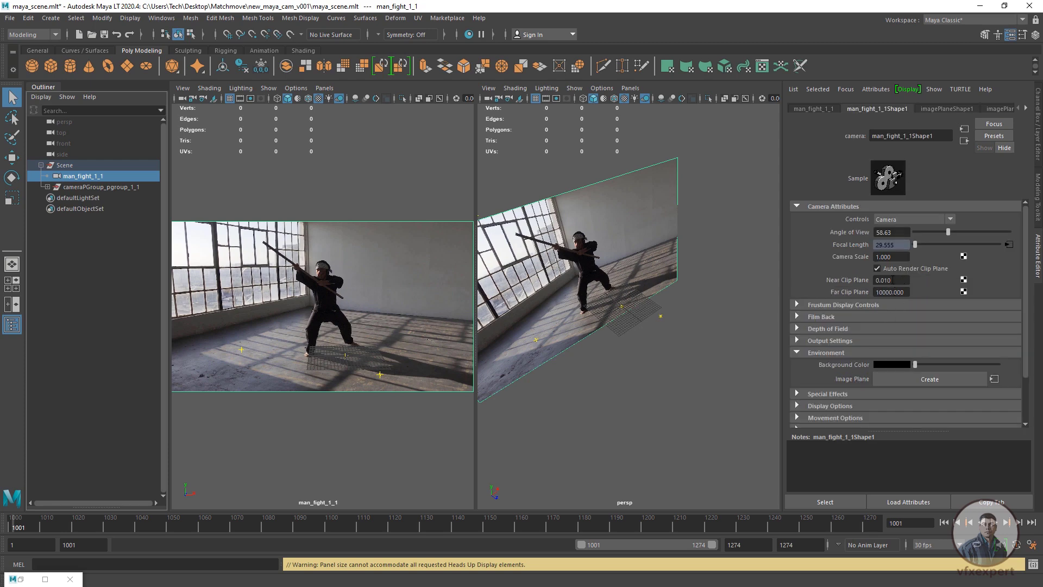
pyautogui.click(887, 292)
pyautogui.doubleClick(886, 293)
pyautogui.click(633, 375)
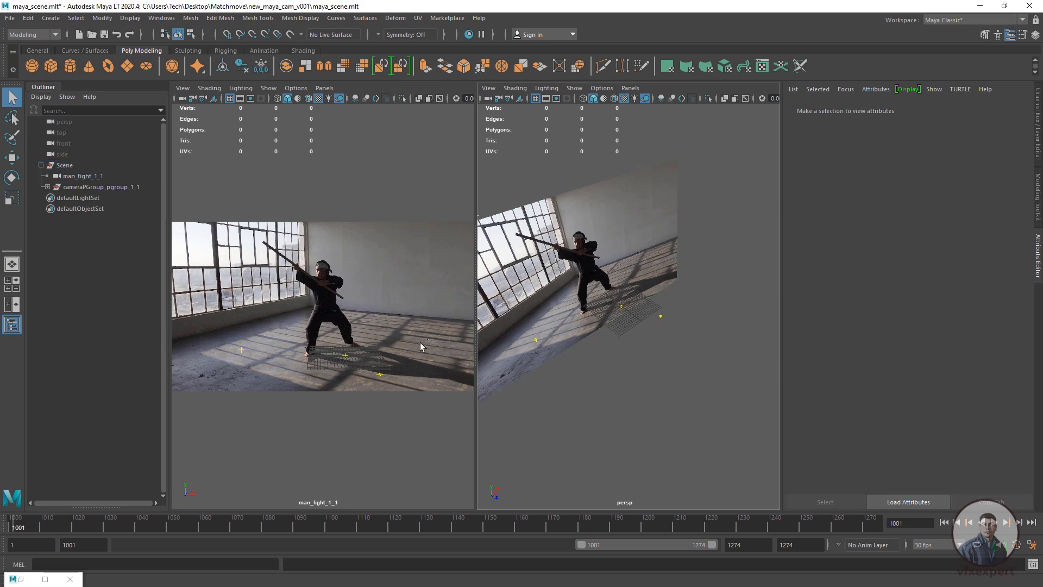
# Set the placement depth of the man_fight_1_1 camera's image plane to 4500.
pyautogui.moveTo(476, 316)
pyautogui.mouseDown()
pyautogui.moveTo(595, 316)
pyautogui.moveTo(477, 316)
pyautogui.mouseUp()
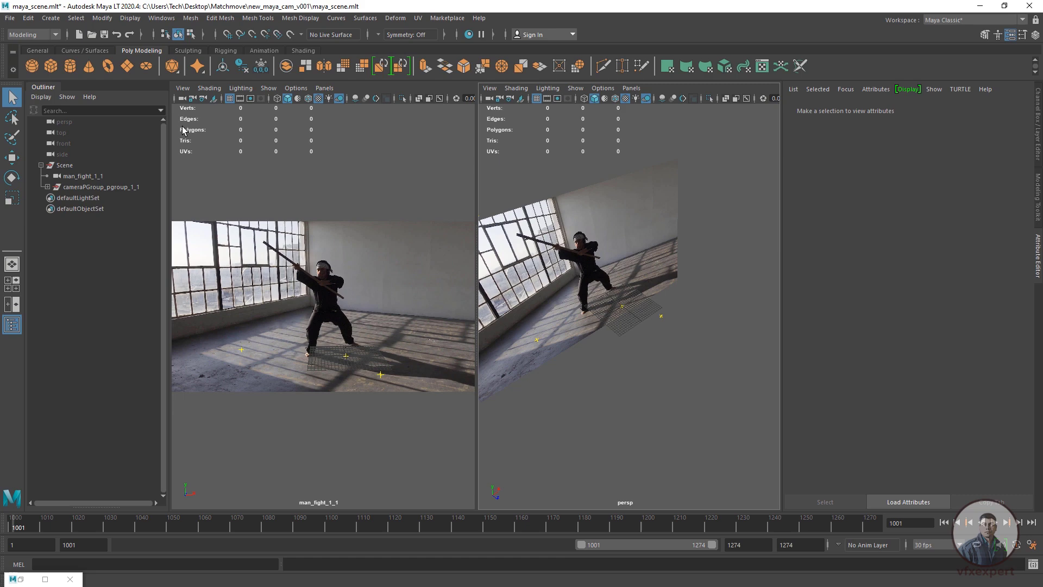
pyautogui.click(82, 176)
pyautogui.scroll(-3, 819, 364)
pyautogui.scroll(3, 820, 364)
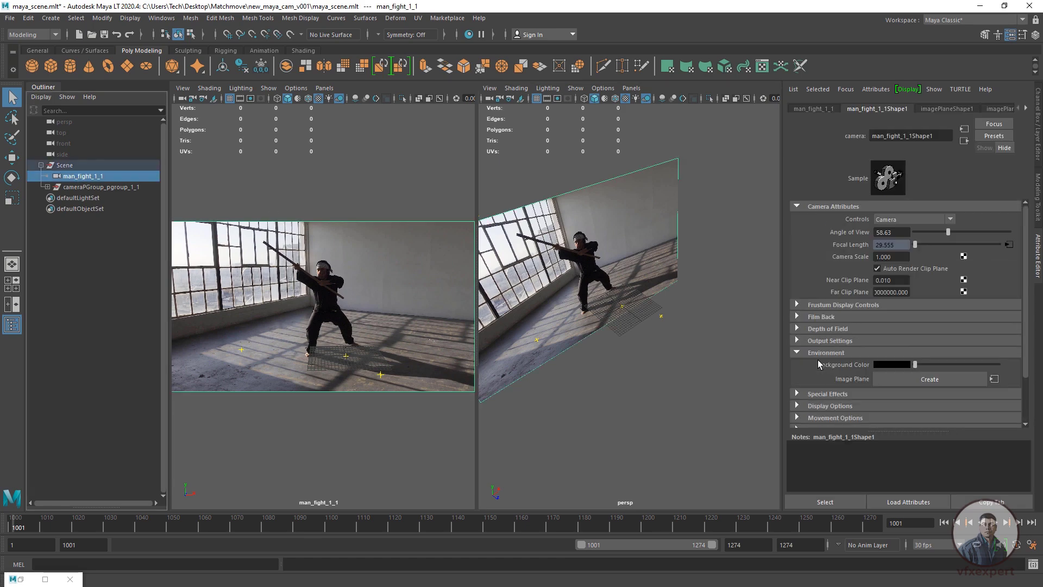
pyautogui.click(930, 110)
pyautogui.scroll(-10, 827, 347)
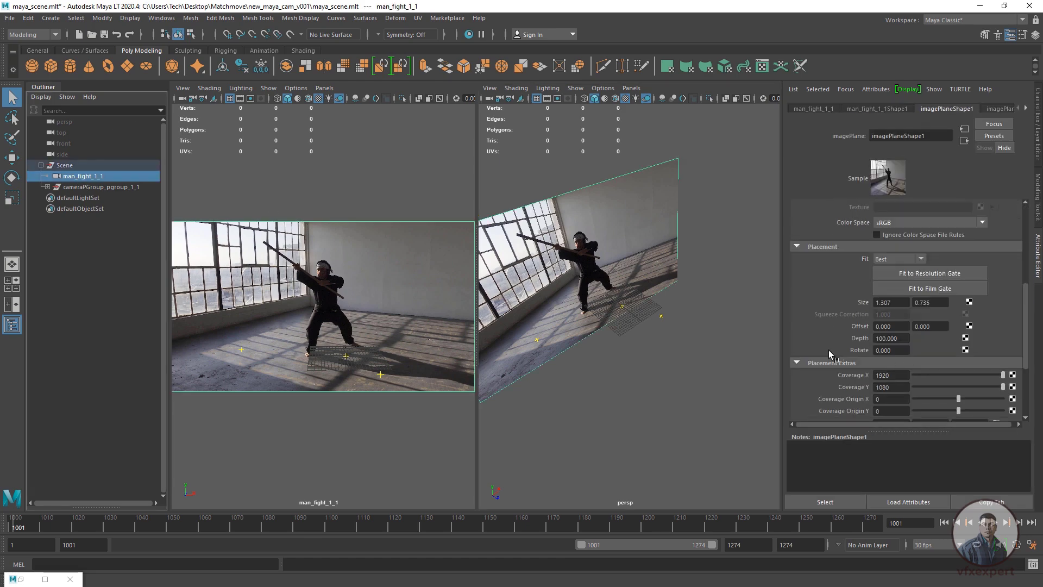
pyautogui.doubleClick(891, 403)
pyautogui.write('4500')
pyautogui.press('Return')
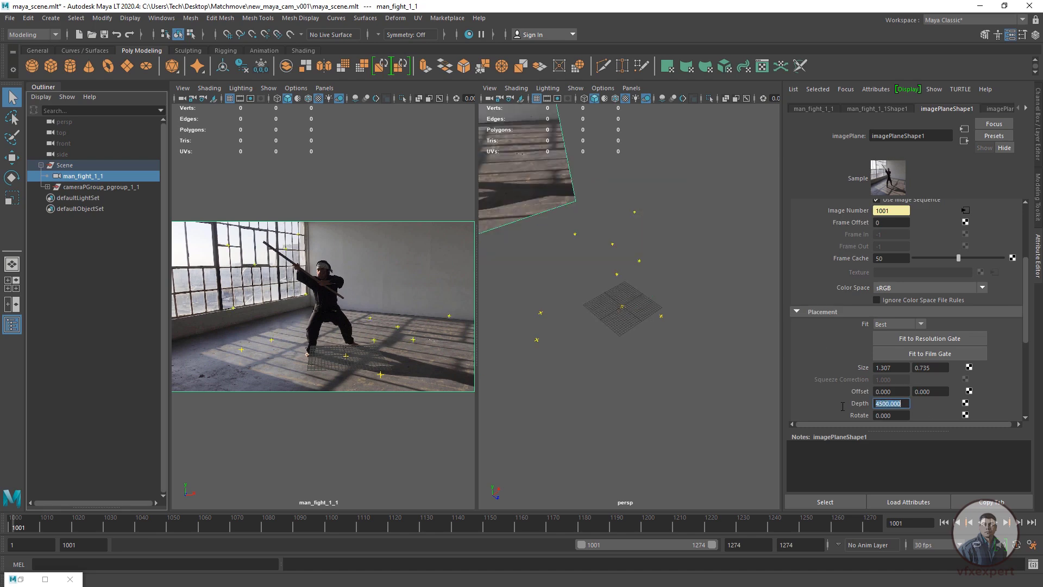
# Enlarge the camera view and play the footage to check the track points, going to frame 1015.
pyautogui.moveTo(476, 379); pyautogui.dragTo(667, 389)
pyautogui.hotkey('alt', 'v')
pyautogui.click(63, 524)
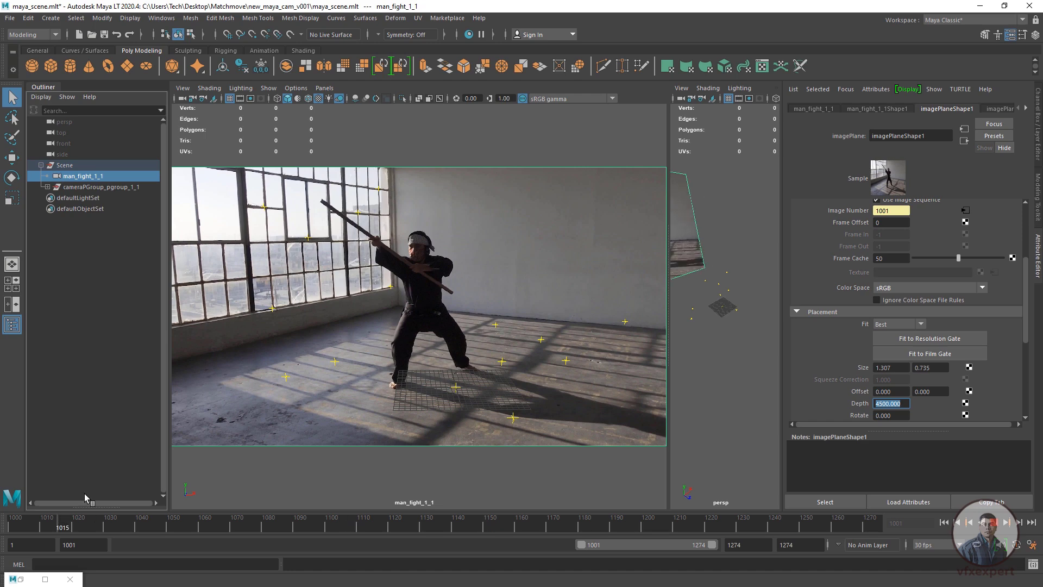
pyautogui.moveTo(670, 346); pyautogui.dragTo(611, 353)
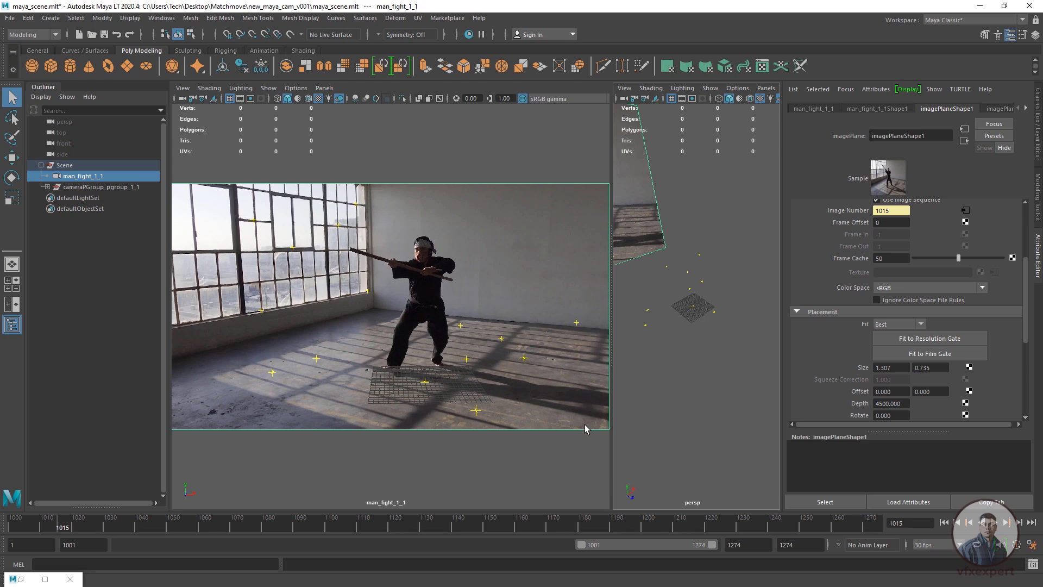
# Collapse and select the Scene group, snap its pivot to the track point on the grid, and widen the perspective view.
pyautogui.click(41, 165)
pyautogui.click(64, 167)
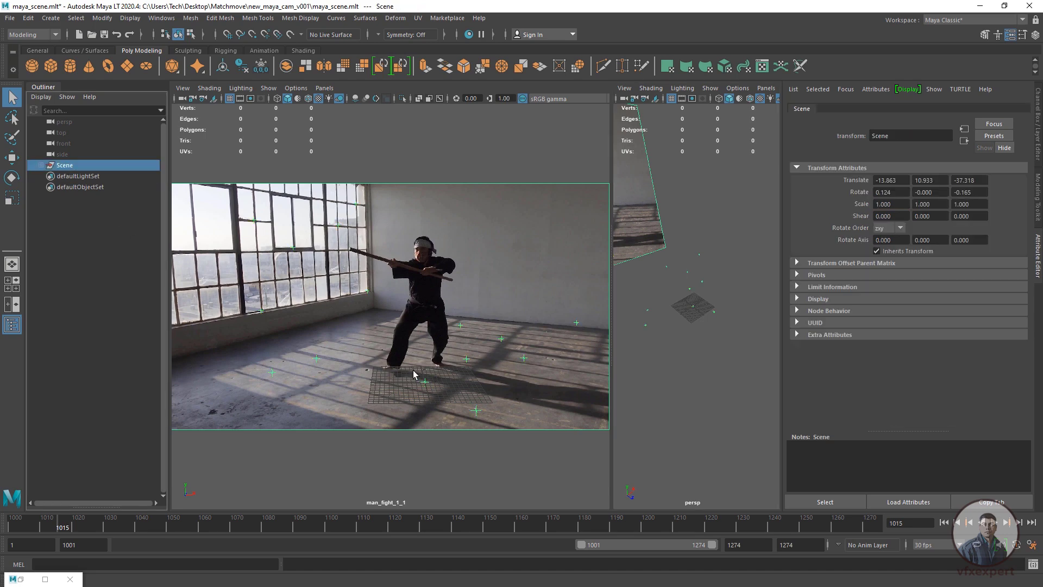
pyautogui.press('w')
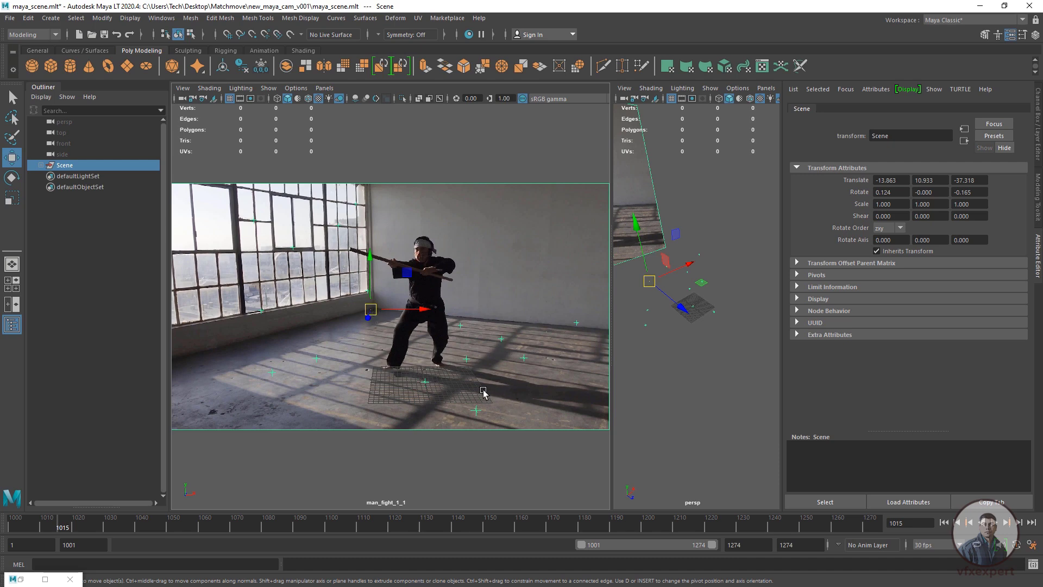
pyautogui.press('d')
pyautogui.press('v')
pyautogui.moveTo(370, 309); pyautogui.dragTo(427, 383)
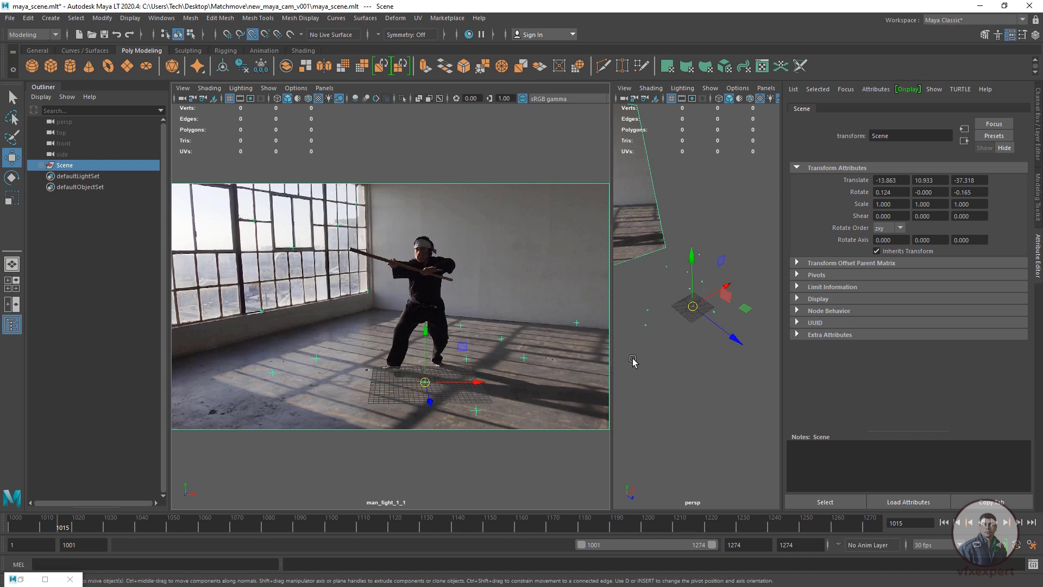
pyautogui.moveTo(612, 350); pyautogui.dragTo(360, 350)
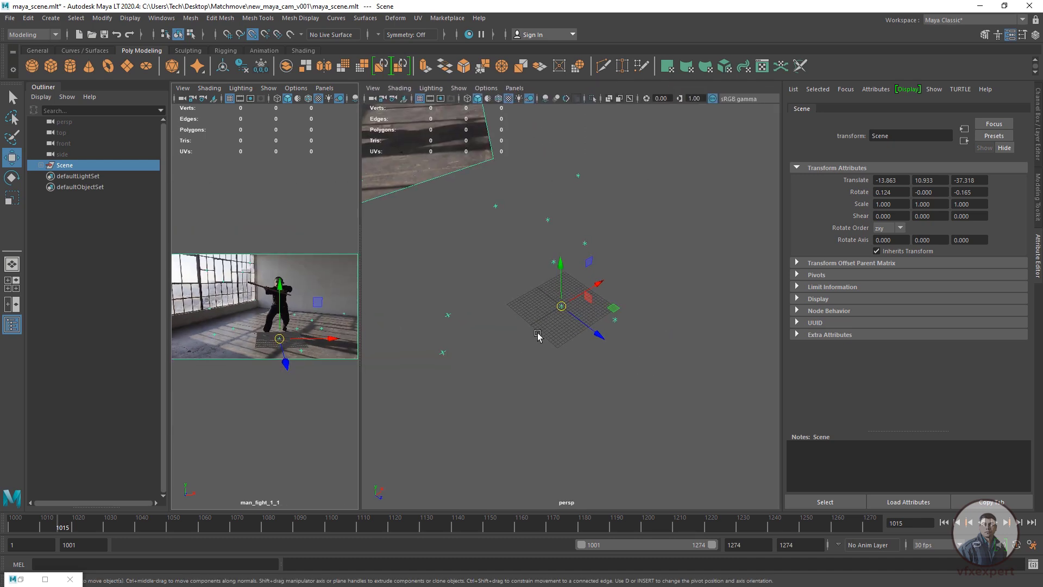
# Snap the Scene group onto the grid's centre point in the perspective view.
pyautogui.keyDown('alt'); pyautogui.moveTo(549, 421); pyautogui.dragTo(549, 328); pyautogui.keyUp('alt')
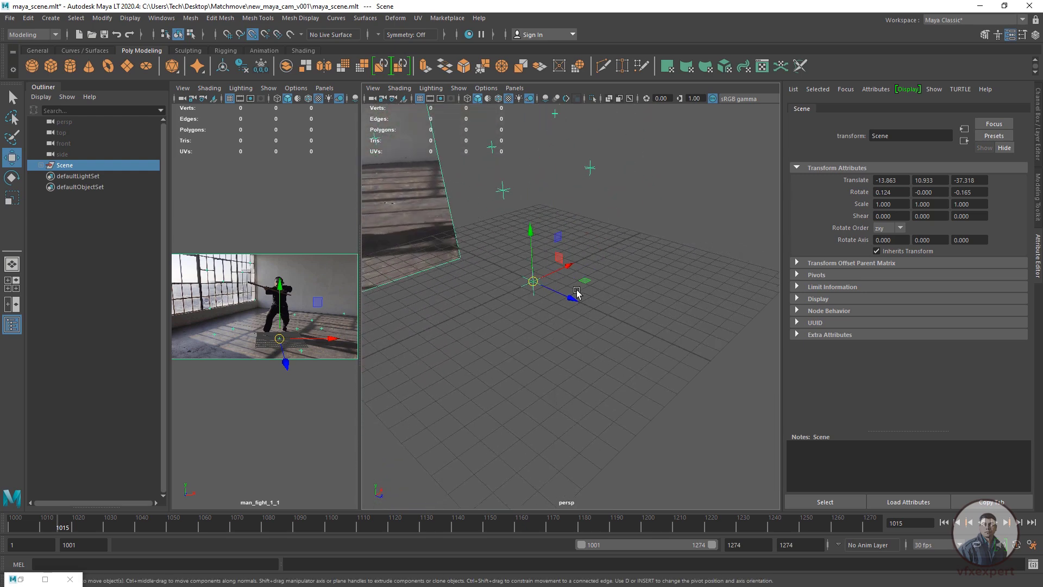
pyautogui.press('x')
pyautogui.moveTo(533, 282); pyautogui.dragTo(533, 282)
pyautogui.keyDown('alt'); pyautogui.moveTo(642, 375); pyautogui.dragTo(580, 367, button='right'); pyautogui.keyUp('alt')
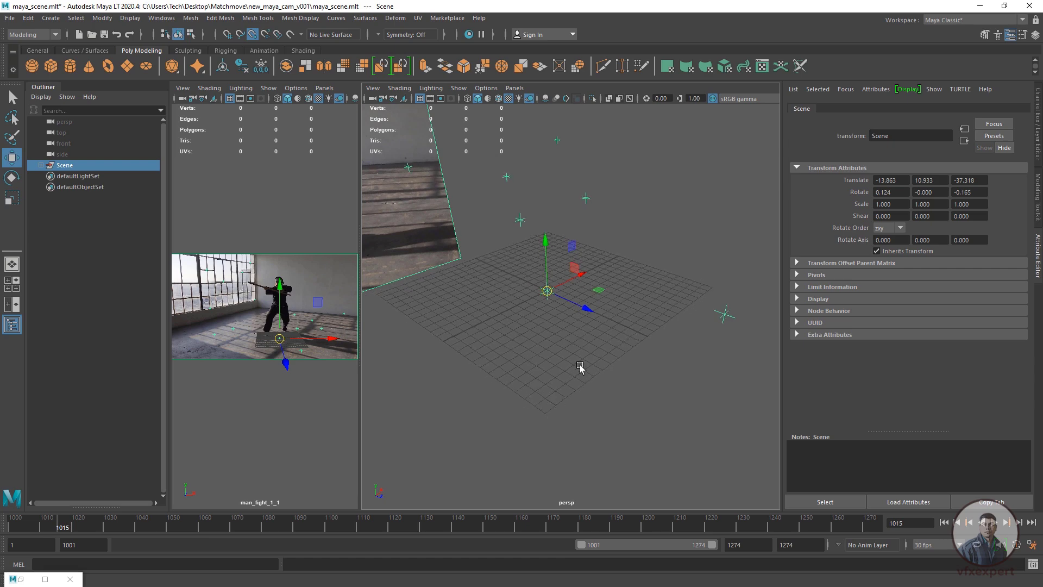
pyautogui.keyDown('alt'); pyautogui.moveTo(629, 368); pyautogui.dragTo(581, 402); pyautogui.keyUp('alt')
# Enlarge the man_fight_1_1 camera view beside the perspective view and clear the selection.
pyautogui.moveTo(360, 221); pyautogui.dragTo(522, 234)
pyautogui.keyDown('alt'); pyautogui.moveTo(627, 395); pyautogui.dragTo(675, 404); pyautogui.keyUp('alt')
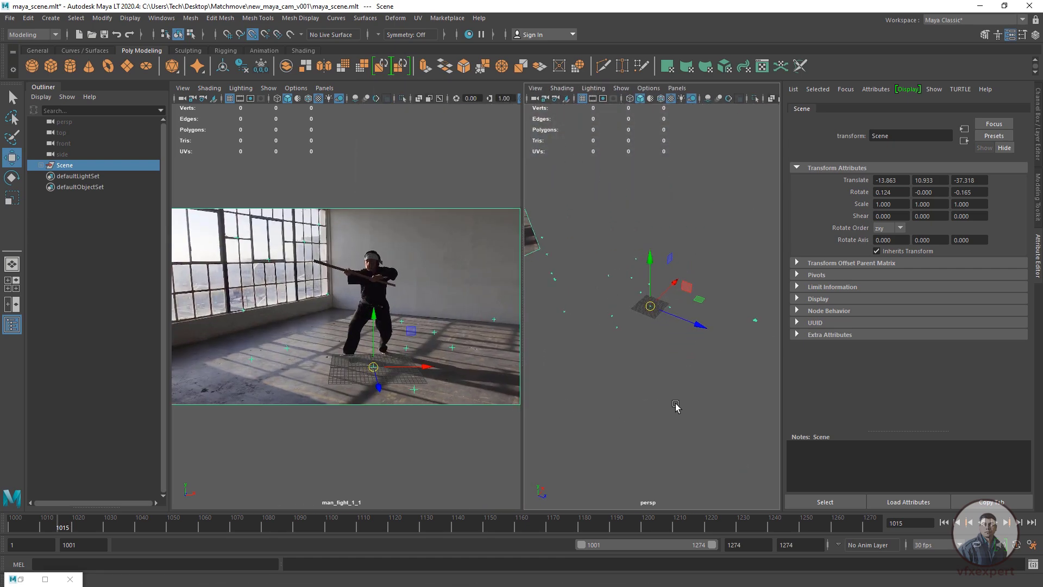
pyautogui.click(565, 146)
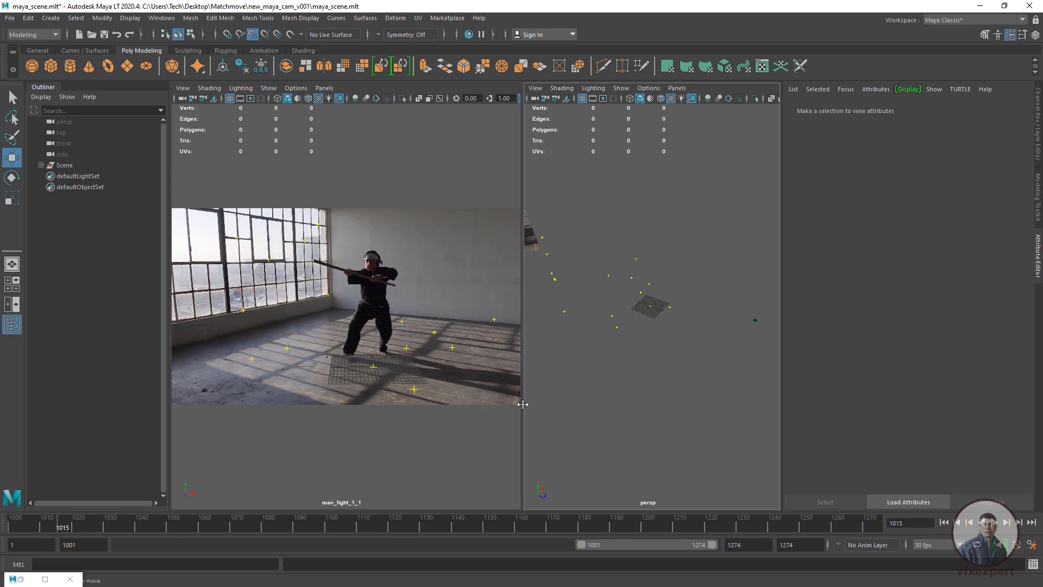
pyautogui.moveTo(523, 404); pyautogui.dragTo(587, 406)
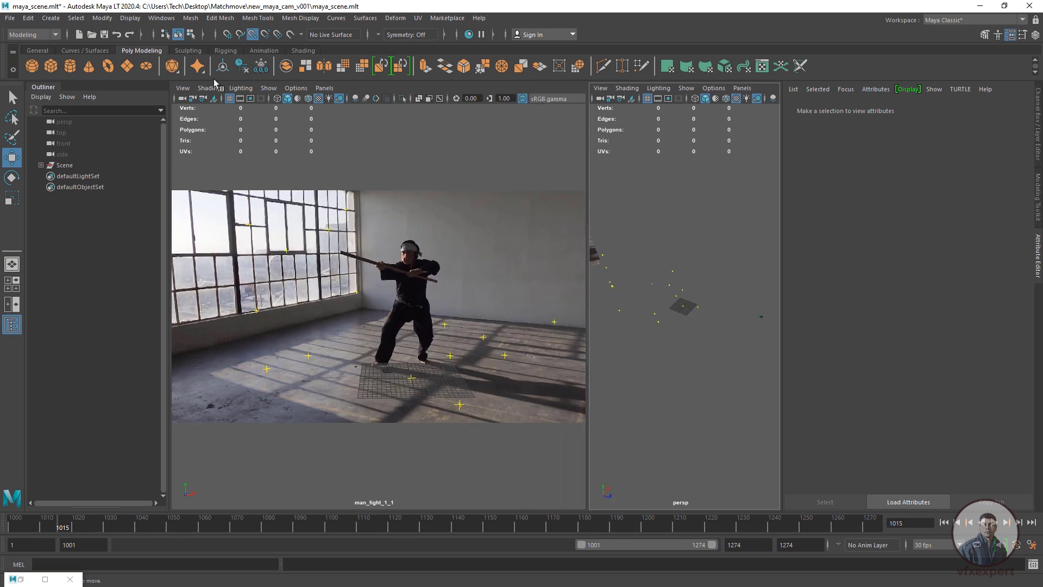
# Create a polygon plane at the origin and scale it uniformly to about 78.8.
pyautogui.click(127, 66)
pyautogui.press('r')
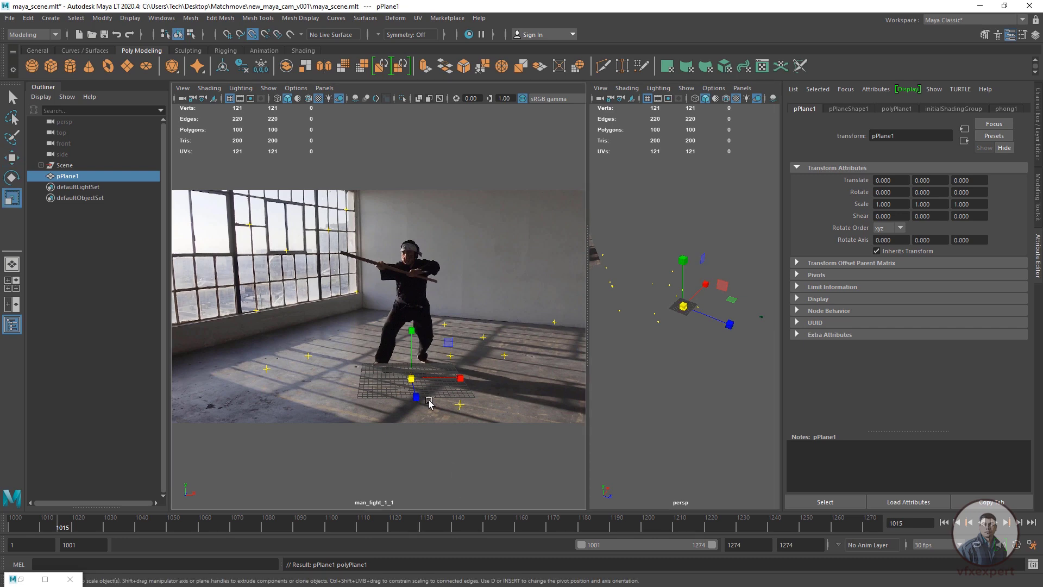
pyautogui.moveTo(412, 379); pyautogui.dragTo(548, 466)
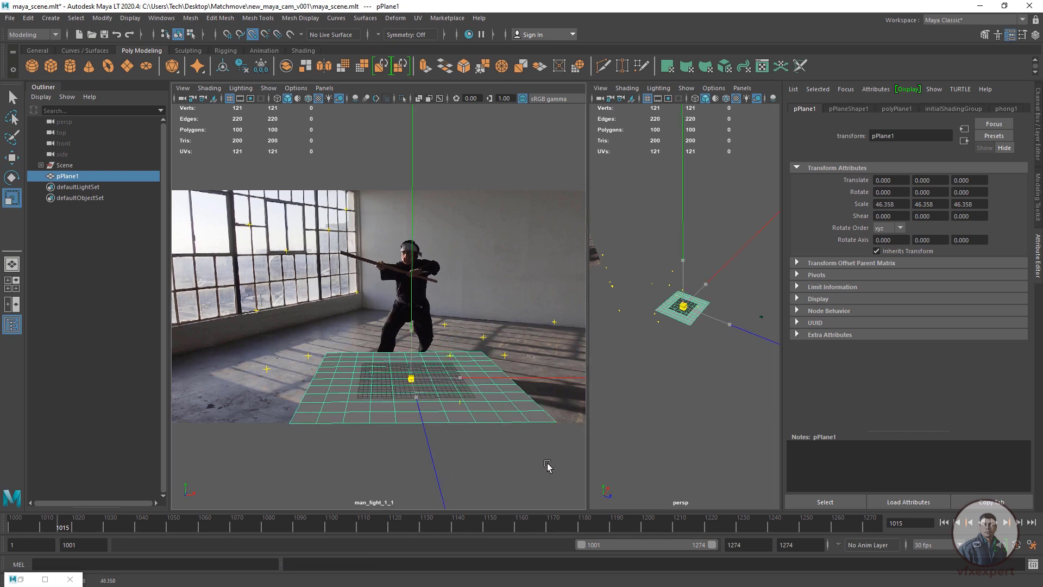
pyautogui.moveTo(411, 379); pyautogui.dragTo(519, 433)
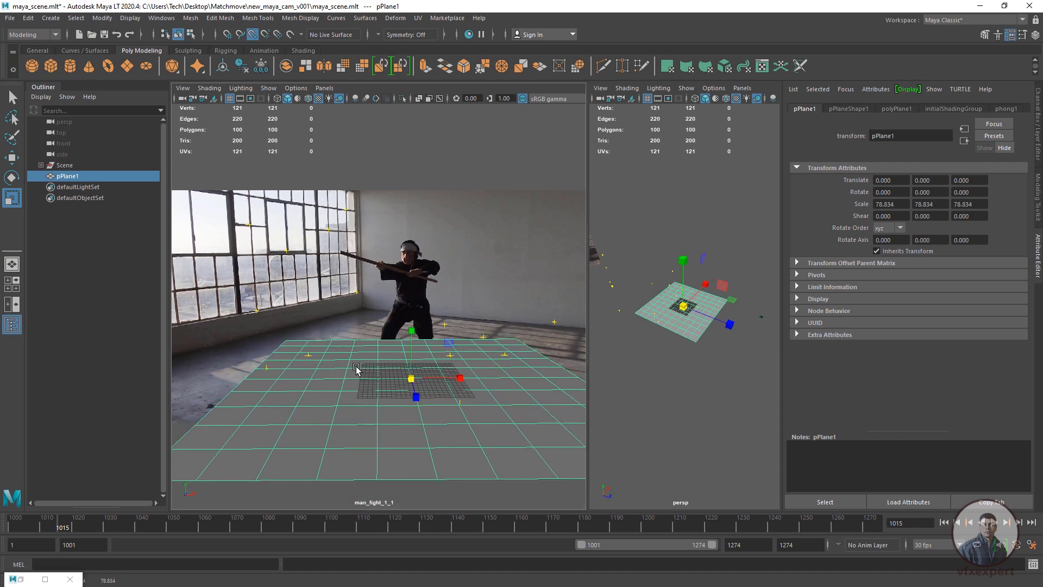
# Display the man_fight_1_1 camera view in wireframe and deselect the plane.
pyautogui.press('4')
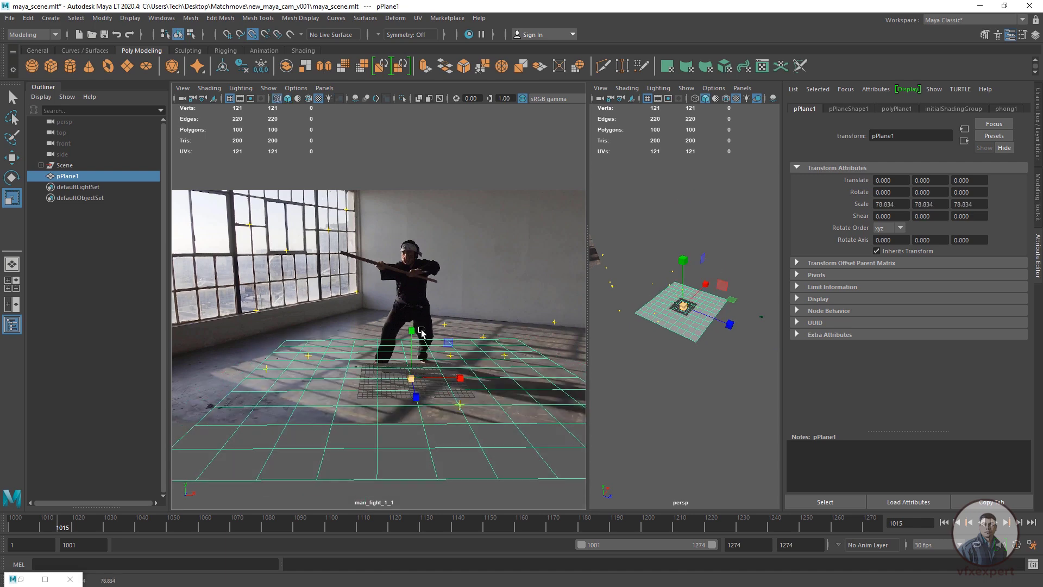
pyautogui.click(493, 232)
pyautogui.click(464, 147)
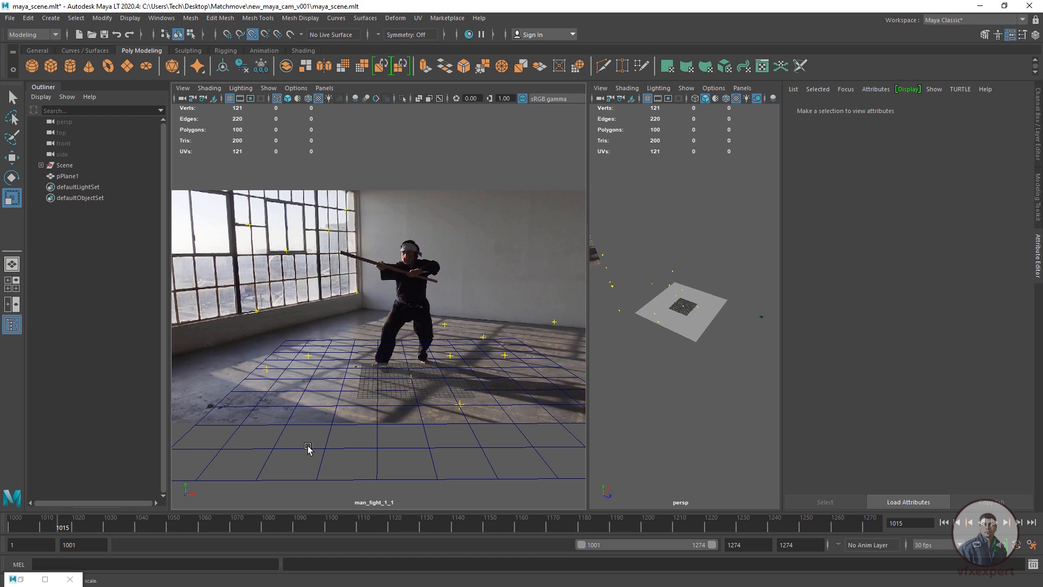
# Rotate the Scene group to about 30.94 in Y and 0.98 in Z to align the footage's floor with the plane.
pyautogui.click(64, 165)
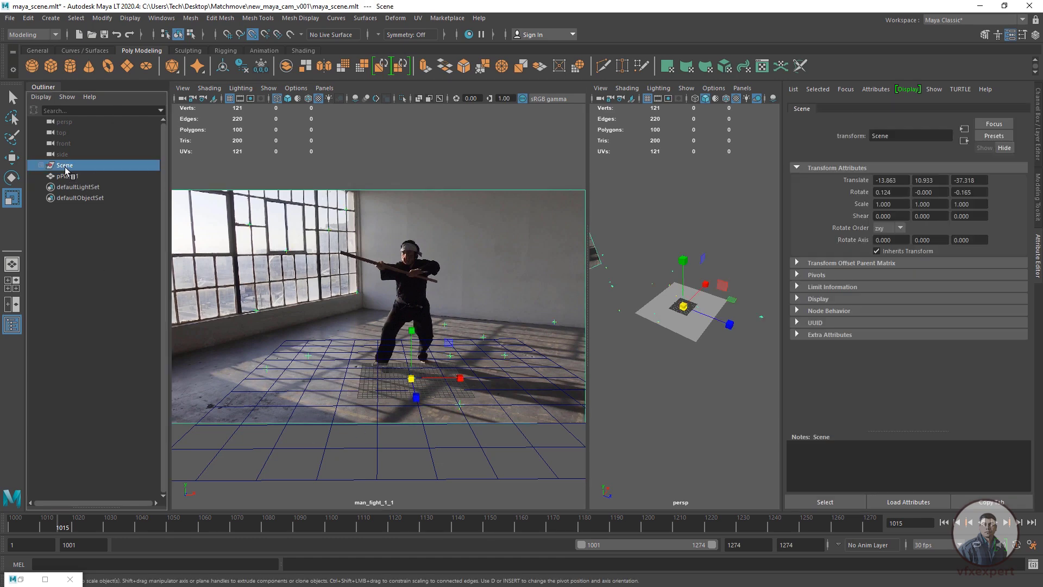
pyautogui.click(1038, 142)
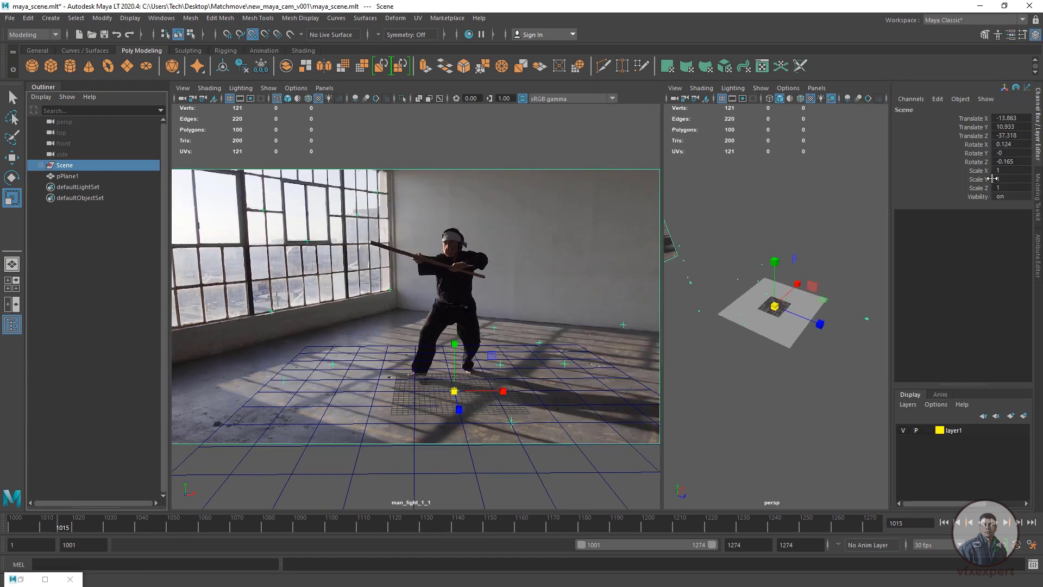
pyautogui.click(981, 145)
pyautogui.click(979, 154)
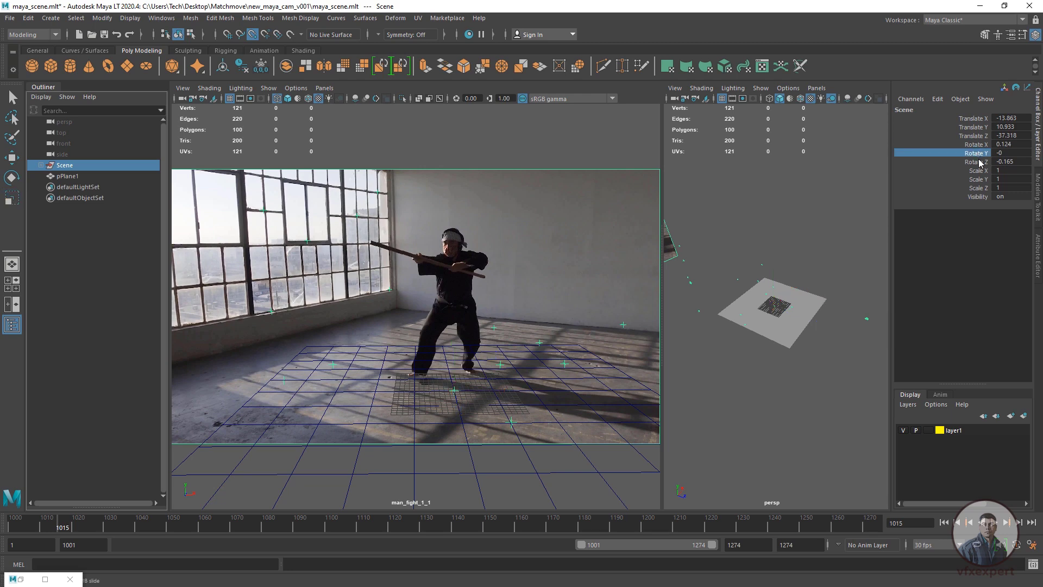
pyautogui.click(979, 162)
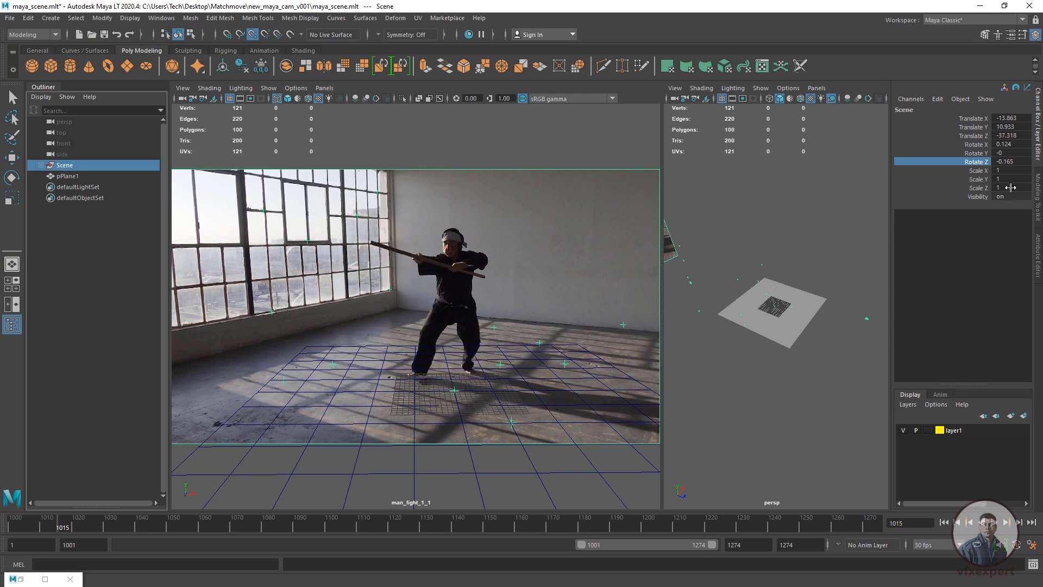
pyautogui.click(976, 171)
pyautogui.click(984, 180)
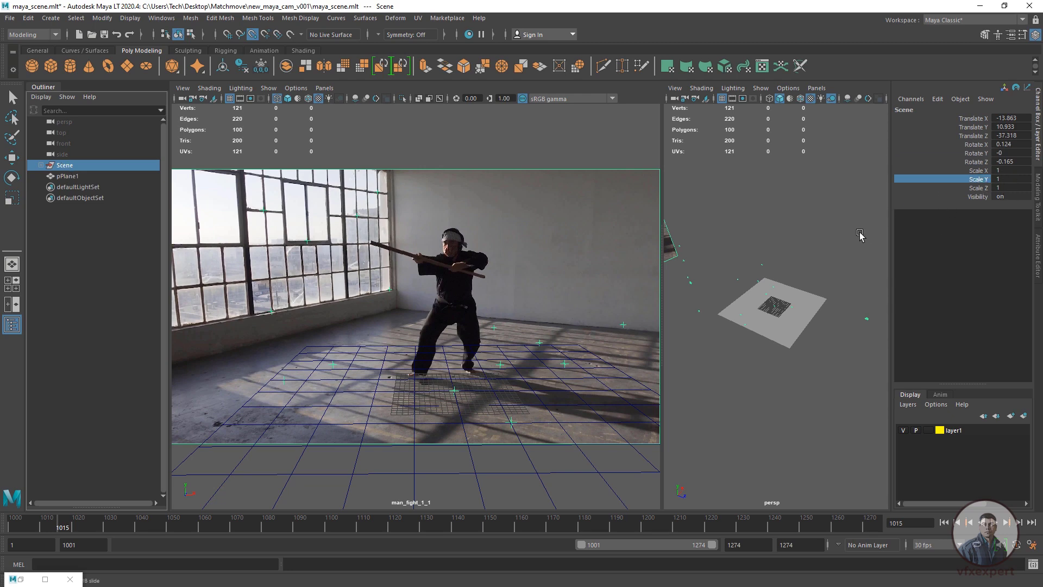
pyautogui.click(981, 154)
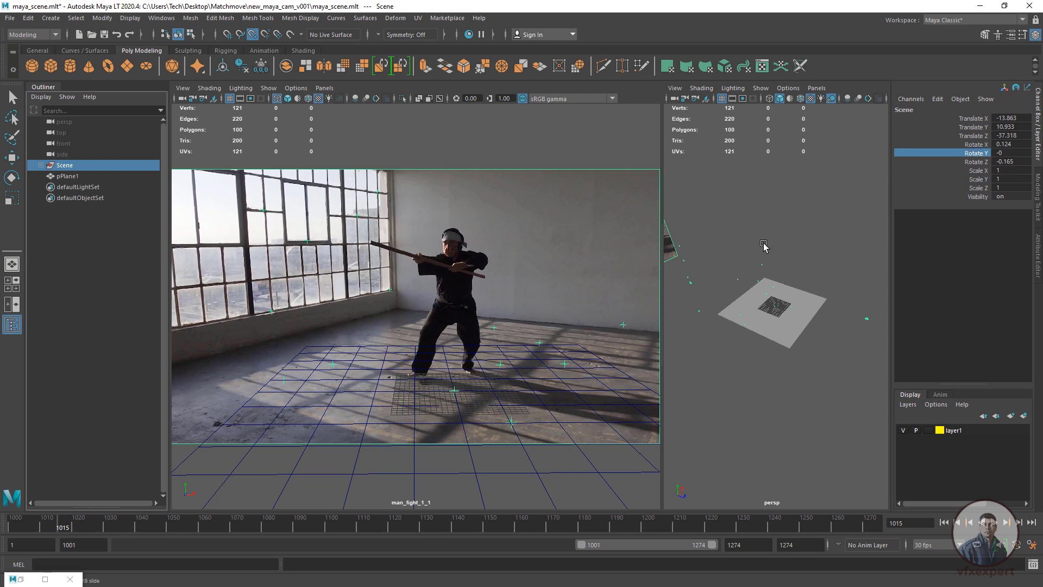
pyautogui.moveTo(763, 246); pyautogui.dragTo(699, 225, button='middle')
pyautogui.click(977, 161)
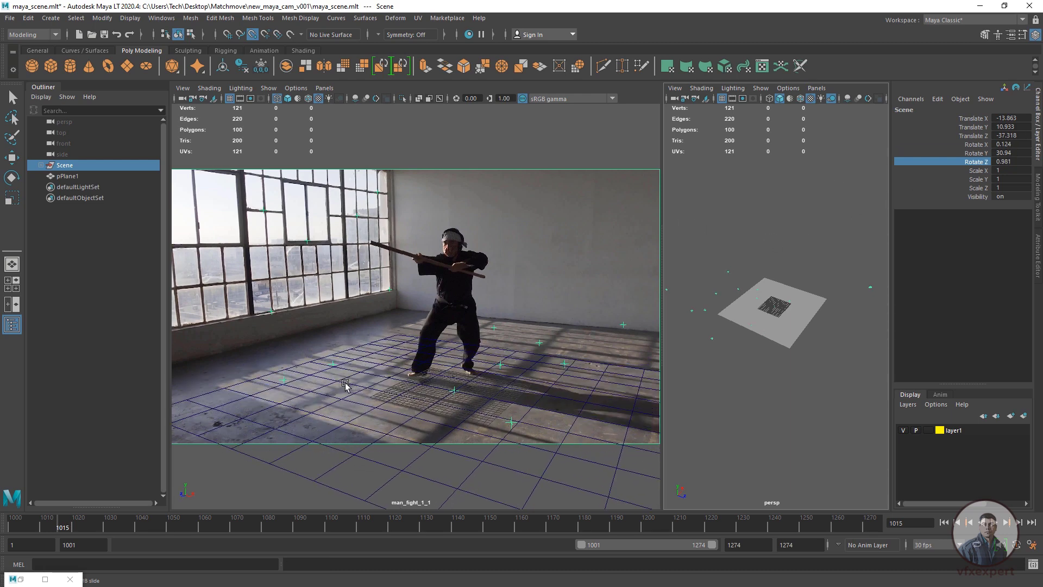
# Reduce the floor plane's width and height subdivisions to 2 each.
pyautogui.click(383, 368)
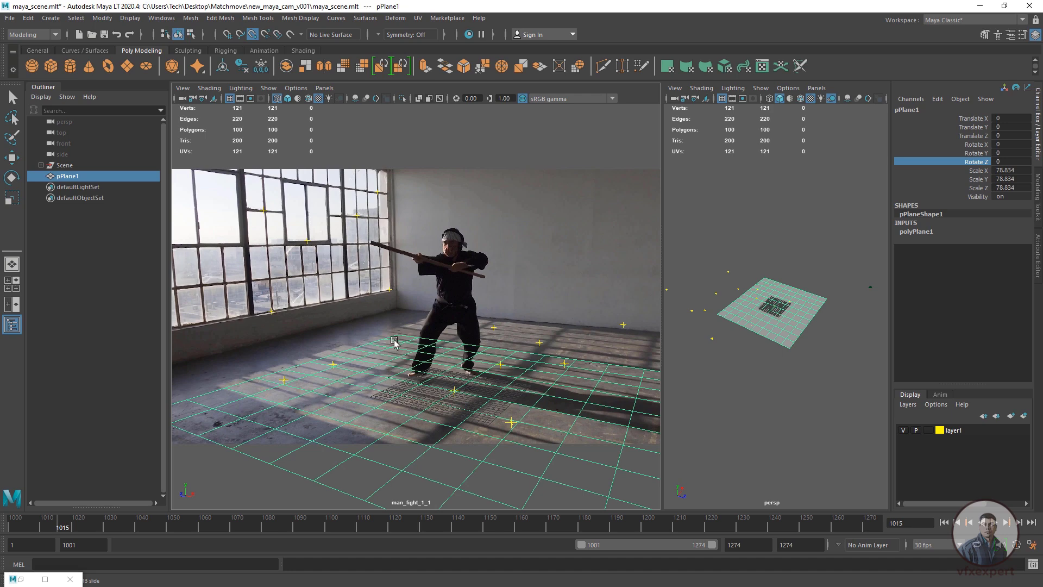
pyautogui.press('r')
pyautogui.click(918, 232)
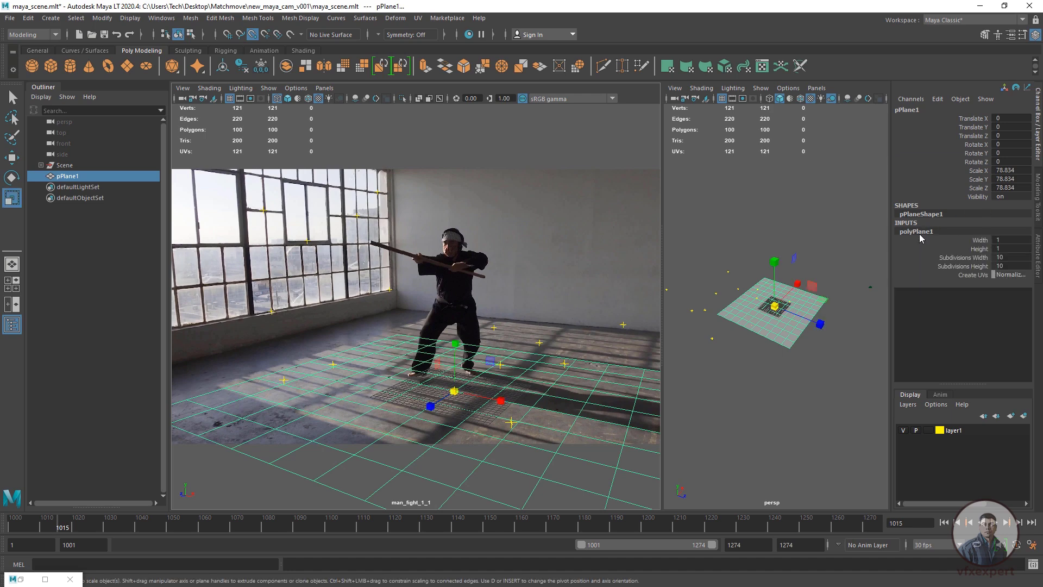
pyautogui.moveTo(1011, 255); pyautogui.dragTo(1011, 266)
pyautogui.press('Return')
# Move the plane's pivot to its corner and slide the plane to the room's back corner, about X -28.14, Z -44.59.
pyautogui.press('w')
pyautogui.press('d')
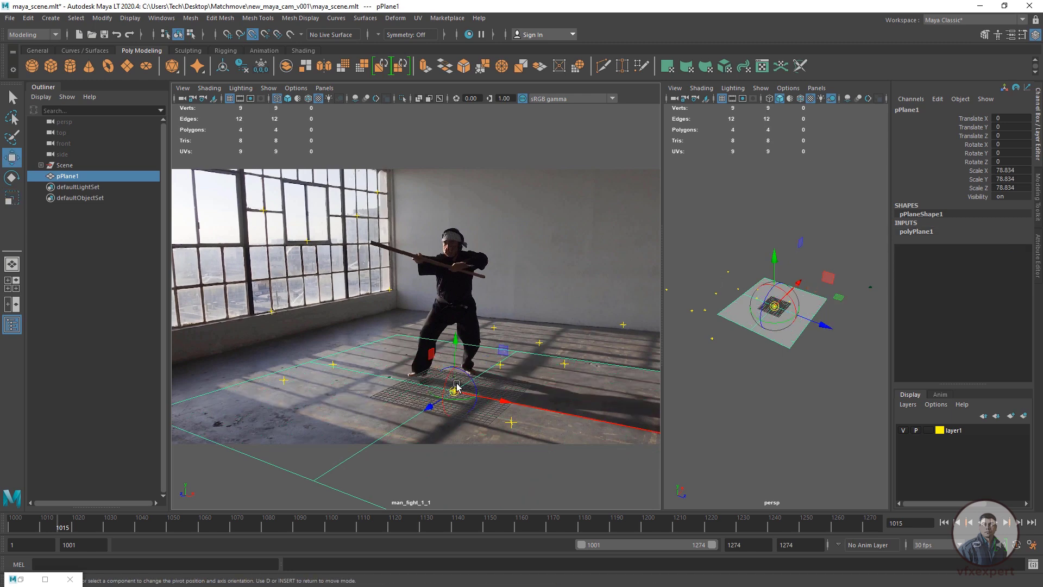
pyautogui.moveTo(454, 391); pyautogui.dragTo(380, 330)
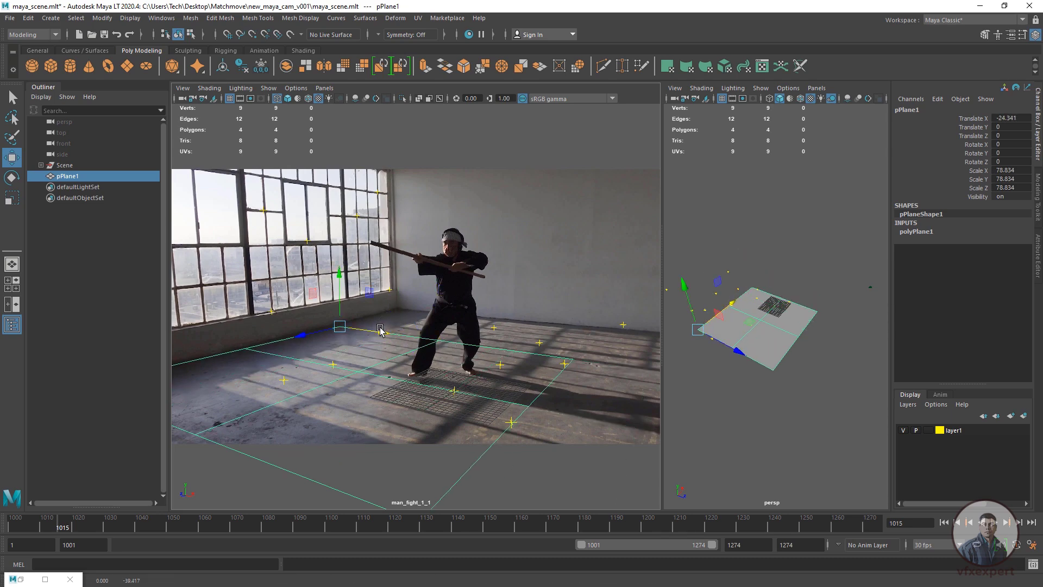
pyautogui.moveTo(308, 340); pyautogui.dragTo(446, 321)
pyautogui.moveTo(366, 323); pyautogui.dragTo(372, 322)
pyautogui.moveTo(446, 319); pyautogui.dragTo(443, 319)
# Stretch the plane over the room's floor by scaling it to about 184.25 in X and 119.05 in Z.
pyautogui.press('r')
pyautogui.moveTo(369, 322); pyautogui.dragTo(352, 326)
pyautogui.moveTo(447, 325); pyautogui.dragTo(515, 334)
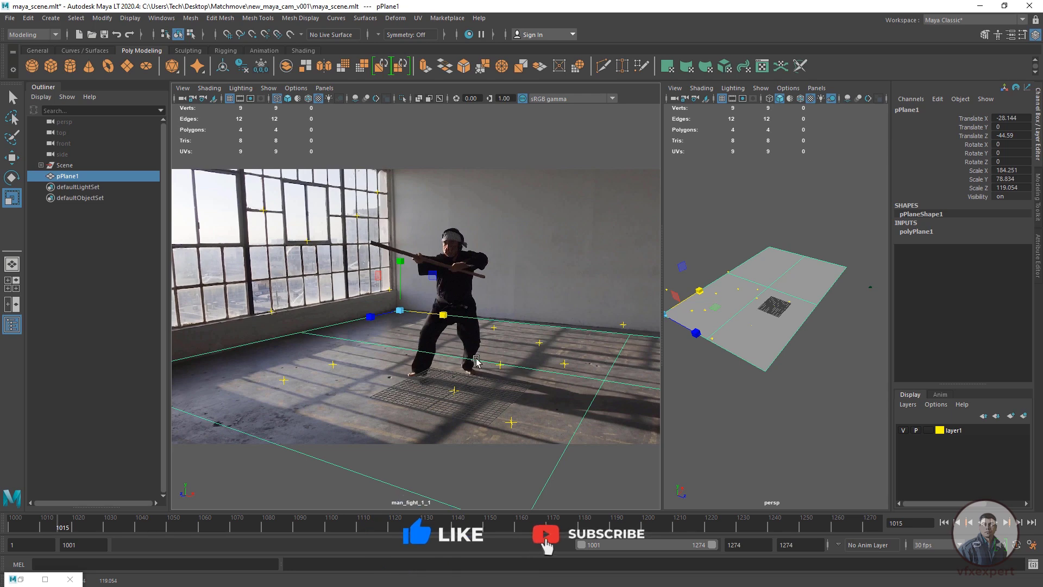
# Select the Scene group and fine-tune its Y rotation to about 29.79 so the plane follows the wall edges.
pyautogui.click(106, 242)
pyautogui.click(62, 165)
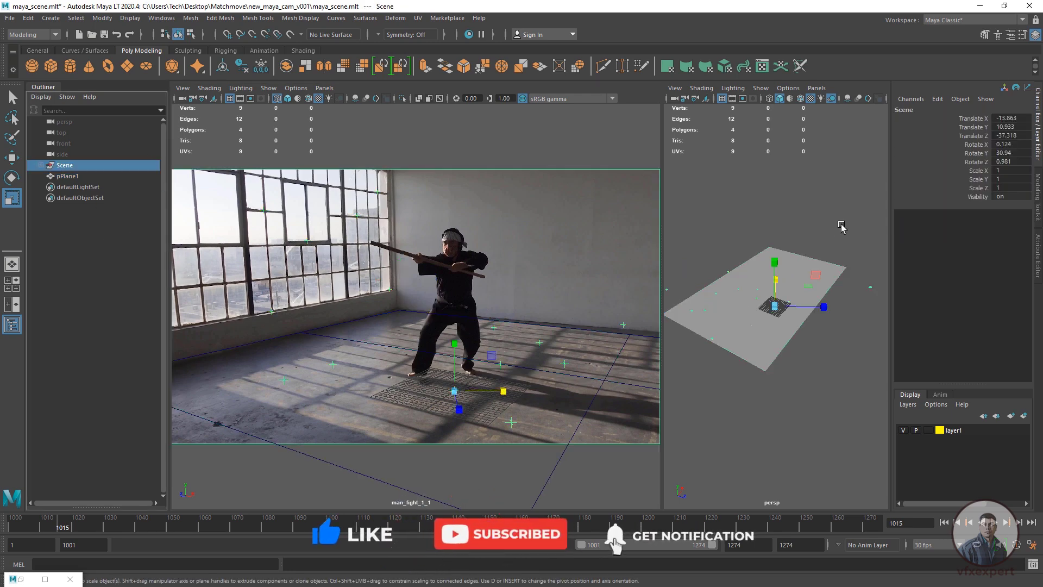
pyautogui.click(956, 153)
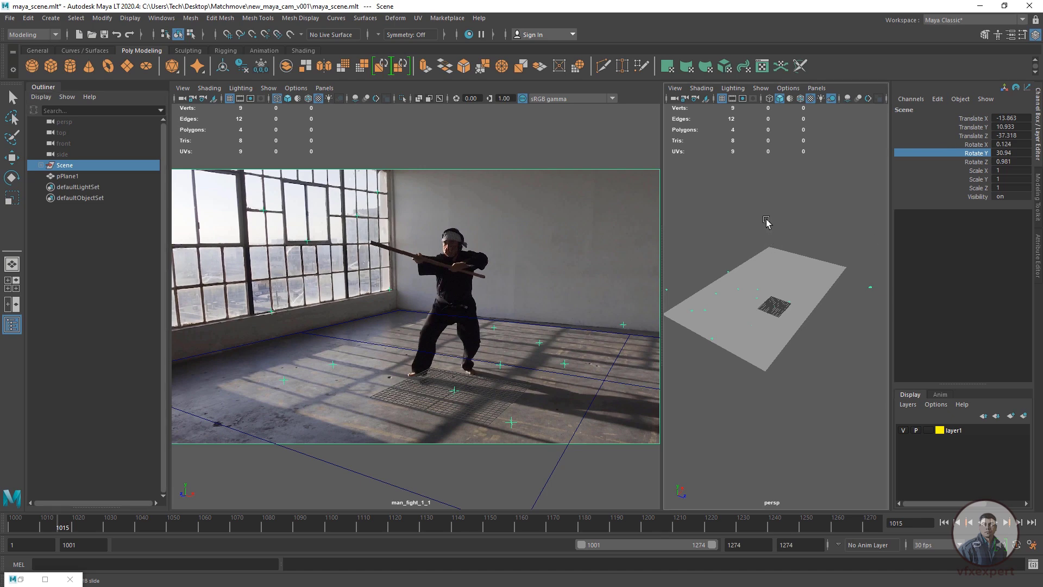
pyautogui.moveTo(766, 219); pyautogui.dragTo(766, 219, button='middle')
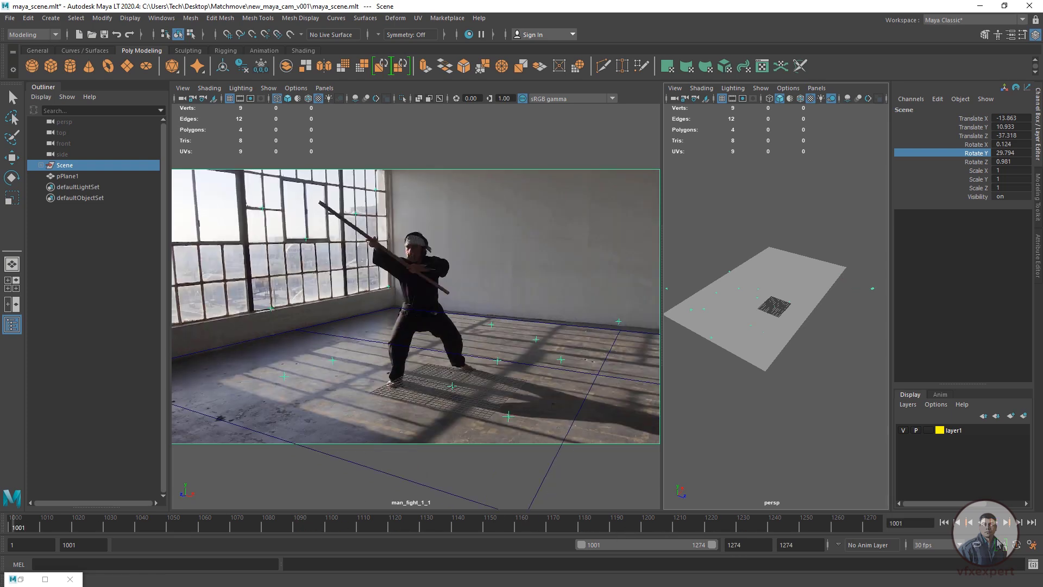
# Play the footage through the camera to check that the plane stays on the floor, clearing the selection.
pyautogui.click(996, 523)
pyautogui.click(998, 524)
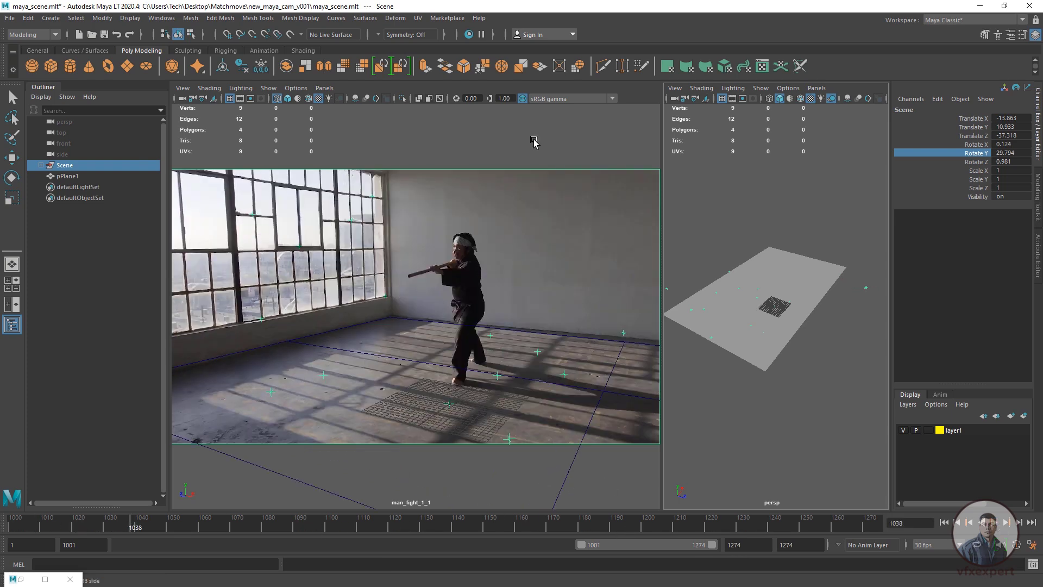
pyautogui.click(533, 132)
pyautogui.click(997, 522)
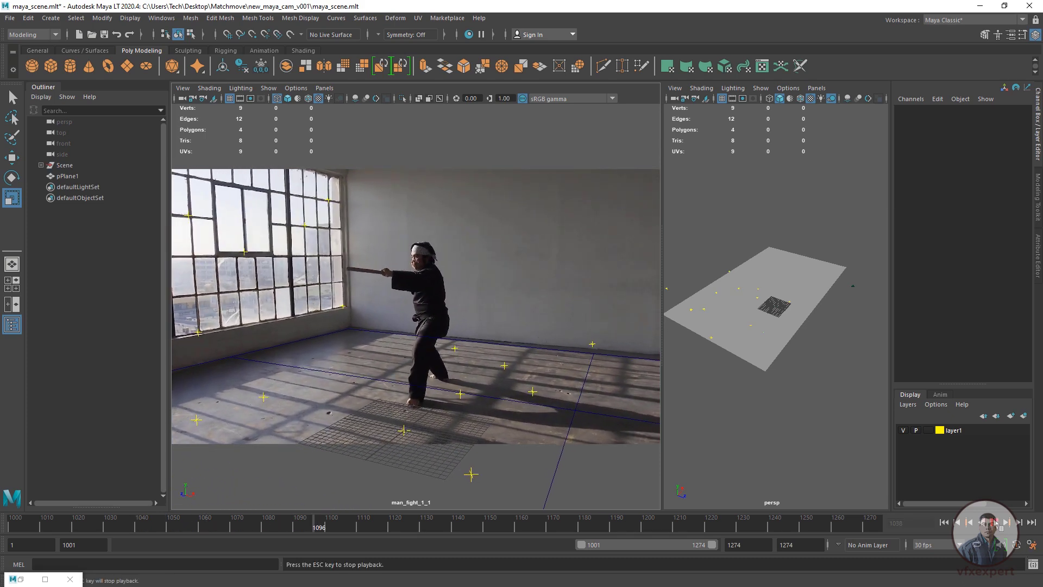
pyautogui.press('Escape')
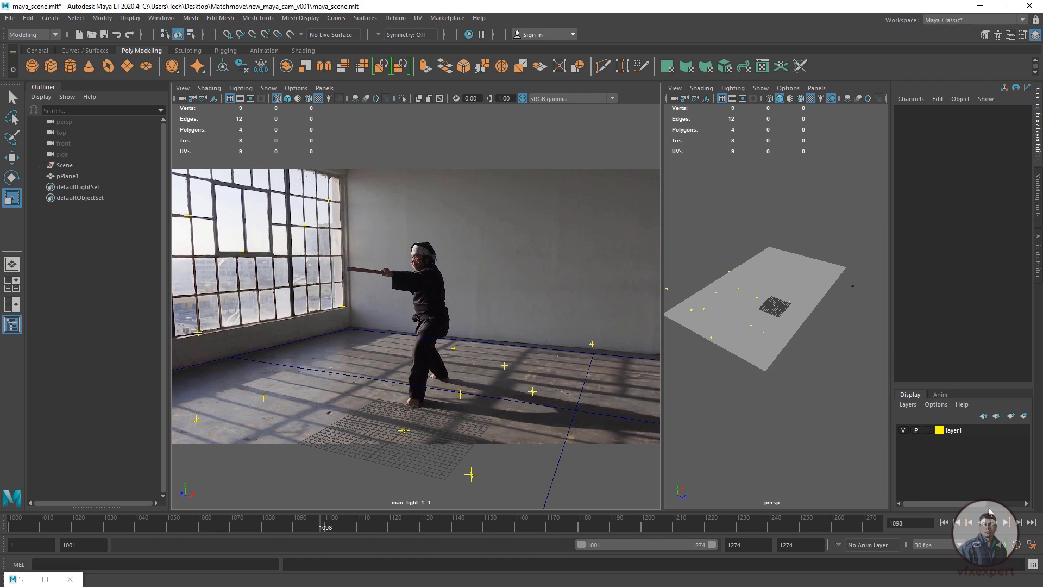
# Set the playback speed to 30 fps x 1 in the time slider preferences and save them.
pyautogui.click(1031, 545)
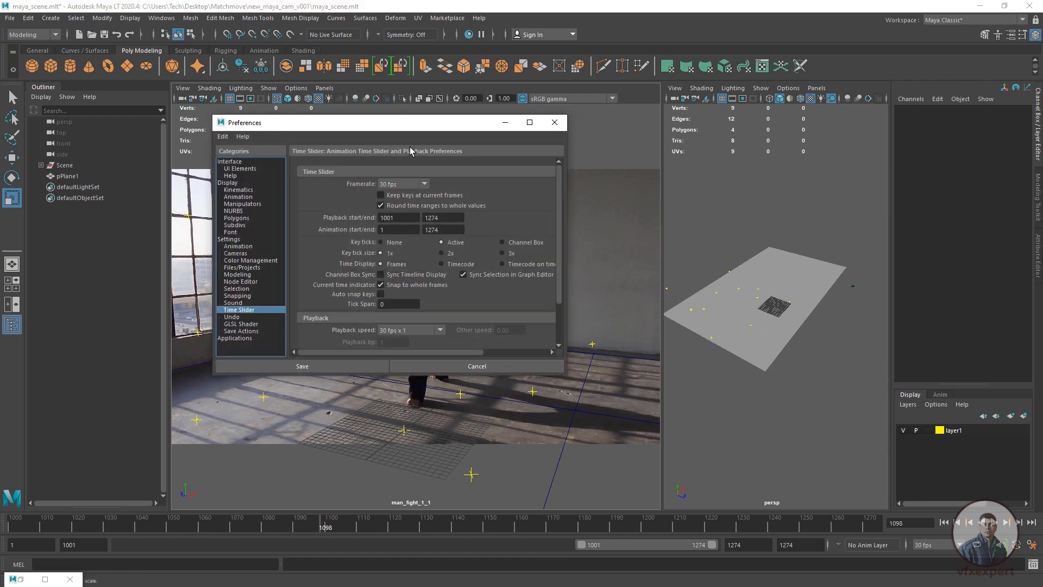
pyautogui.click(427, 331)
pyautogui.click(402, 342)
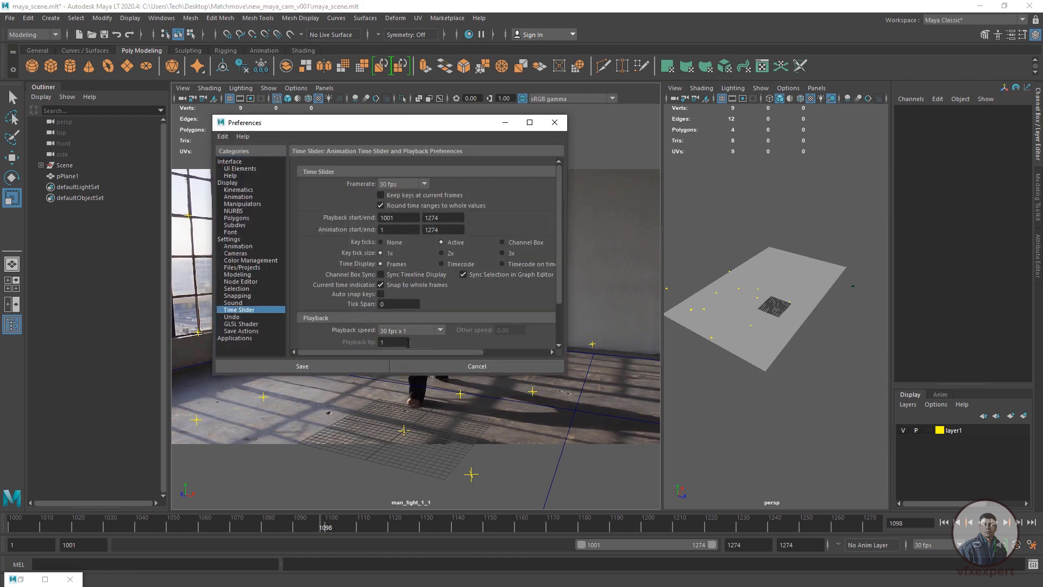
pyautogui.click(329, 367)
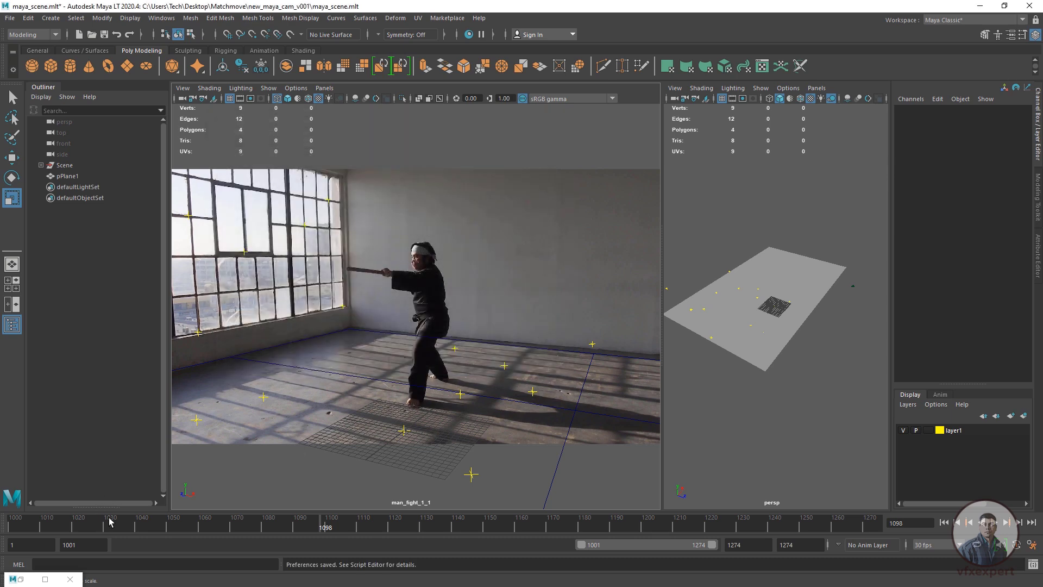
# Show the man_fight_1_1 camera in a single full-size view at frame 1001 and select the floor plane.
pyautogui.click(13, 523)
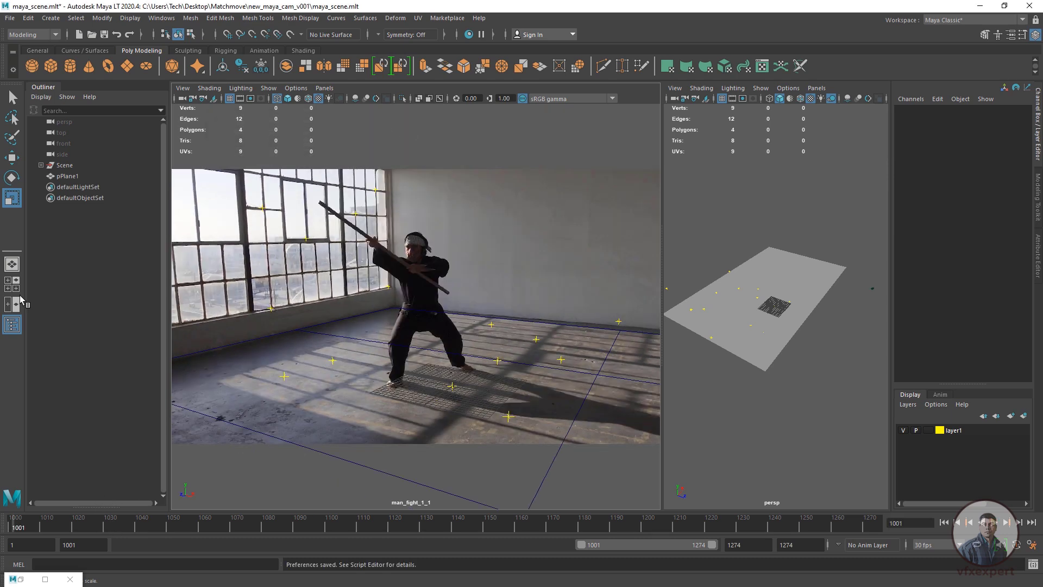
pyautogui.click(12, 264)
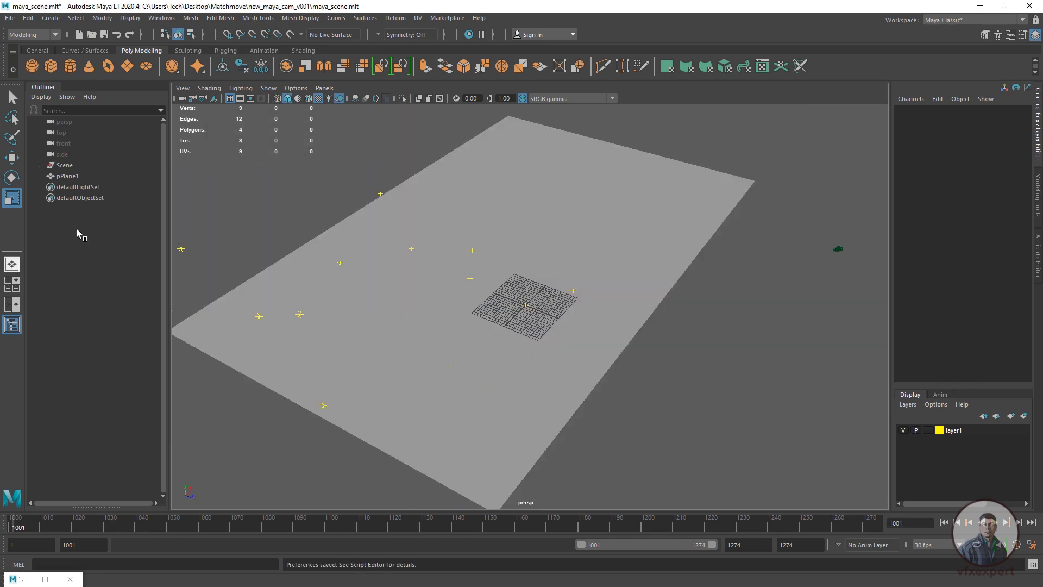
pyautogui.click(324, 87)
pyautogui.moveTo(375, 98)
pyautogui.click(464, 108)
pyautogui.click(324, 87)
pyautogui.click(454, 100)
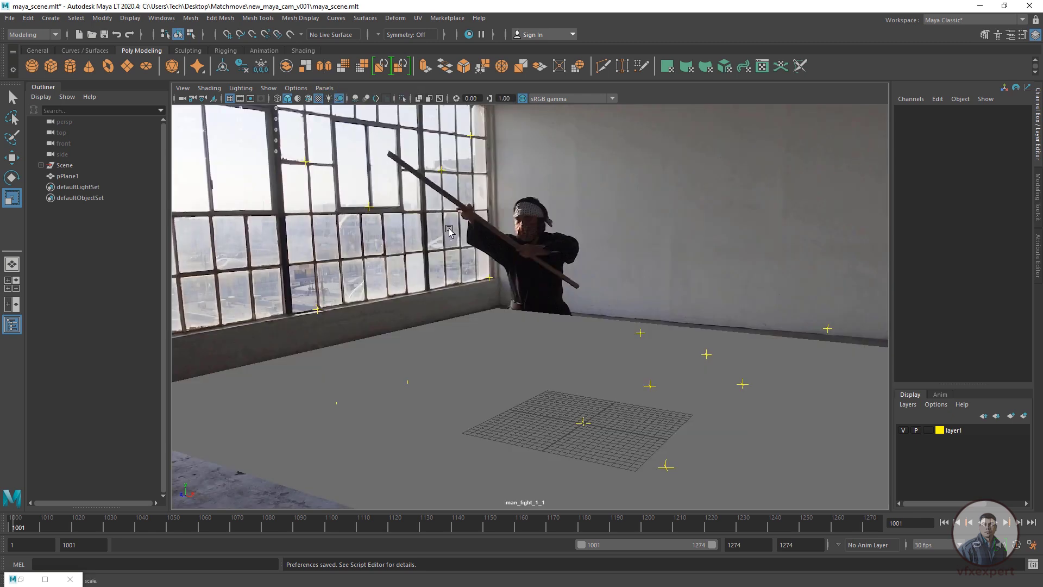
pyautogui.click(535, 373)
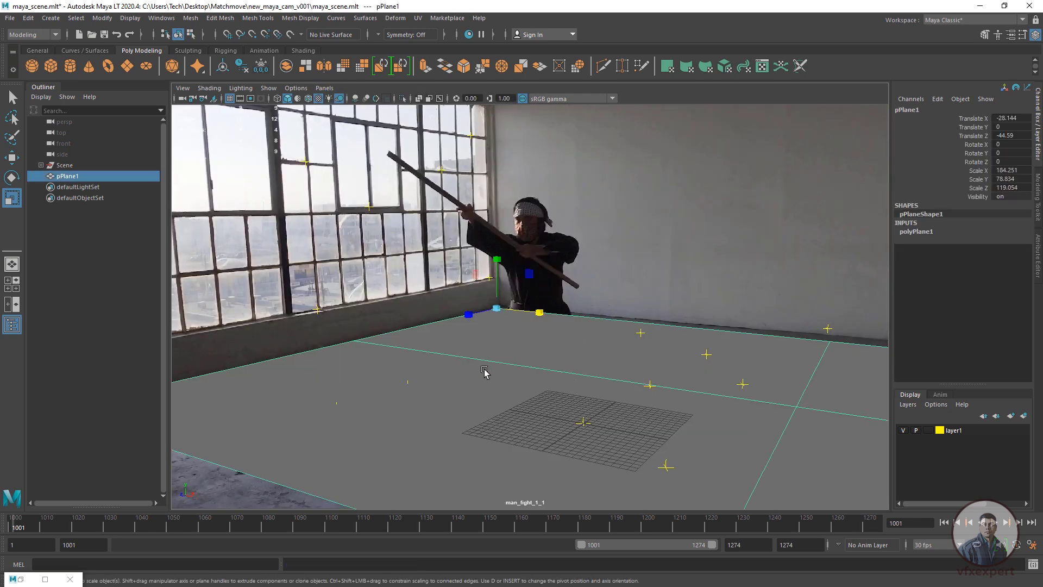
# Display the scene in wireframe, clear the plane selection and play the footage from the first frame to check the floor alignment.
pyautogui.press('4')
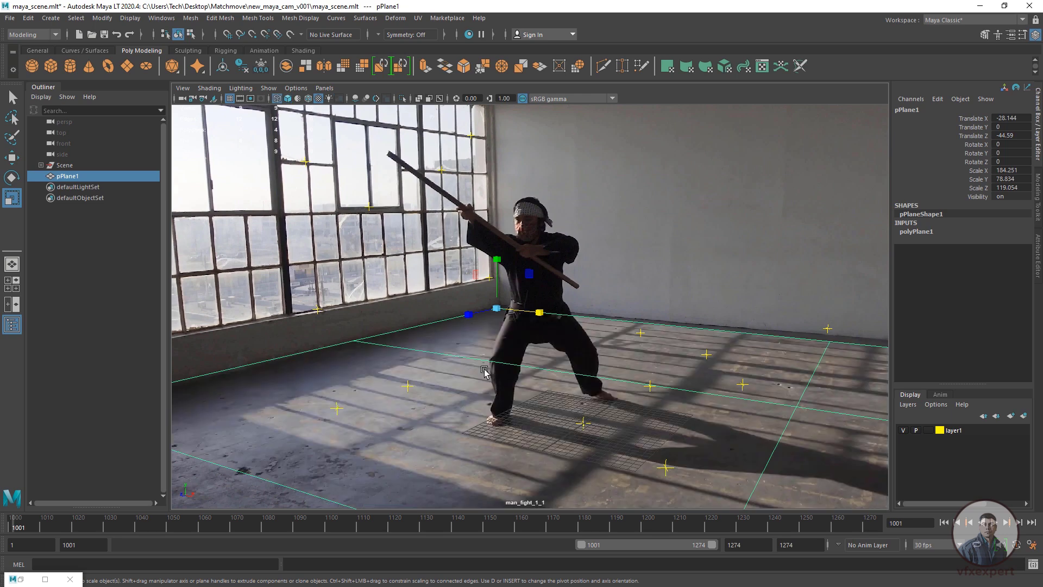
pyautogui.click(591, 300)
pyautogui.click(321, 534)
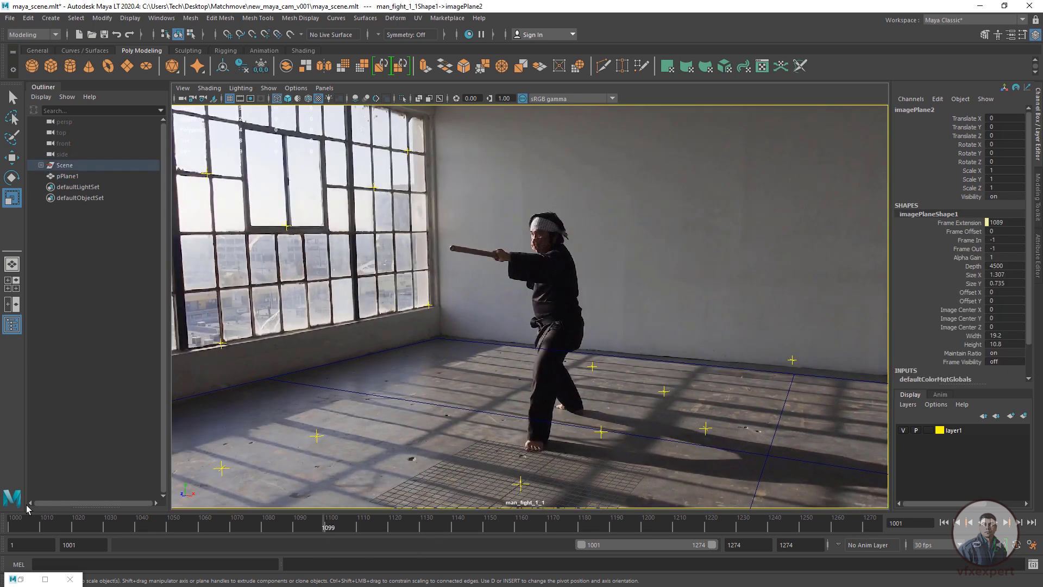
pyautogui.click(945, 522)
pyautogui.click(993, 523)
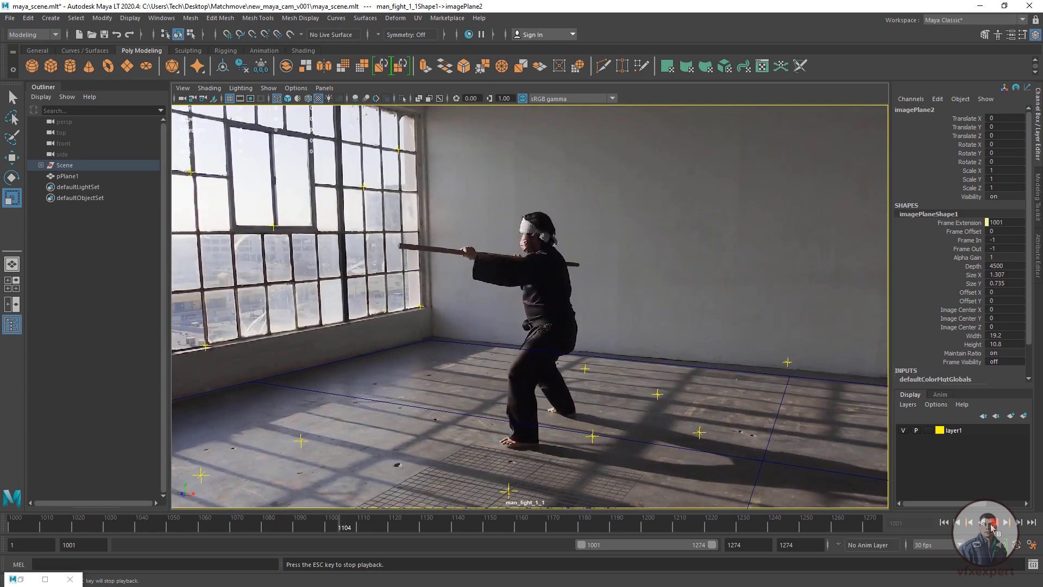
pyautogui.click(992, 523)
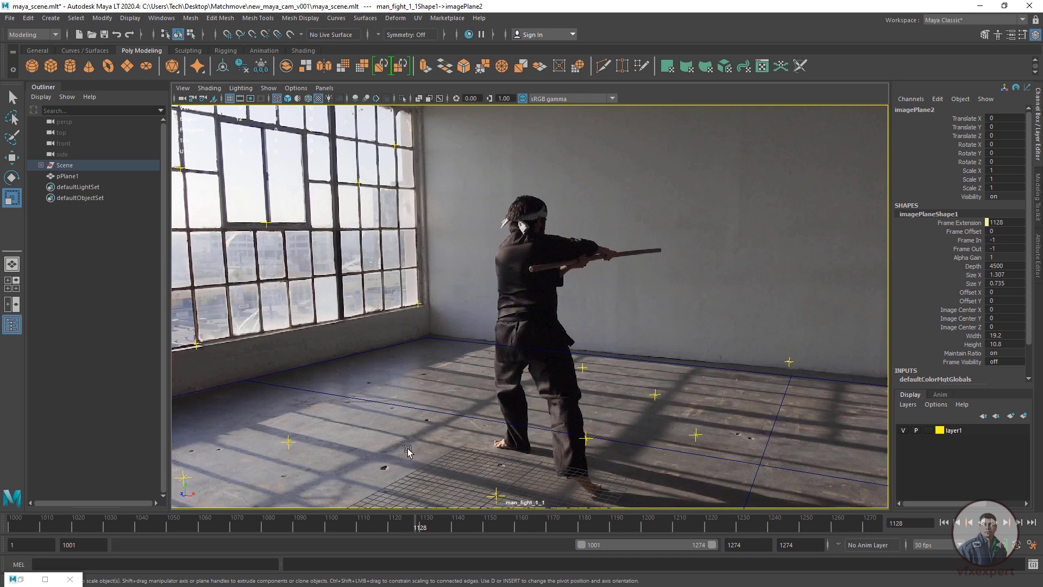
# Move the Scene group's pivot to the room's back corner and shift pPlane1 along Z to -45.746.
pyautogui.click(65, 165)
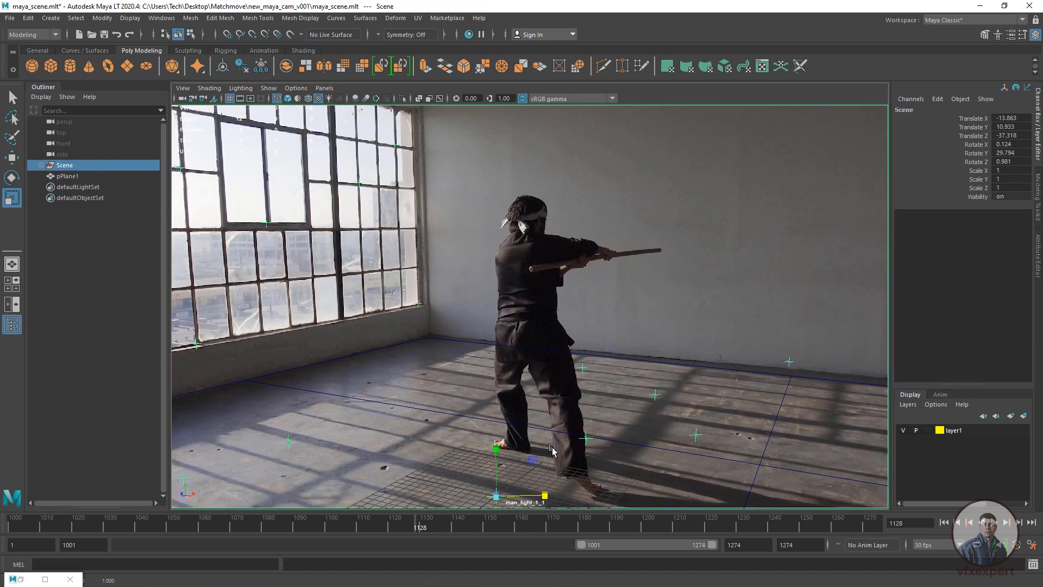
pyautogui.press('w')
pyautogui.press('d')
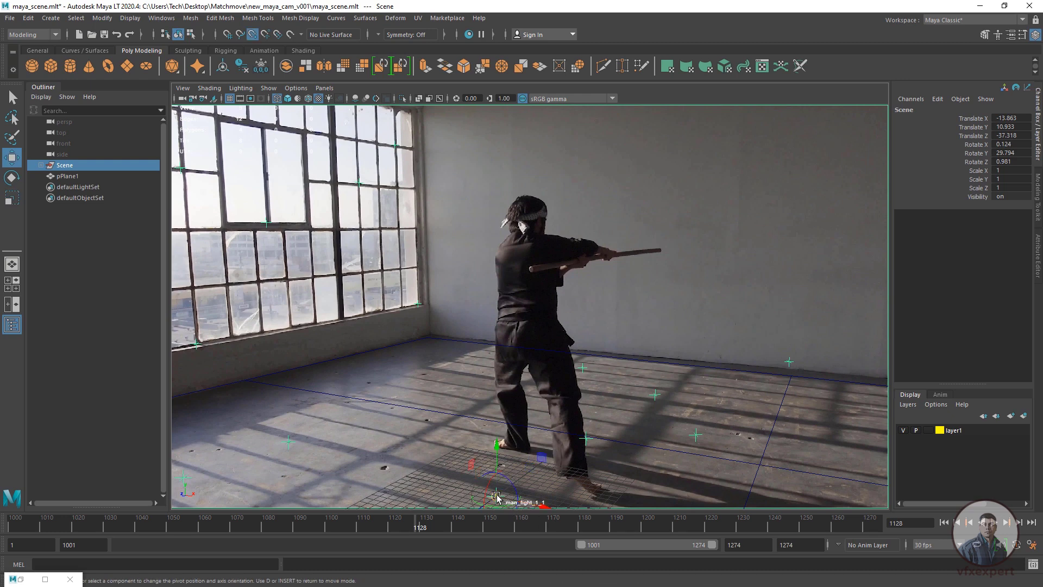
pyautogui.moveTo(496, 496); pyautogui.dragTo(425, 340)
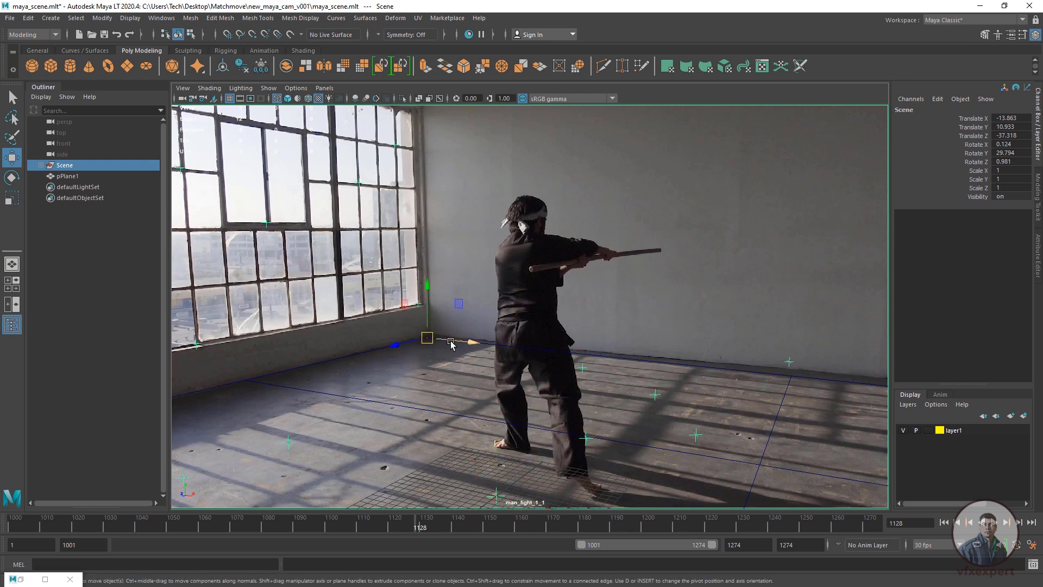
pyautogui.click(106, 277)
pyautogui.click(427, 412)
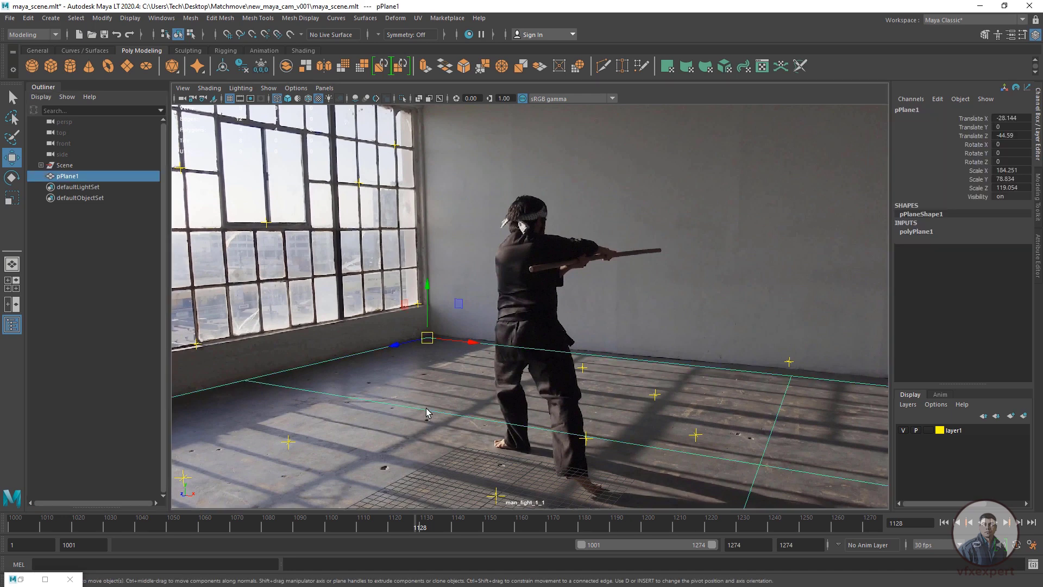
pyautogui.moveTo(397, 347); pyautogui.dragTo(399, 348)
# Try small Y rotation adjustments on the Scene group while scrubbing the footage to compare the plane with the walls.
pyautogui.click(76, 165)
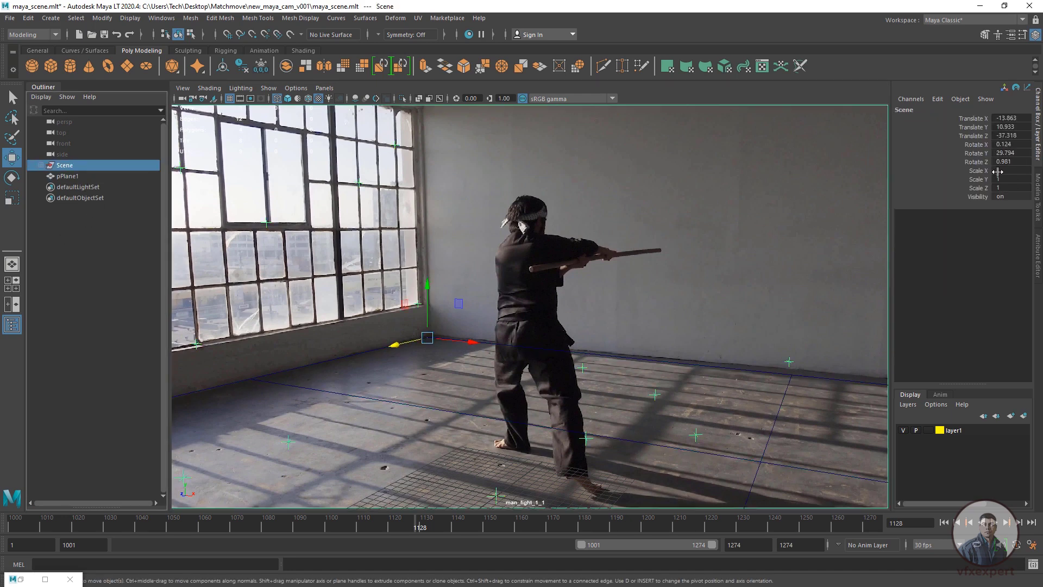
pyautogui.click(979, 154)
pyautogui.moveTo(588, 407); pyautogui.dragTo(572, 406, button='middle')
pyautogui.moveTo(416, 520); pyautogui.dragTo(794, 504)
pyautogui.moveTo(674, 305); pyautogui.dragTo(689, 305, button='middle')
pyautogui.moveTo(672, 529); pyautogui.dragTo(36, 485)
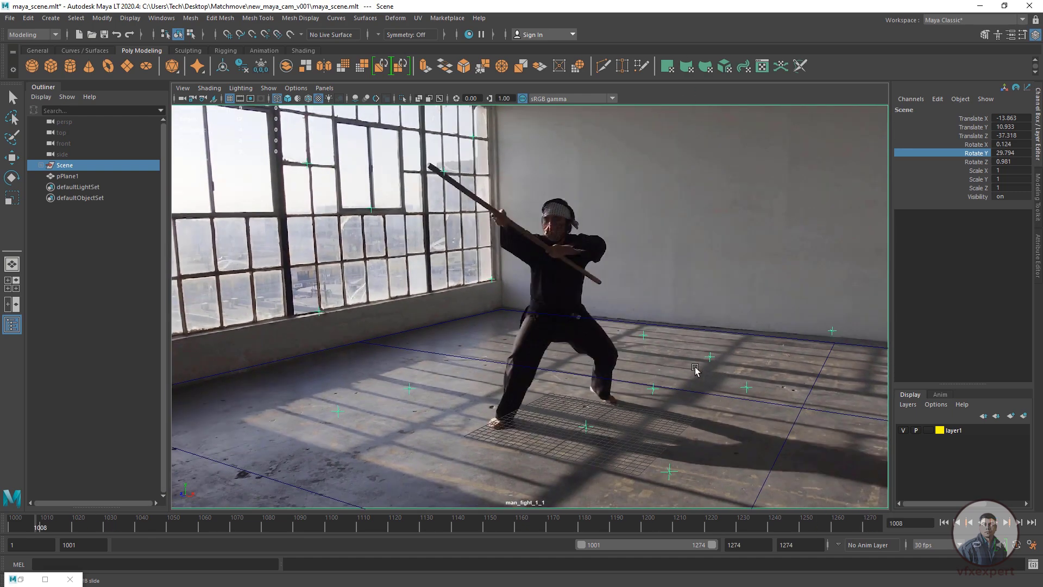
# Extrude the floor plane's back edges upward by about 72.4 to form the back wall.
pyautogui.moveTo(716, 332); pyautogui.dragTo(728, 251, button='right')
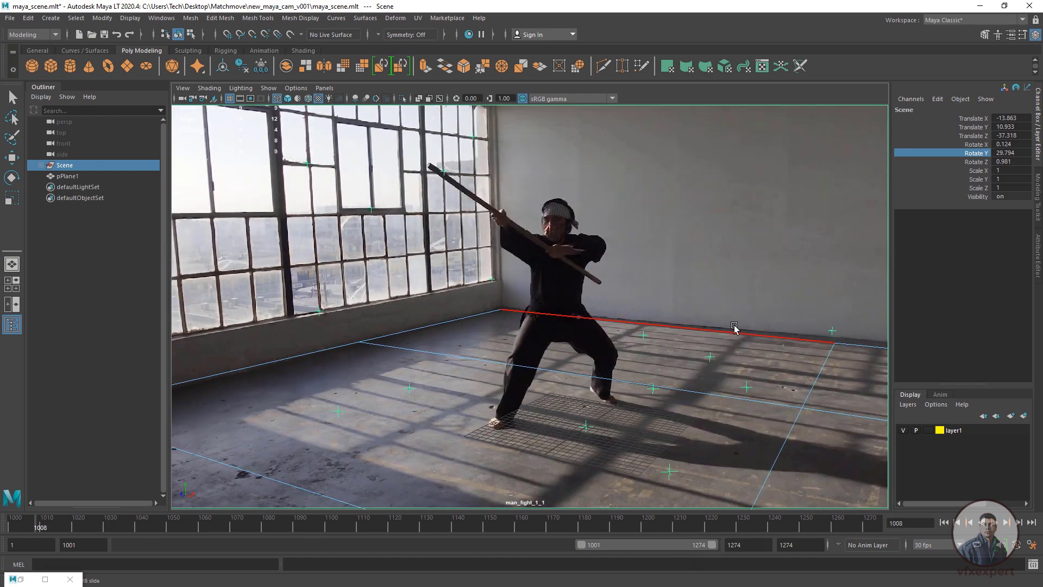
pyautogui.click(738, 335)
pyautogui.press('w')
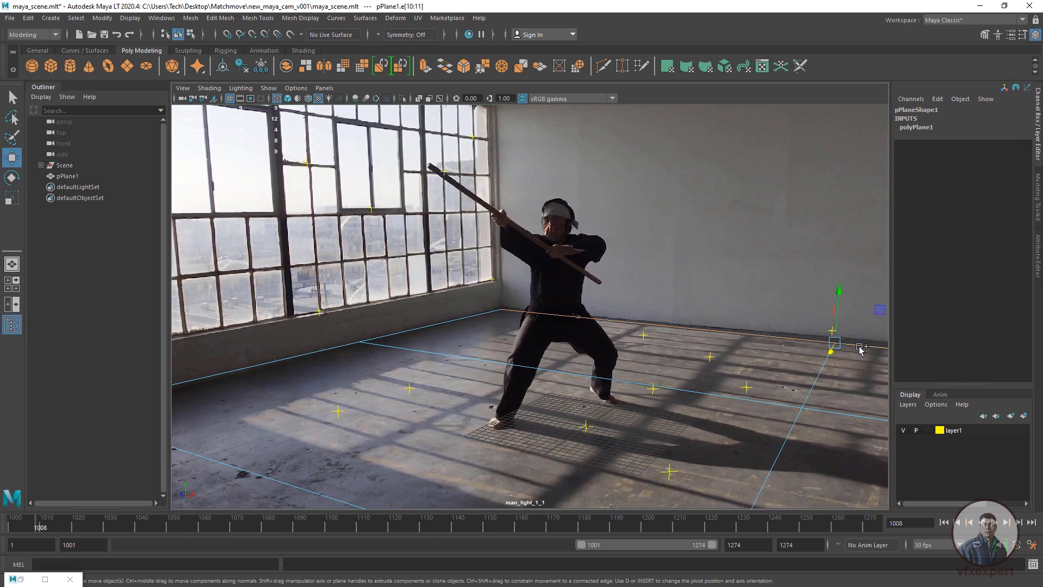
pyautogui.hotkey('ctrl', 'e')
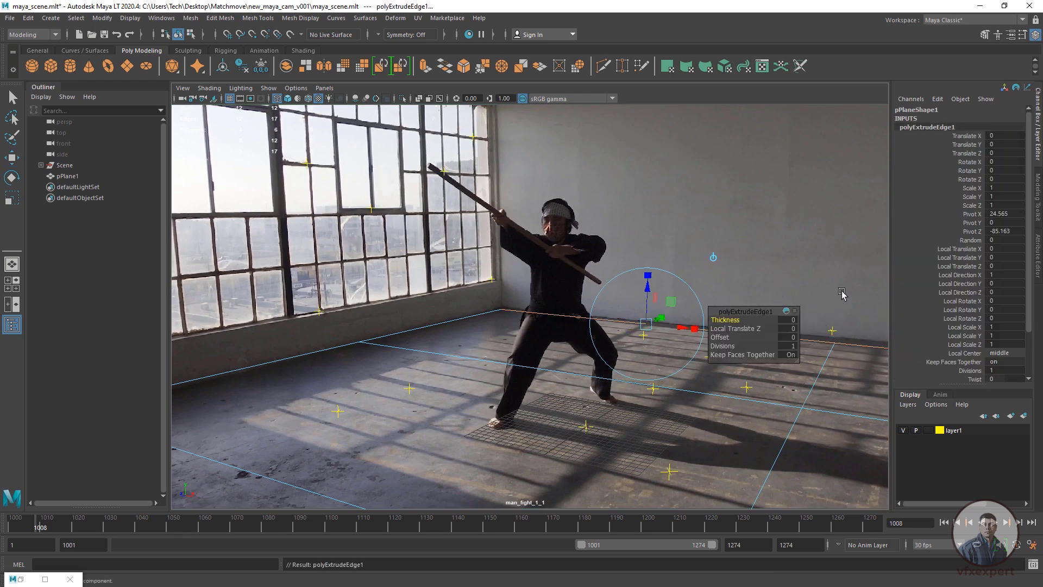
pyautogui.moveTo(647, 290); pyautogui.dragTo(647, 125)
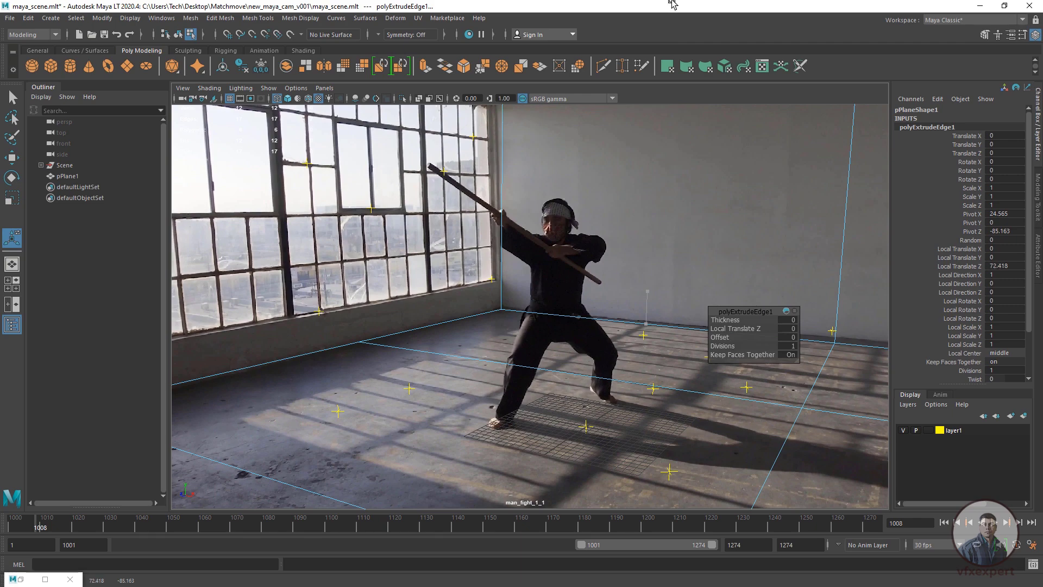
# Extrude the floor plane's window-side edges upward by about 75.4 to form the window wall, then scrub the footage to check it.
pyautogui.click(401, 331)
pyautogui.hotkey('ctrl', 'e')
pyautogui.click(324, 87)
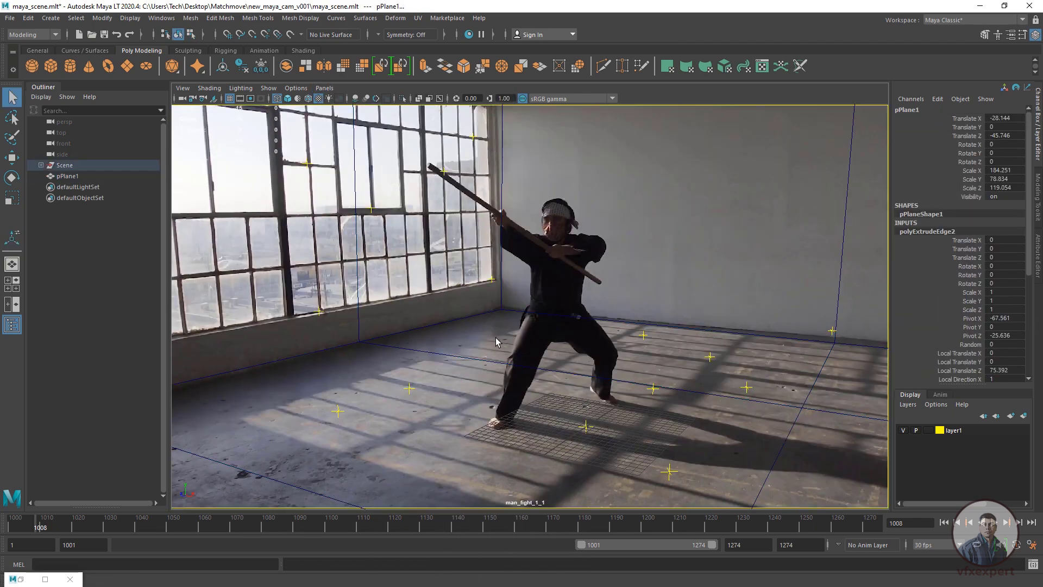
pyautogui.click(495, 338)
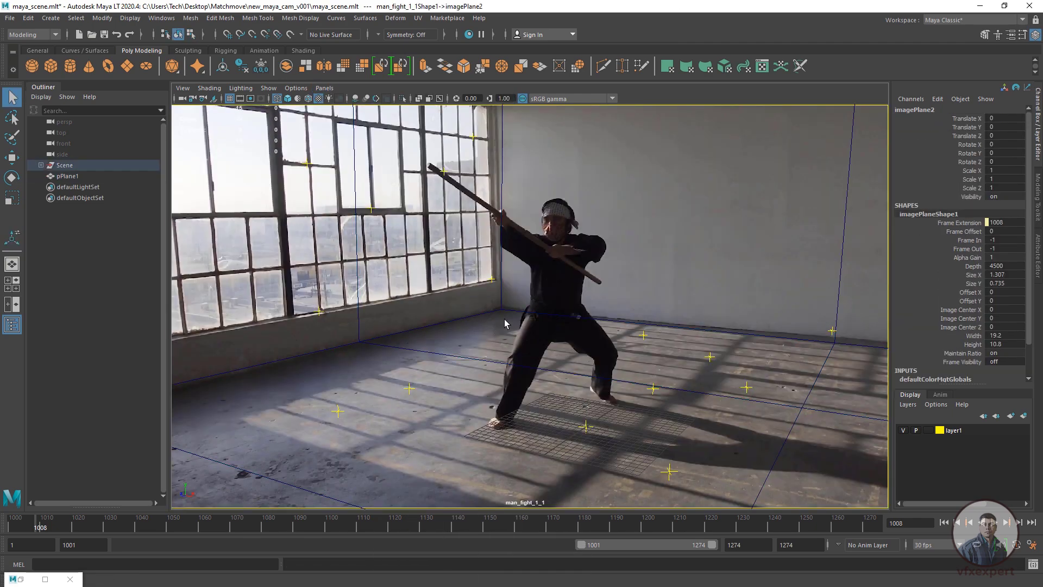
pyautogui.moveTo(745, 522); pyautogui.dragTo(40, 501)
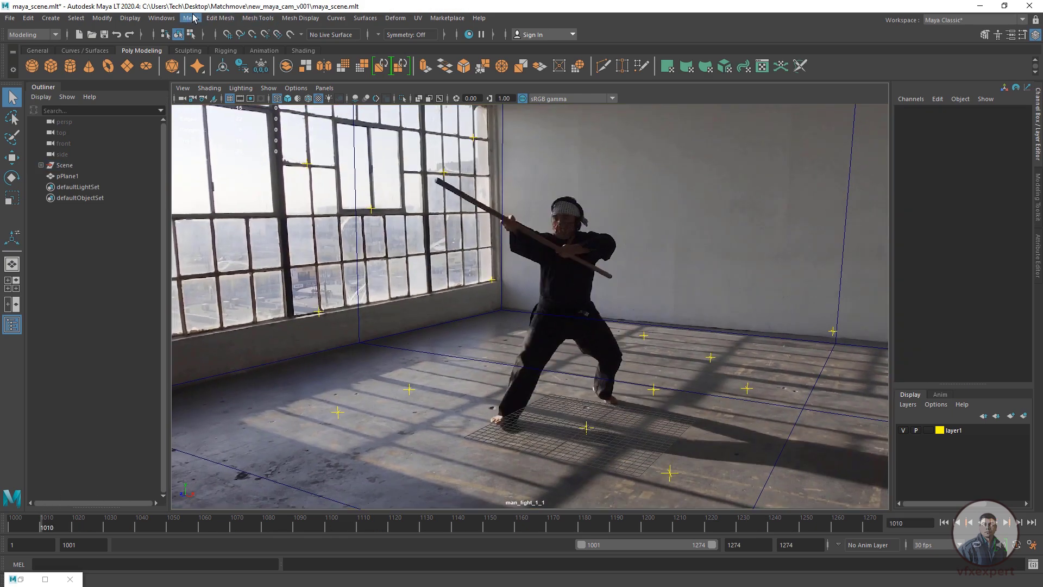
# Set Insert Edge Loop to multiple edge loops with 2 loops and subdivide the floor along its window-side and back edges.
pyautogui.click(257, 18)
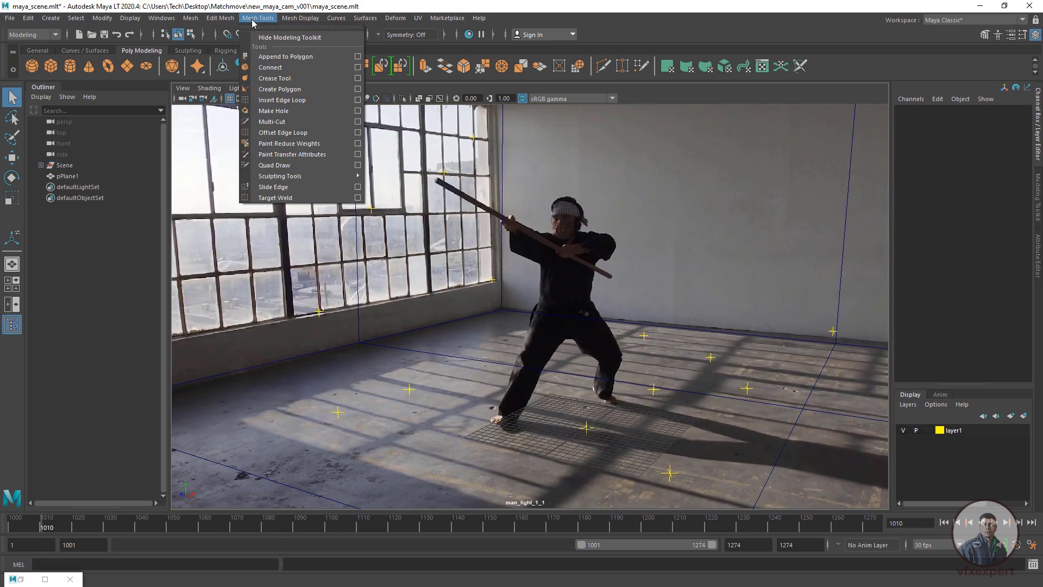
pyautogui.click(357, 101)
pyautogui.click(239, 195)
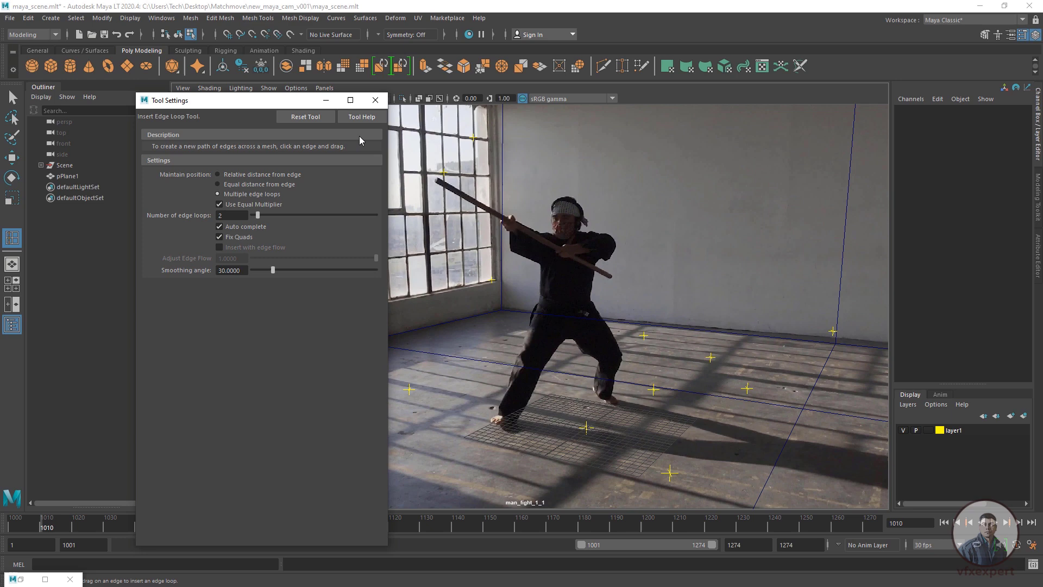
pyautogui.click(374, 100)
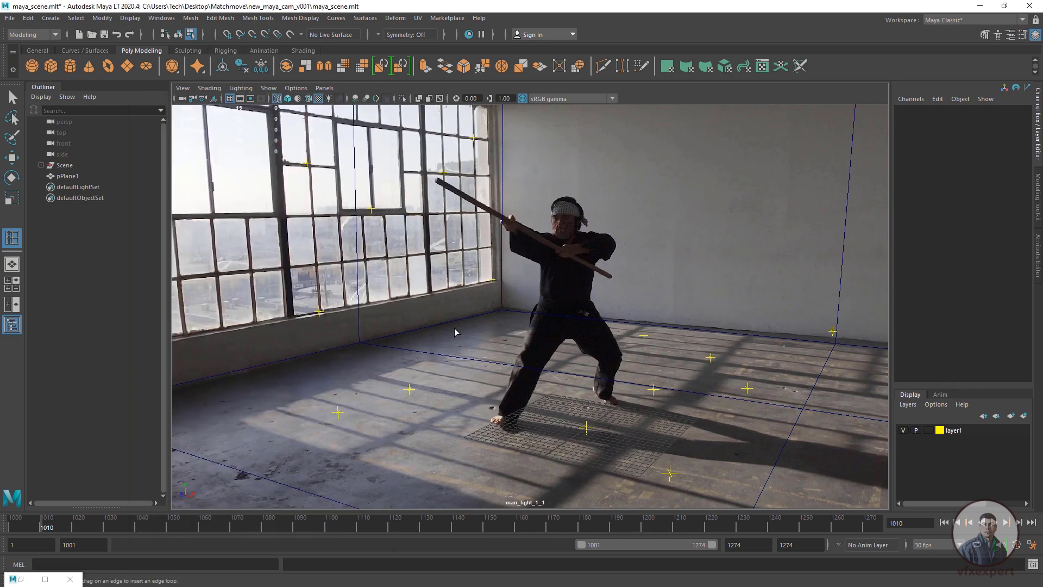
pyautogui.click(290, 361)
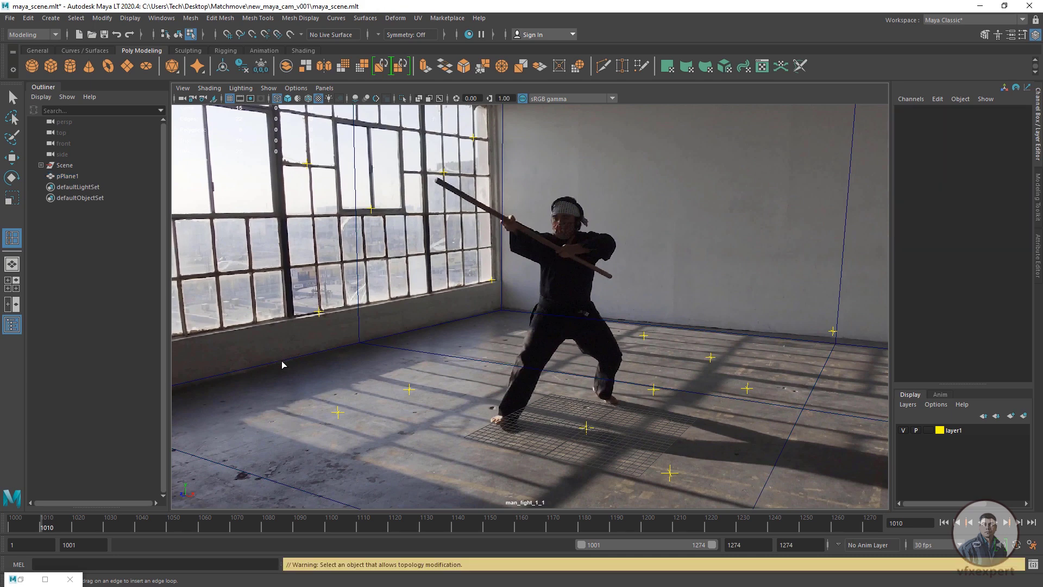
pyautogui.click(282, 363)
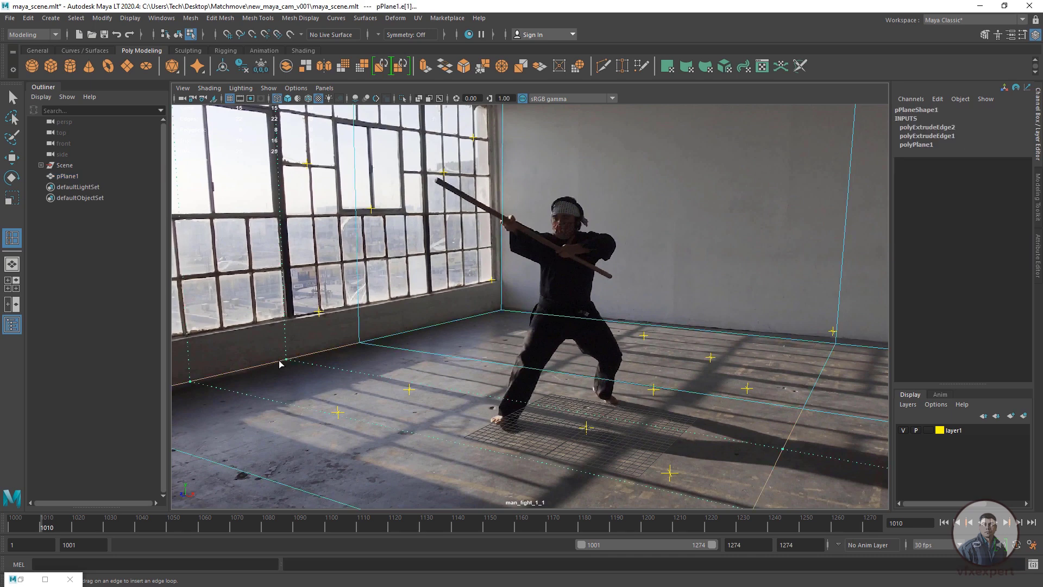
pyautogui.click(462, 322)
pyautogui.click(704, 330)
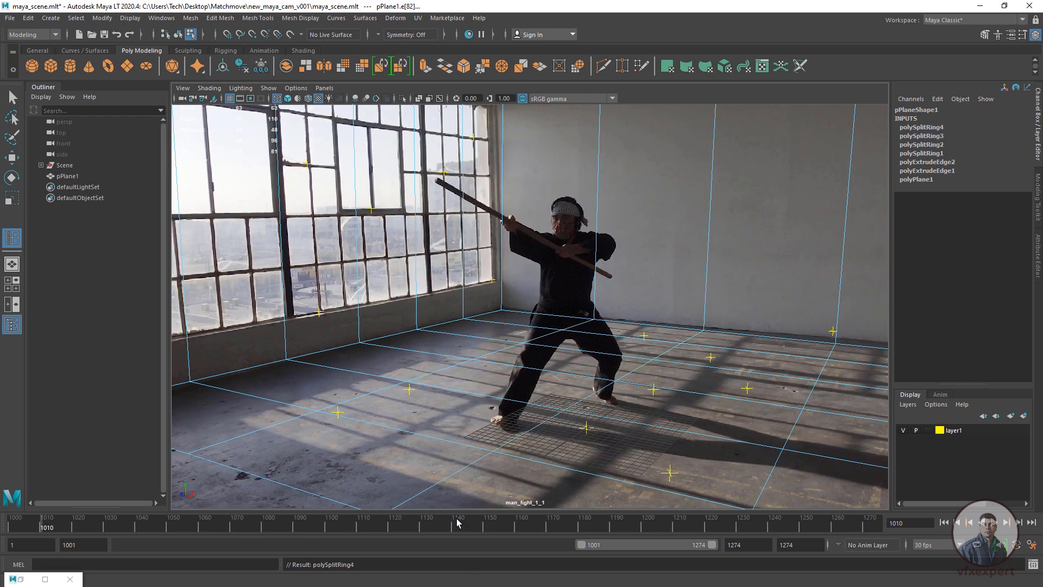
# Insert two horizontal edge loops across both the back wall and the window wall, and scrub the footage to check the grid.
pyautogui.click(258, 18)
pyautogui.click(271, 98)
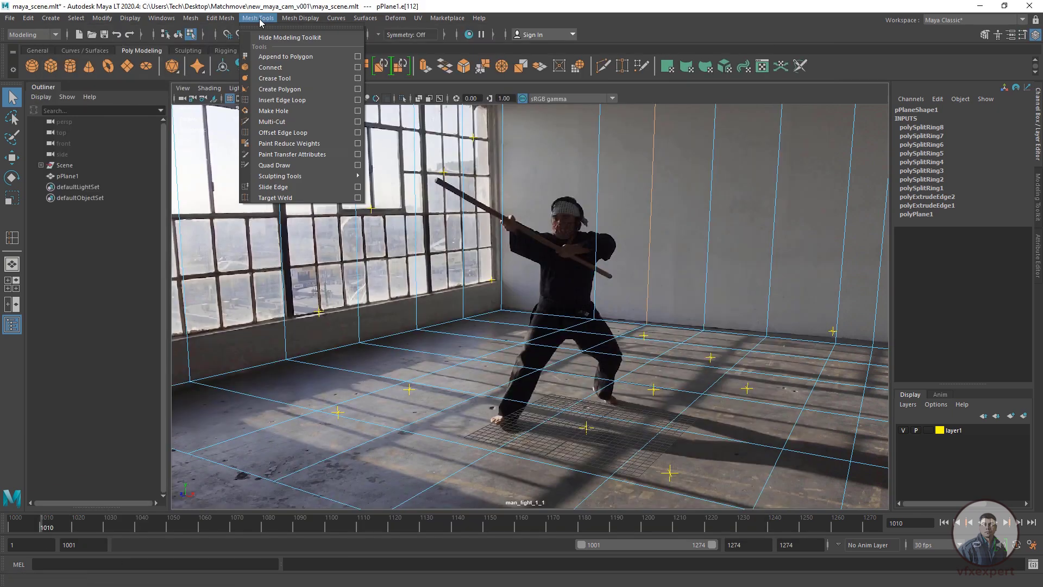
pyautogui.click(357, 101)
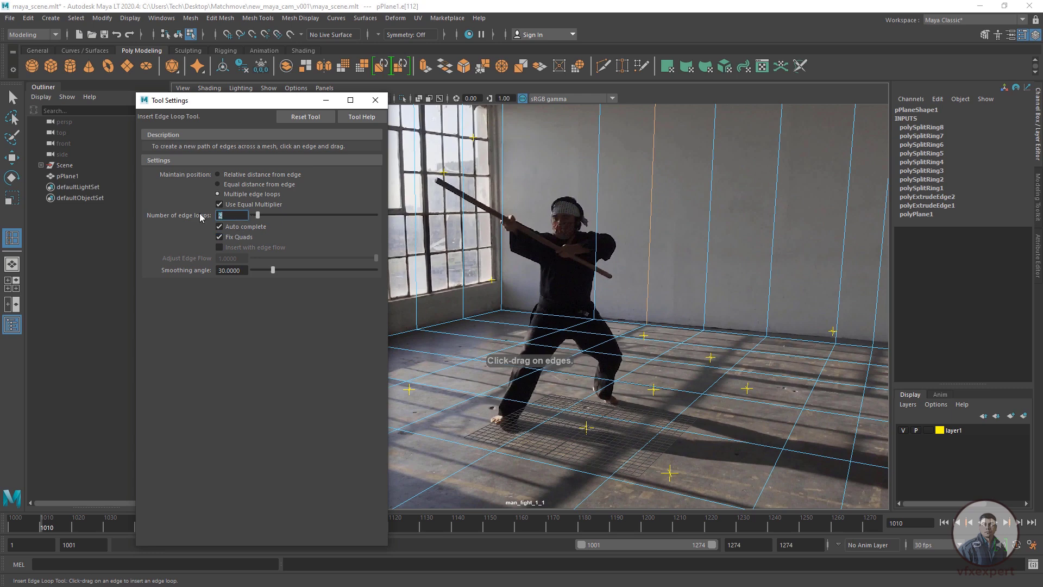
pyautogui.click(325, 100)
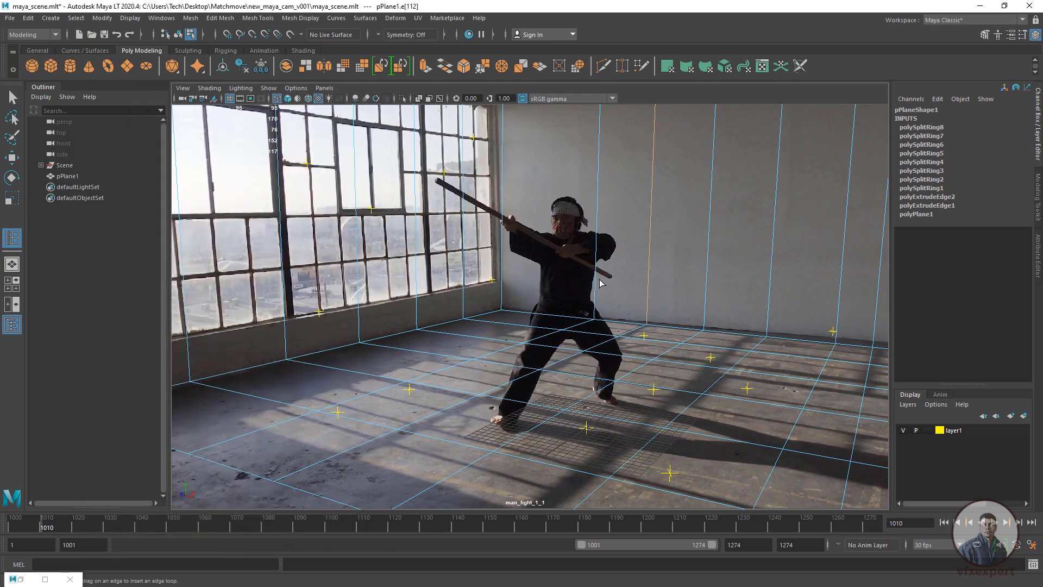
pyautogui.click(597, 228)
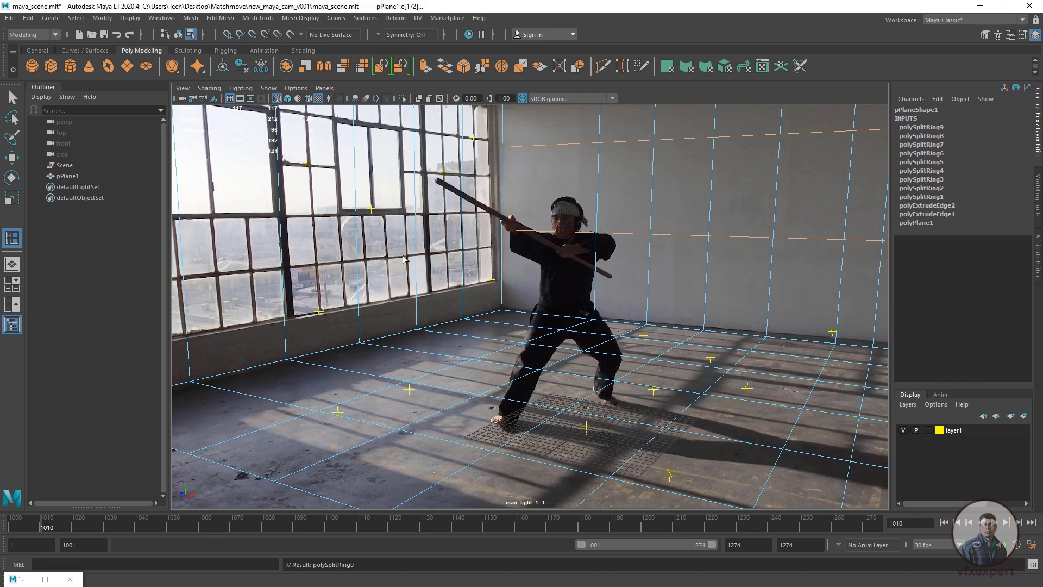
pyautogui.click(356, 233)
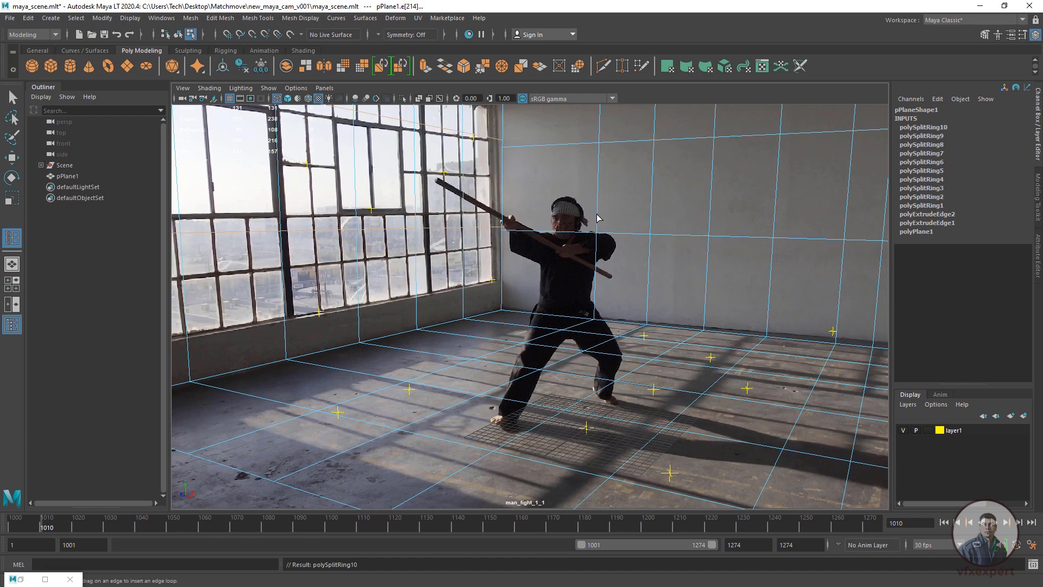
pyautogui.press('q')
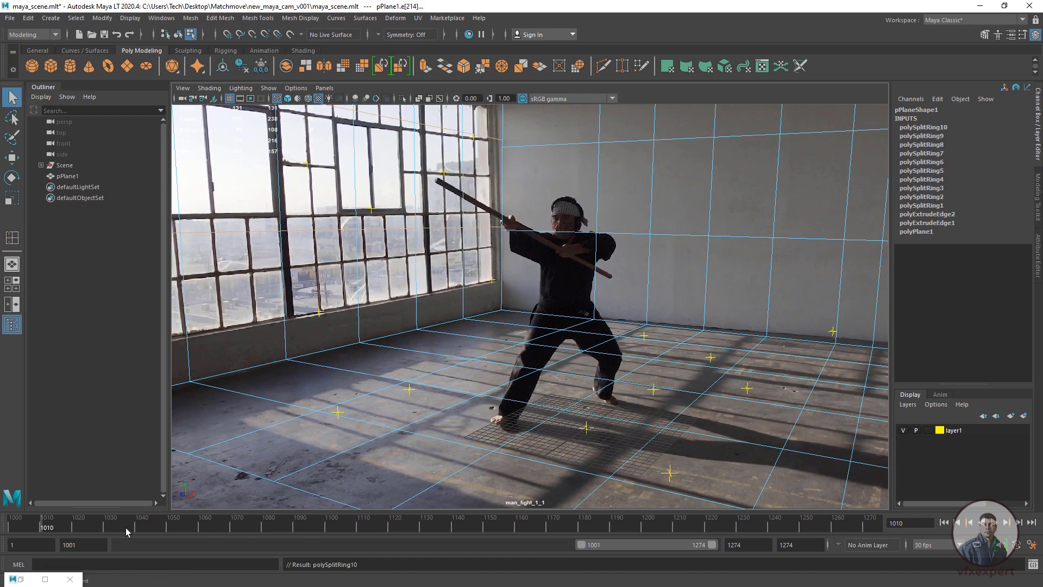
pyautogui.moveTo(126, 528)
pyautogui.mouseDown()
pyautogui.moveTo(583, 522)
pyautogui.moveTo(862, 503)
pyautogui.moveTo(537, 464)
pyautogui.moveTo(139, 471)
pyautogui.moveTo(294, 451)
pyautogui.moveTo(38, 460)
pyautogui.moveTo(789, 456)
pyautogui.moveTo(307, 460)
pyautogui.mouseUp()
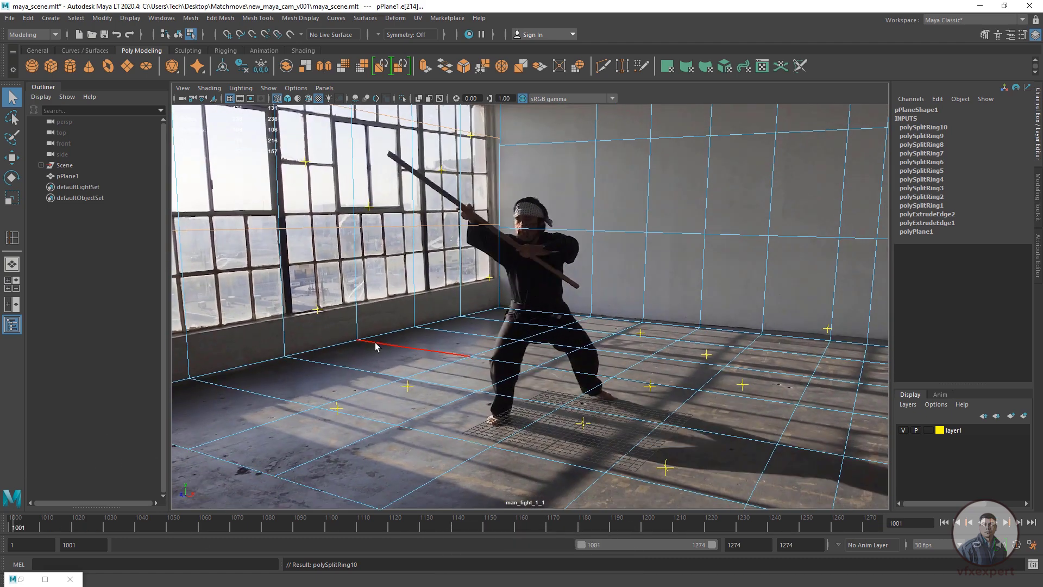
# In the persp view, extrude the floor's open front edges outward to extend the floor toward the camera.
pyautogui.moveTo(375, 277); pyautogui.dragTo(428, 261, button='right')
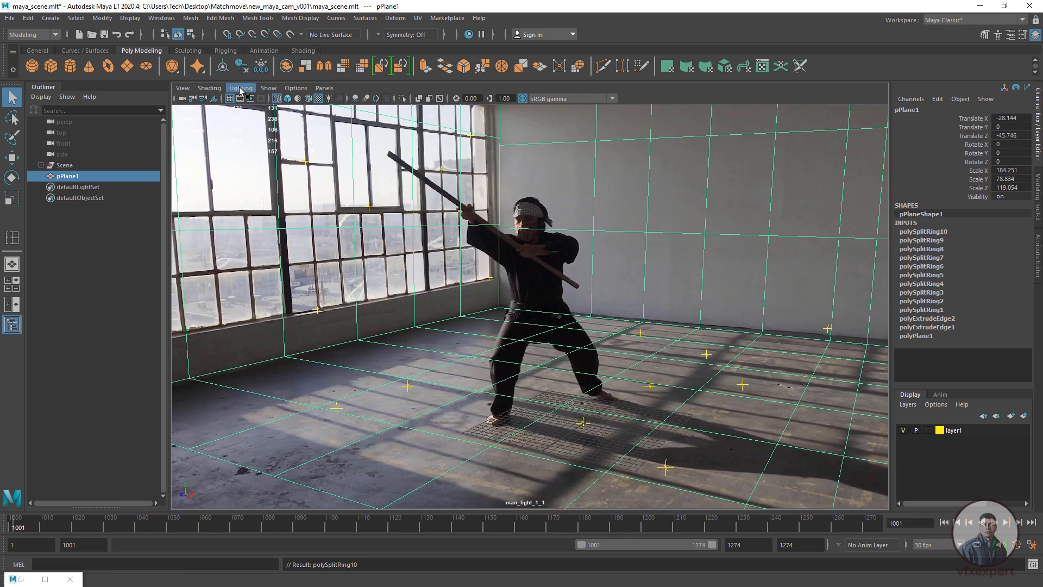
pyautogui.click(324, 88)
pyautogui.moveTo(345, 99)
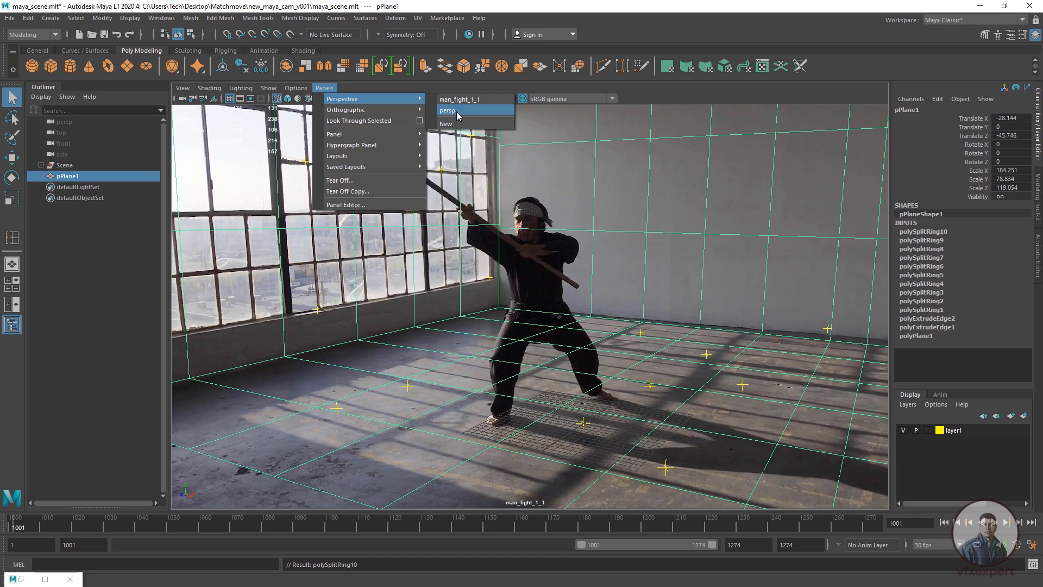
pyautogui.click(459, 109)
pyautogui.keyDown('alt'); pyautogui.moveTo(737, 376); pyautogui.dragTo(586, 378); pyautogui.keyUp('alt')
pyautogui.moveTo(374, 298); pyautogui.dragTo(365, 242, button='right')
pyautogui.click(345, 271)
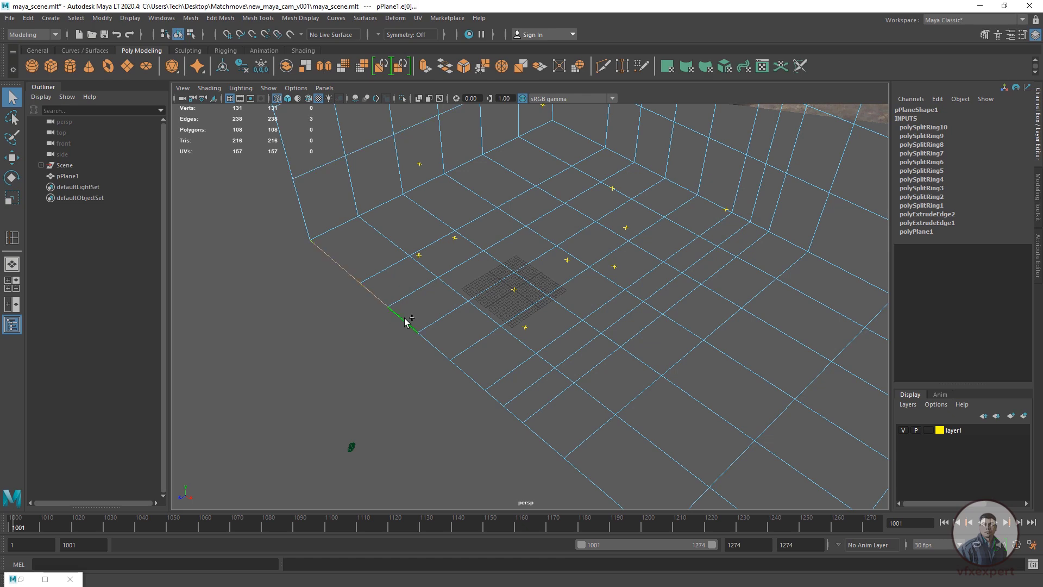
pyautogui.keyDown('shift'); pyautogui.click(493, 399); pyautogui.keyUp('shift')
pyautogui.scroll(-5, 593, 483)
pyautogui.keyDown('shift'); pyautogui.click(631, 456); pyautogui.keyUp('shift')
pyautogui.hotkey('ctrl', 'e')
pyautogui.moveTo(590, 467); pyautogui.dragTo(528, 516)
# Extrude the window wall's open vertical side edges outward by about 41.4 to lengthen the wall.
pyautogui.click(387, 177)
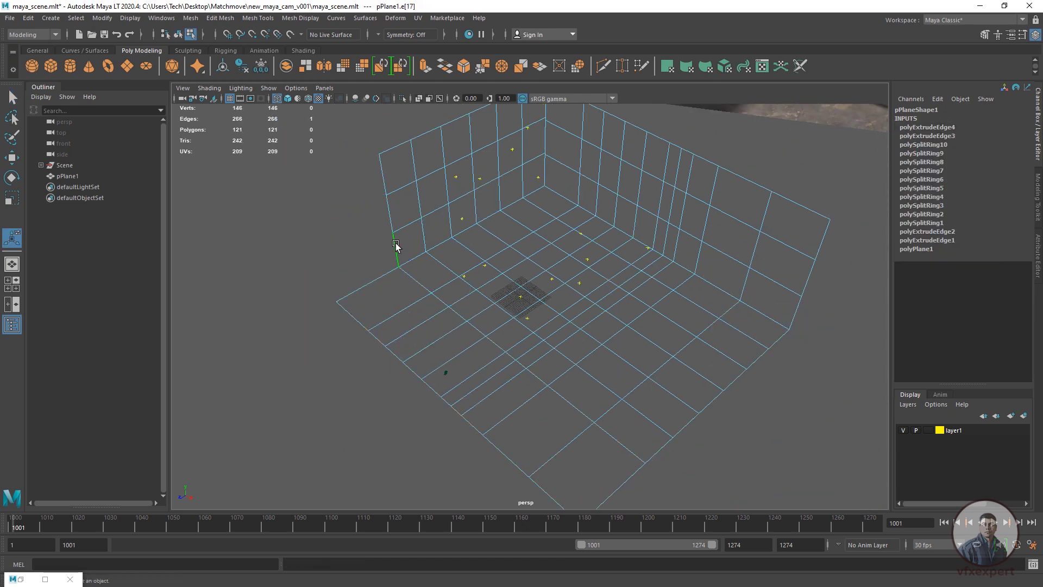
pyautogui.hotkey('ctrl', 'e')
pyautogui.moveTo(365, 266); pyautogui.dragTo(300, 303)
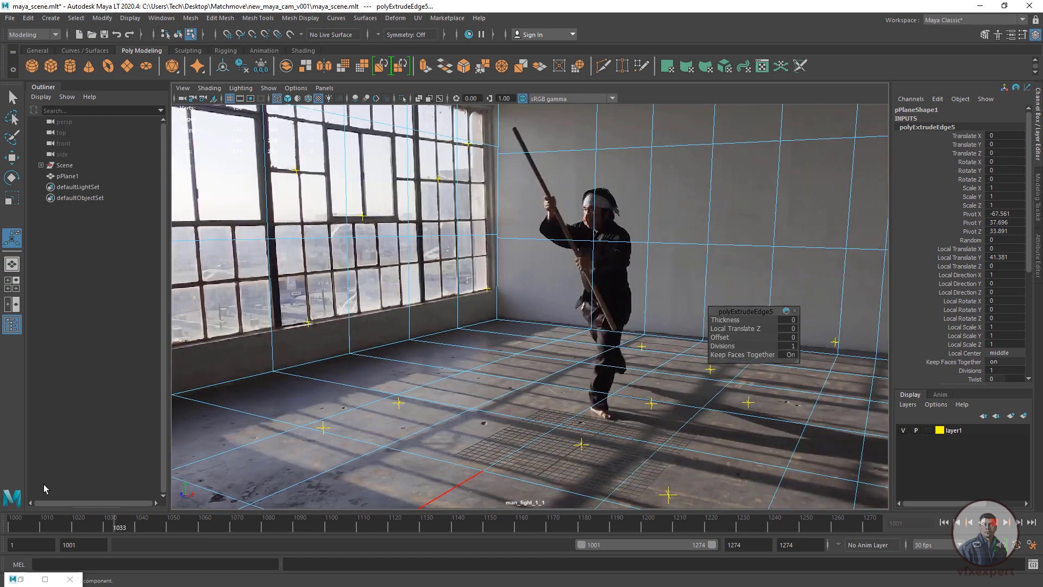
# Return the plane to object mode, deselect it, and scrub the footage to check the grid against the room.
pyautogui.rightClick(579, 322)
pyautogui.moveTo(536, 336); pyautogui.dragTo(604, 264, button='right')
pyautogui.click(418, 488)
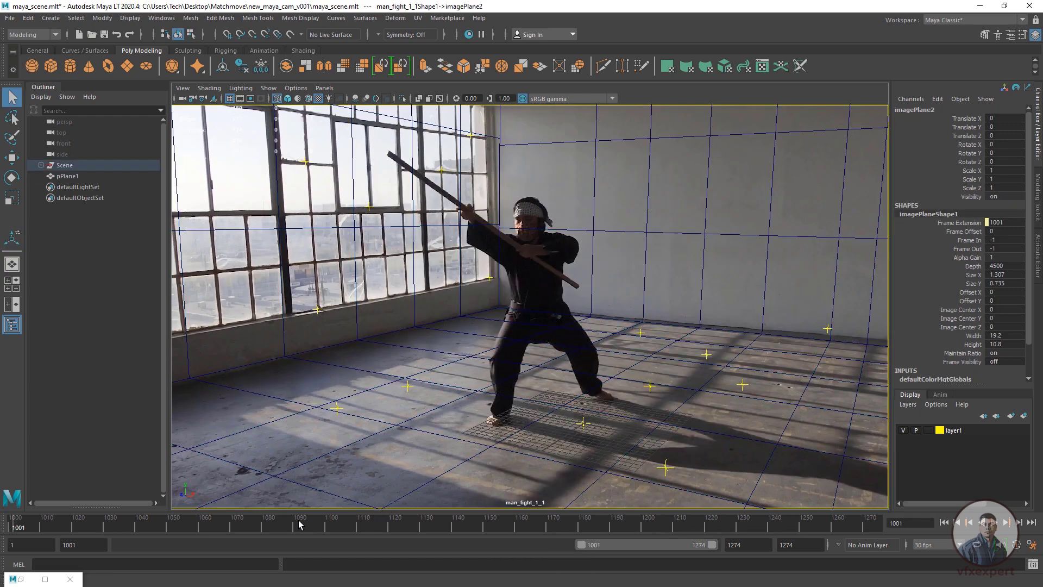
pyautogui.moveTo(298, 520); pyautogui.dragTo(522, 517)
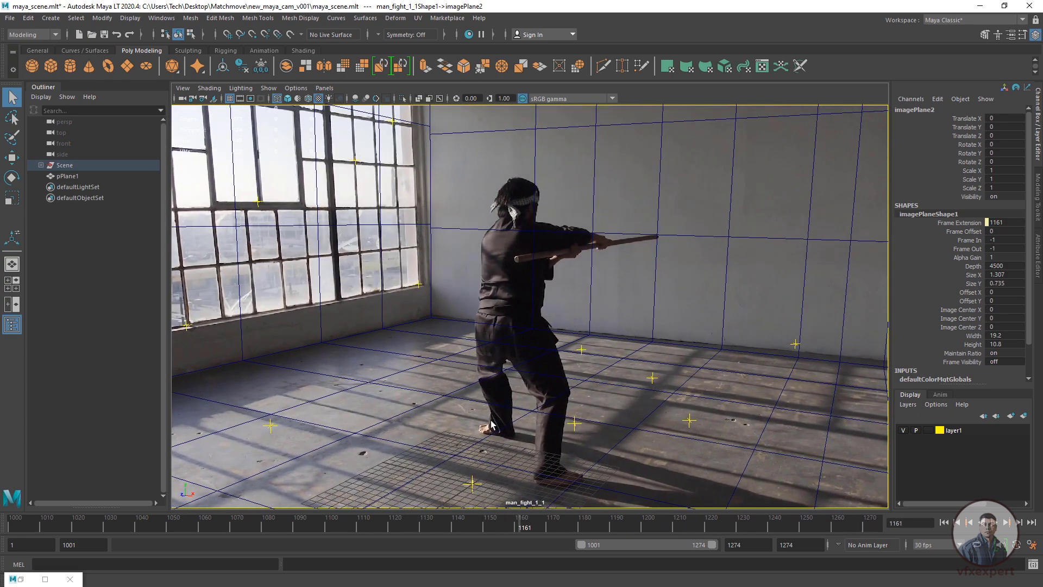
# Rotate the Scene group to X -1.022, Y 35.523, Z -1.311 and scrub the footage to check the alignment.
pyautogui.click(65, 165)
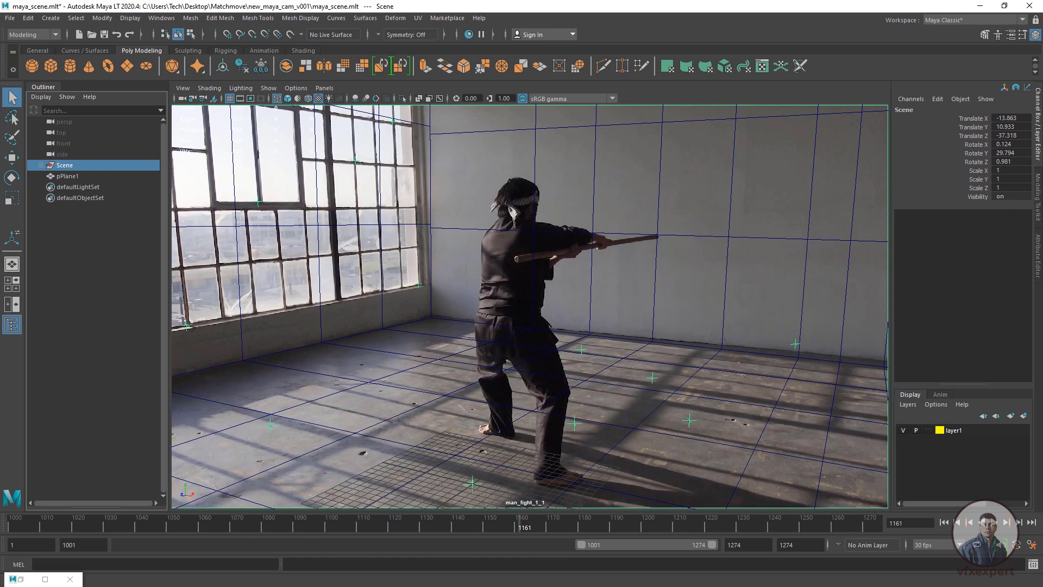
pyautogui.click(973, 154)
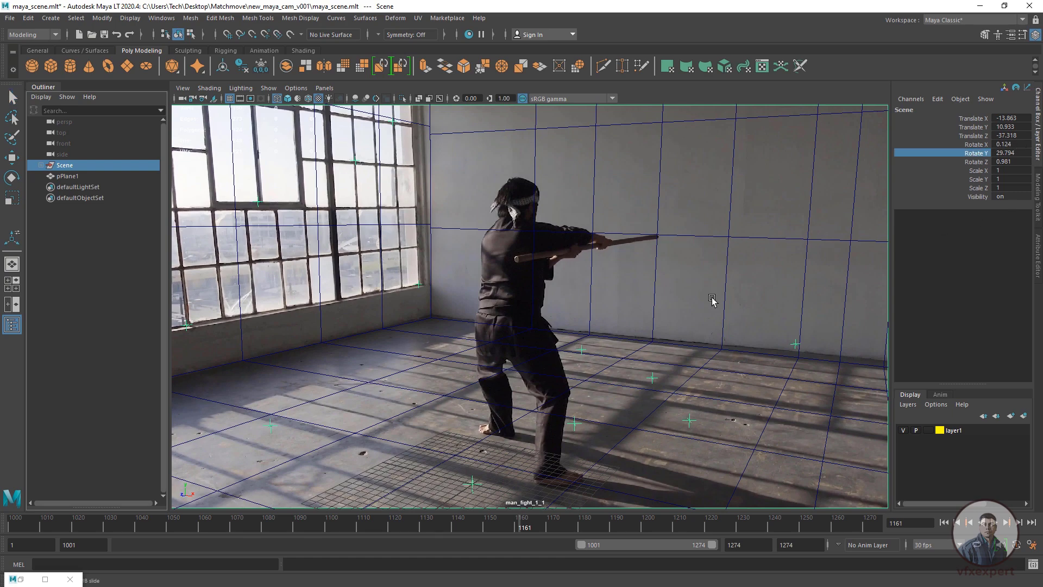
pyautogui.moveTo(710, 297); pyautogui.dragTo(710, 298, button='middle')
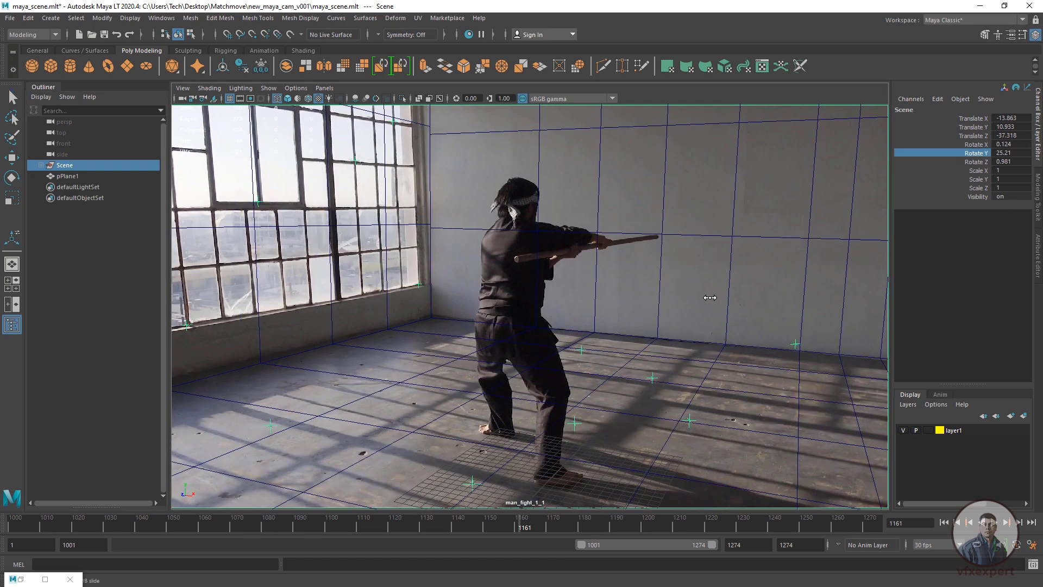
pyautogui.hotkey('ctrl', 'z')
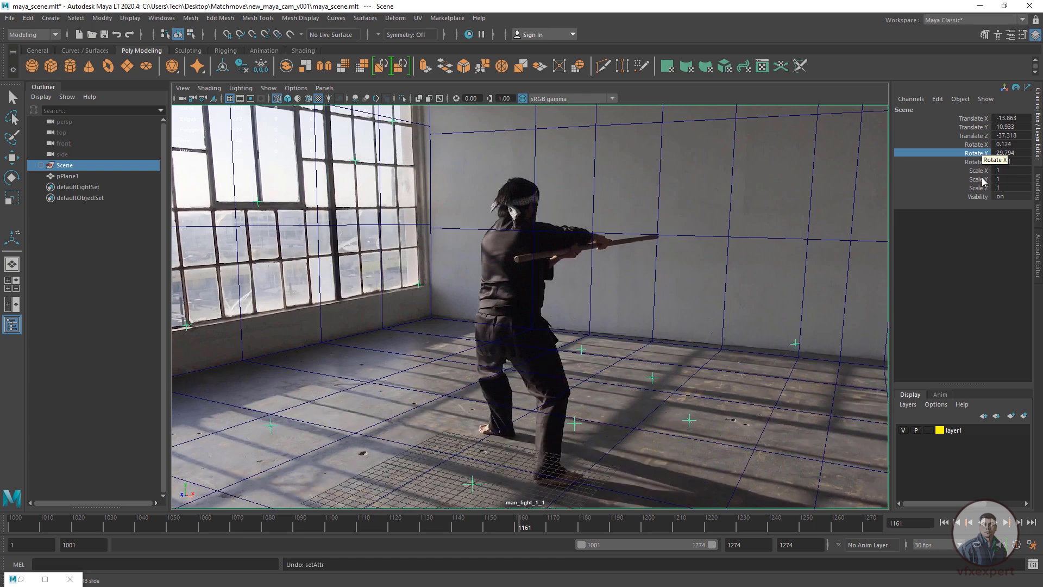
pyautogui.click(976, 162)
pyautogui.moveTo(742, 342); pyautogui.dragTo(723, 342, button='middle')
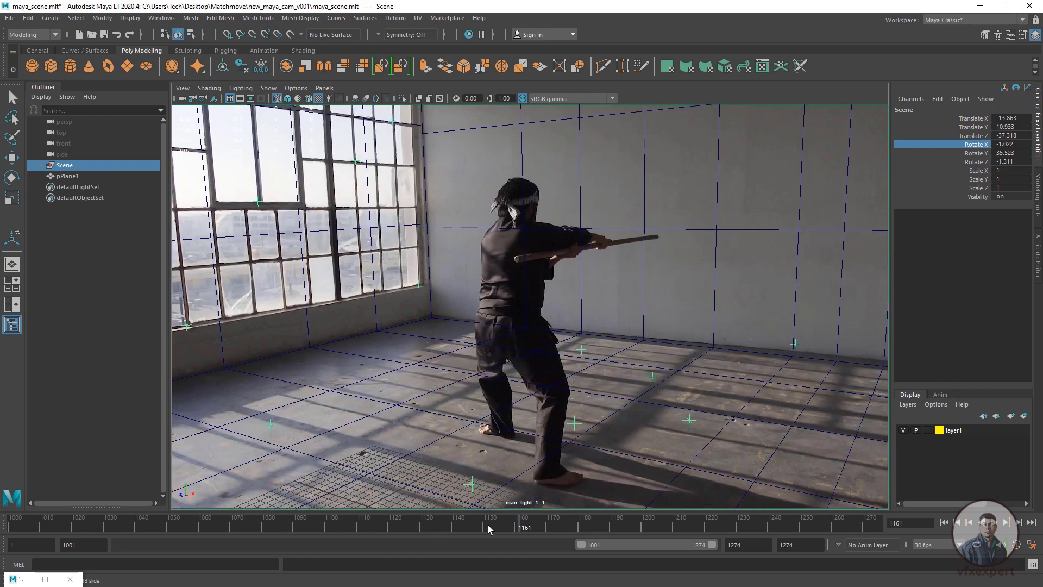
pyautogui.moveTo(465, 526); pyautogui.dragTo(100, 536)
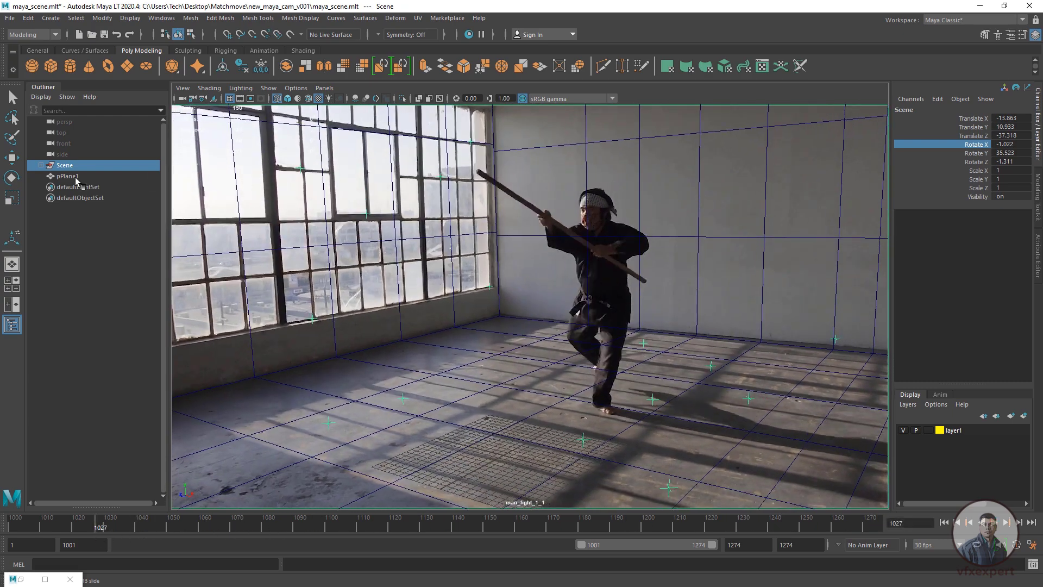
# Put pPlane1 on a new display layer and set that layer's colour to red.
pyautogui.click(65, 275)
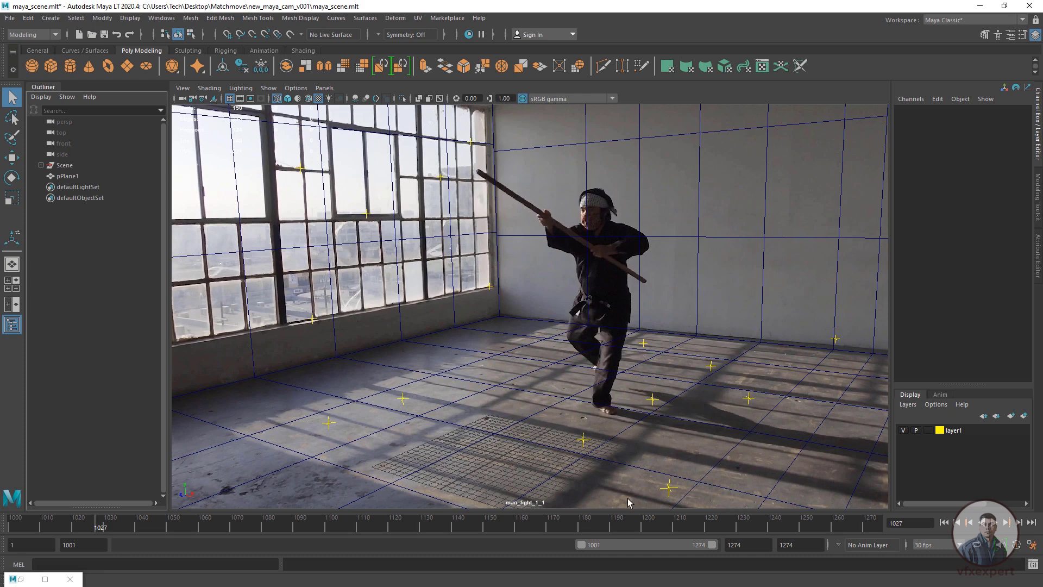
pyautogui.click(73, 176)
pyautogui.click(1021, 417)
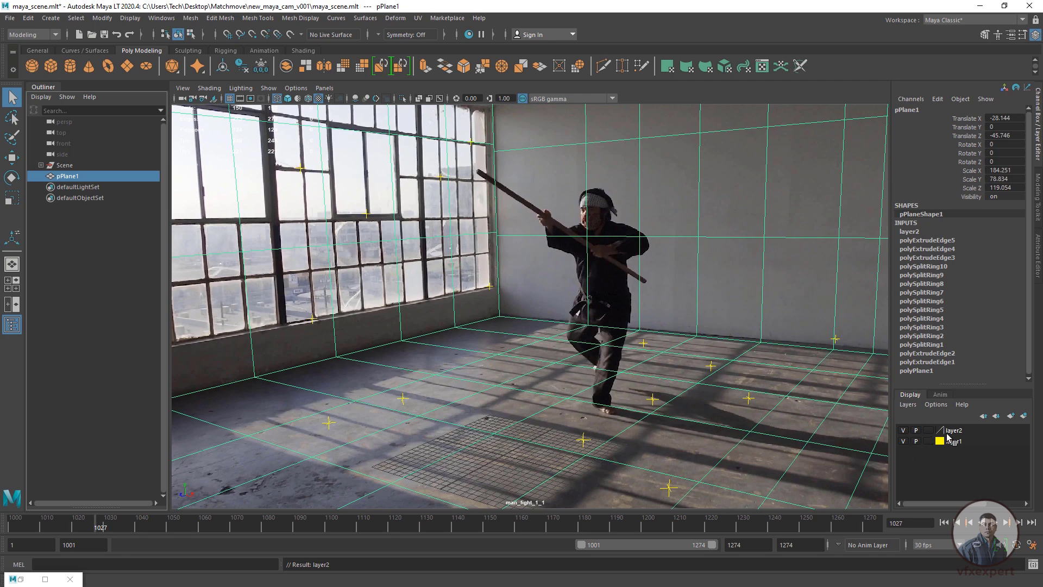
pyautogui.doubleClick(942, 432)
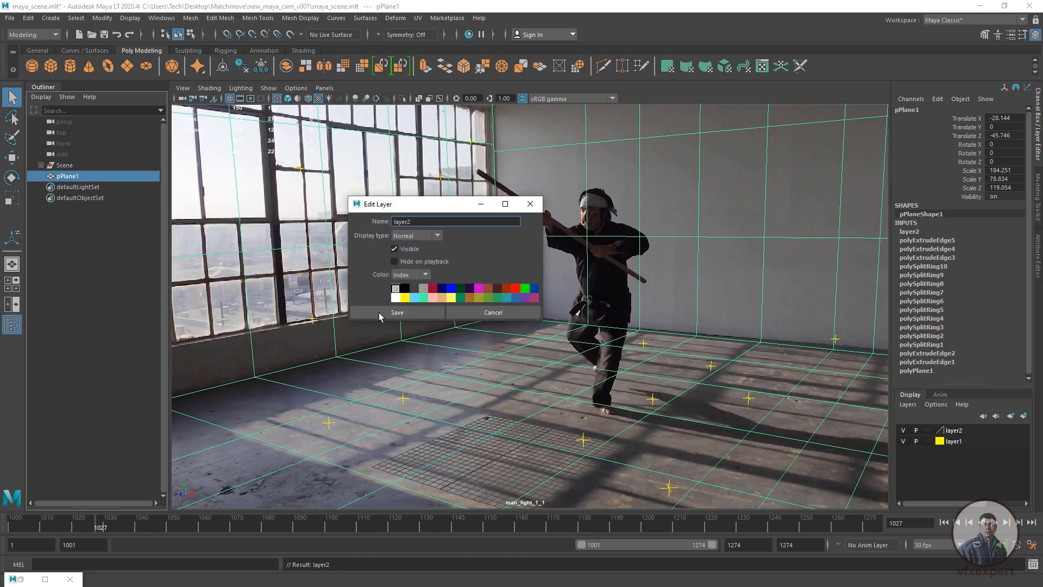
pyautogui.click(432, 288)
pyautogui.click(514, 288)
pyautogui.click(427, 314)
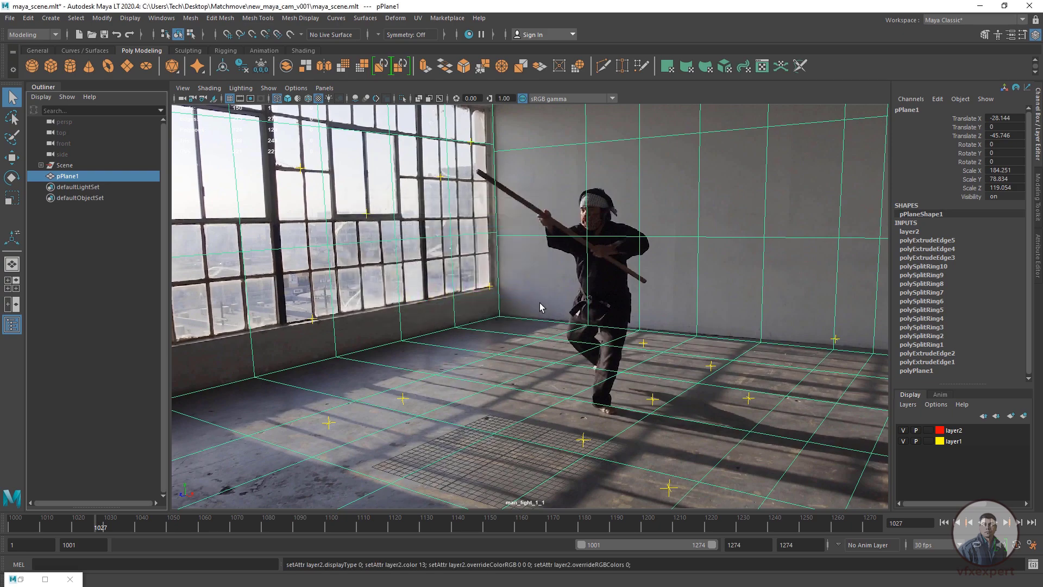
# Play and scrub the footage with layer1 hidden to check the red grid against the floor and walls.
pyautogui.click(441, 291)
pyautogui.hotkey('alt', 'v')
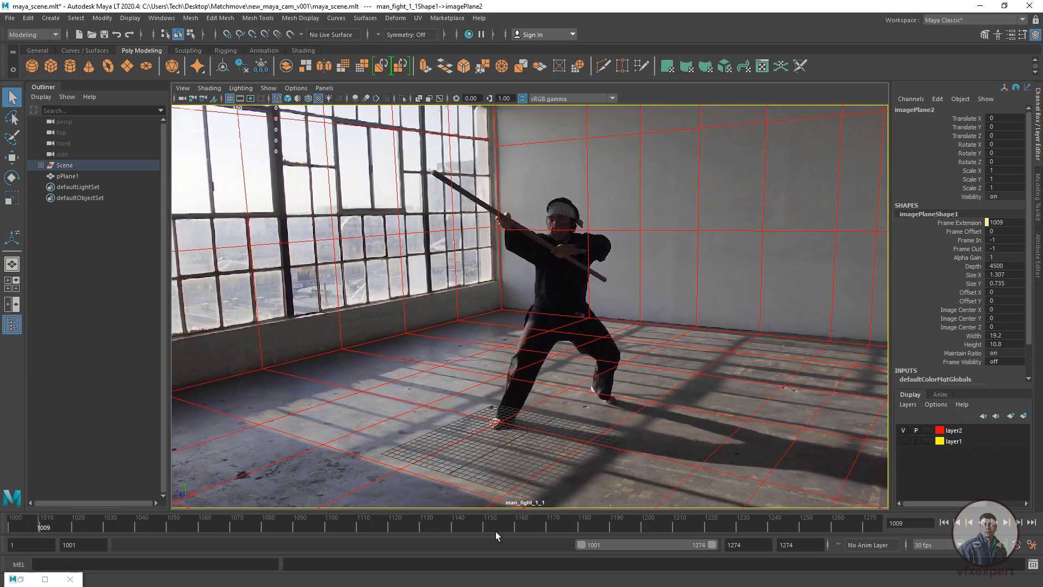
pyautogui.hotkey('alt', 'v')
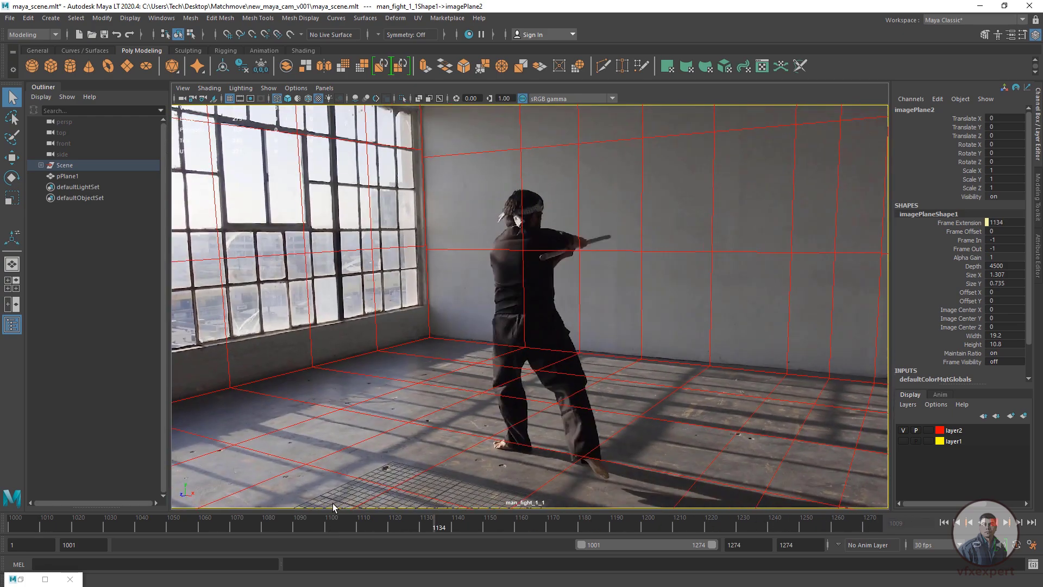
pyautogui.moveTo(219, 524); pyautogui.dragTo(170, 530)
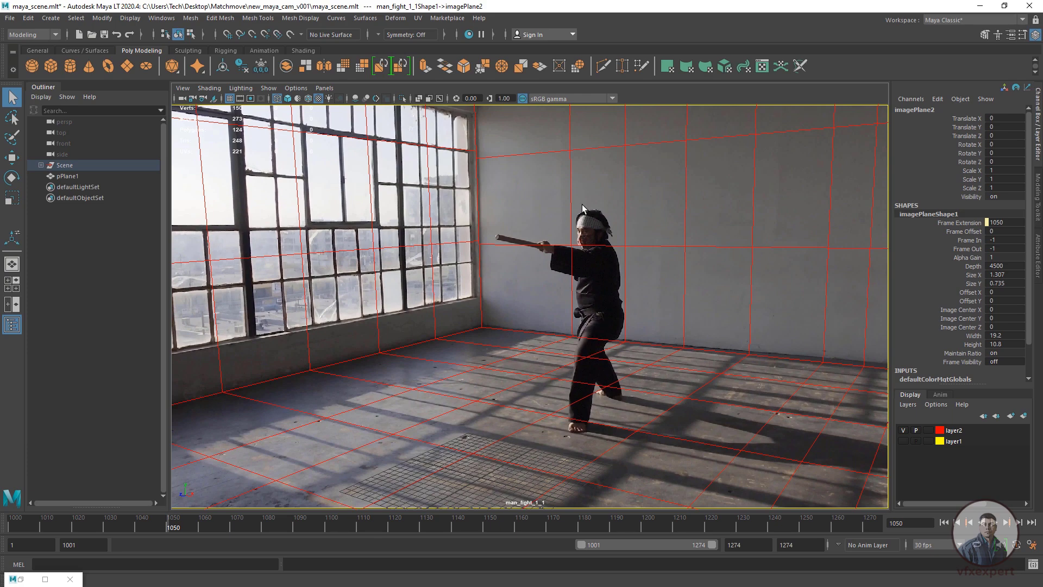
pyautogui.moveTo(353, 522); pyautogui.dragTo(136, 523)
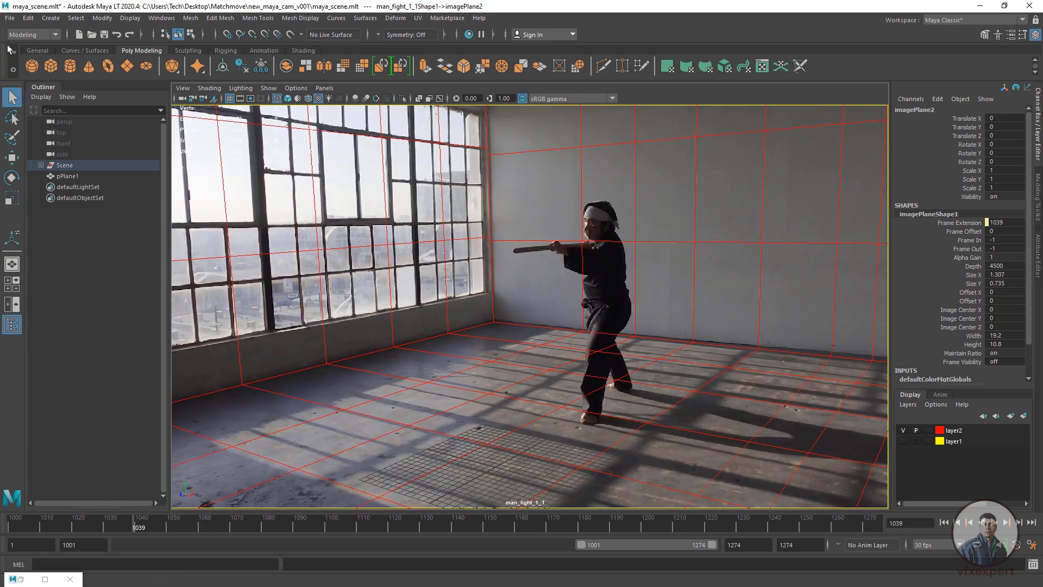
# Save the scene under the new name maya_scene2 in the new_maya_cam_v001 folder.
pyautogui.click(10, 19)
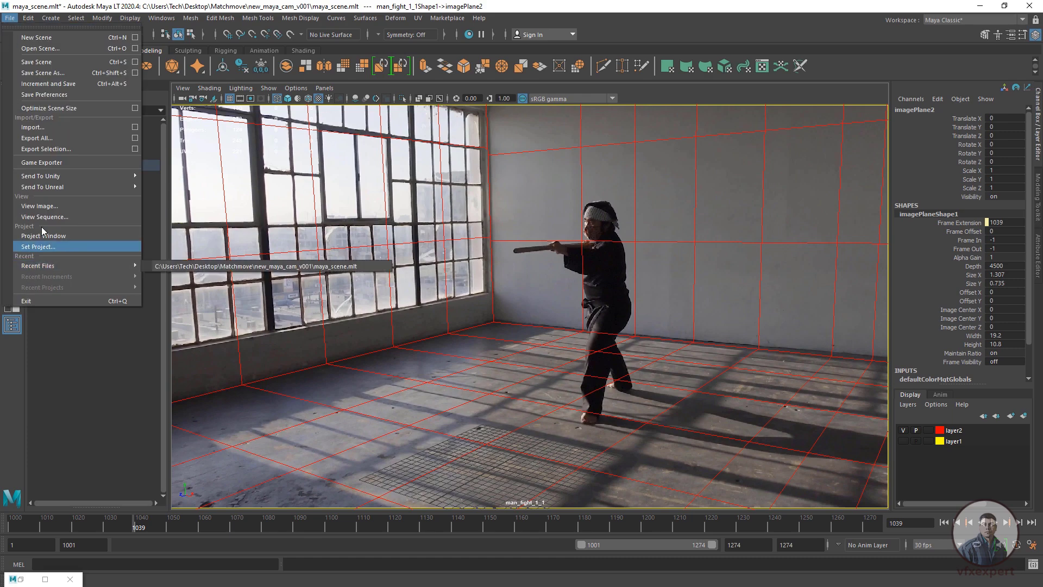
pyautogui.click(57, 86)
pyautogui.click(203, 413)
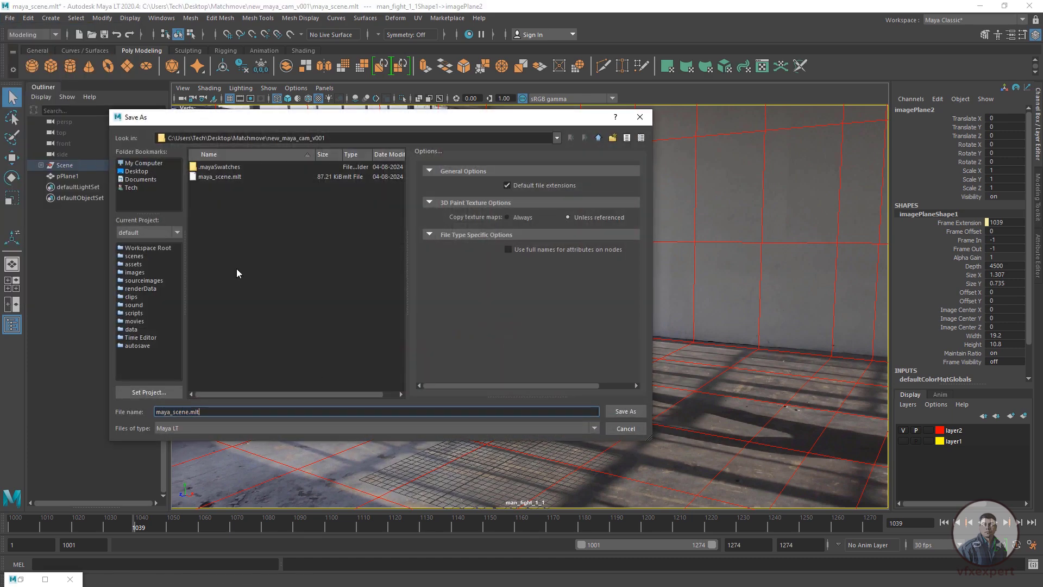
pyautogui.click(229, 177)
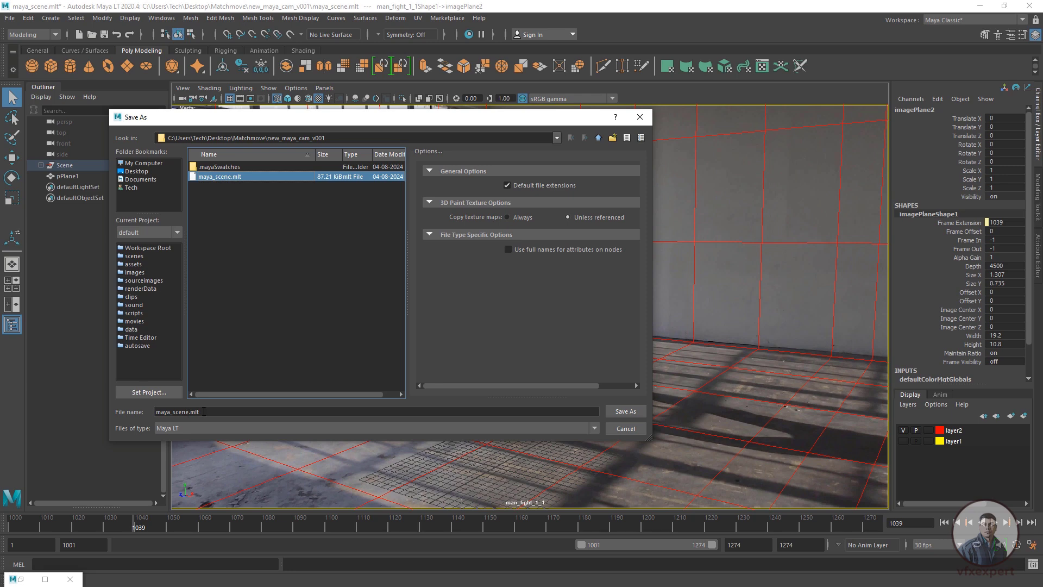
pyautogui.moveTo(200, 412); pyautogui.dragTo(190, 412)
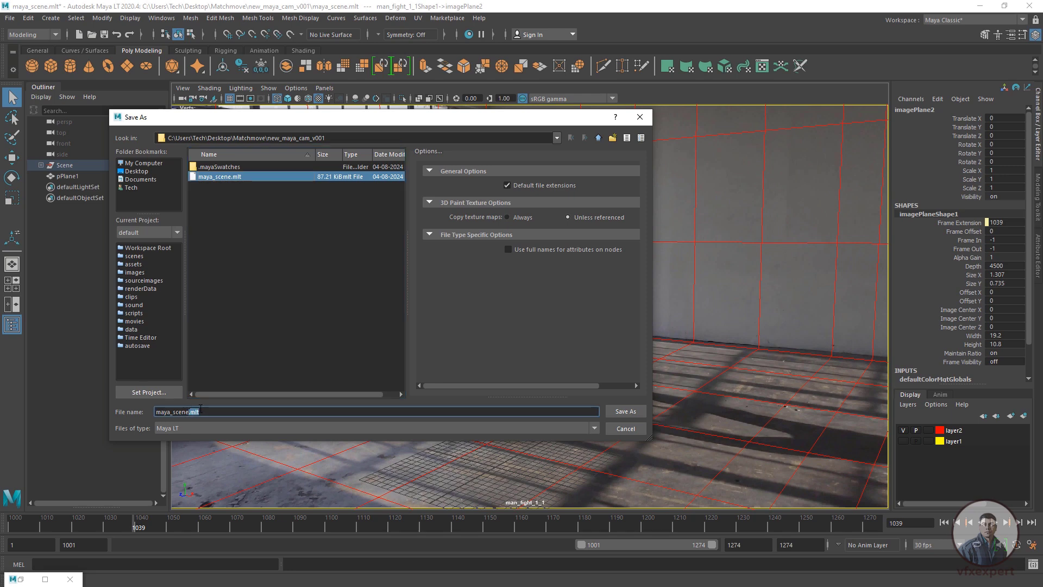
pyautogui.write('2')
pyautogui.click(627, 412)
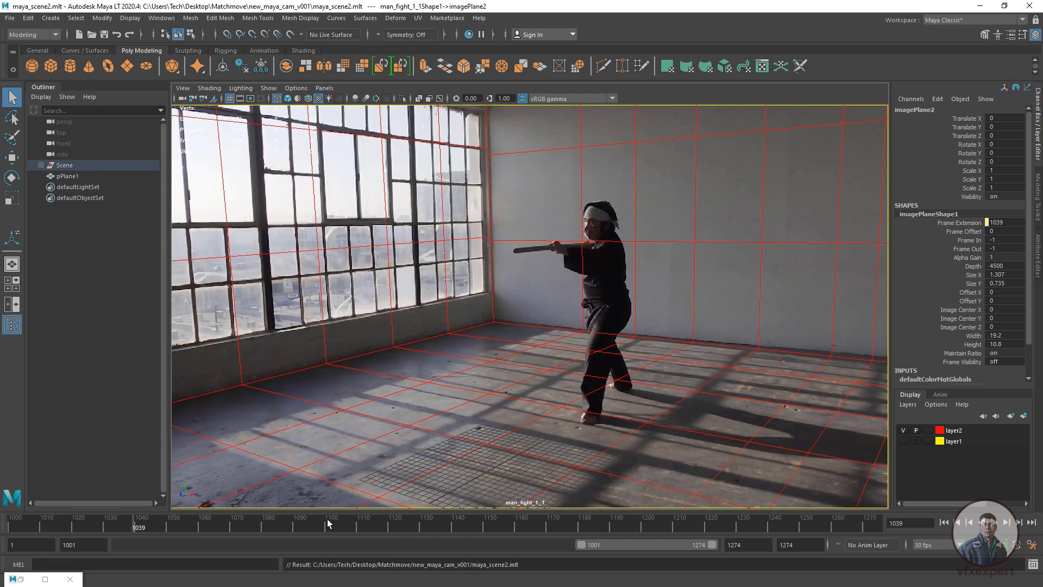
# In the playblast options, enable saving to file and set the movie file to finak_render in Desktop\Matchmove\new_maya_cam_v001.
pyautogui.moveTo(286, 523); pyautogui.dragTo(72, 522)
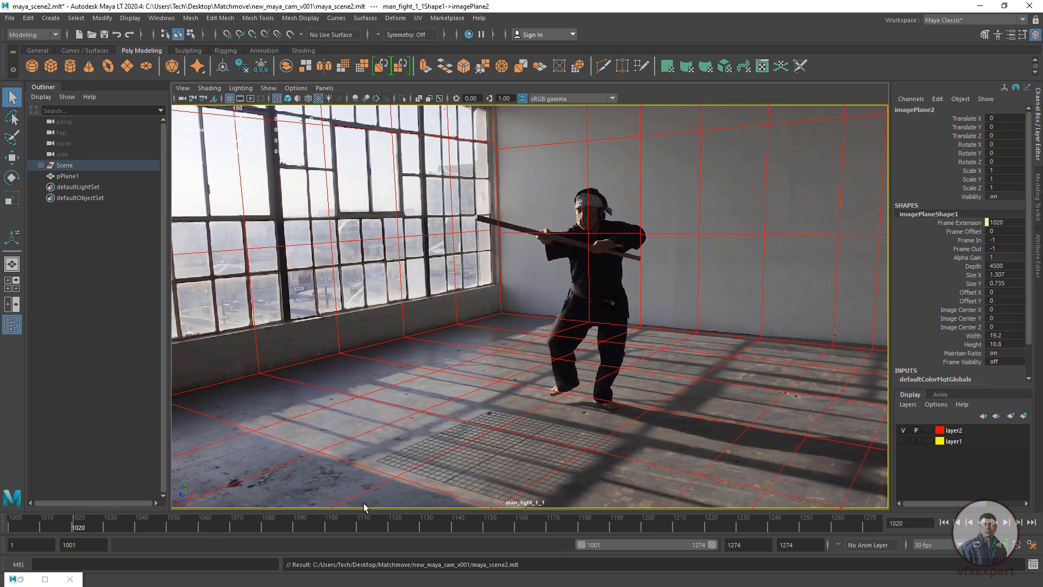
pyautogui.rightClick(495, 530)
pyautogui.click(603, 521)
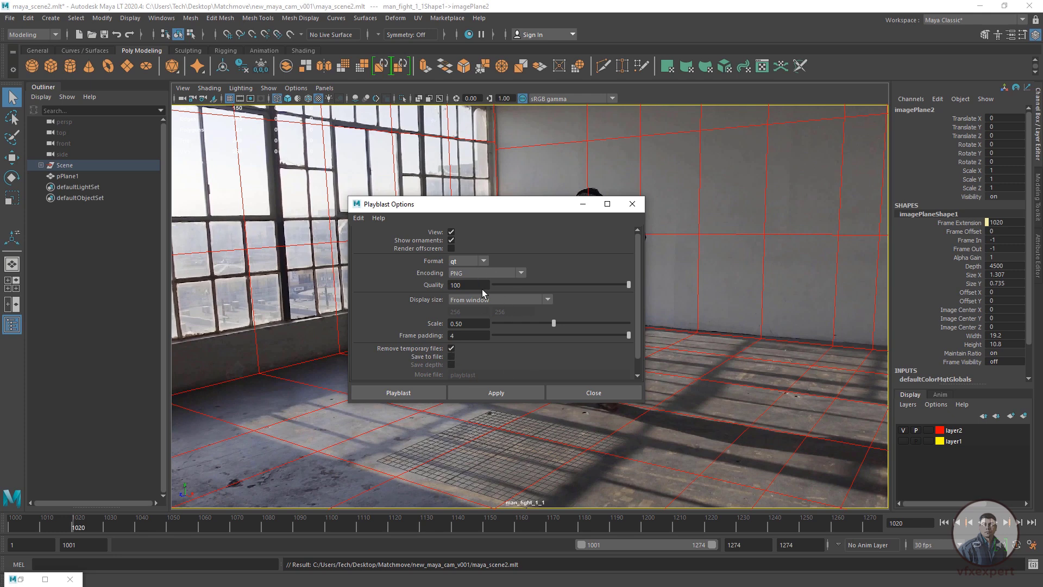
pyautogui.click(451, 357)
pyautogui.scroll(-1, 504, 364)
pyautogui.click(510, 370)
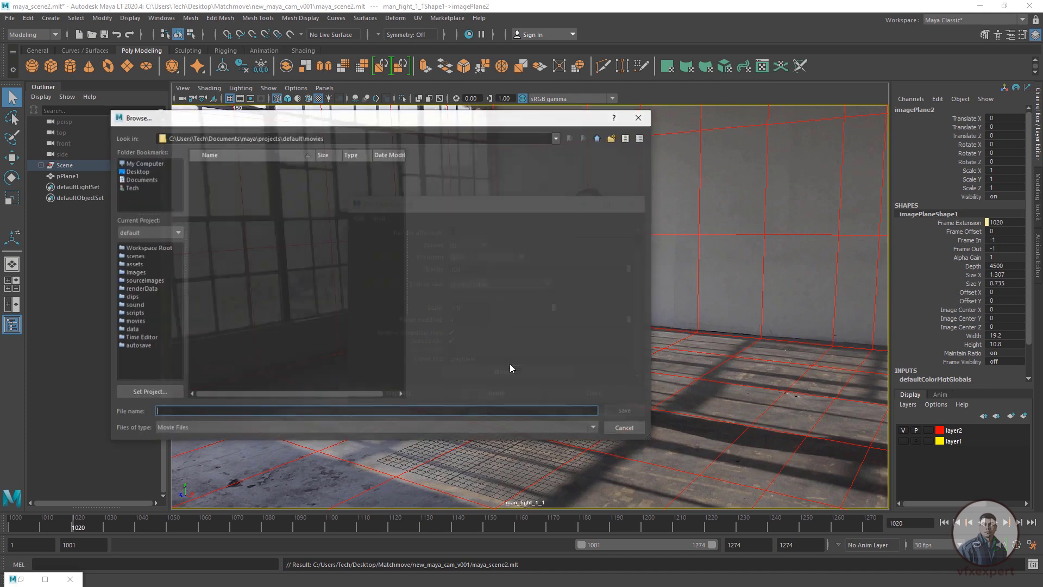
pyautogui.click(136, 171)
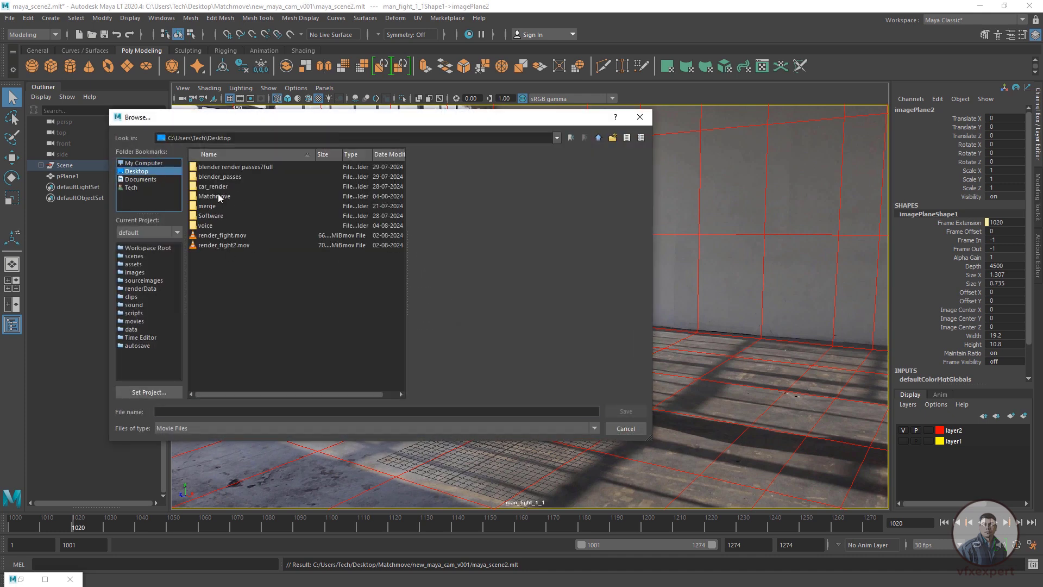
pyautogui.doubleClick(217, 195)
pyautogui.doubleClick(230, 177)
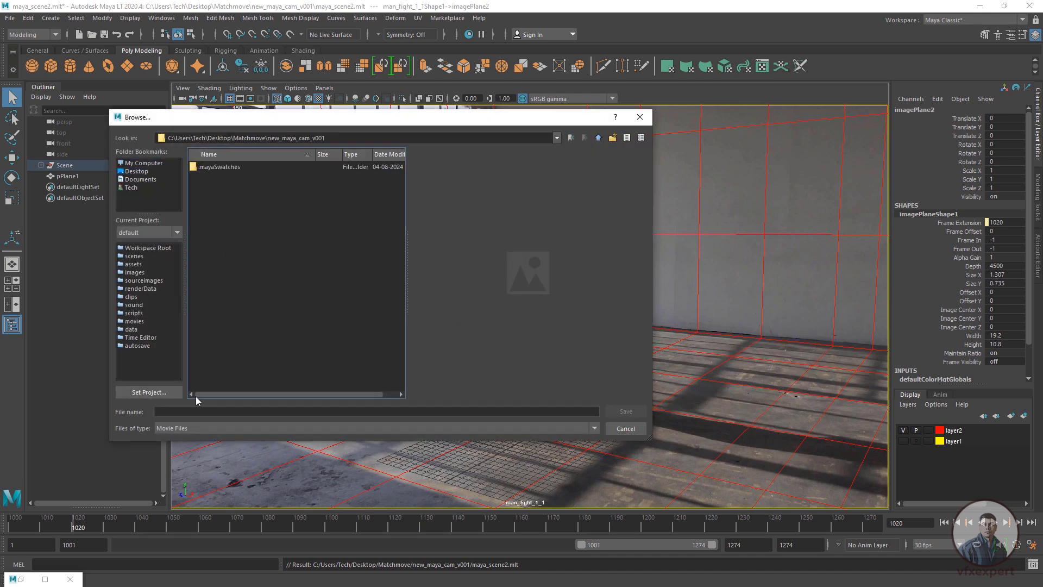
pyautogui.click(184, 412)
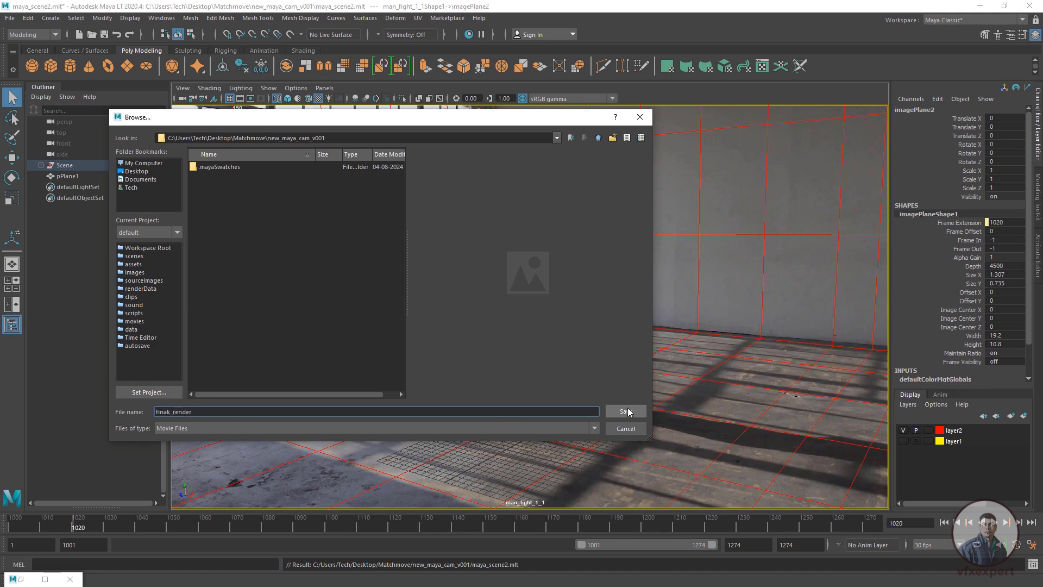
pyautogui.click(627, 411)
# Run the playblast with display size From window and scale 0.50.
pyautogui.scroll(1, 582, 348)
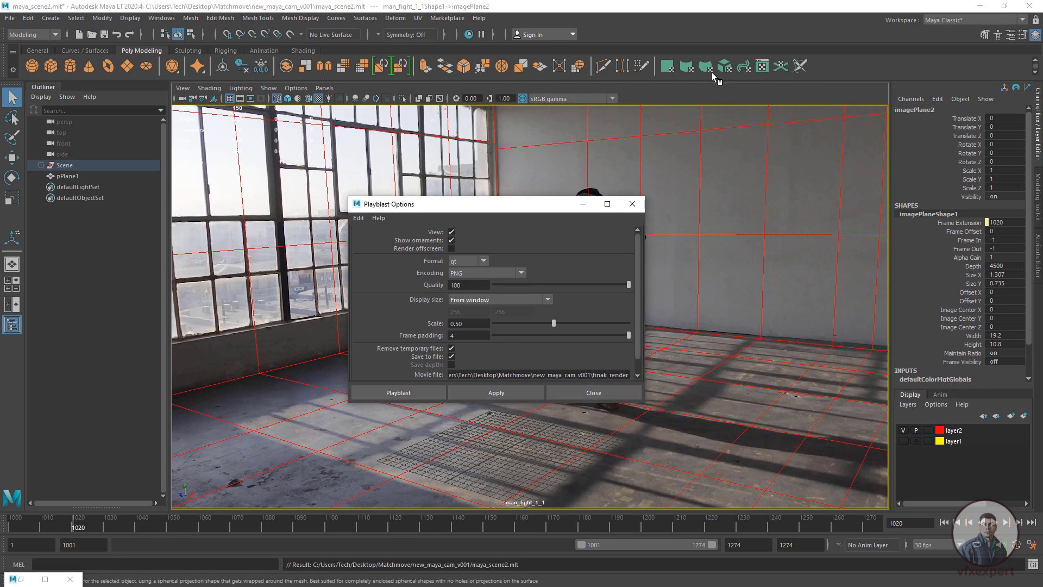
pyautogui.click(540, 301)
pyautogui.click(481, 311)
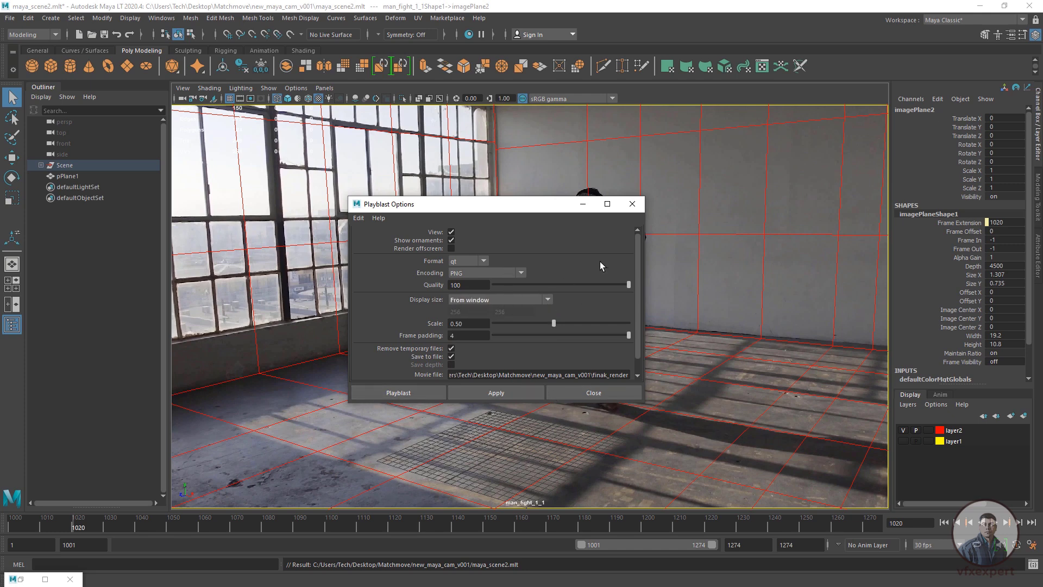
pyautogui.click(414, 396)
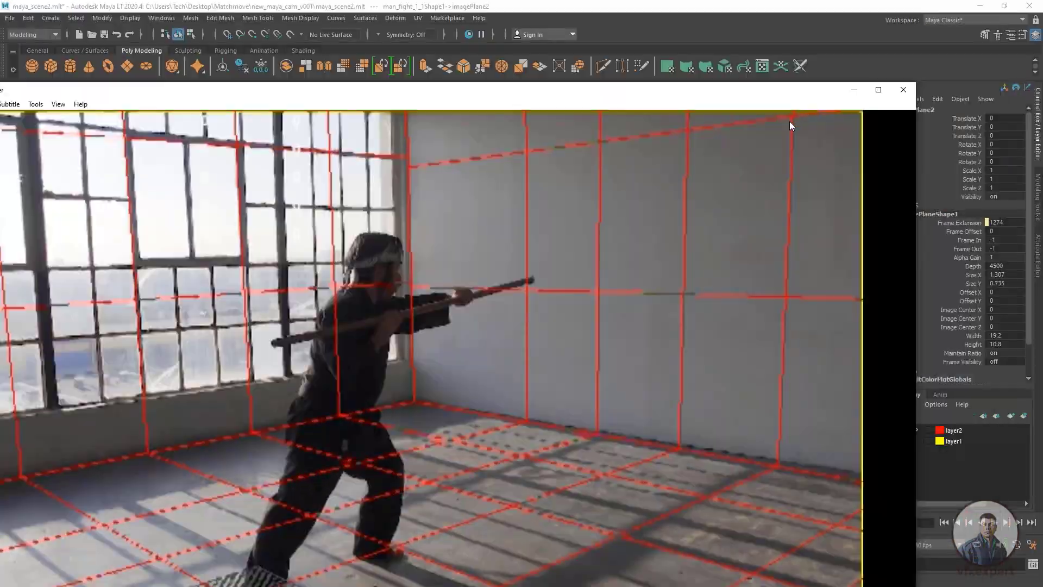
# Shrink and reposition the VLC window to review the finak_render.mov playblast, and close the player.
pyautogui.moveTo(790, 121); pyautogui.dragTo(784, 125)
pyautogui.moveTo(877, 117); pyautogui.dragTo(311, 439)
pyautogui.moveTo(137, 446); pyautogui.dragTo(602, 150)
pyautogui.moveTo(776, 403); pyautogui.dragTo(704, 420)
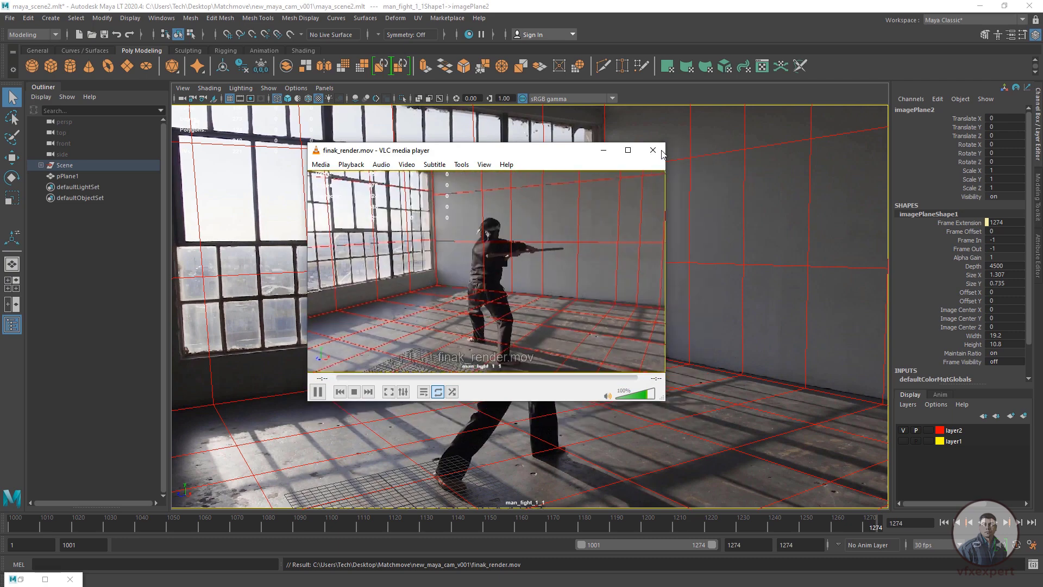
pyautogui.click(661, 153)
# Set the playblast scale to 1.00 and render again, overwriting the existing finak_render.mov.
pyautogui.rightClick(479, 530)
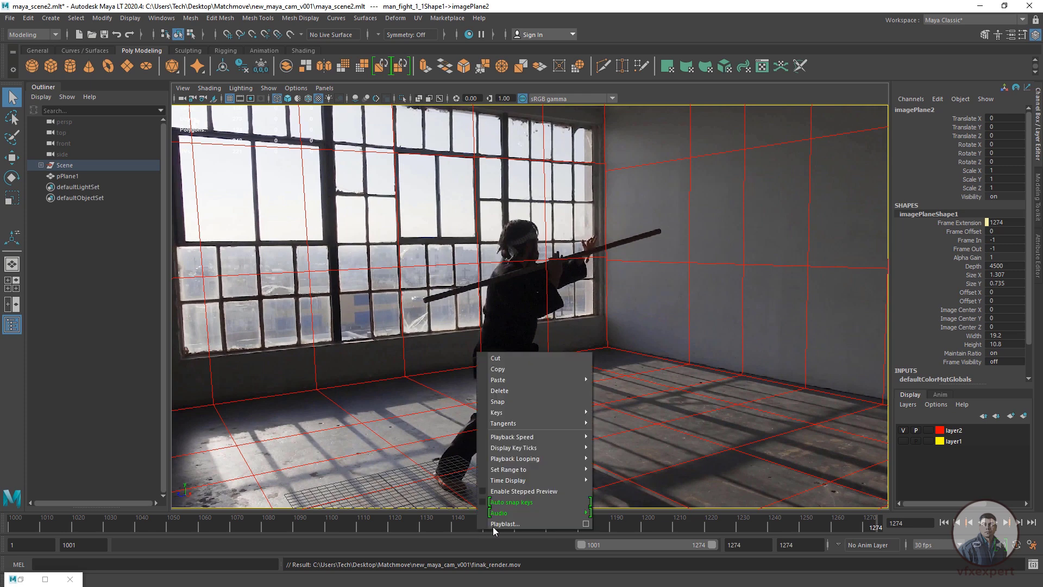
pyautogui.click(583, 524)
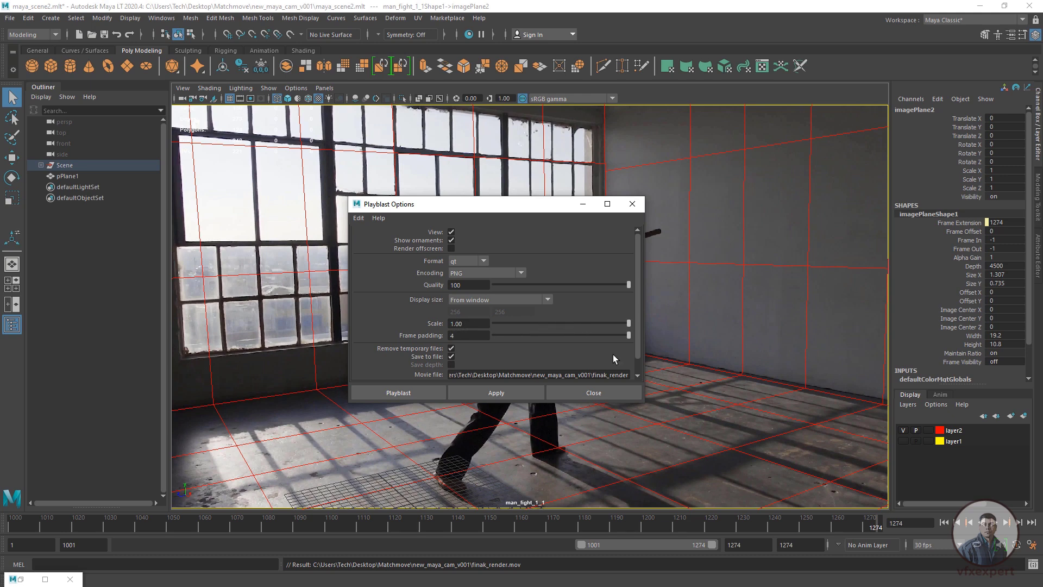
pyautogui.click(398, 392)
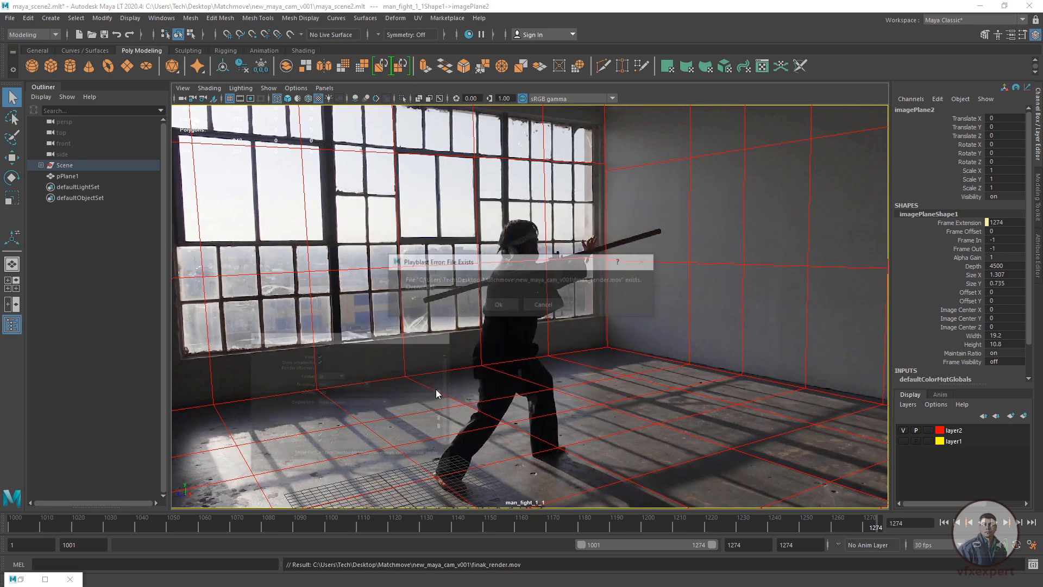
pyautogui.click(504, 307)
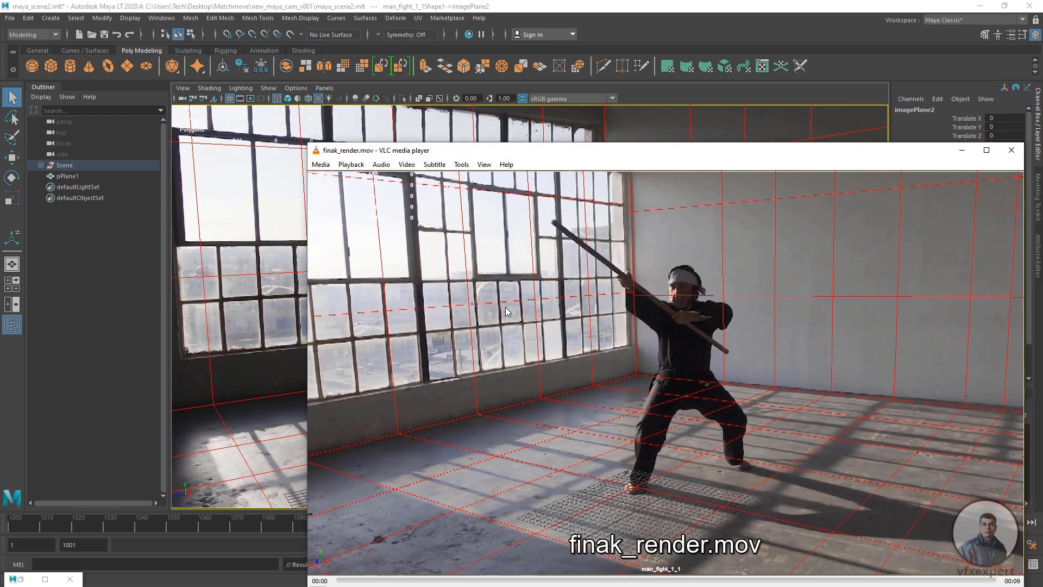
# Review the full-scale finak_render.mov in VLC, checking the grid against the room, and close the player.
pyautogui.doubleClick(514, 308)
pyautogui.doubleClick(513, 307)
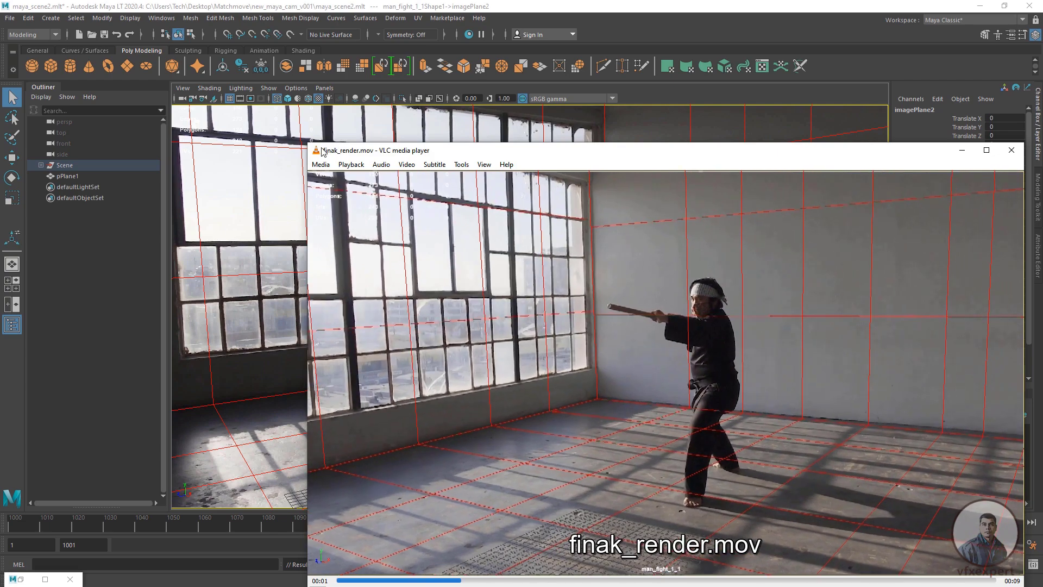
pyautogui.moveTo(312, 144); pyautogui.dragTo(587, 282)
pyautogui.moveTo(702, 291); pyautogui.dragTo(373, 126)
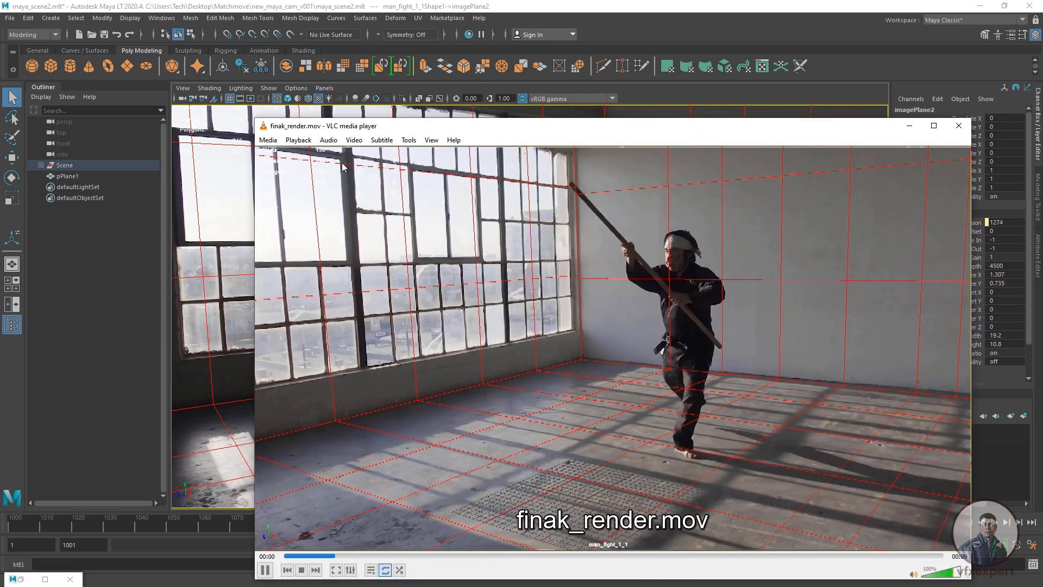
pyautogui.moveTo(253, 121); pyautogui.dragTo(395, 234)
pyautogui.moveTo(492, 239); pyautogui.dragTo(320, 148)
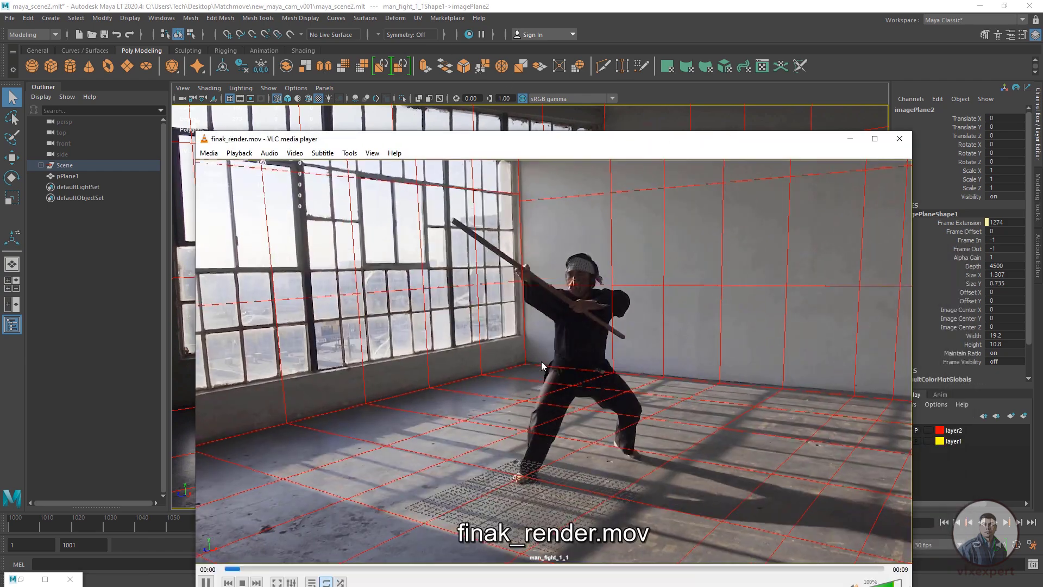
pyautogui.moveTo(574, 145); pyautogui.dragTo(517, 88)
pyautogui.click(795, 81)
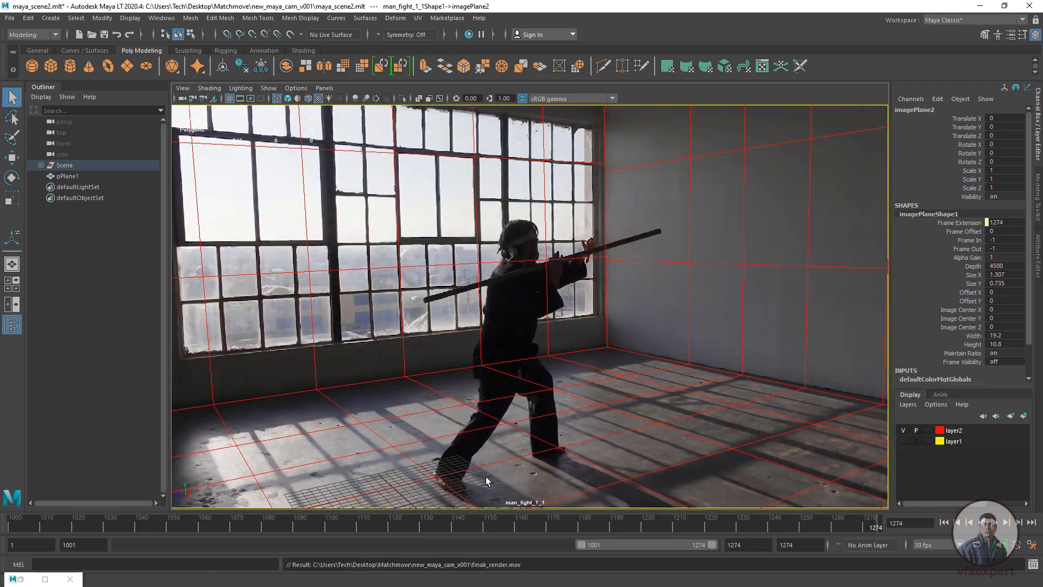